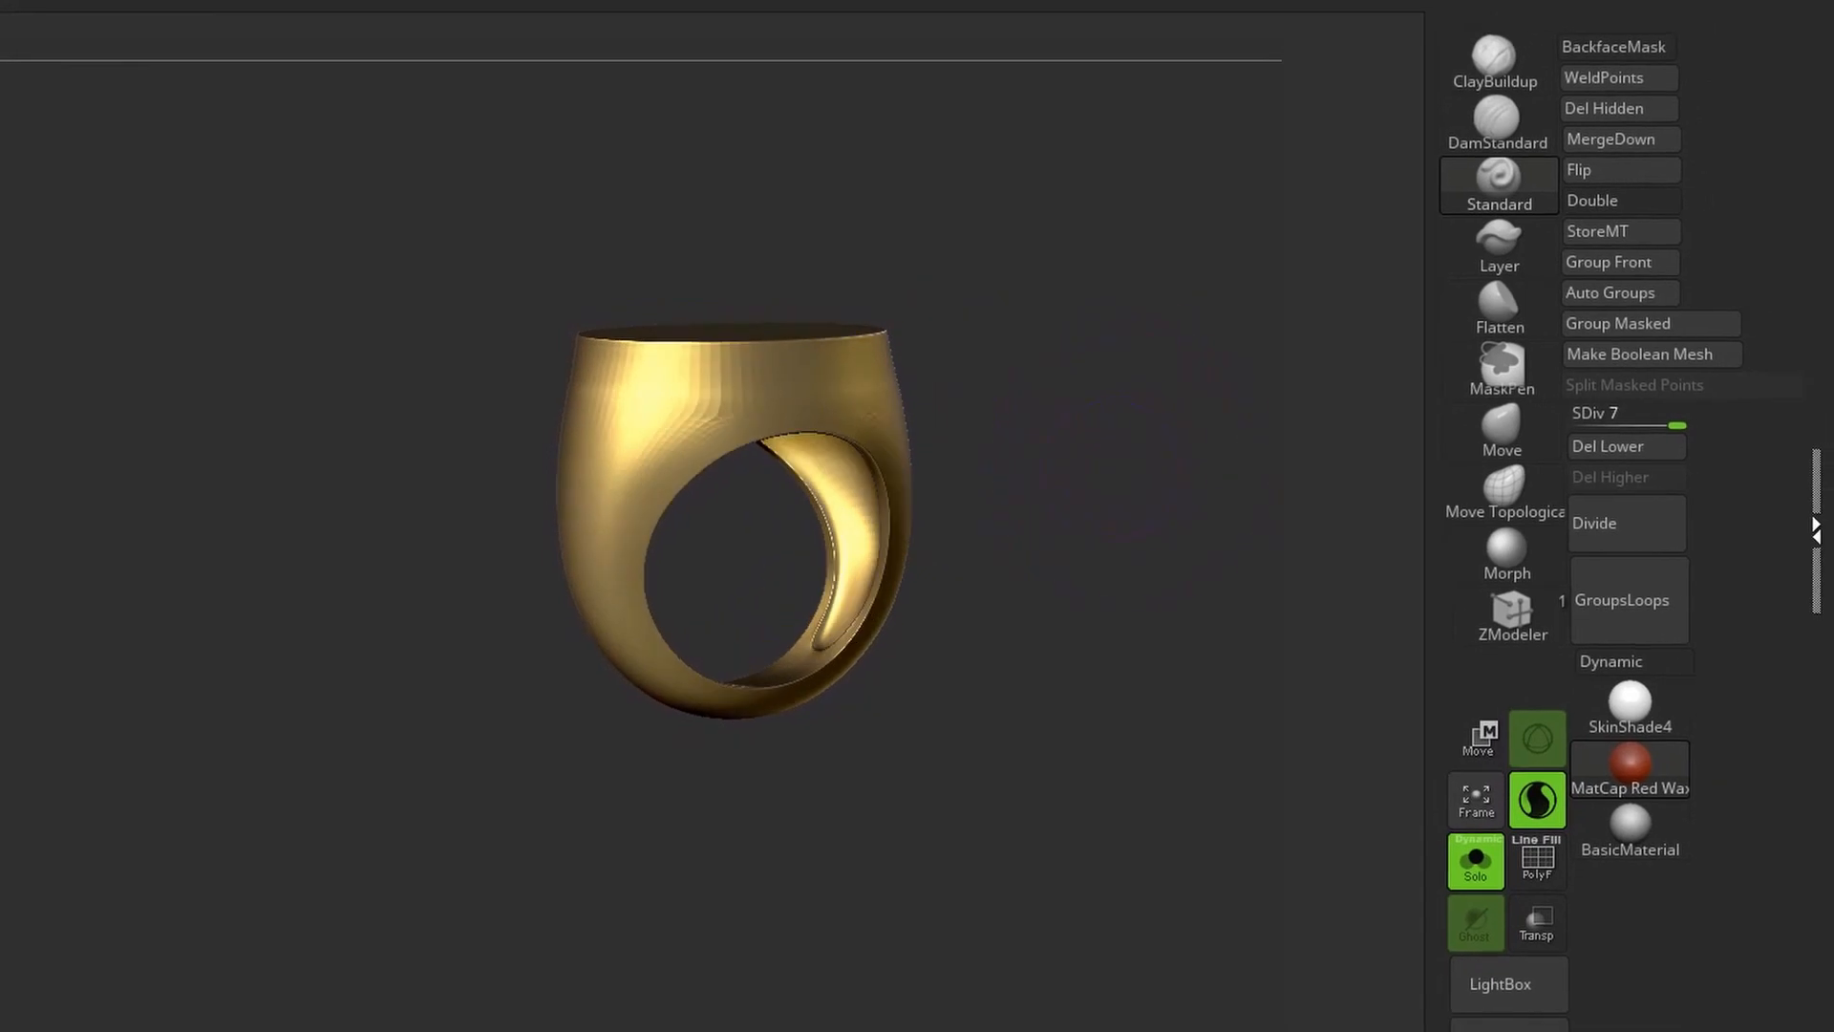
Show the ring's layers, lower its subdivision level to 5 and set the Shaild layer to 1
{"action": "left_click_drag", "start_coordinate": [948, 430], "coordinate": [1375, 478]}
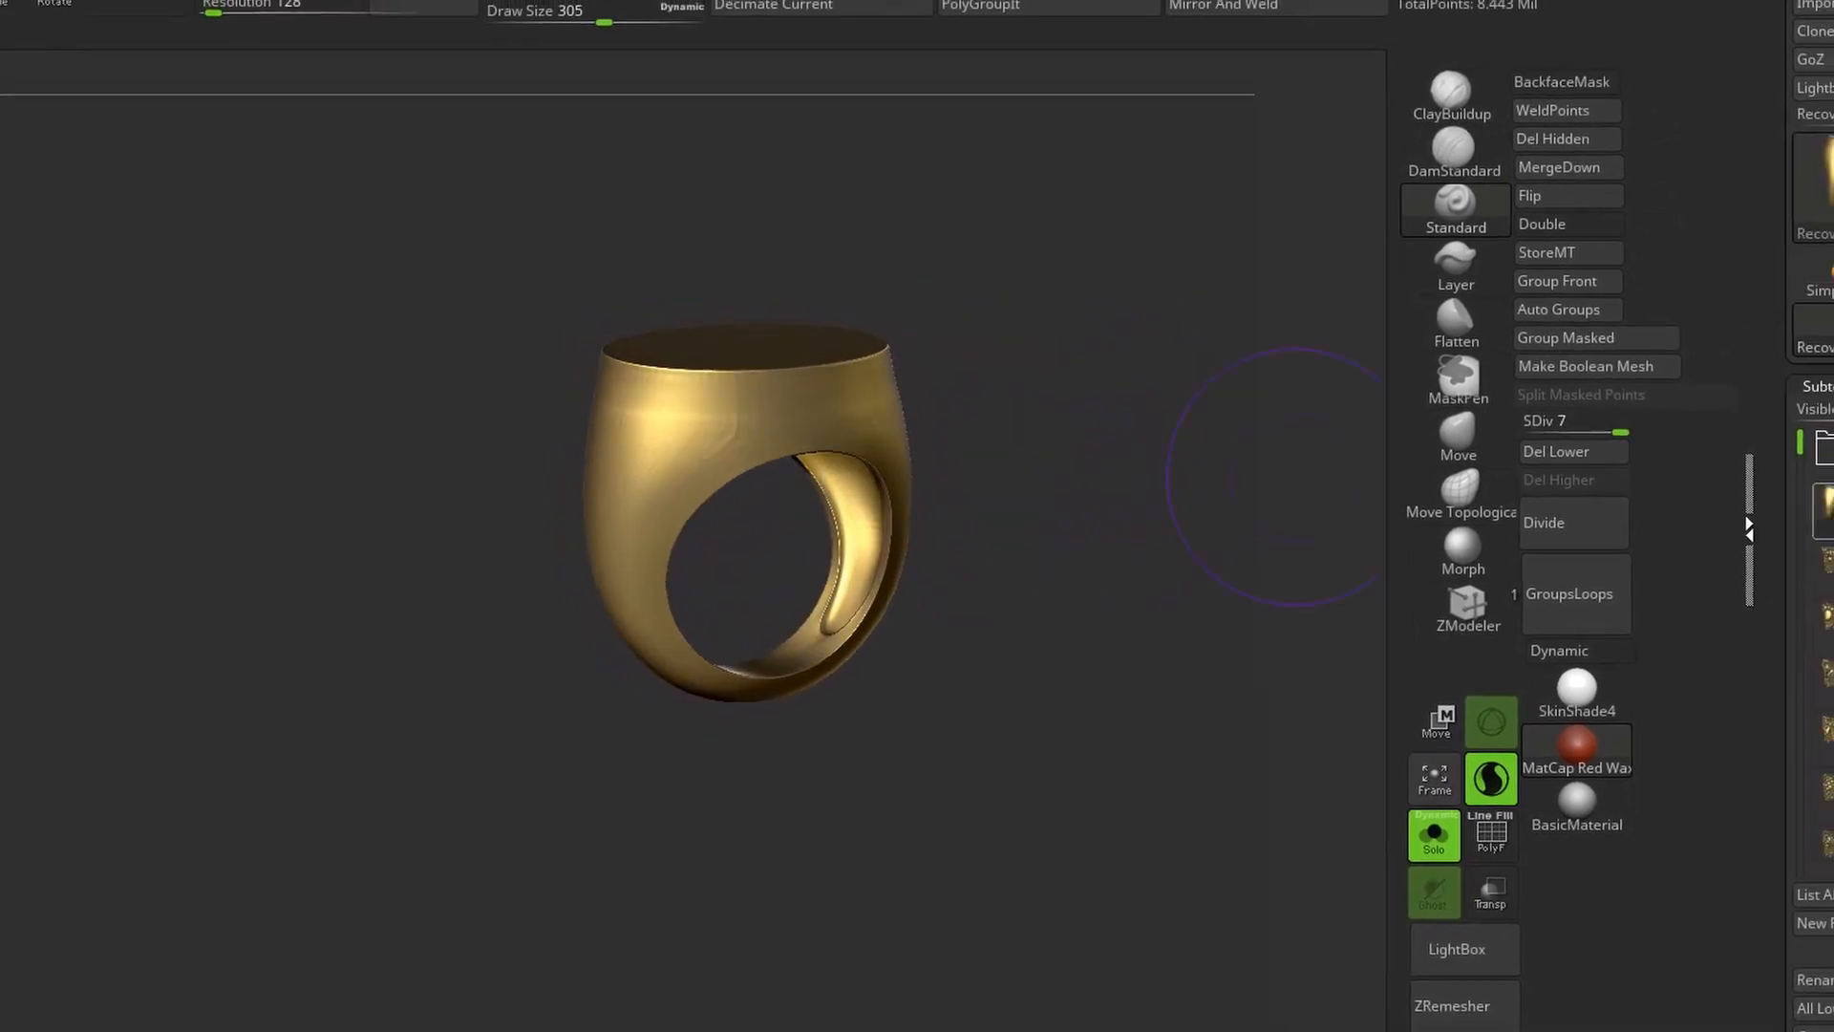
{"action": "left_click_drag", "start_coordinate": [1805, 860], "coordinate": [1805, 785]}
{"action": "left_click", "coordinate": [1772, 505]}
{"action": "left_click_drag", "start_coordinate": [1805, 139], "coordinate": [1805, 713]}
{"action": "left_click_drag", "start_coordinate": [1678, 550], "coordinate": [1678, 521]}
{"action": "left_click_drag", "start_coordinate": [1481, 277], "coordinate": [1481, 38]}
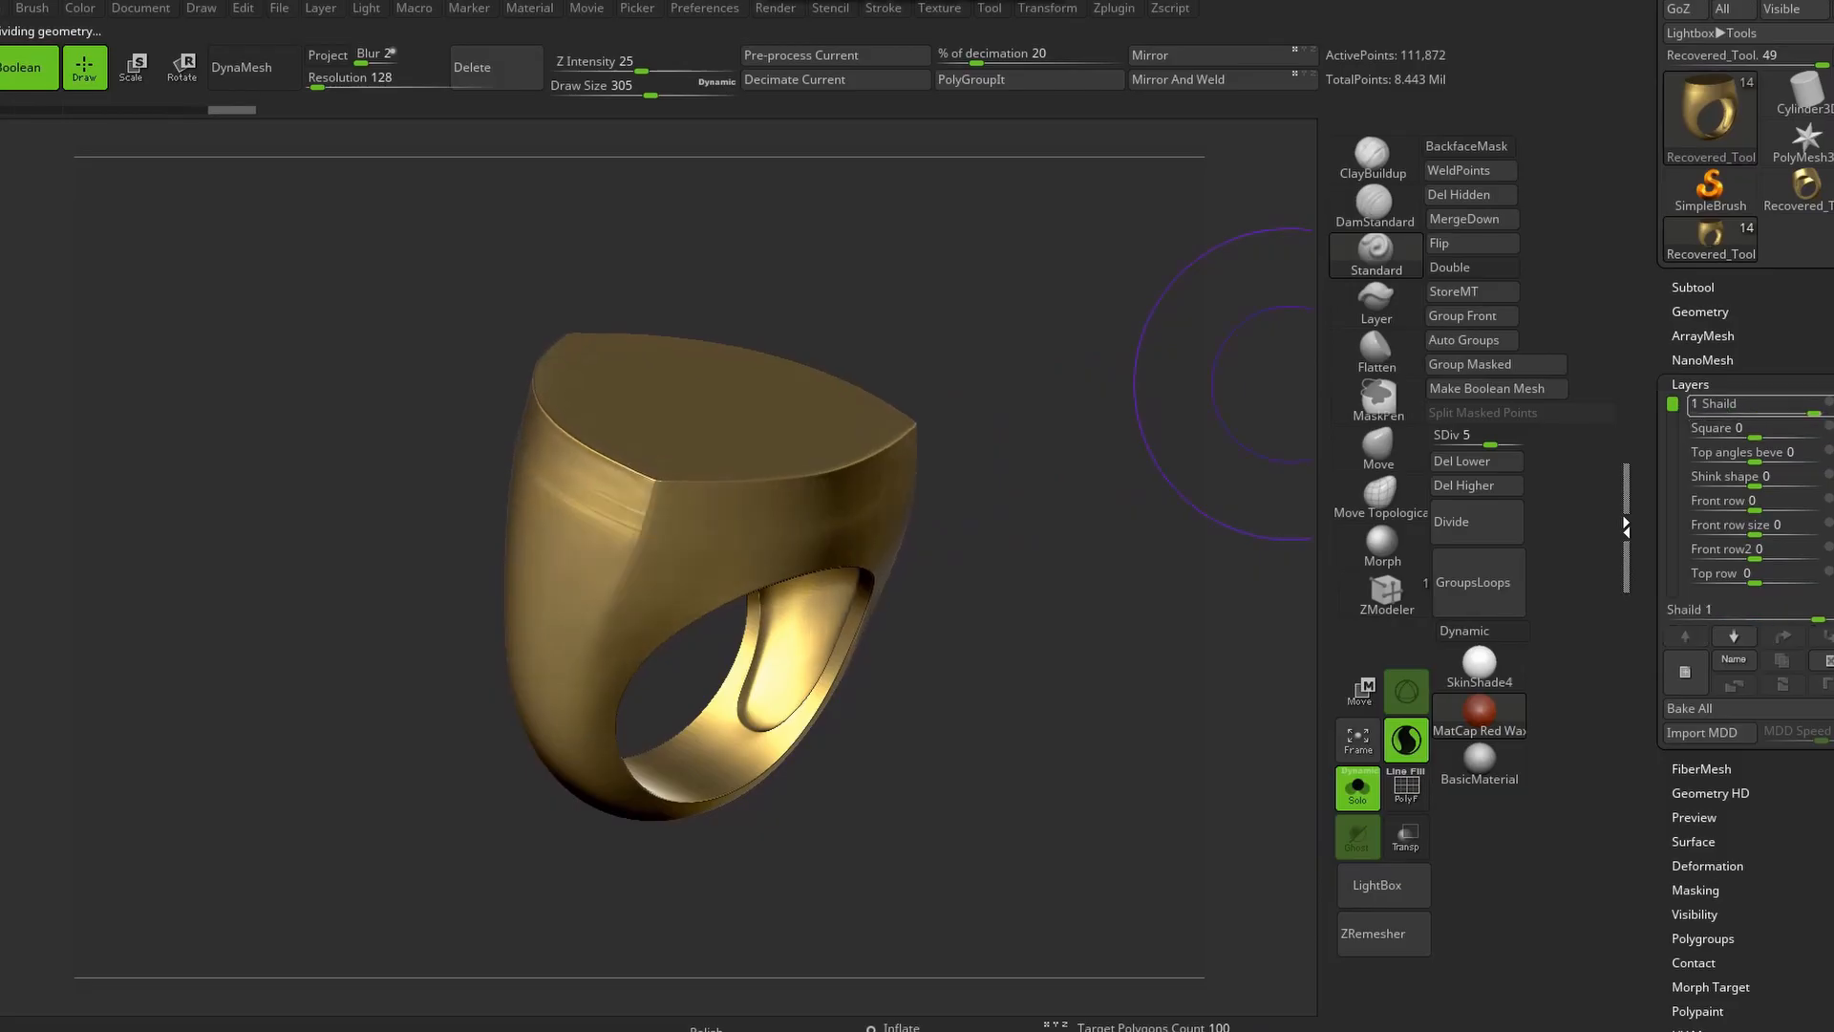
{"action": "mouse_move", "coordinate": [1289, 384]}
{"action": "left_mouse_down"}
{"action": "mouse_move", "coordinate": [840, 362]}
{"action": "mouse_move", "coordinate": [898, 602]}
{"action": "mouse_move", "coordinate": [738, 610]}
{"action": "mouse_move", "coordinate": [711, 690]}
{"action": "mouse_move", "coordinate": [745, 616]}
{"action": "mouse_move", "coordinate": [740, 506]}
{"action": "mouse_move", "coordinate": [783, 545]}
{"action": "mouse_move", "coordinate": [799, 471]}
{"action": "mouse_move", "coordinate": [1318, 421]}
{"action": "left_mouse_up"}
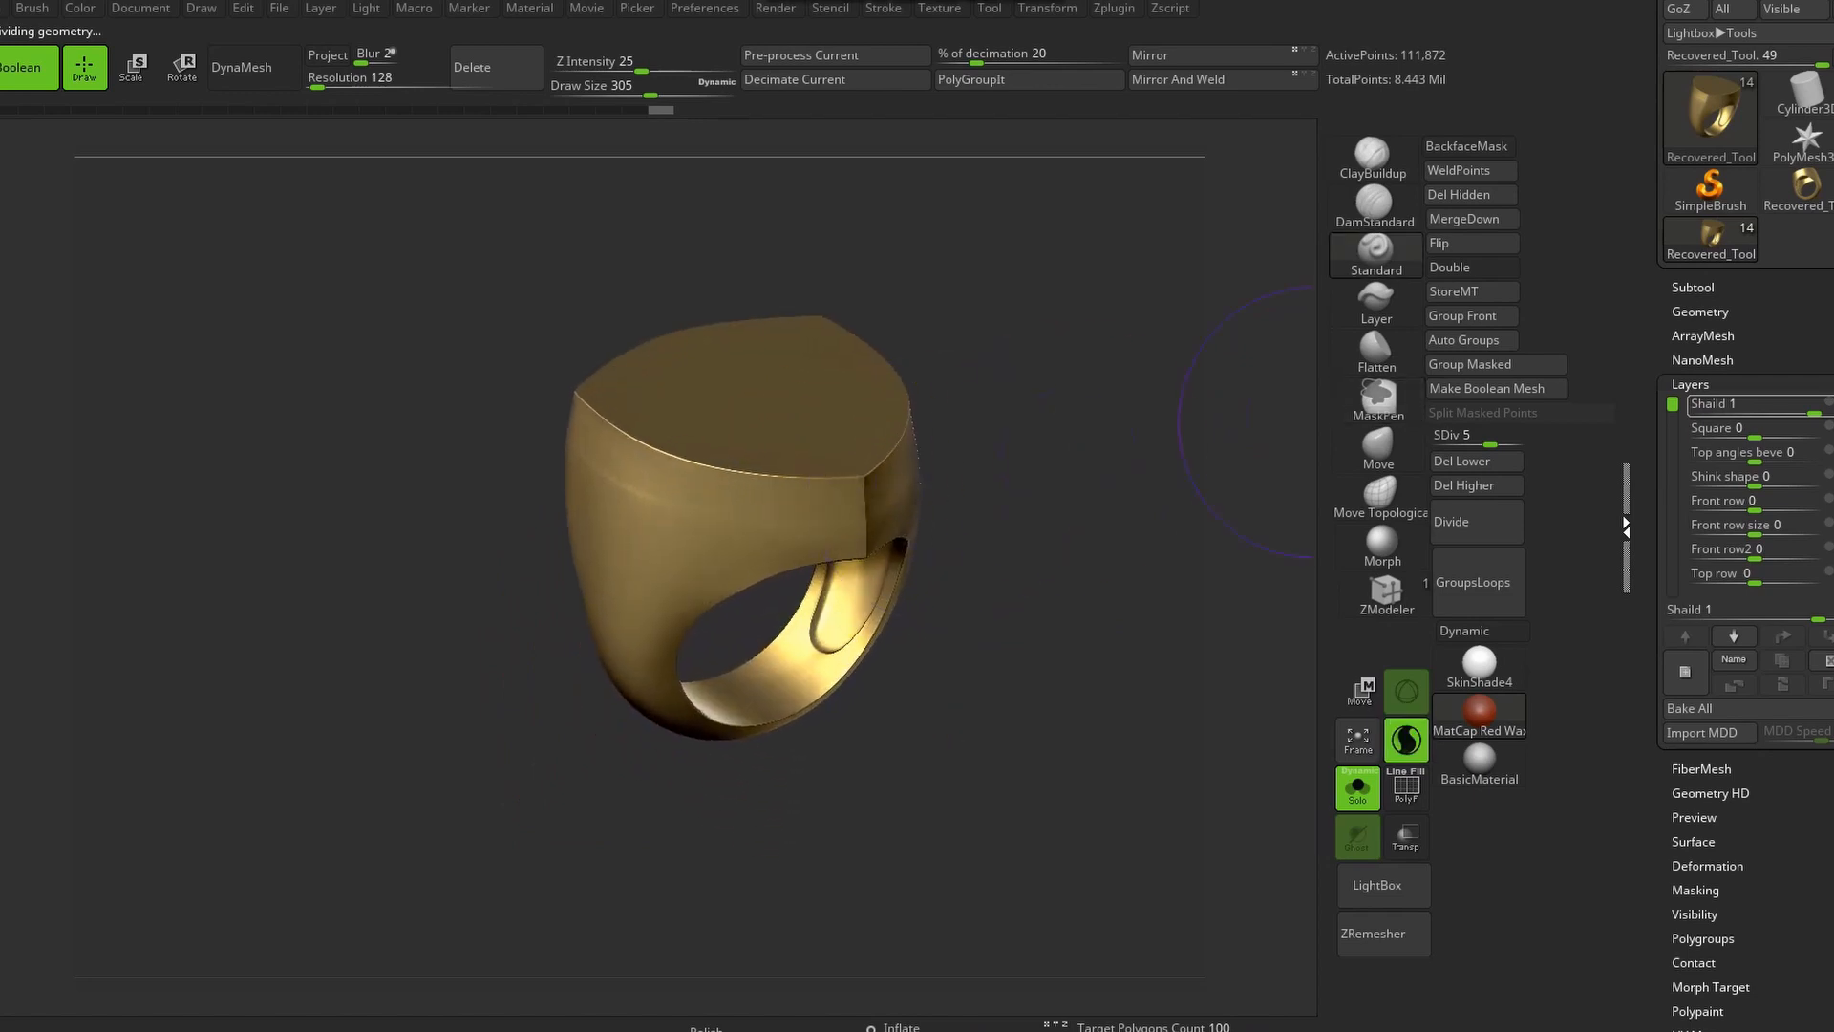
Set the layer intensities Shaild to 0, Square to 0.75221, Top angles beve to about 0.8 and Shink shape to 0.38053
{"action": "left_click_drag", "start_coordinate": [1813, 410], "coordinate": [1768, 410]}
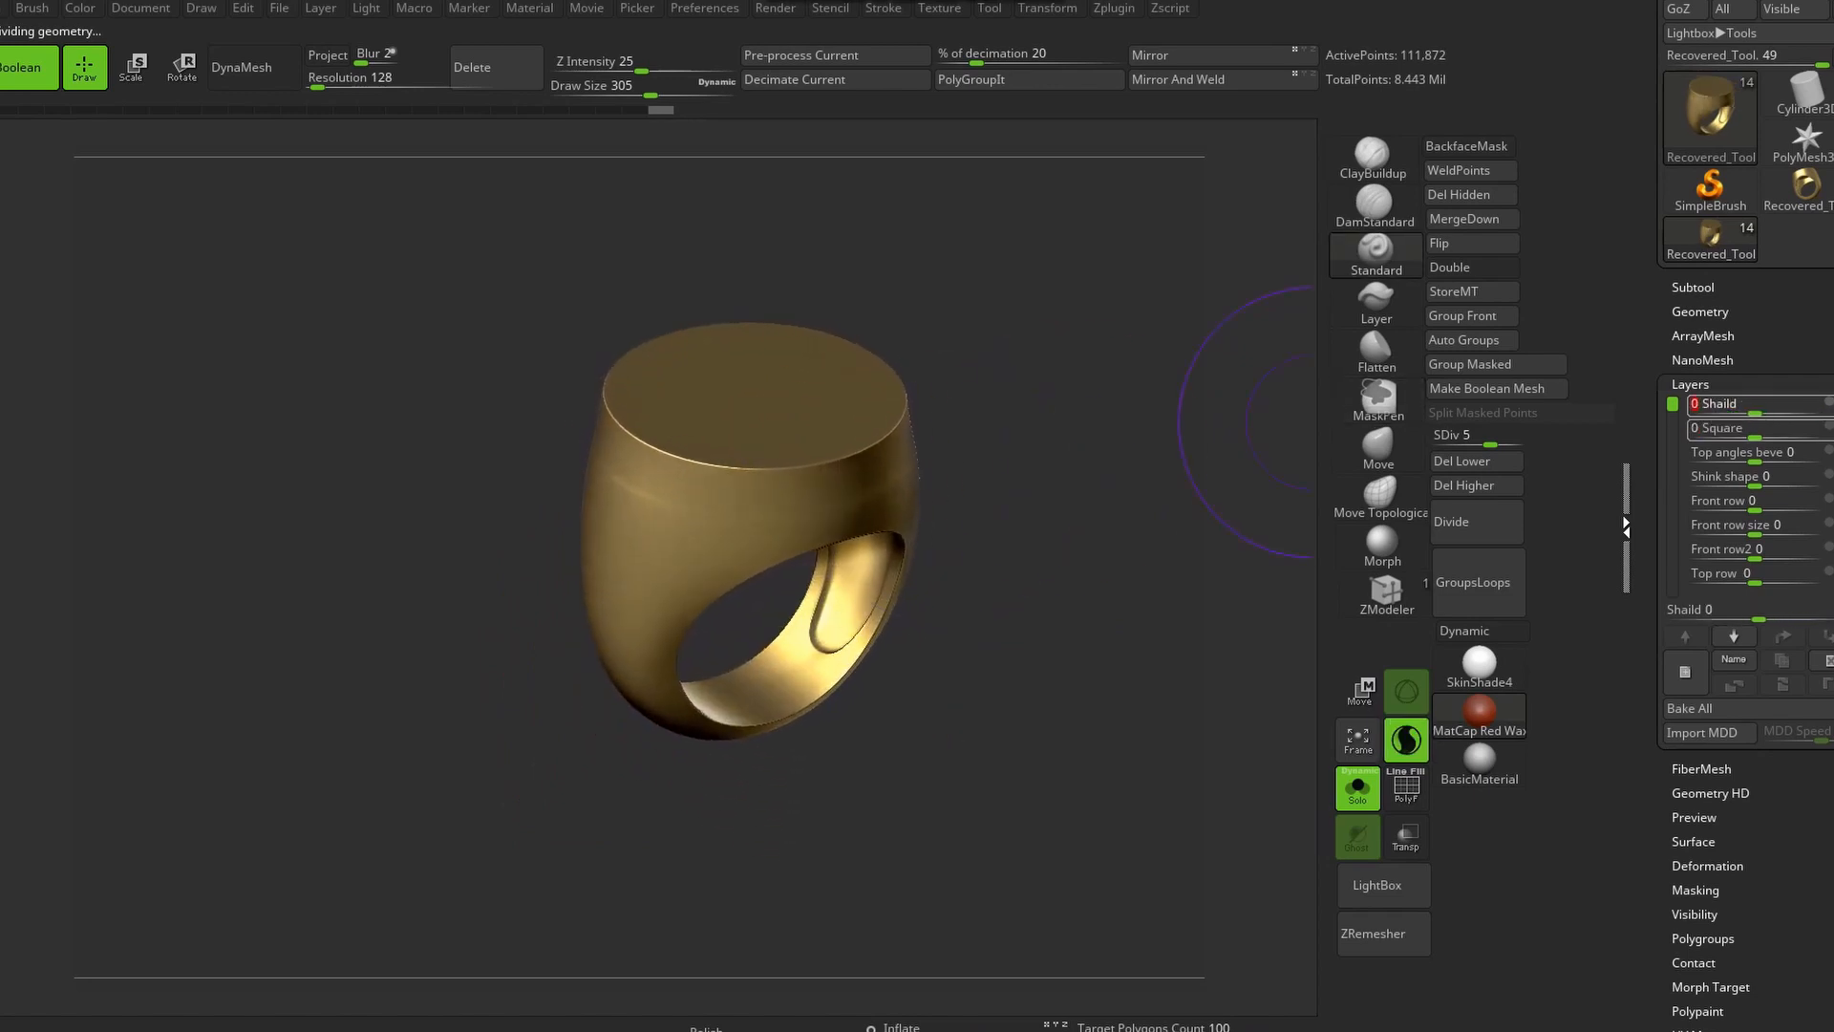
{"action": "mouse_move", "coordinate": [1626, 525]}
{"action": "left_click", "coordinate": [1803, 432]}
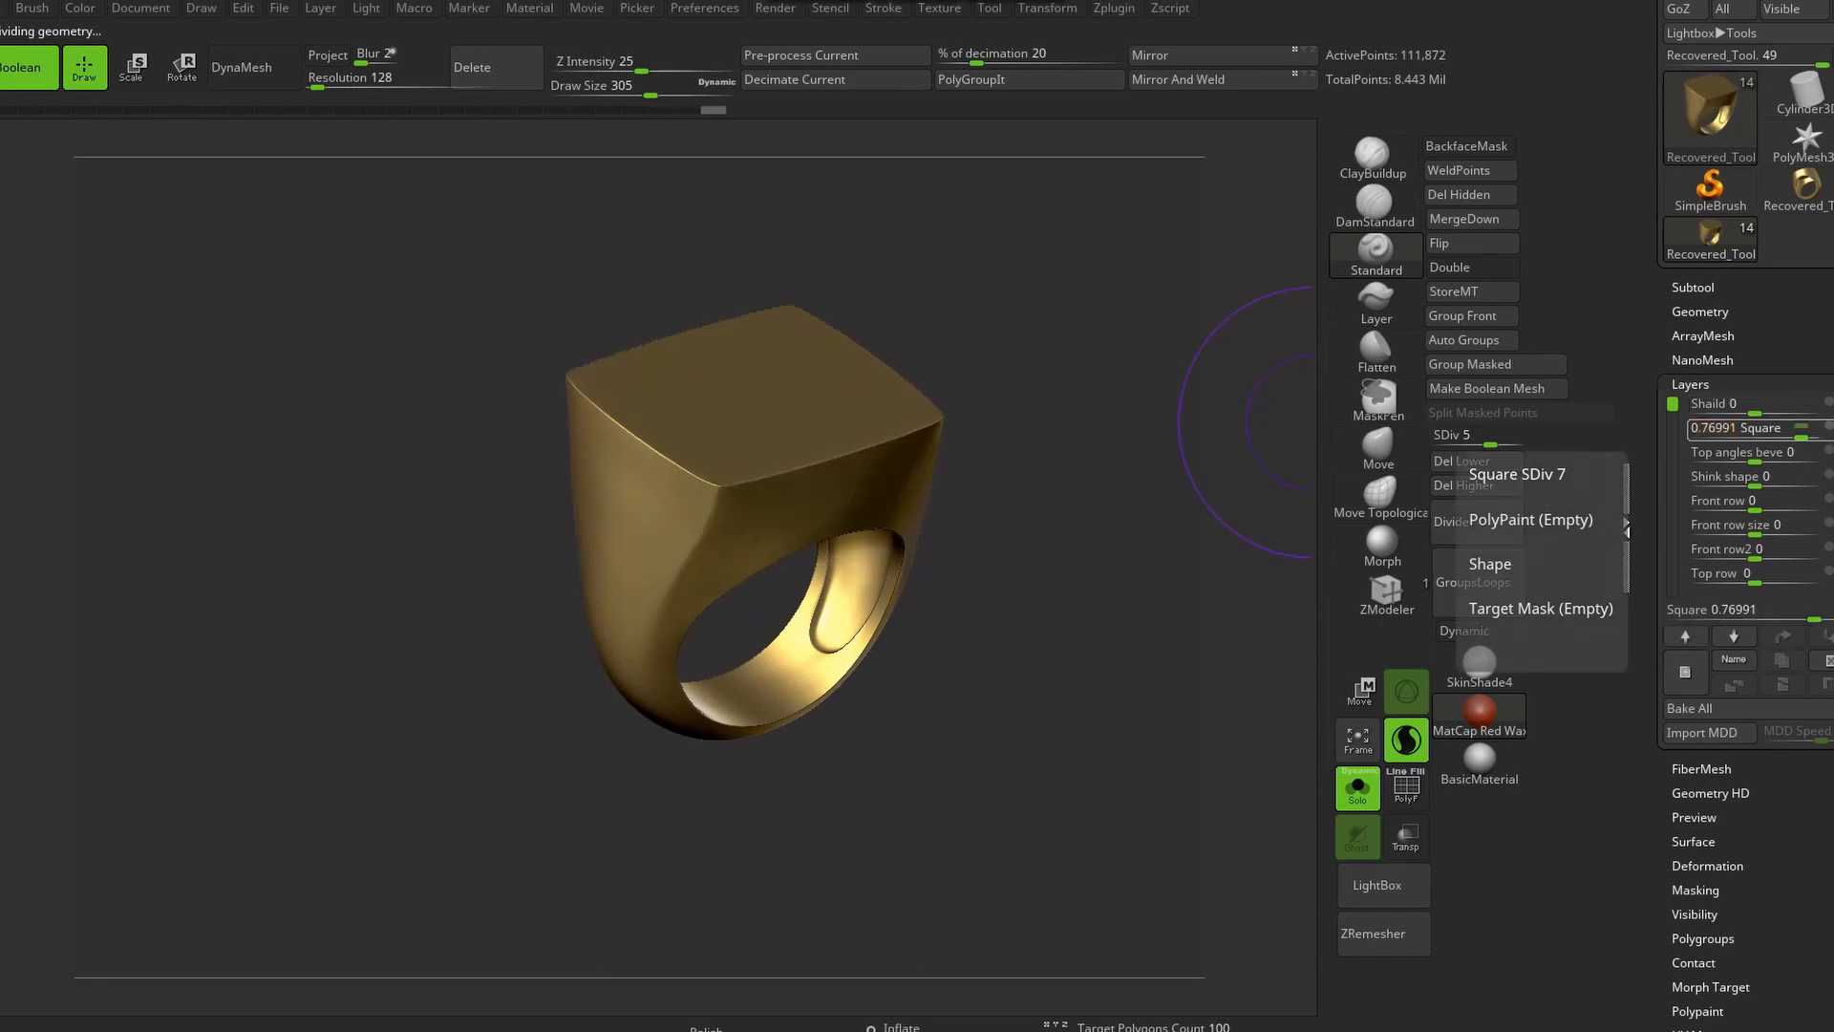
{"action": "mouse_move", "coordinate": [1802, 432]}
{"action": "left_mouse_down"}
{"action": "mouse_move", "coordinate": [1818, 433]}
{"action": "mouse_move", "coordinate": [1779, 432]}
{"action": "mouse_move", "coordinate": [1813, 433]}
{"action": "mouse_move", "coordinate": [1782, 433]}
{"action": "mouse_move", "coordinate": [1801, 433]}
{"action": "mouse_move", "coordinate": [1788, 457]}
{"action": "left_mouse_up"}
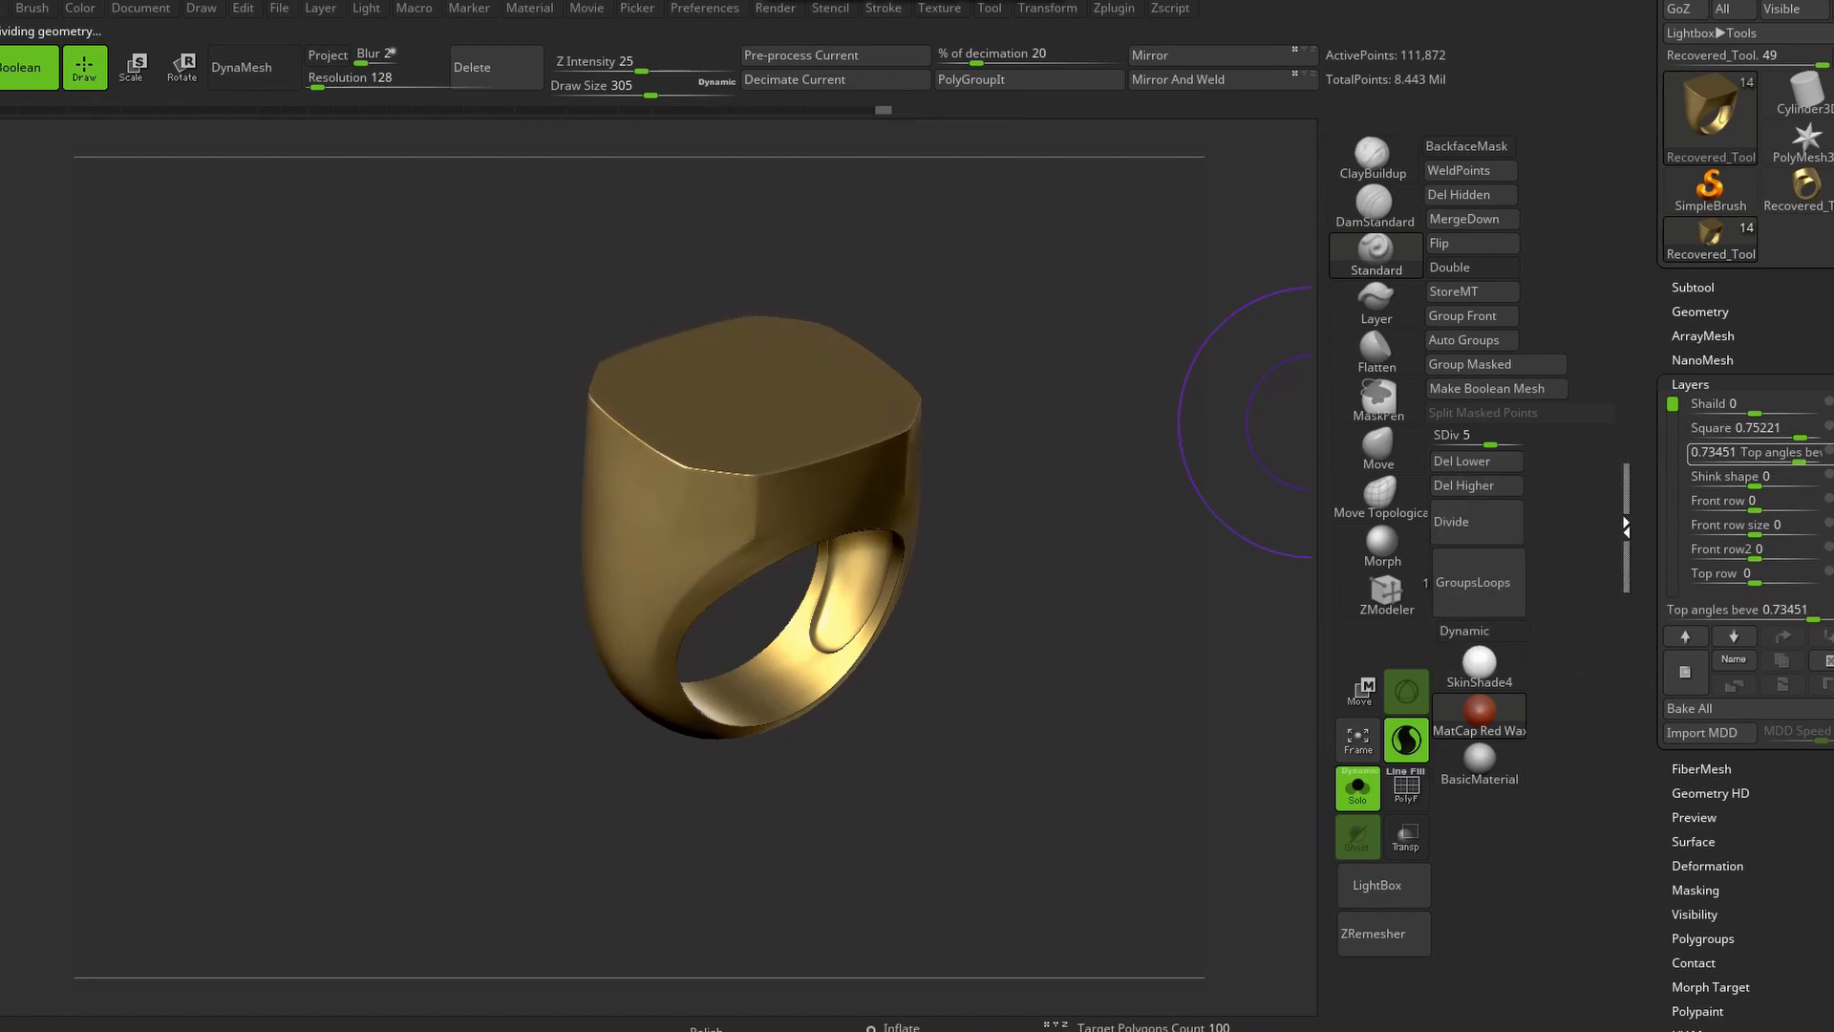
{"action": "left_click_drag", "start_coordinate": [1774, 409], "coordinate": [1779, 475]}
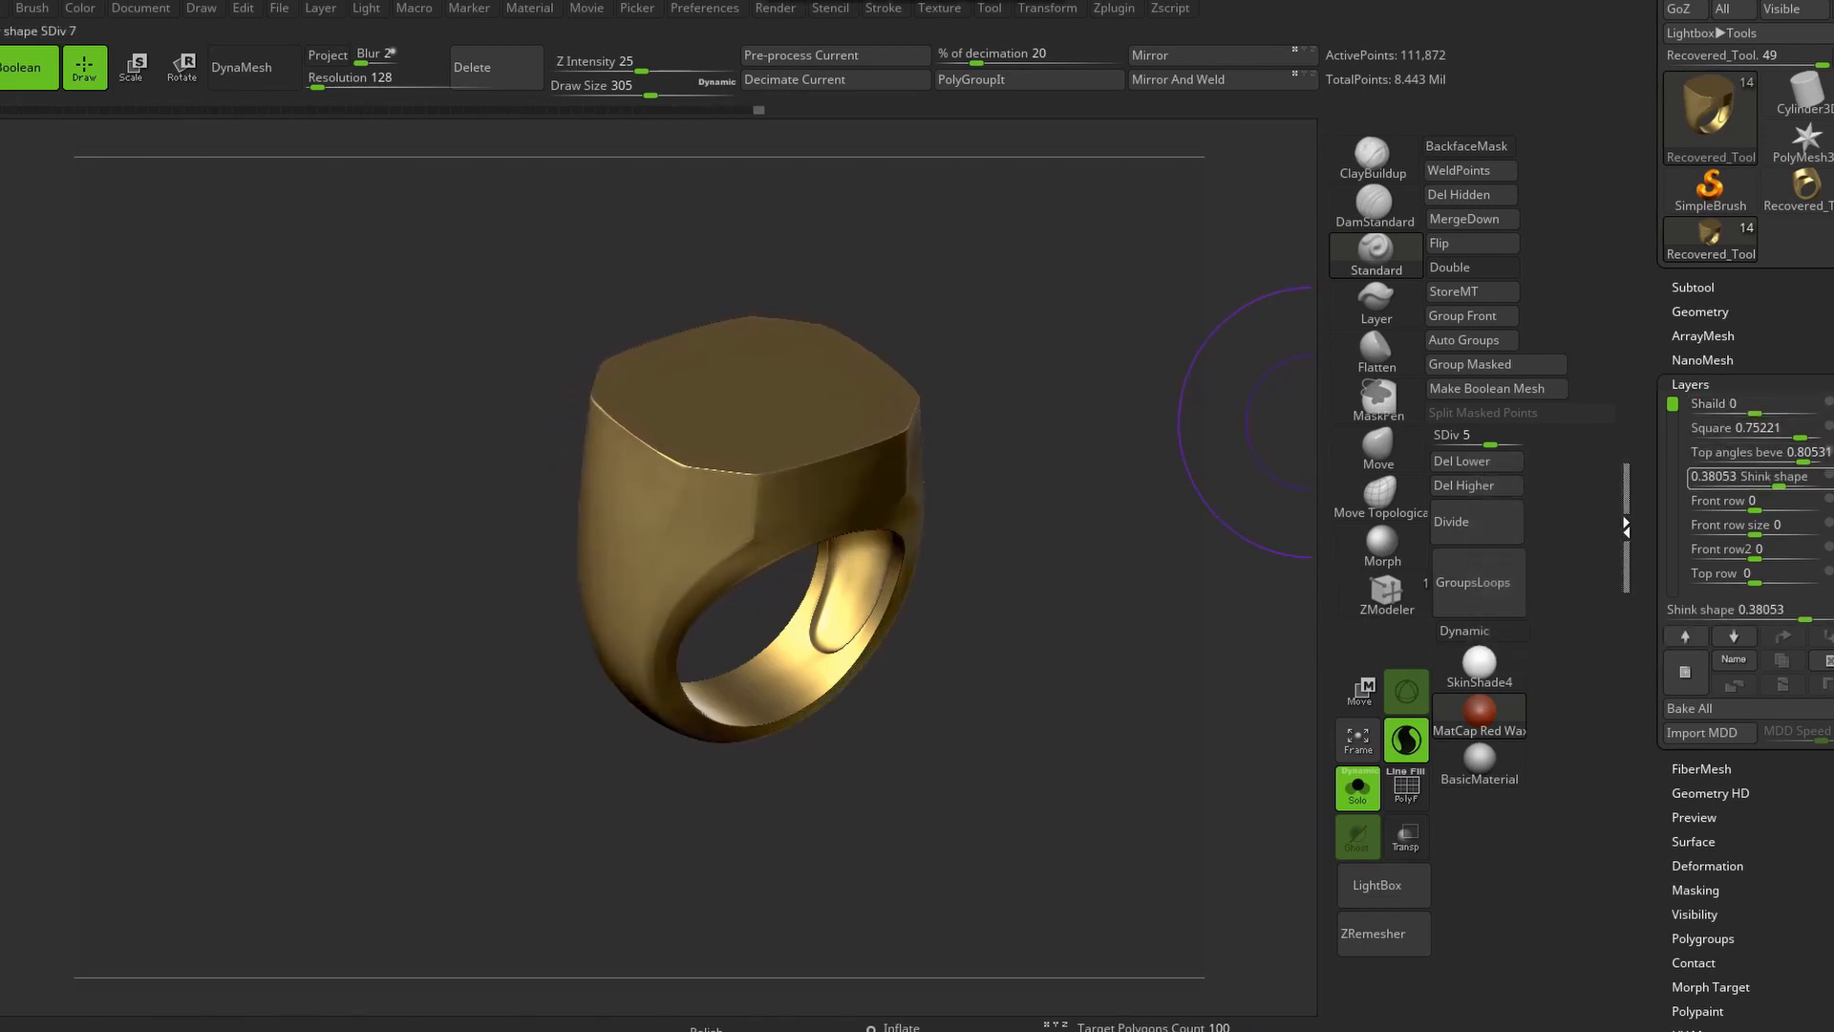
Raise the Shink shape layer to 1 and set the Top angles beve layer to 0
{"action": "mouse_move", "coordinate": [1210, 555]}
{"action": "left_mouse_down", "text": "shift"}
{"action": "mouse_move", "coordinate": [1044, 560]}
{"action": "mouse_move", "coordinate": [917, 532]}
{"action": "mouse_move", "coordinate": [1081, 563]}
{"action": "left_mouse_up", "text": "shift"}
{"action": "left_click_drag", "start_coordinate": [1081, 564], "coordinate": [1130, 471], "text": "alt"}
{"action": "left_click", "coordinate": [1771, 454]}
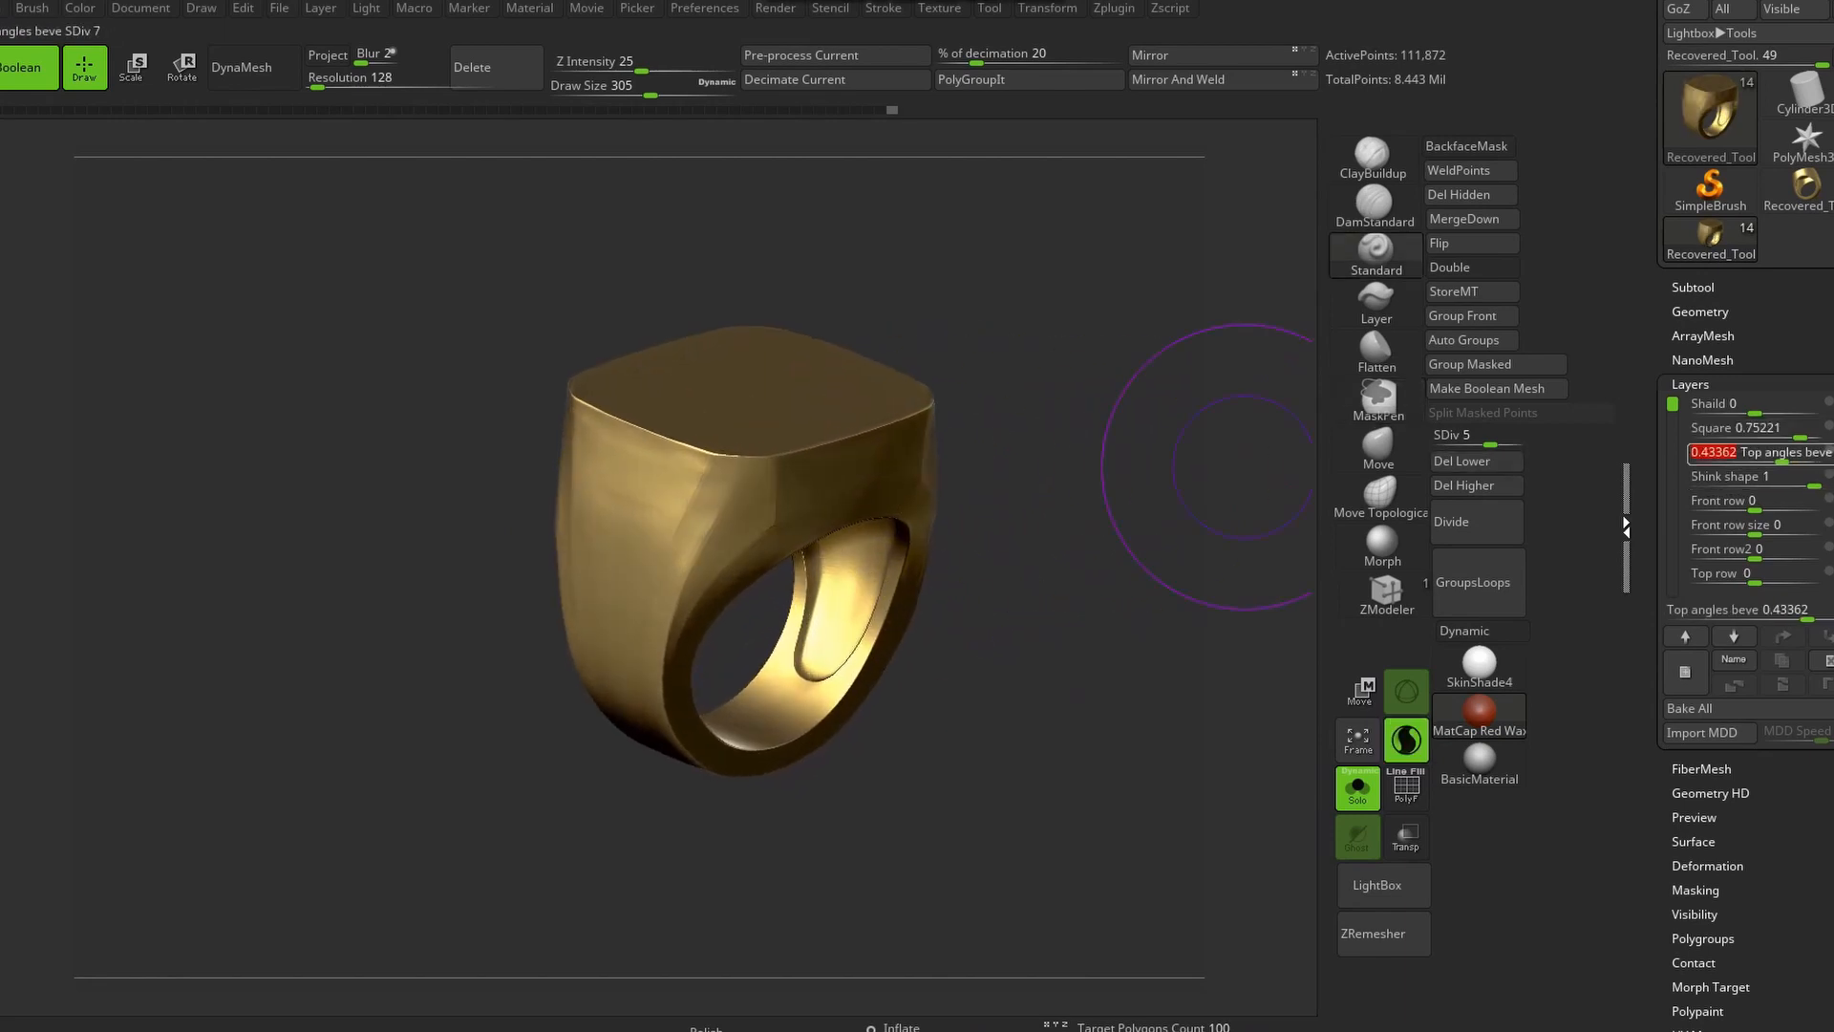
{"action": "type", "text": "0"}
{"action": "key", "text": "Return"}
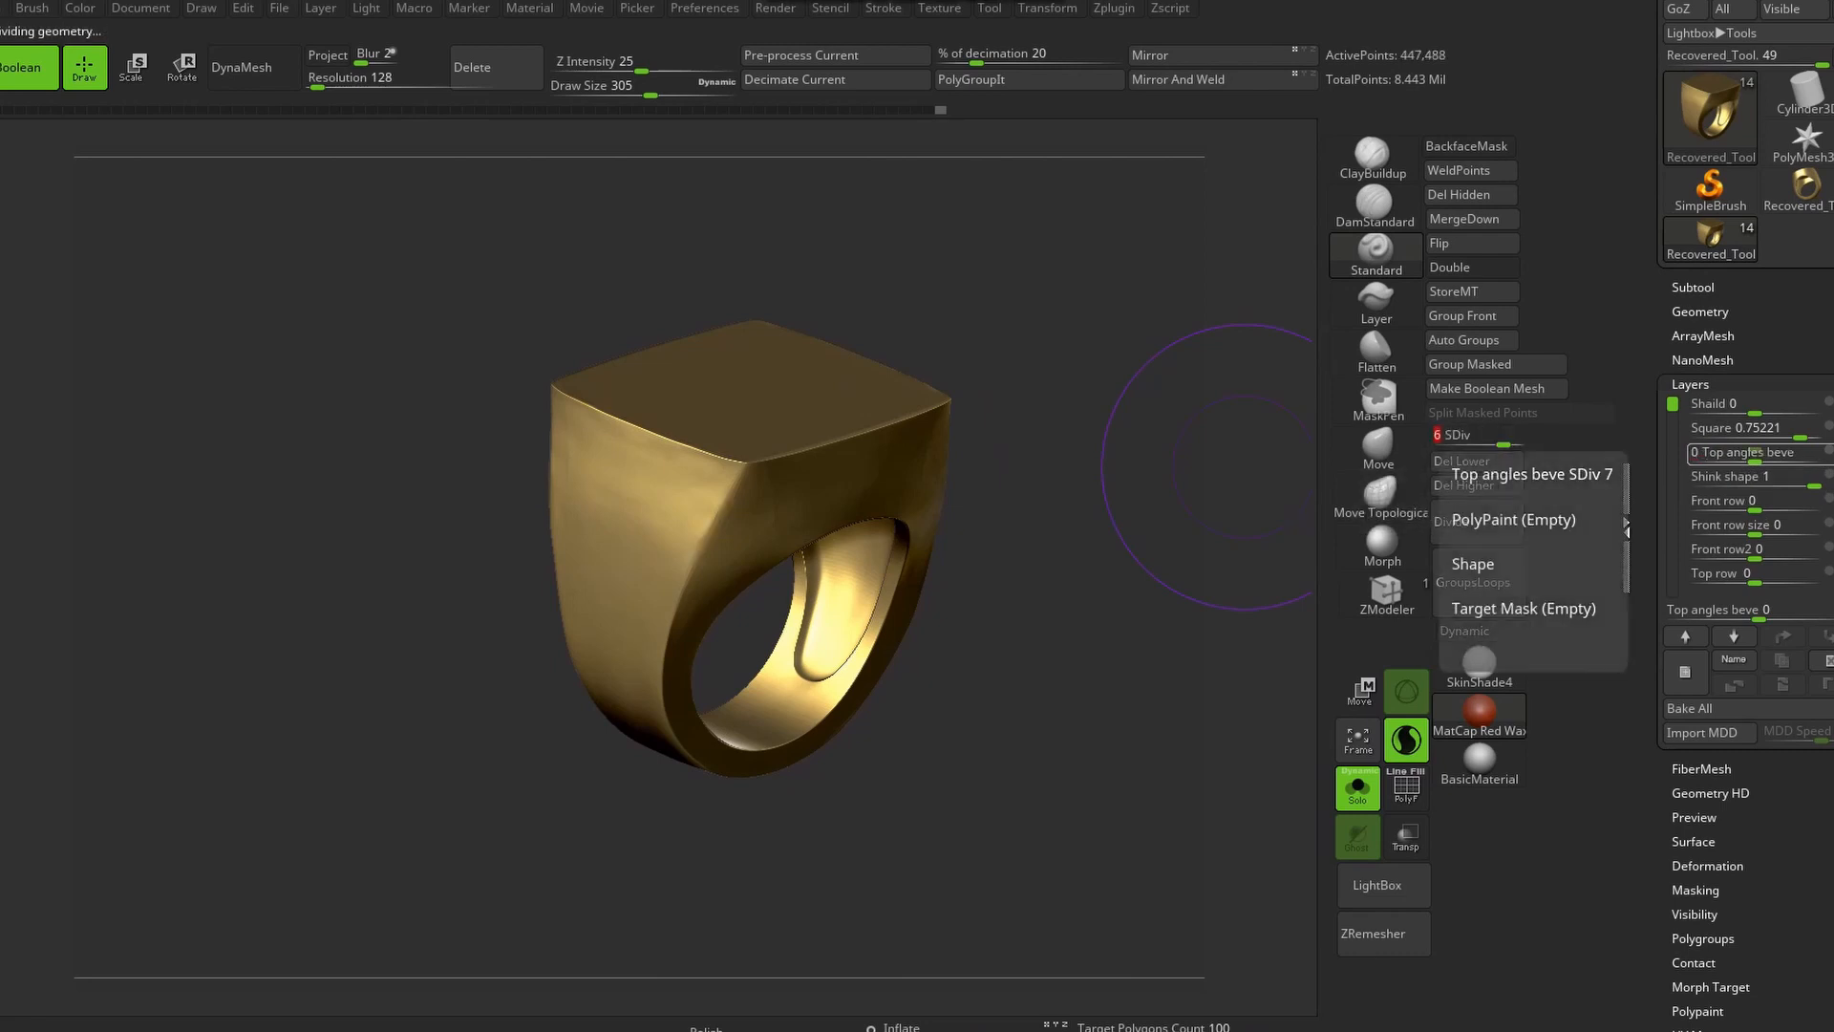
Raise the Top angles beve layer to 0.64601 and set the Shink shape layer to -0.36283
{"action": "mouse_move", "coordinate": [1813, 482]}
{"action": "left_mouse_down"}
{"action": "mouse_move", "coordinate": [1716, 481]}
{"action": "mouse_move", "coordinate": [1794, 458]}
{"action": "left_mouse_up"}
{"action": "mouse_move", "coordinate": [1127, 563]}
{"action": "left_mouse_down"}
{"action": "mouse_move", "coordinate": [998, 517]}
{"action": "mouse_move", "coordinate": [1113, 530]}
{"action": "left_mouse_up"}
{"action": "mouse_move", "coordinate": [870, 508]}
{"action": "right_mouse_down"}
{"action": "mouse_move", "coordinate": [940, 504]}
{"action": "mouse_move", "coordinate": [841, 520]}
{"action": "mouse_move", "coordinate": [855, 511]}
{"action": "right_mouse_up"}
{"action": "right_click_drag", "start_coordinate": [855, 511], "coordinate": [907, 478], "text": "ctrl"}
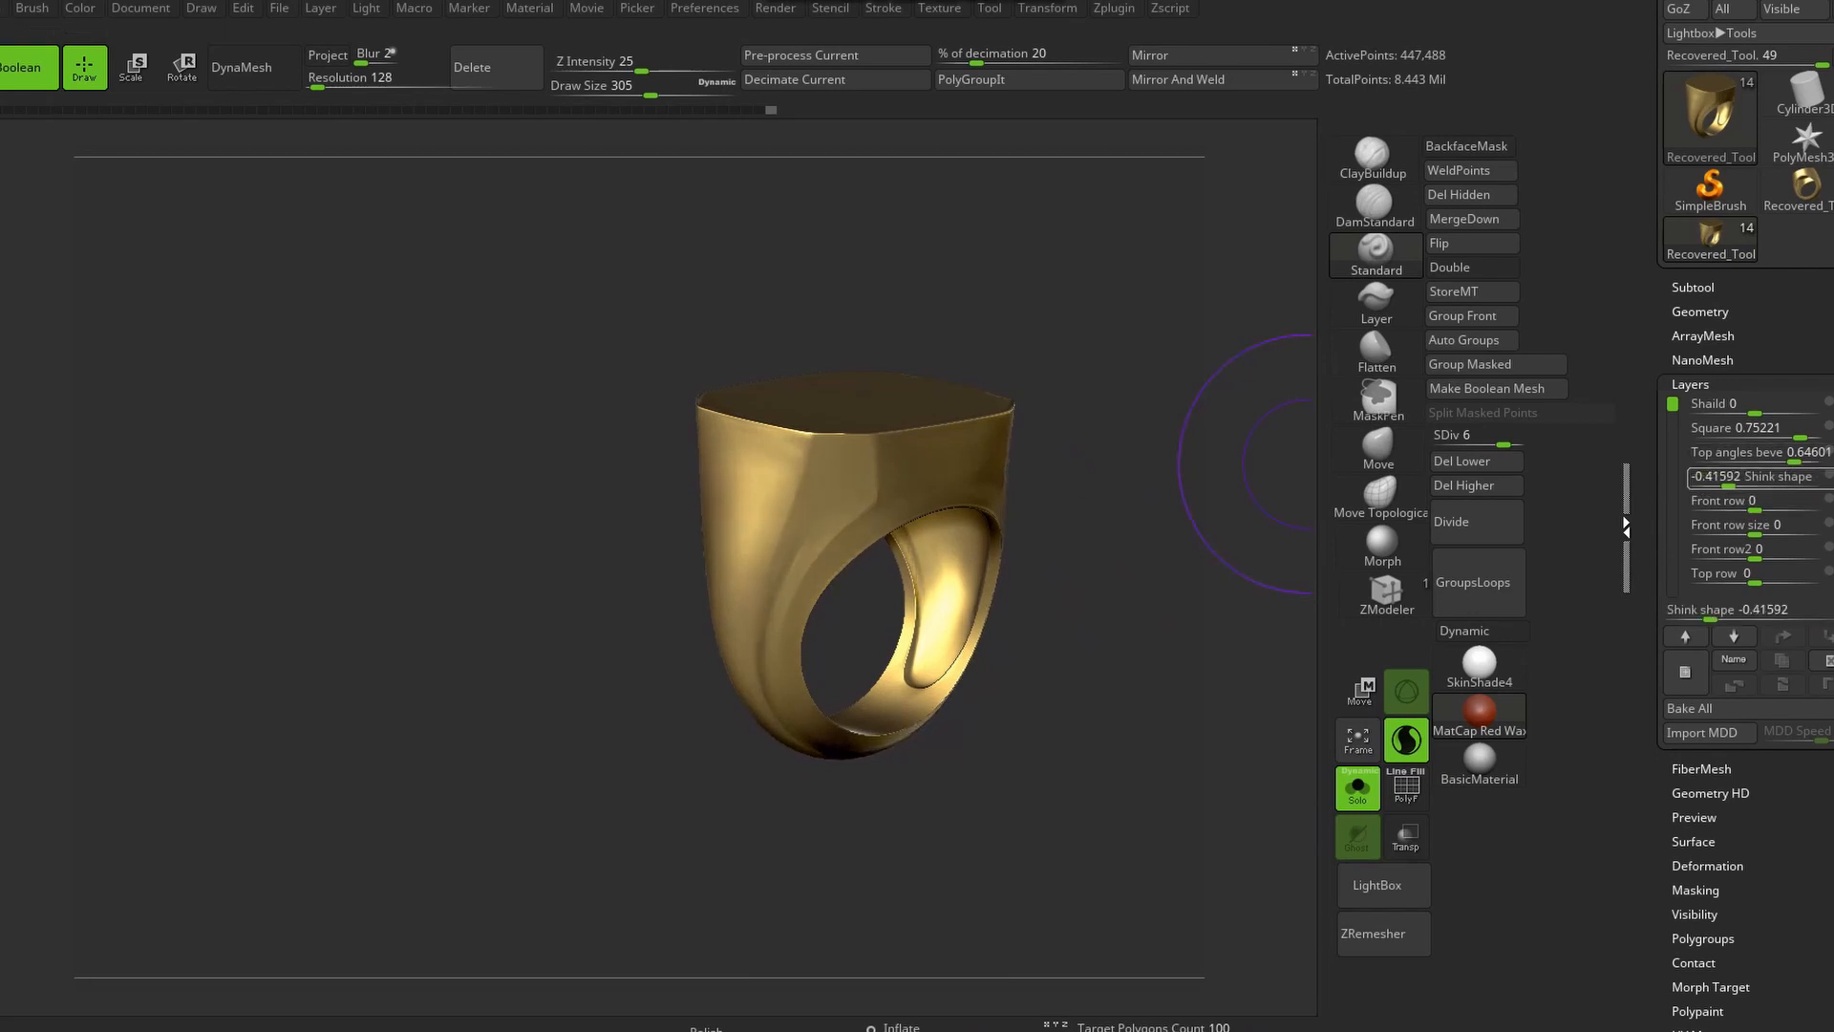
{"action": "left_click_drag", "start_coordinate": [1728, 482], "coordinate": [1732, 481]}
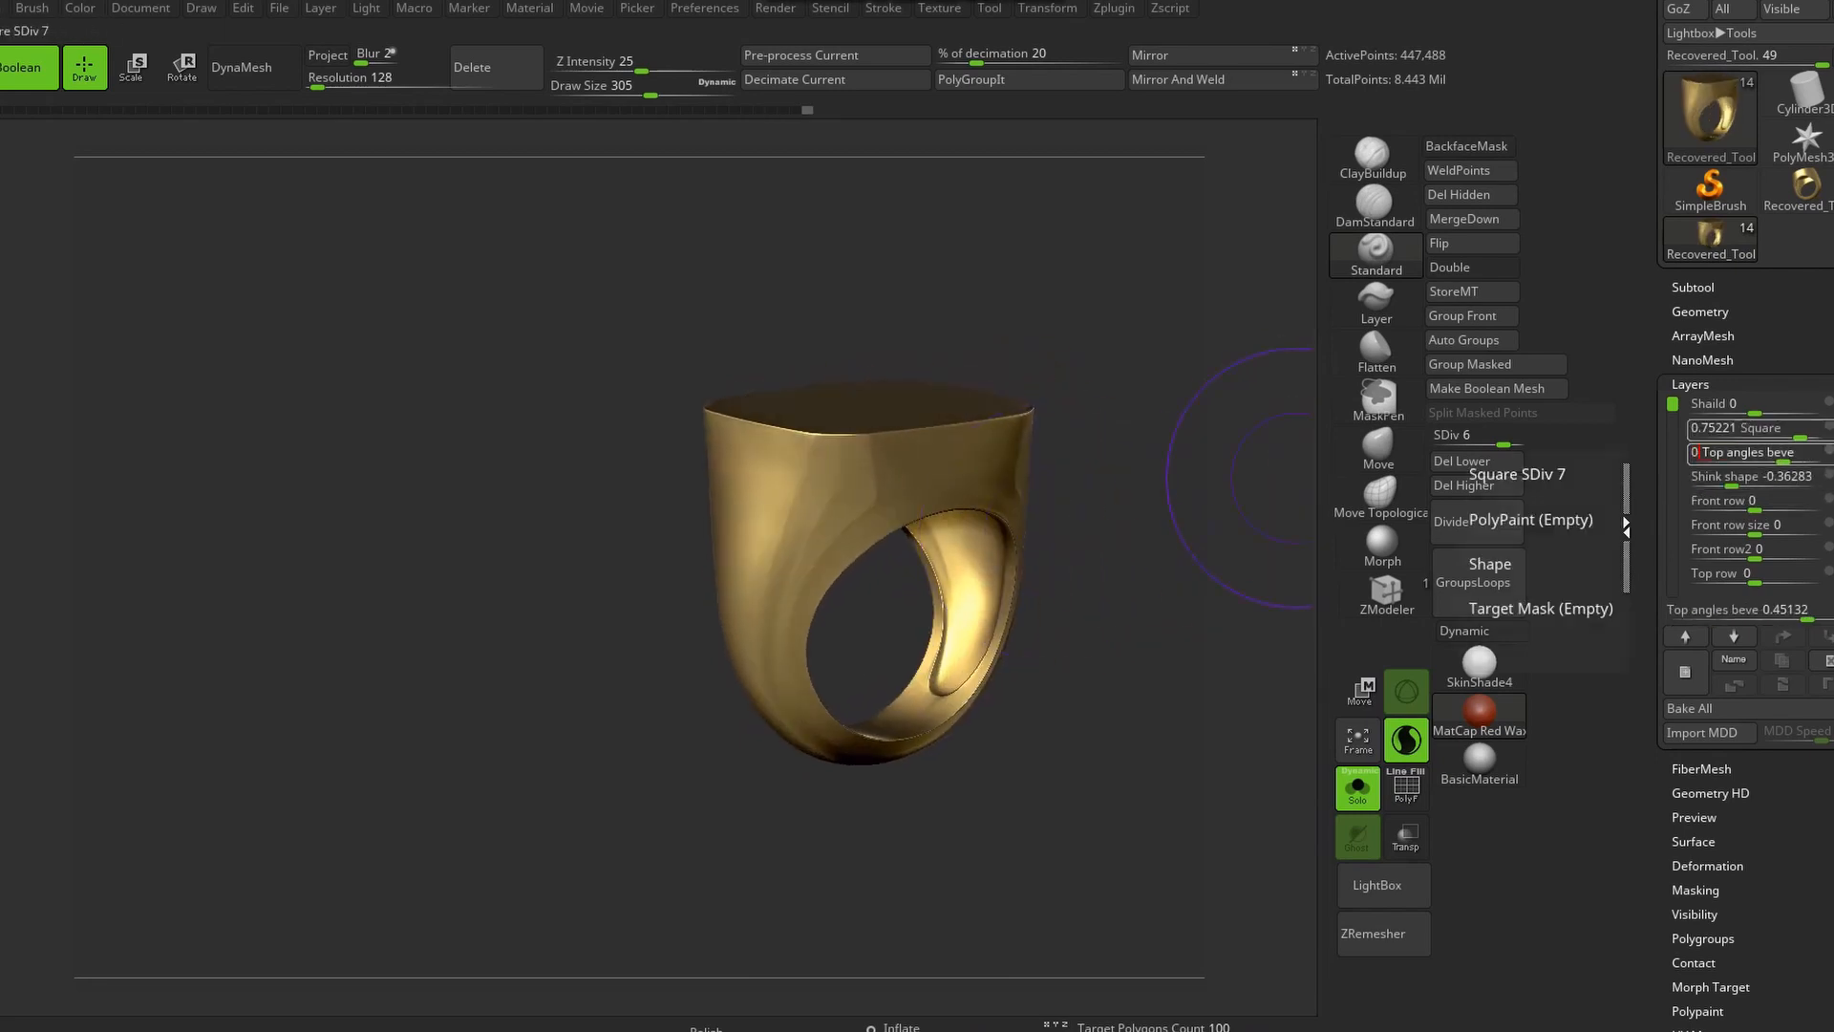
Reset the Top angles beve, Square and Shink shape layers to 0
{"action": "key", "text": "Return"}
{"action": "left_click", "coordinate": [1731, 430]}
{"action": "type", "text": "0"}
{"action": "key", "text": "Return"}
{"action": "left_click", "coordinate": [1730, 477]}
{"action": "type", "text": "0"}
{"action": "key", "text": "Return"}
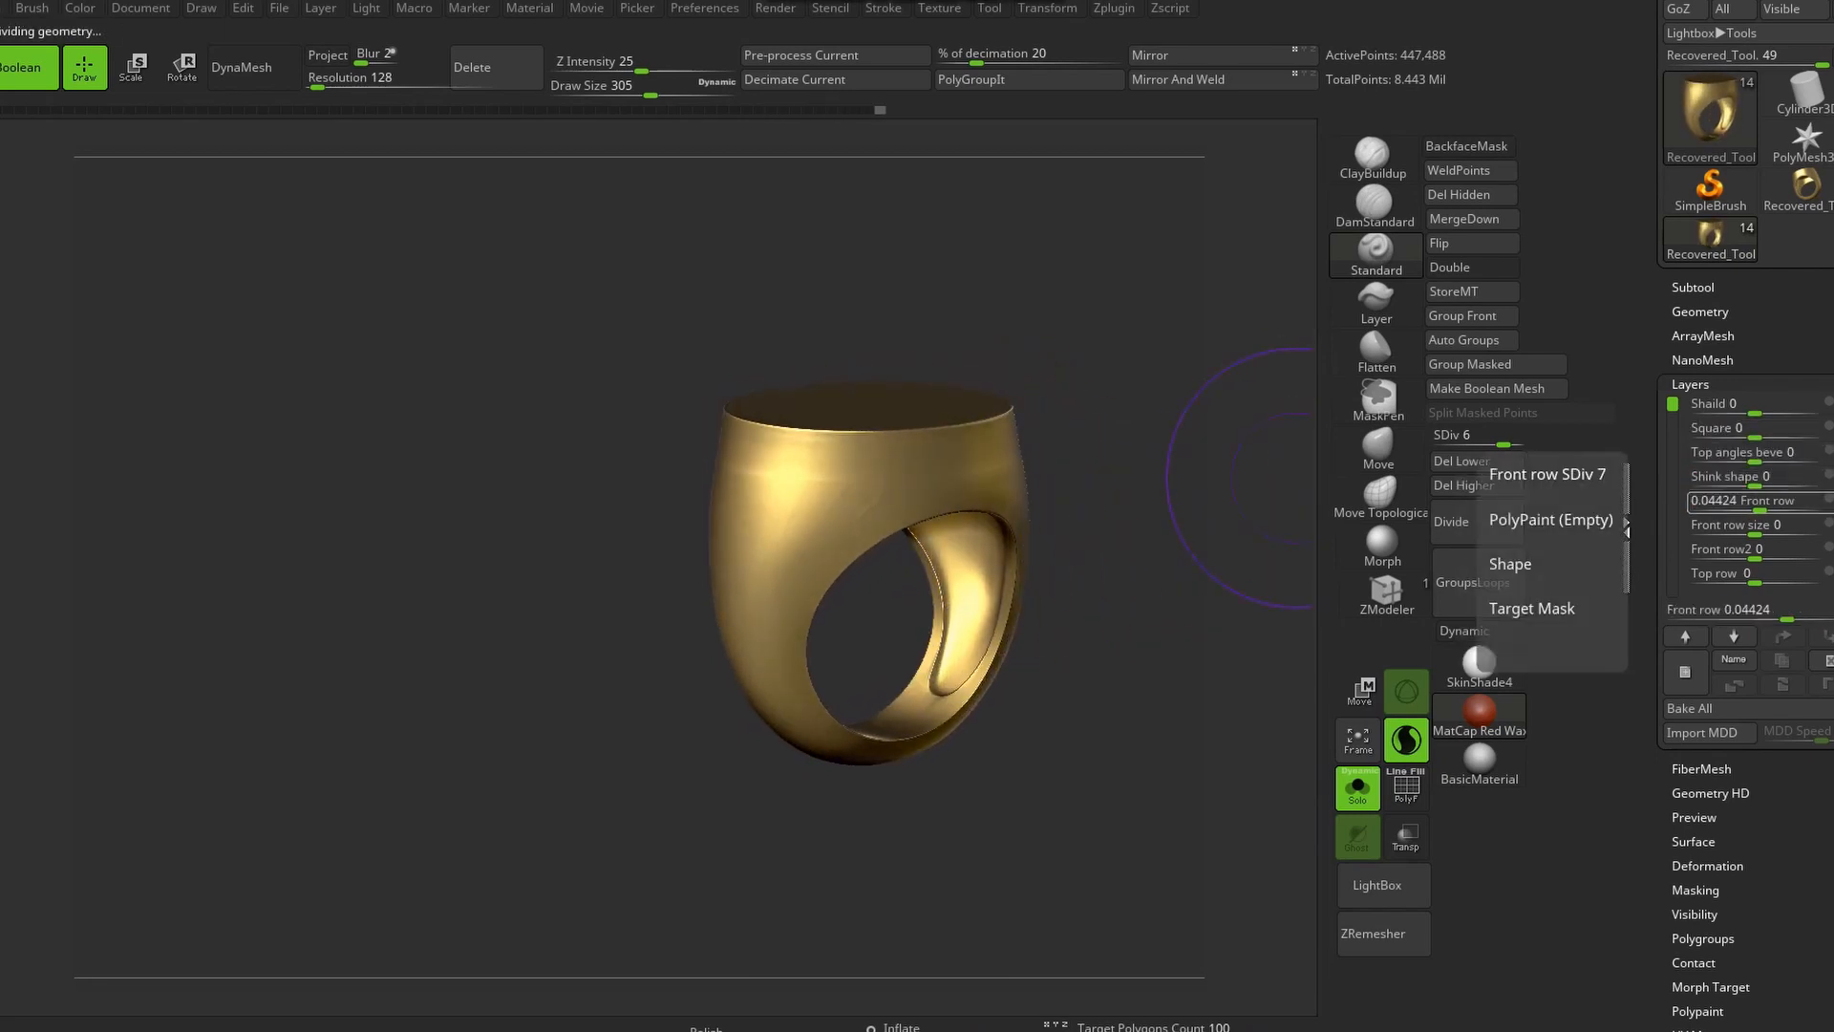
Try the Front row layer at 1 to preview the groove around the top, and reset it to 0
{"action": "type", "text": "1"}
{"action": "key", "text": "Return"}
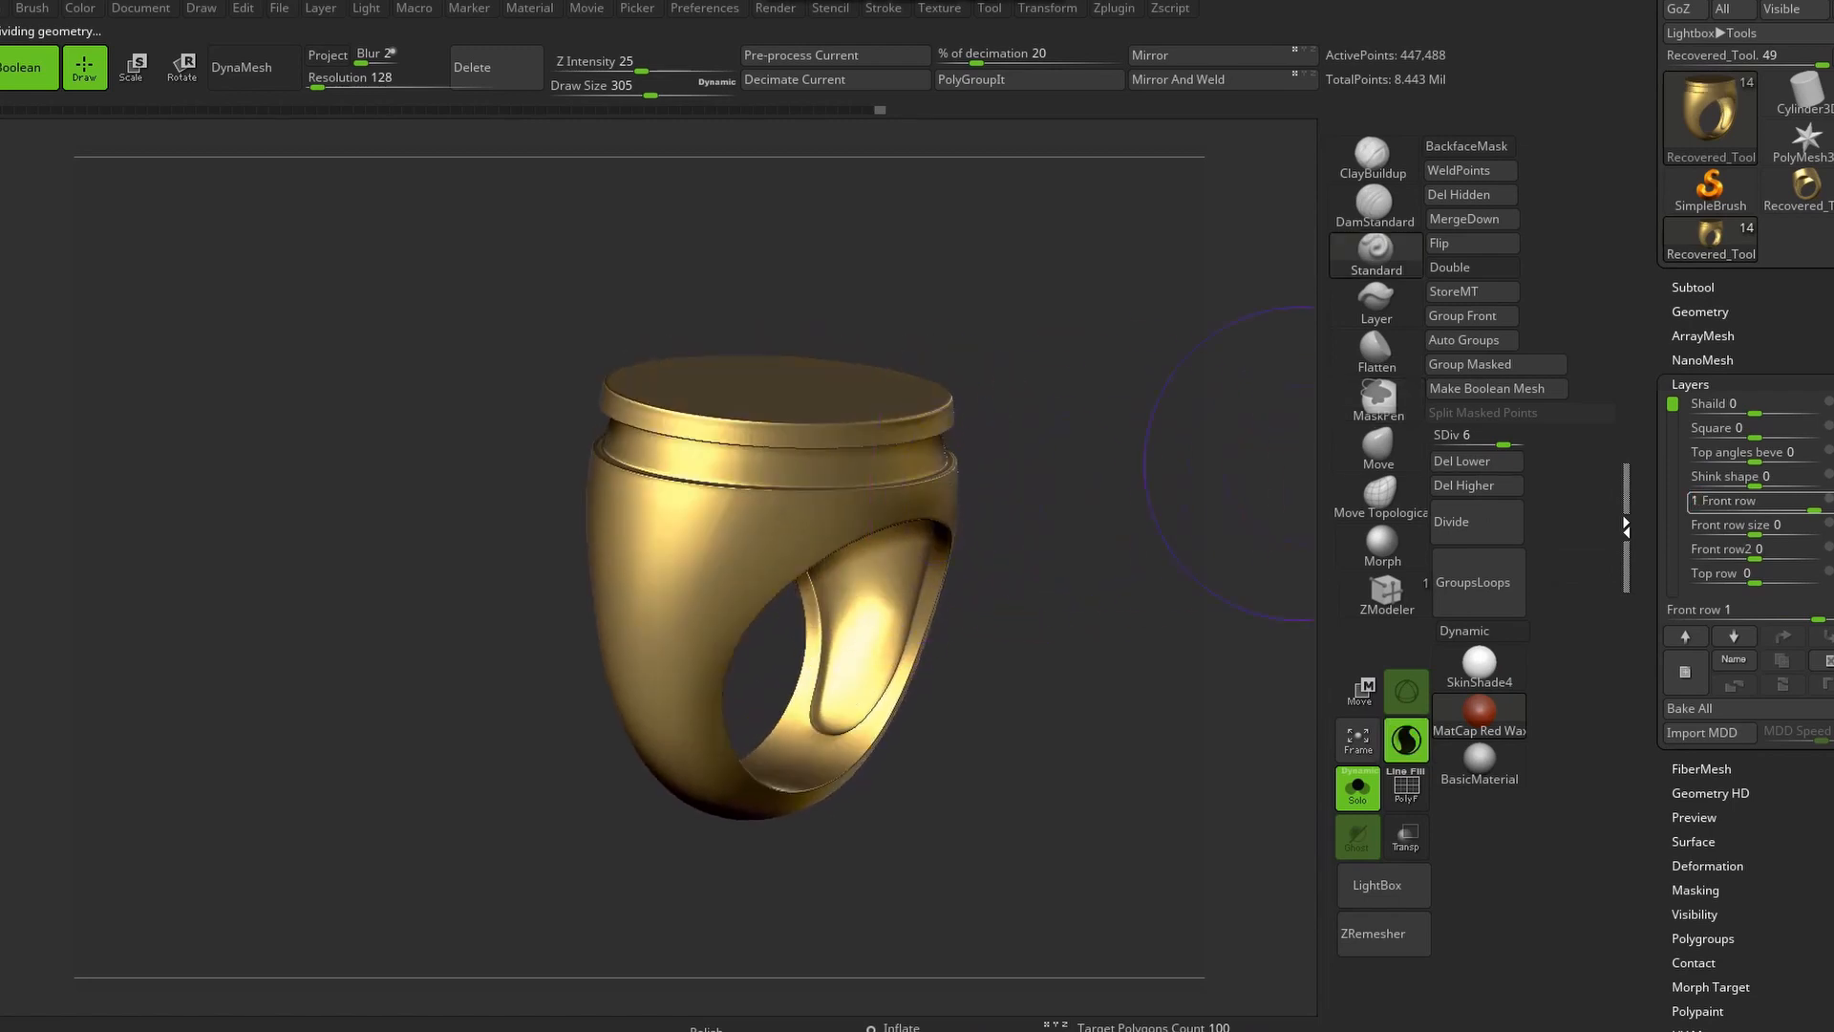
{"action": "type", "text": "0"}
{"action": "key", "text": "Return"}
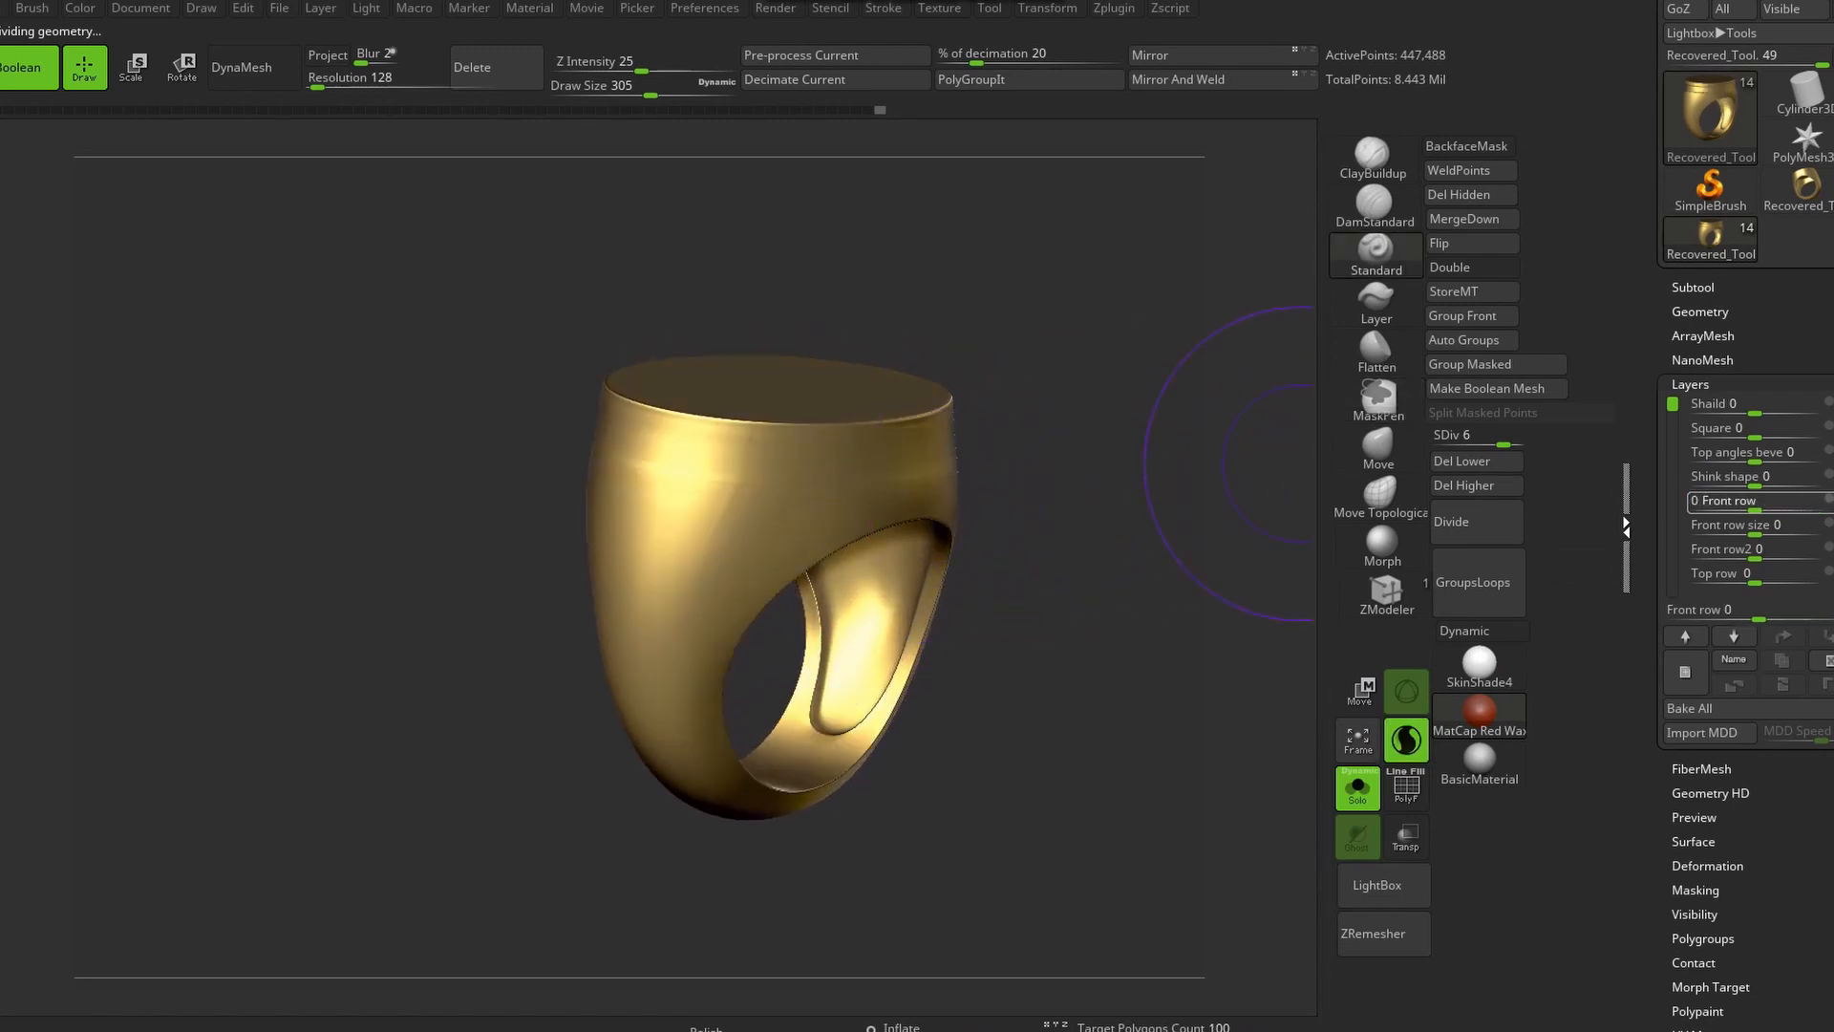
Preview the Front row layer combined with Front row2 at 1, and reset both layers and Front row size to 0
{"action": "left_click", "coordinate": [1790, 503]}
{"action": "type", "text": "1"}
{"action": "key", "text": "Return"}
{"action": "mouse_move", "coordinate": [1784, 528]}
{"action": "left_mouse_down"}
{"action": "mouse_move", "coordinate": [1724, 527]}
{"action": "mouse_move", "coordinate": [1814, 554]}
{"action": "mouse_move", "coordinate": [1807, 507]}
{"action": "left_mouse_up"}
{"action": "type", "text": "0"}
{"action": "key", "text": "Return"}
{"action": "left_click", "coordinate": [1790, 502]}
{"action": "type", "text": "0"}
{"action": "key", "text": "Return"}
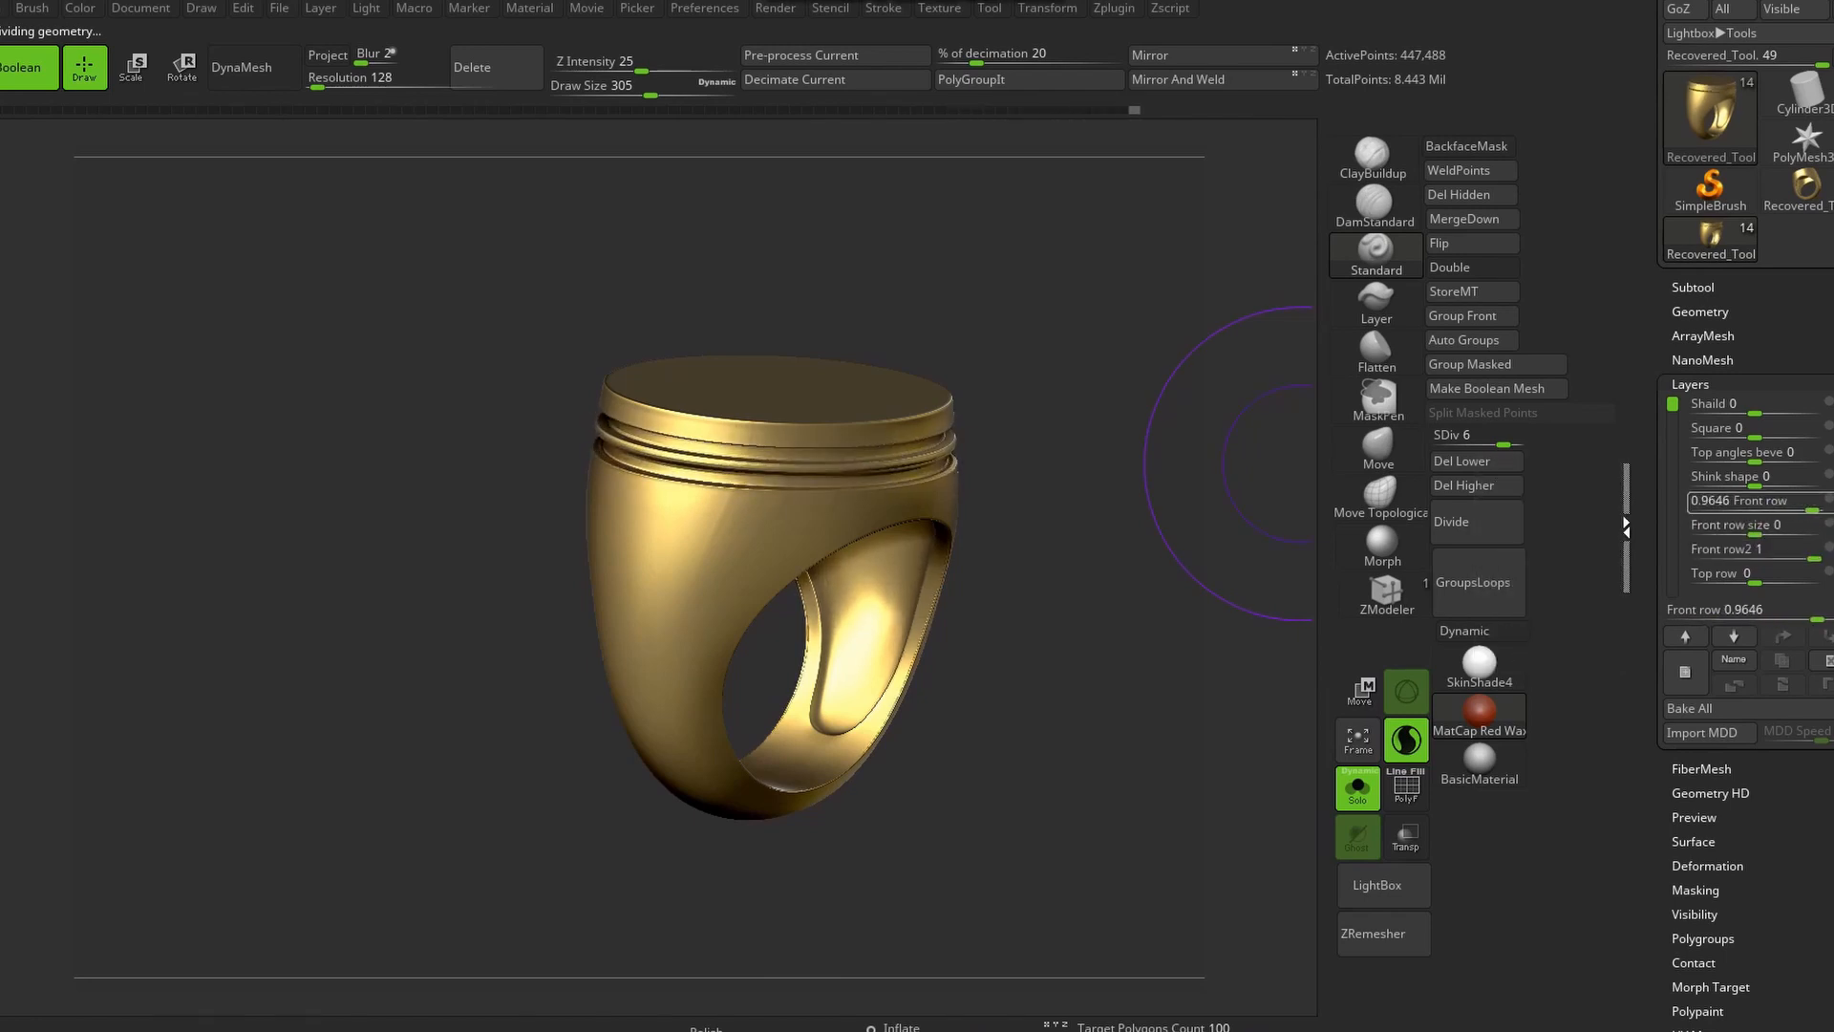
{"action": "type", "text": "0"}
{"action": "key", "text": "Return"}
Try the Top row layer at 1, reduce it to 0.00885, and set Top bevel and Bevel row to 1 with Bevel row size 0.64601
{"action": "left_click_drag", "start_coordinate": [1756, 579], "coordinate": [1808, 579]}
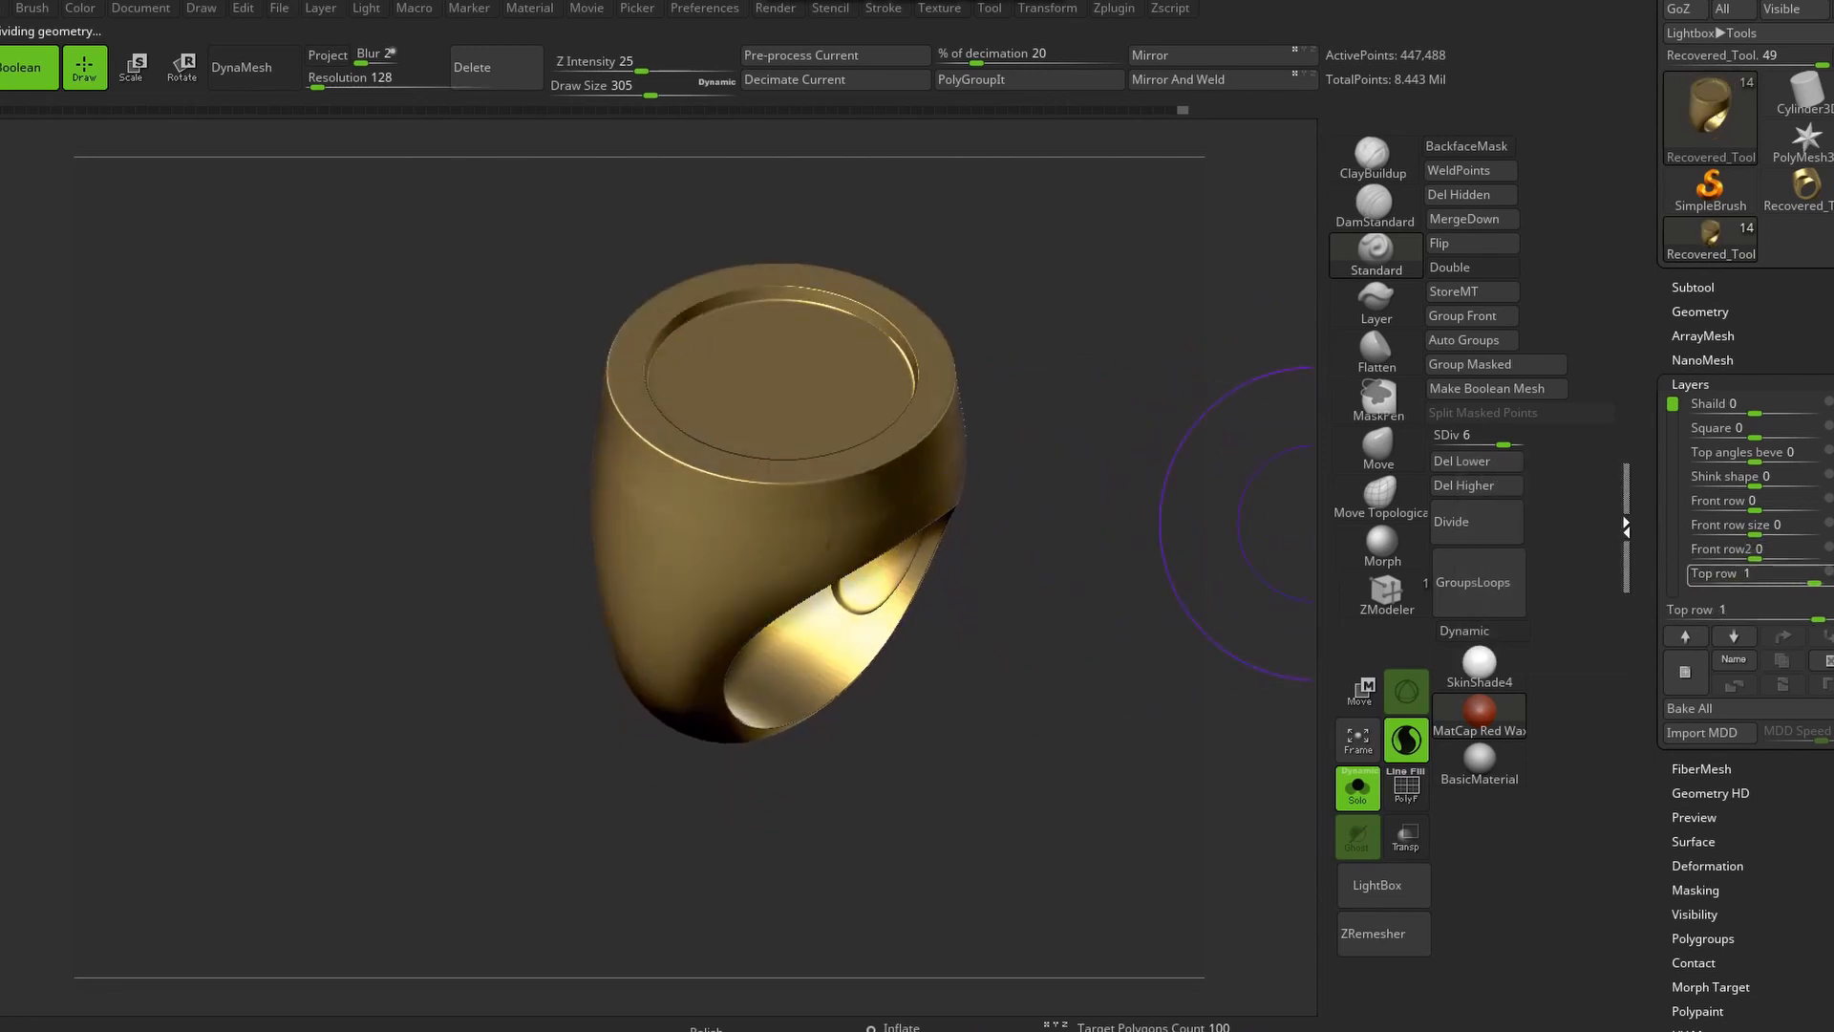
{"action": "left_click_drag", "start_coordinate": [1672, 404], "coordinate": [1672, 440]}
{"action": "left_click_drag", "start_coordinate": [1755, 481], "coordinate": [1815, 502]}
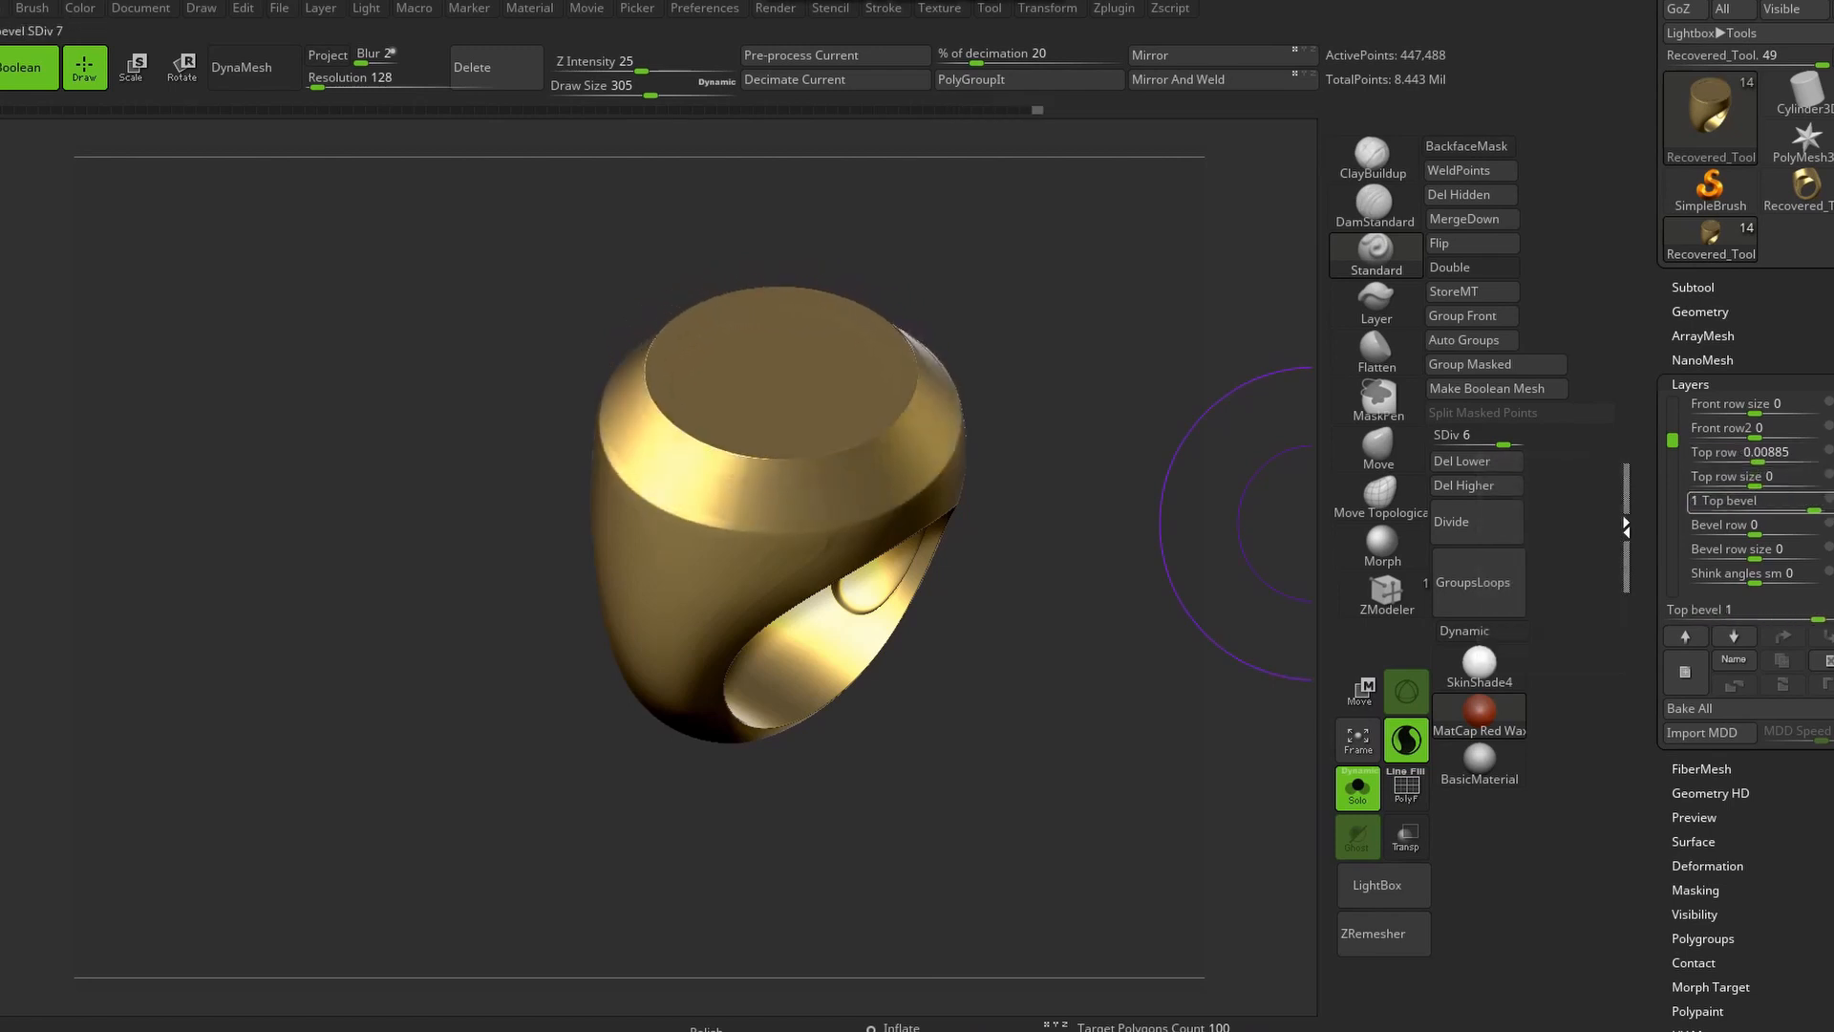
{"action": "right_click_drag", "start_coordinate": [1203, 524], "coordinate": [1027, 511]}
{"action": "left_click_drag", "start_coordinate": [1755, 526], "coordinate": [1795, 526]}
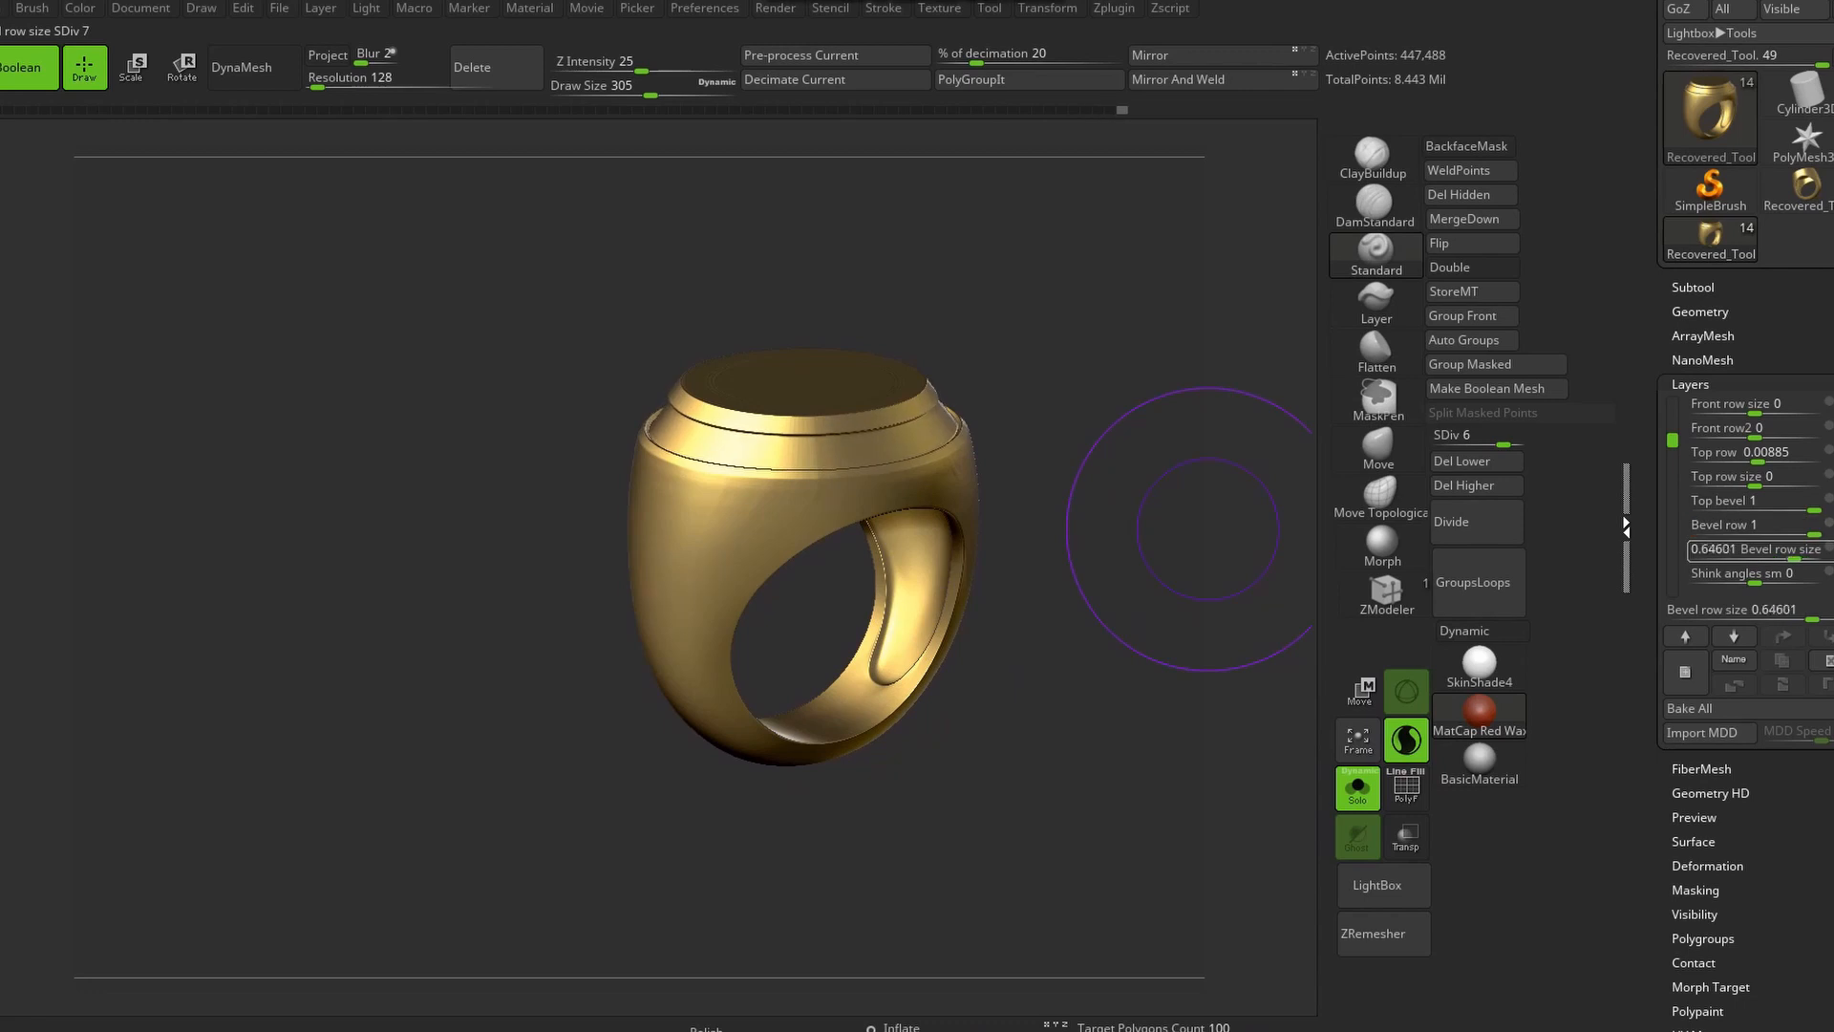
Combine the bevelled top with the layers Square at 0.66371, Top angles beve at 0.68141 and Shink shape at -0.64601
{"action": "left_click_drag", "start_coordinate": [1756, 430], "coordinate": [1729, 479]}
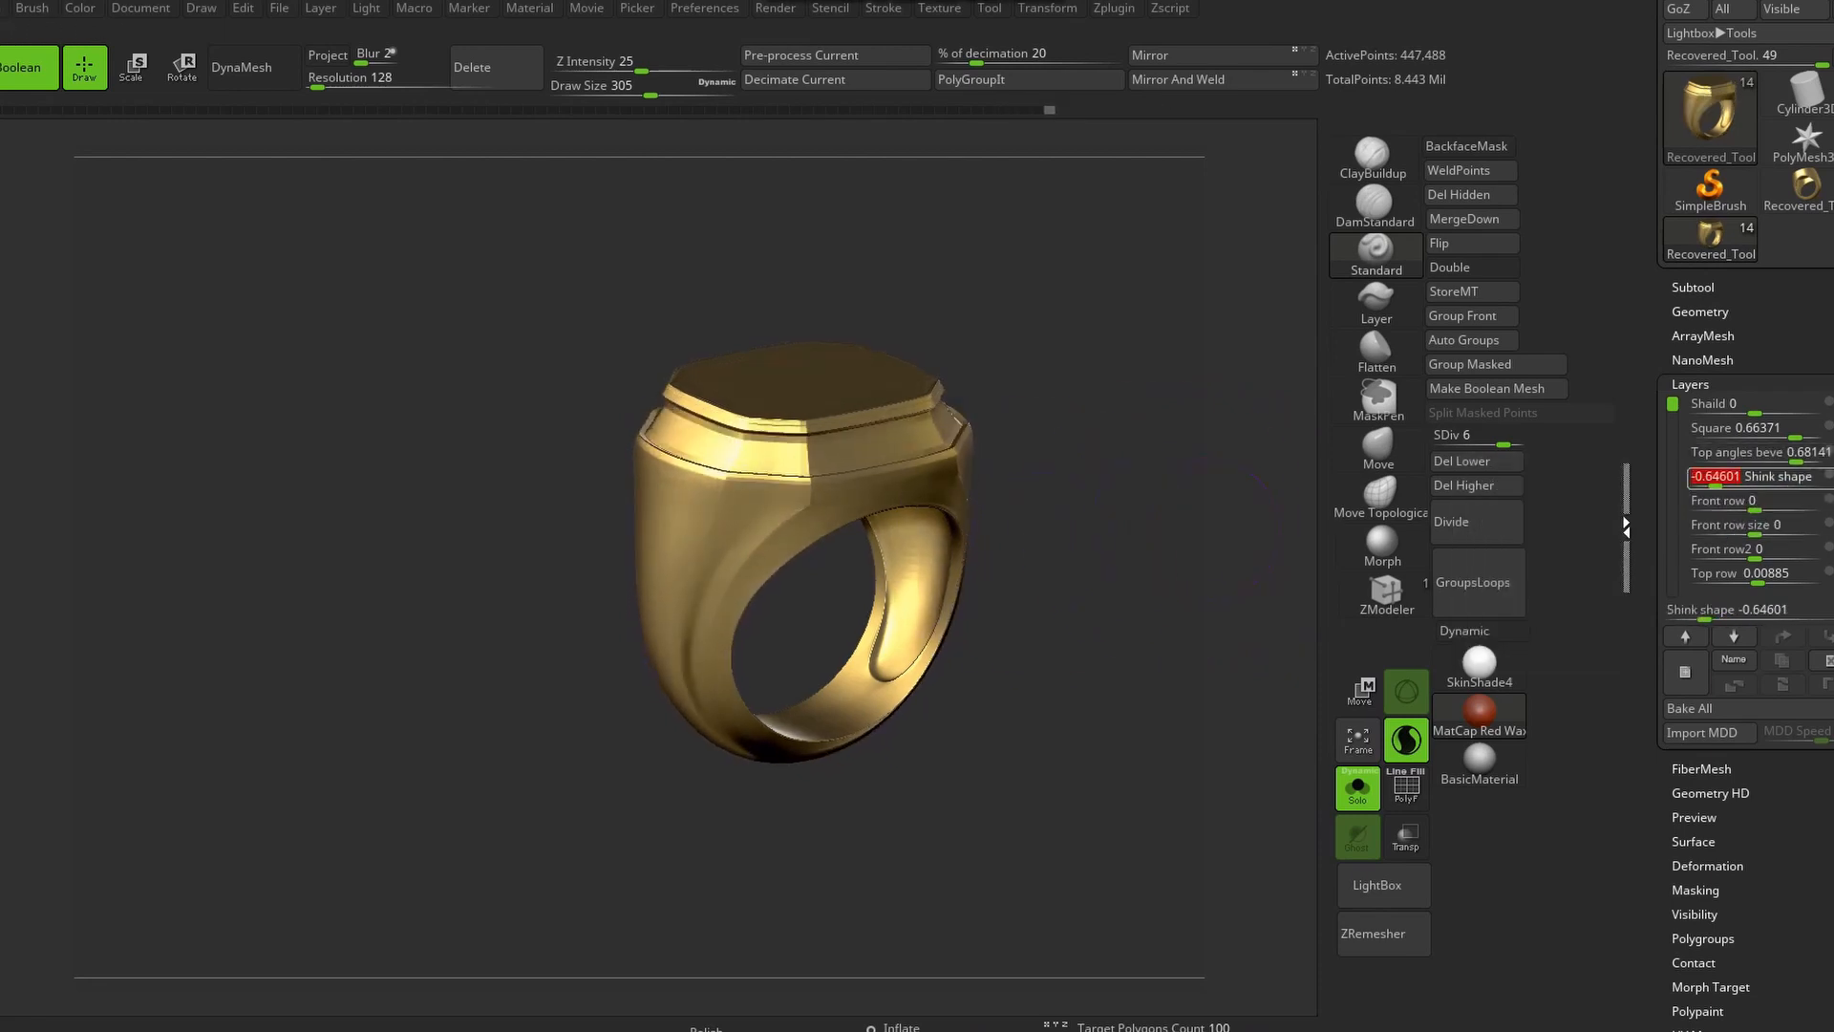
{"action": "left_click_drag", "start_coordinate": [1185, 525], "coordinate": [1079, 597]}
{"action": "left_click_drag", "start_coordinate": [1796, 454], "coordinate": [1777, 454]}
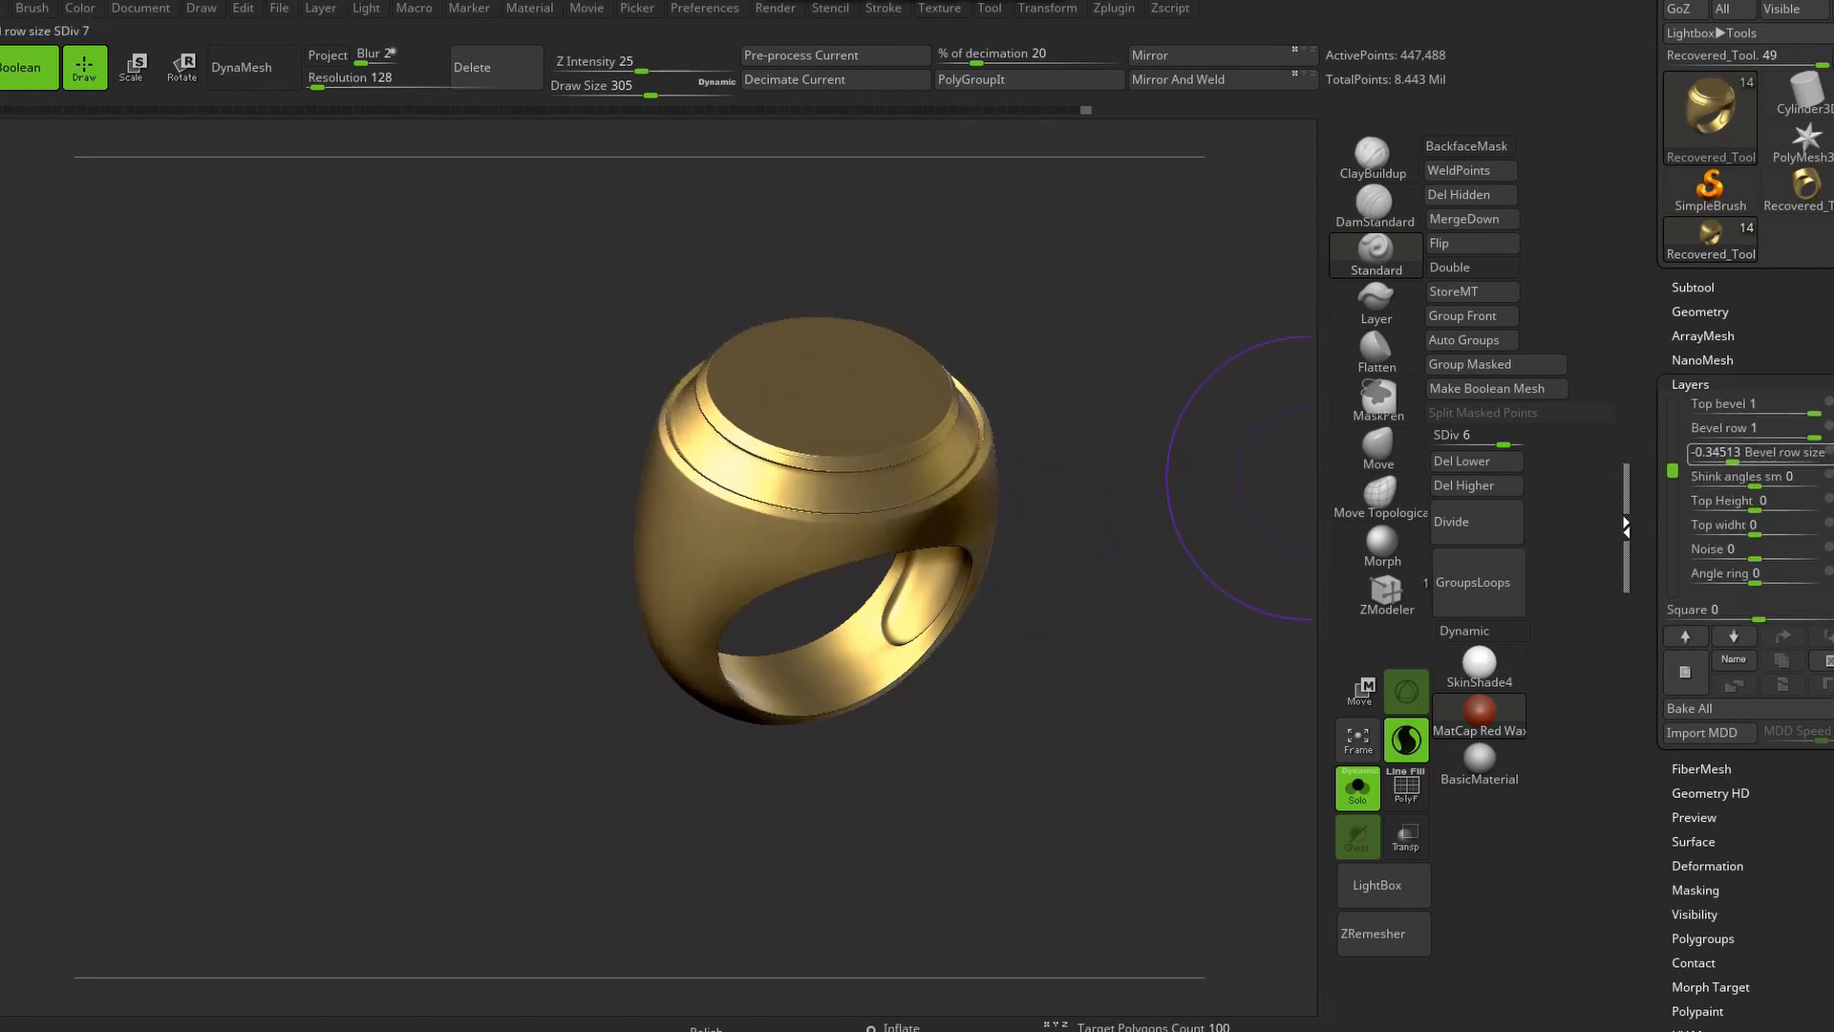
Reset the Top bevel, Bevel row and Bevel row size layers to 0, and try Shink angles sm at 1 before reducing it to 0.22123
{"action": "left_click_drag", "start_coordinate": [1814, 432], "coordinate": [1755, 408]}
{"action": "left_click_drag", "start_coordinate": [1127, 564], "coordinate": [1123, 473]}
{"action": "left_click_drag", "start_coordinate": [1755, 481], "coordinate": [1814, 481]}
{"action": "left_click_drag", "start_coordinate": [1160, 468], "coordinate": [1182, 554], "text": "alt"}
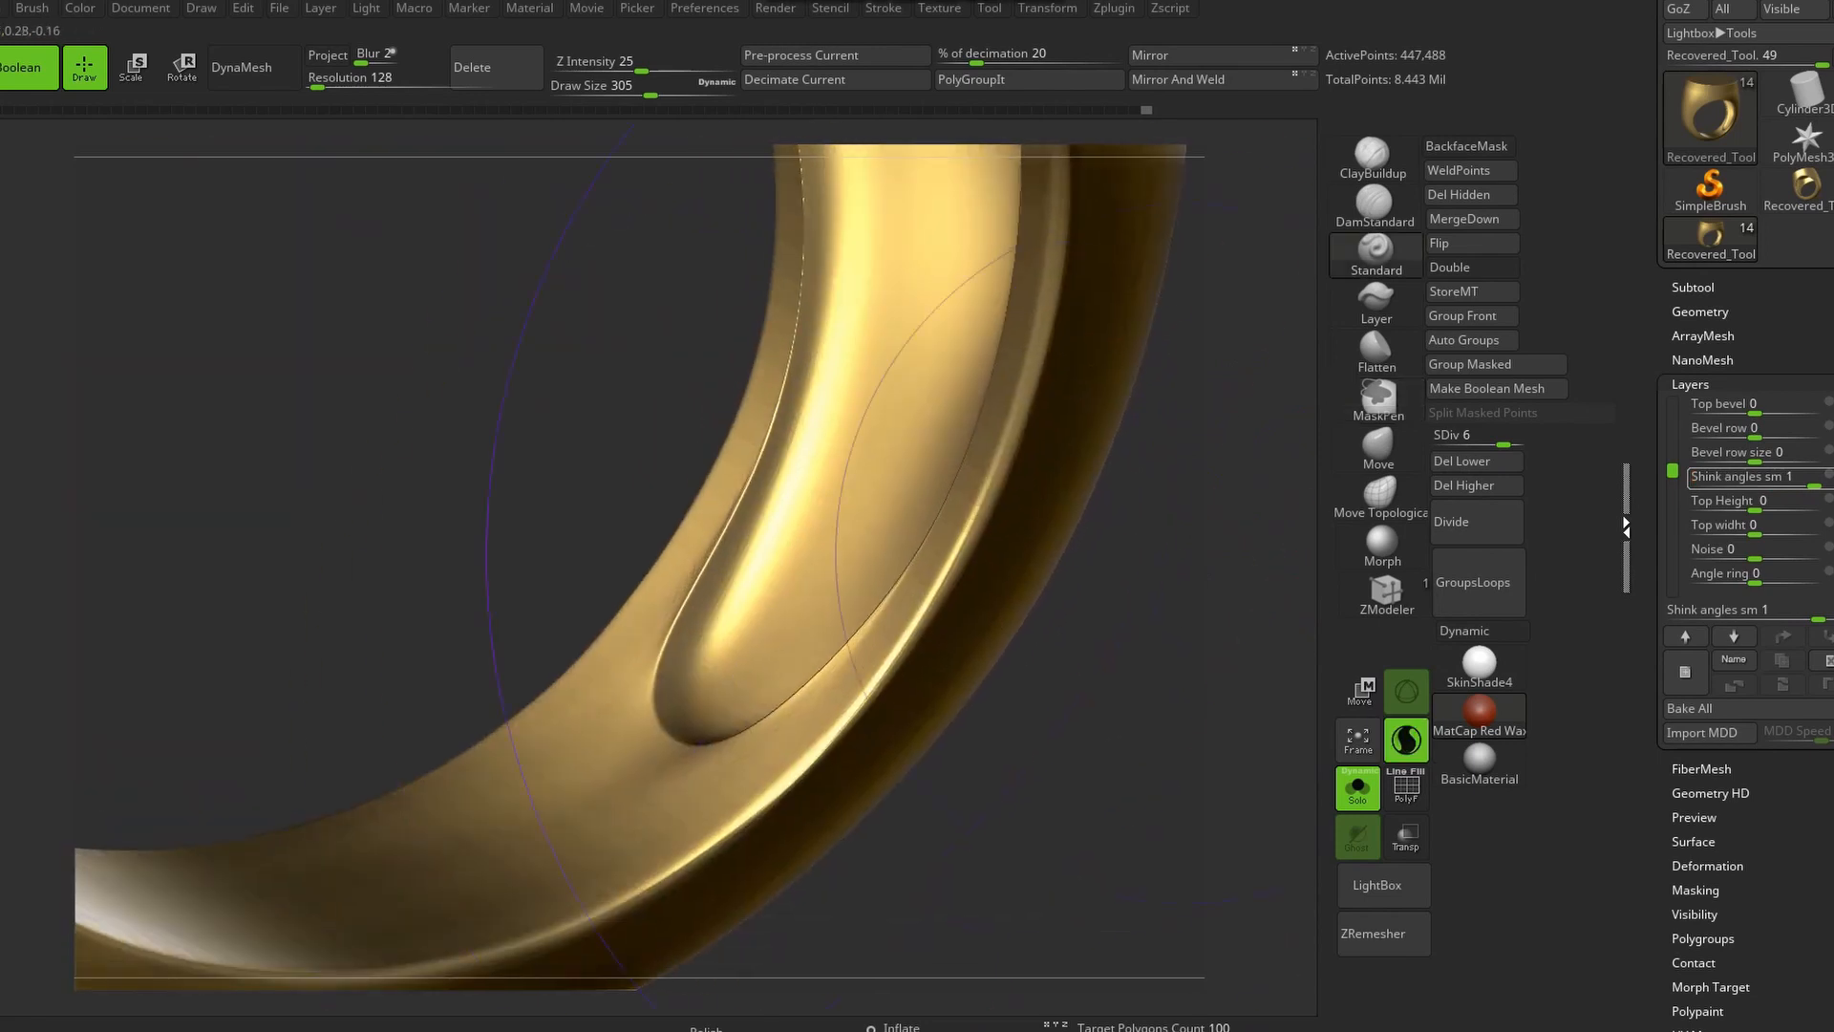
{"action": "mouse_move", "coordinate": [1814, 480]}
{"action": "left_mouse_down"}
{"action": "mouse_move", "coordinate": [1757, 480]}
{"action": "mouse_move", "coordinate": [1814, 481]}
{"action": "left_mouse_up"}
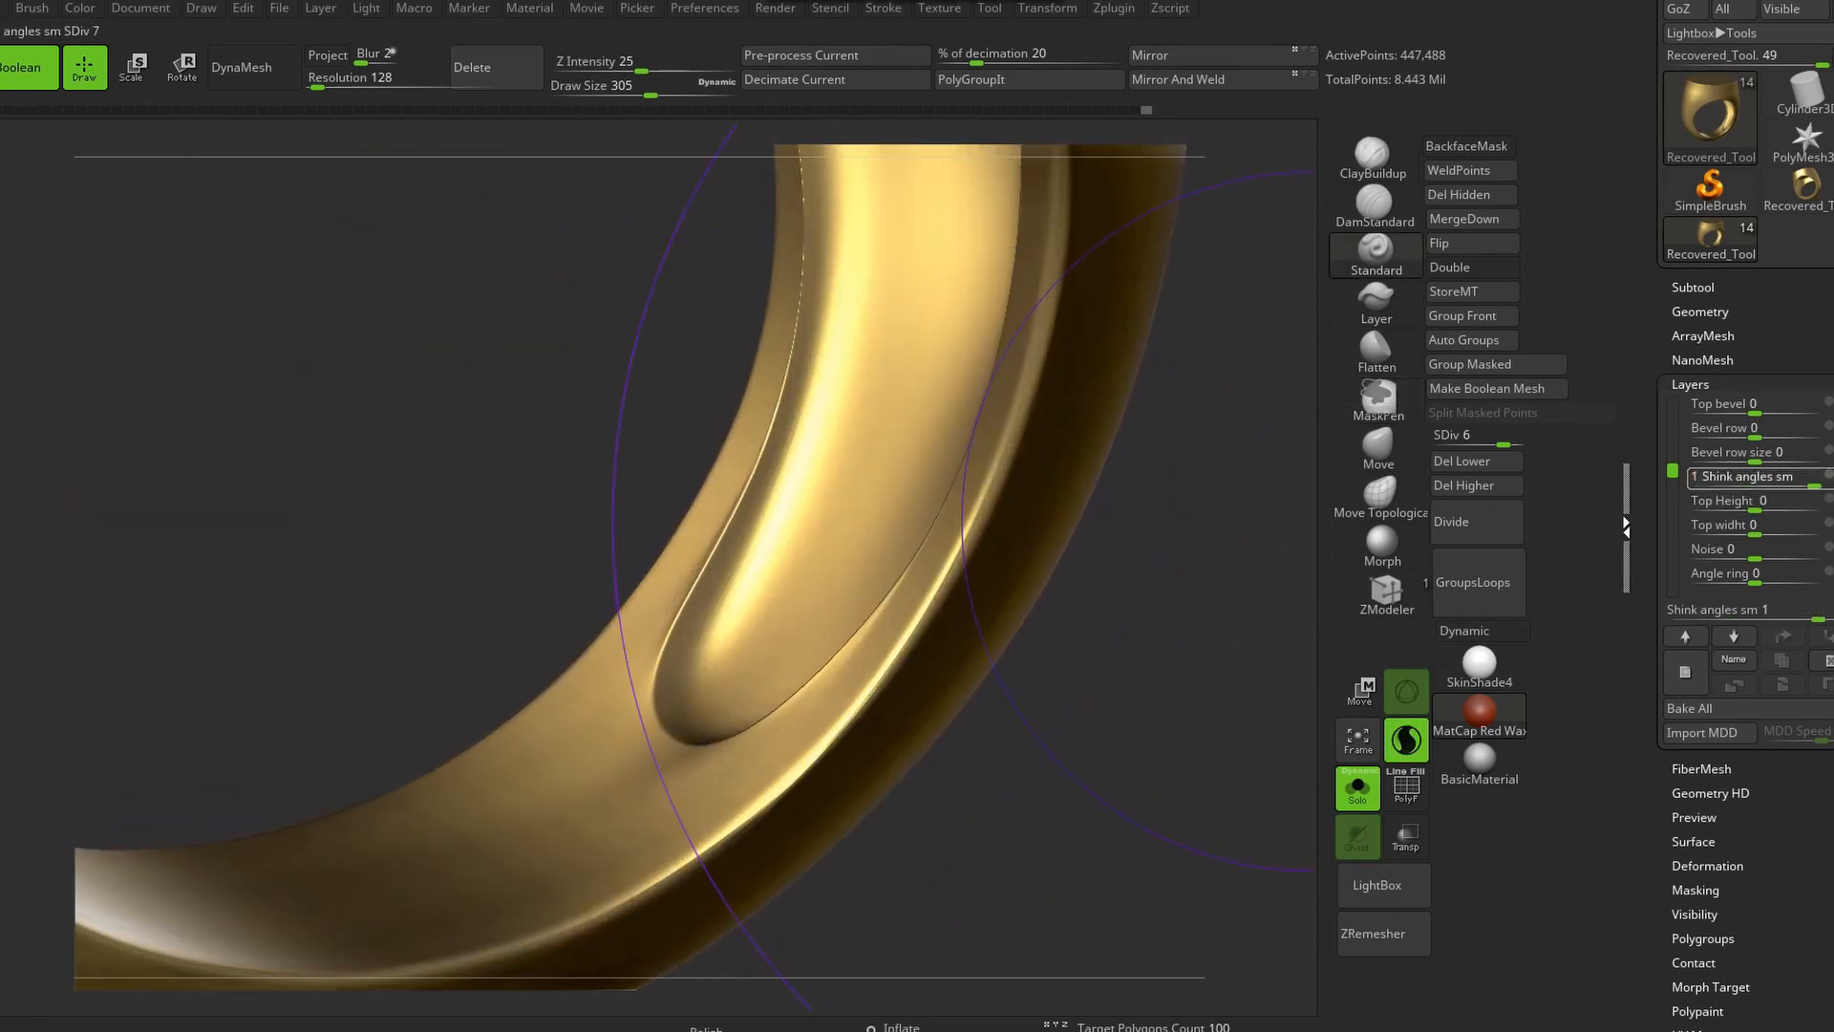
{"action": "left_click_drag", "start_coordinate": [1127, 544], "coordinate": [1136, 464], "text": "alt"}
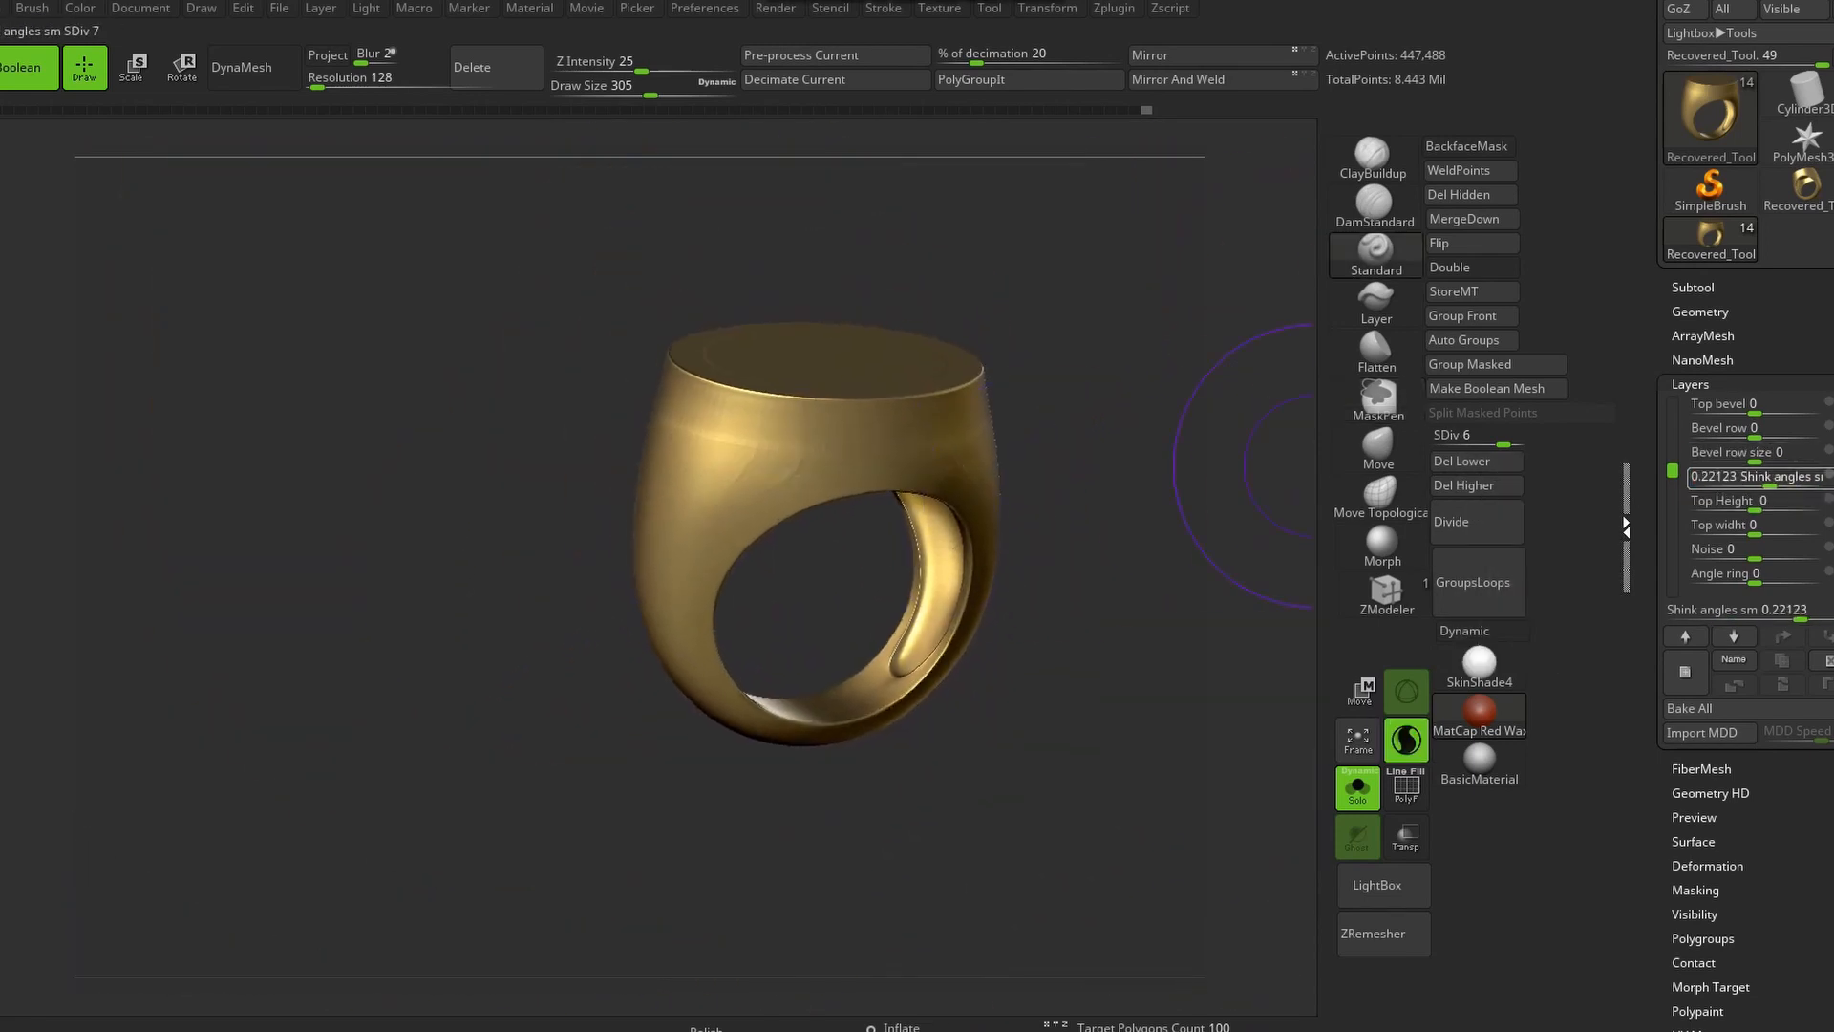
Try a raised Top Height layer and a lowered Top widht layer, returning each to 0
{"action": "left_click_drag", "start_coordinate": [1770, 480], "coordinate": [1813, 505]}
{"action": "right_click_drag", "start_coordinate": [1030, 582], "coordinate": [955, 420]}
{"action": "mouse_move", "coordinate": [955, 420]}
{"action": "right_mouse_down", "text": "ctrl"}
{"action": "mouse_move", "coordinate": [962, 455]}
{"action": "mouse_move", "coordinate": [984, 430]}
{"action": "right_mouse_up", "text": "ctrl"}
{"action": "left_click_drag", "start_coordinate": [1814, 506], "coordinate": [1710, 530]}
{"action": "right_click_drag", "start_coordinate": [1012, 659], "coordinate": [965, 674]}
{"action": "left_click_drag", "start_coordinate": [1710, 530], "coordinate": [1755, 530]}
Preview the Noise layer on the ring and reset it to 0
{"action": "left_click_drag", "start_coordinate": [1755, 554], "coordinate": [1777, 554]}
{"action": "right_click_drag", "start_coordinate": [1069, 592], "coordinate": [1079, 659]}
{"action": "left_click", "coordinate": [1756, 554]}
Set the Angle ring and Top ring layers to 1 to add rims to the ring
{"action": "left_click_drag", "start_coordinate": [1754, 579], "coordinate": [1814, 578]}
{"action": "right_click_drag", "start_coordinate": [1060, 669], "coordinate": [1108, 592]}
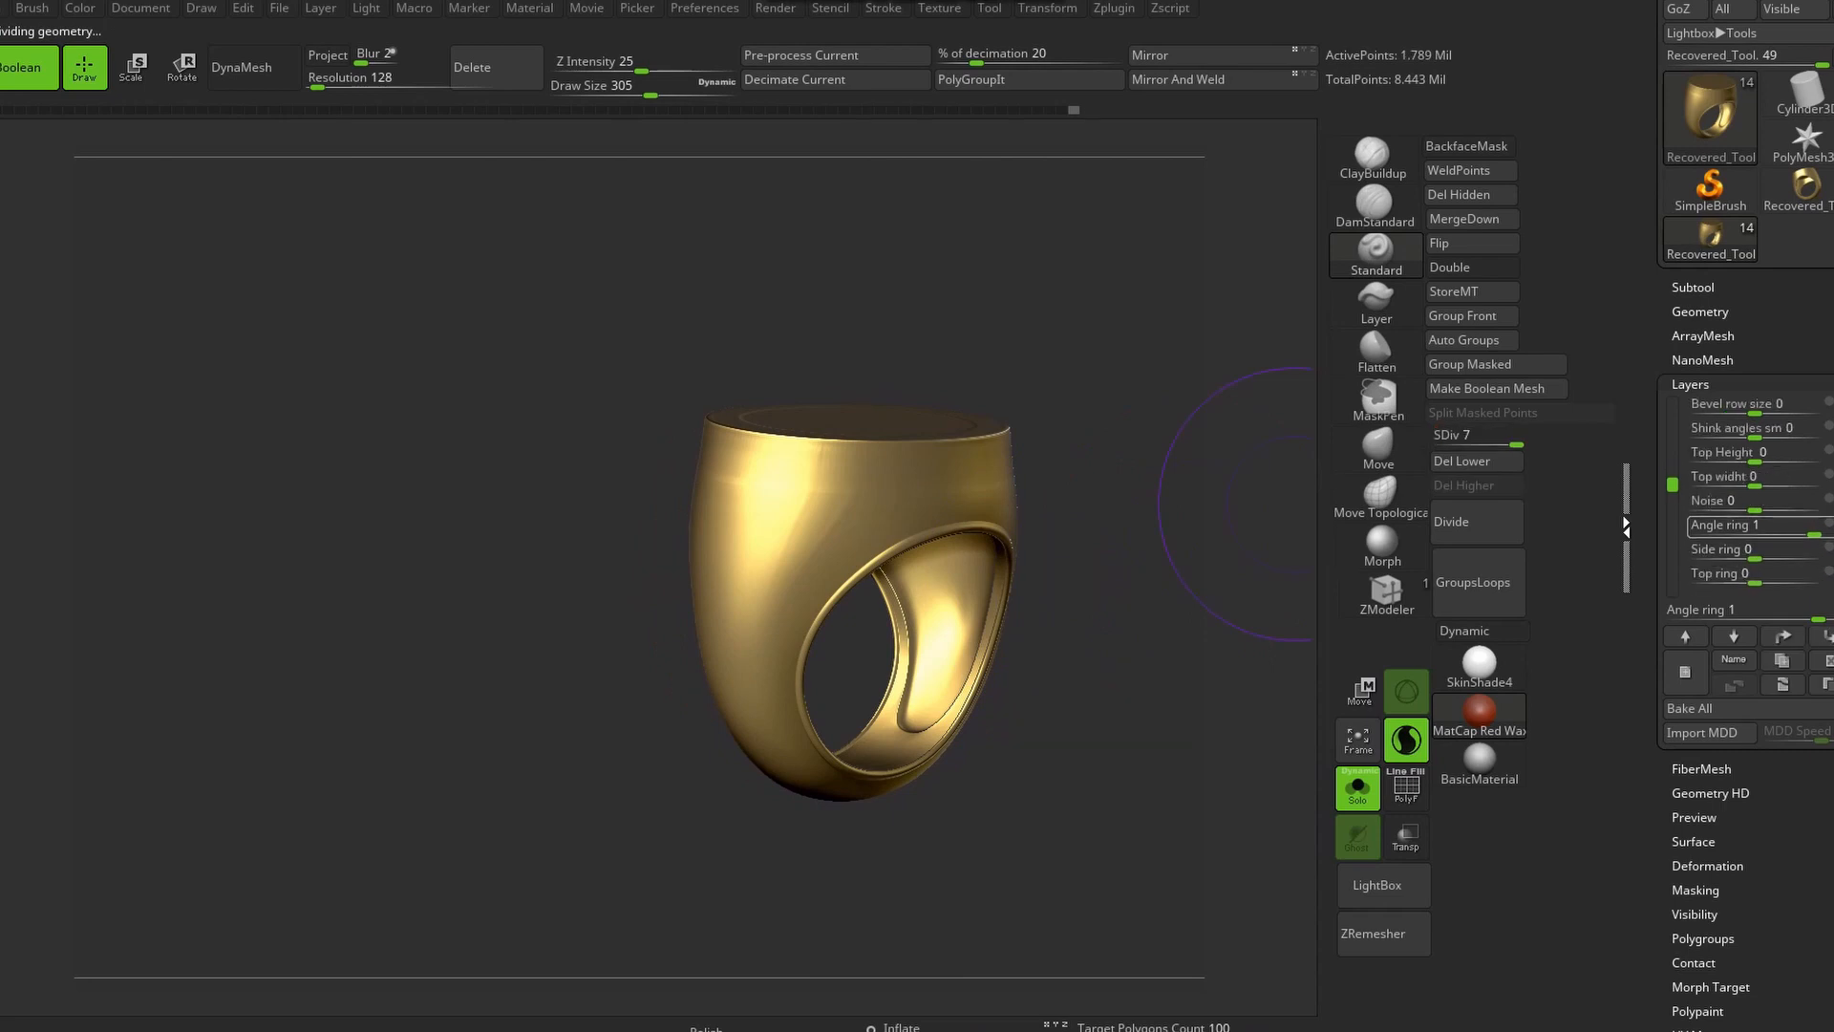
{"action": "left_click_drag", "start_coordinate": [1671, 484], "coordinate": [1817, 509]}
{"action": "right_click_drag", "start_coordinate": [1070, 535], "coordinate": [1065, 640]}
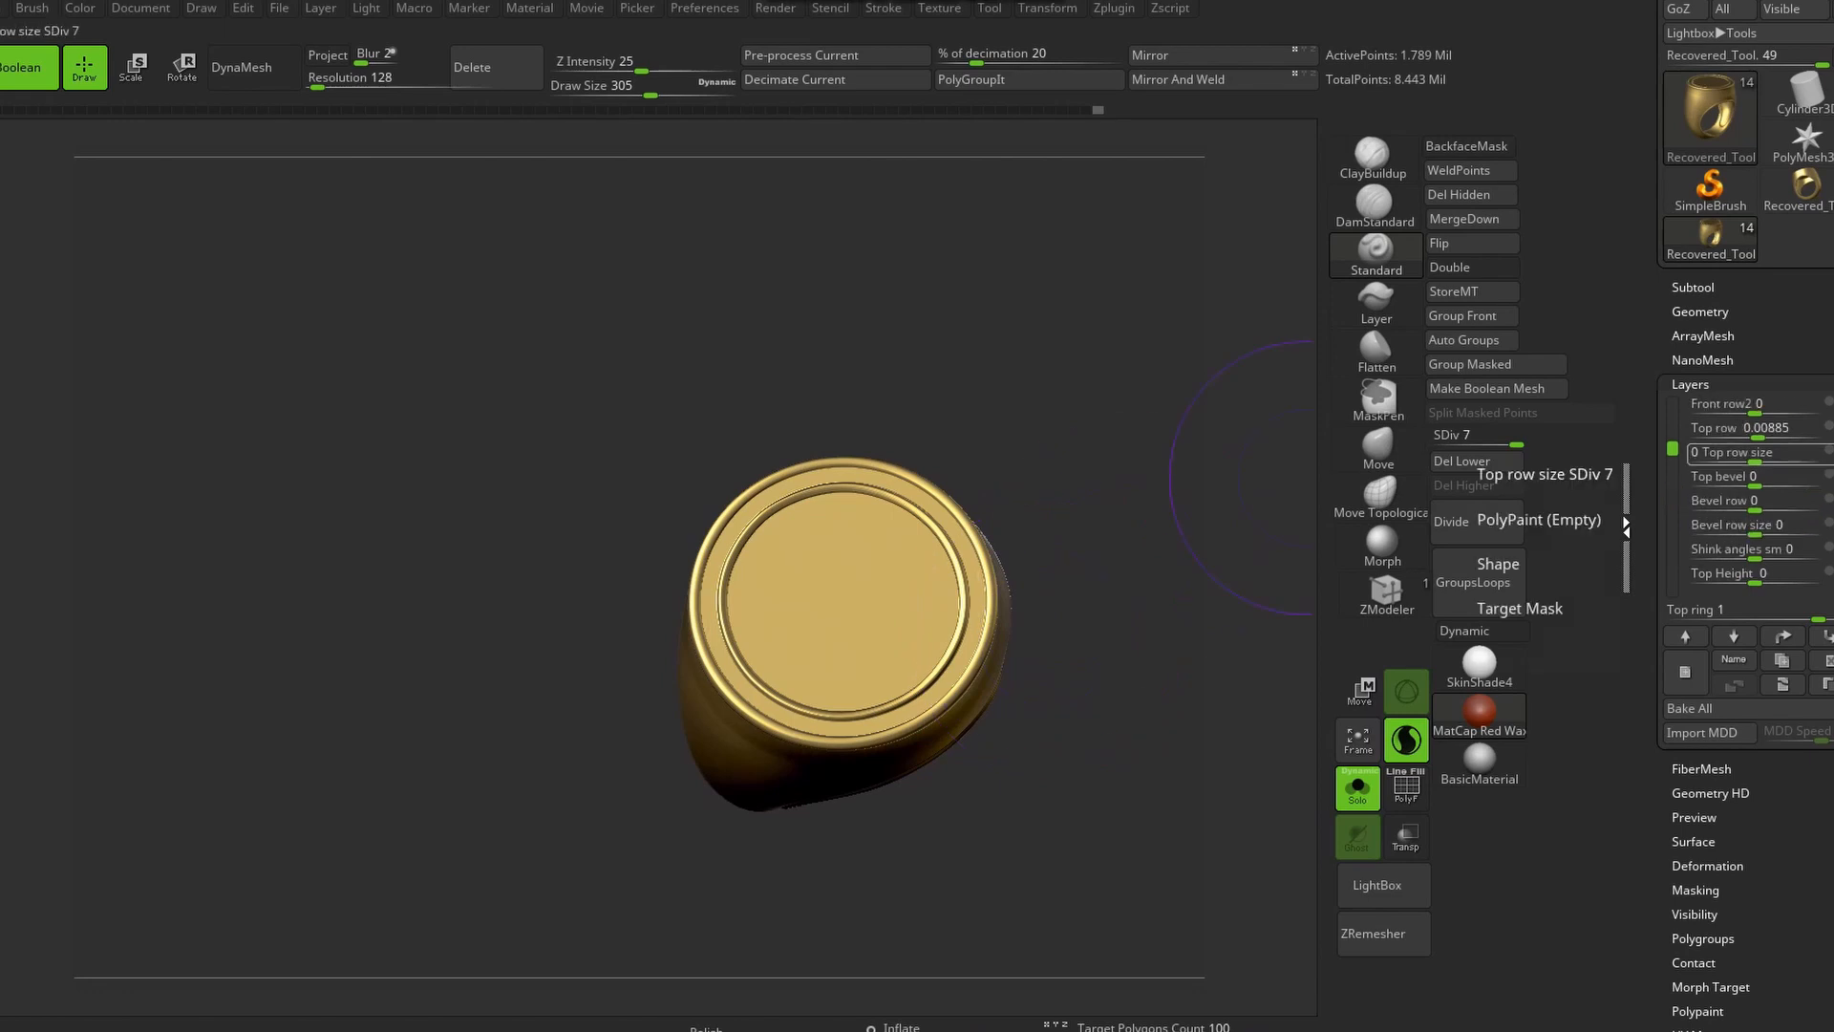
Vary the Top row size layer between 0.29203 and -1, lower the subdivision level to 6, and raise another layer further down the list
{"action": "left_click_drag", "start_coordinate": [1756, 459], "coordinate": [1773, 459]}
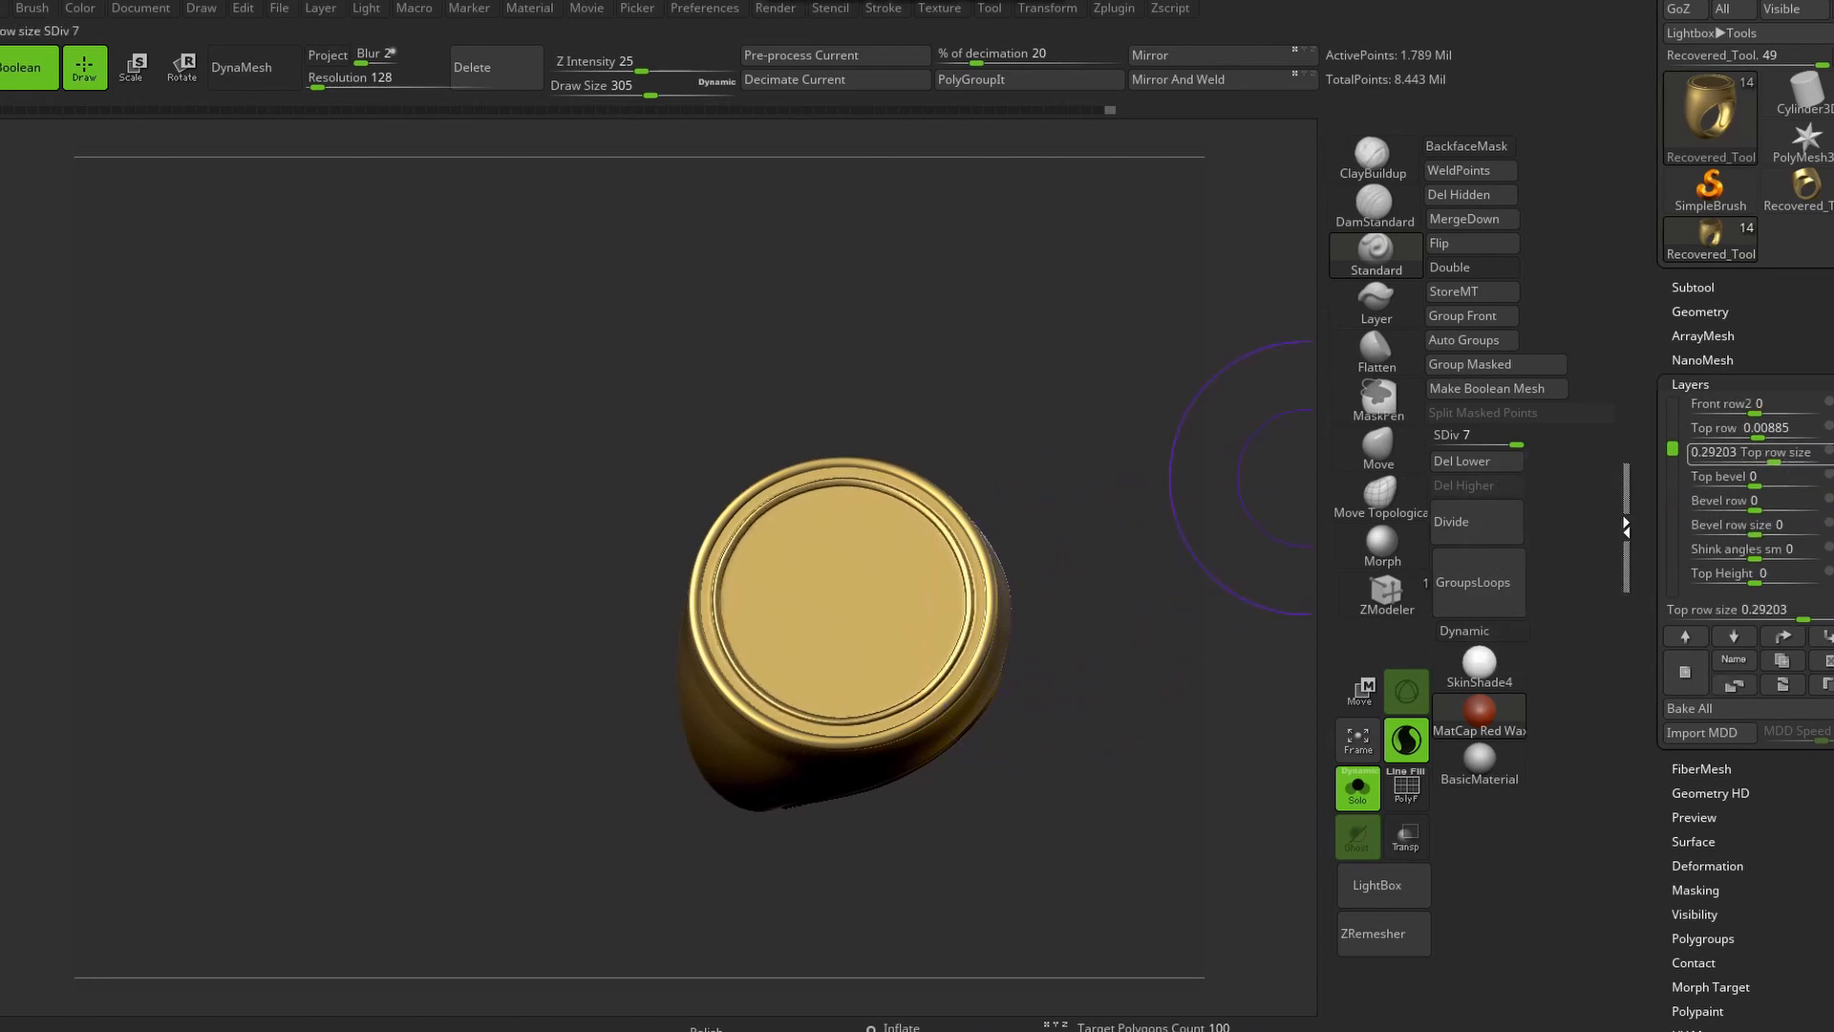
{"action": "key", "text": "shift+d"}
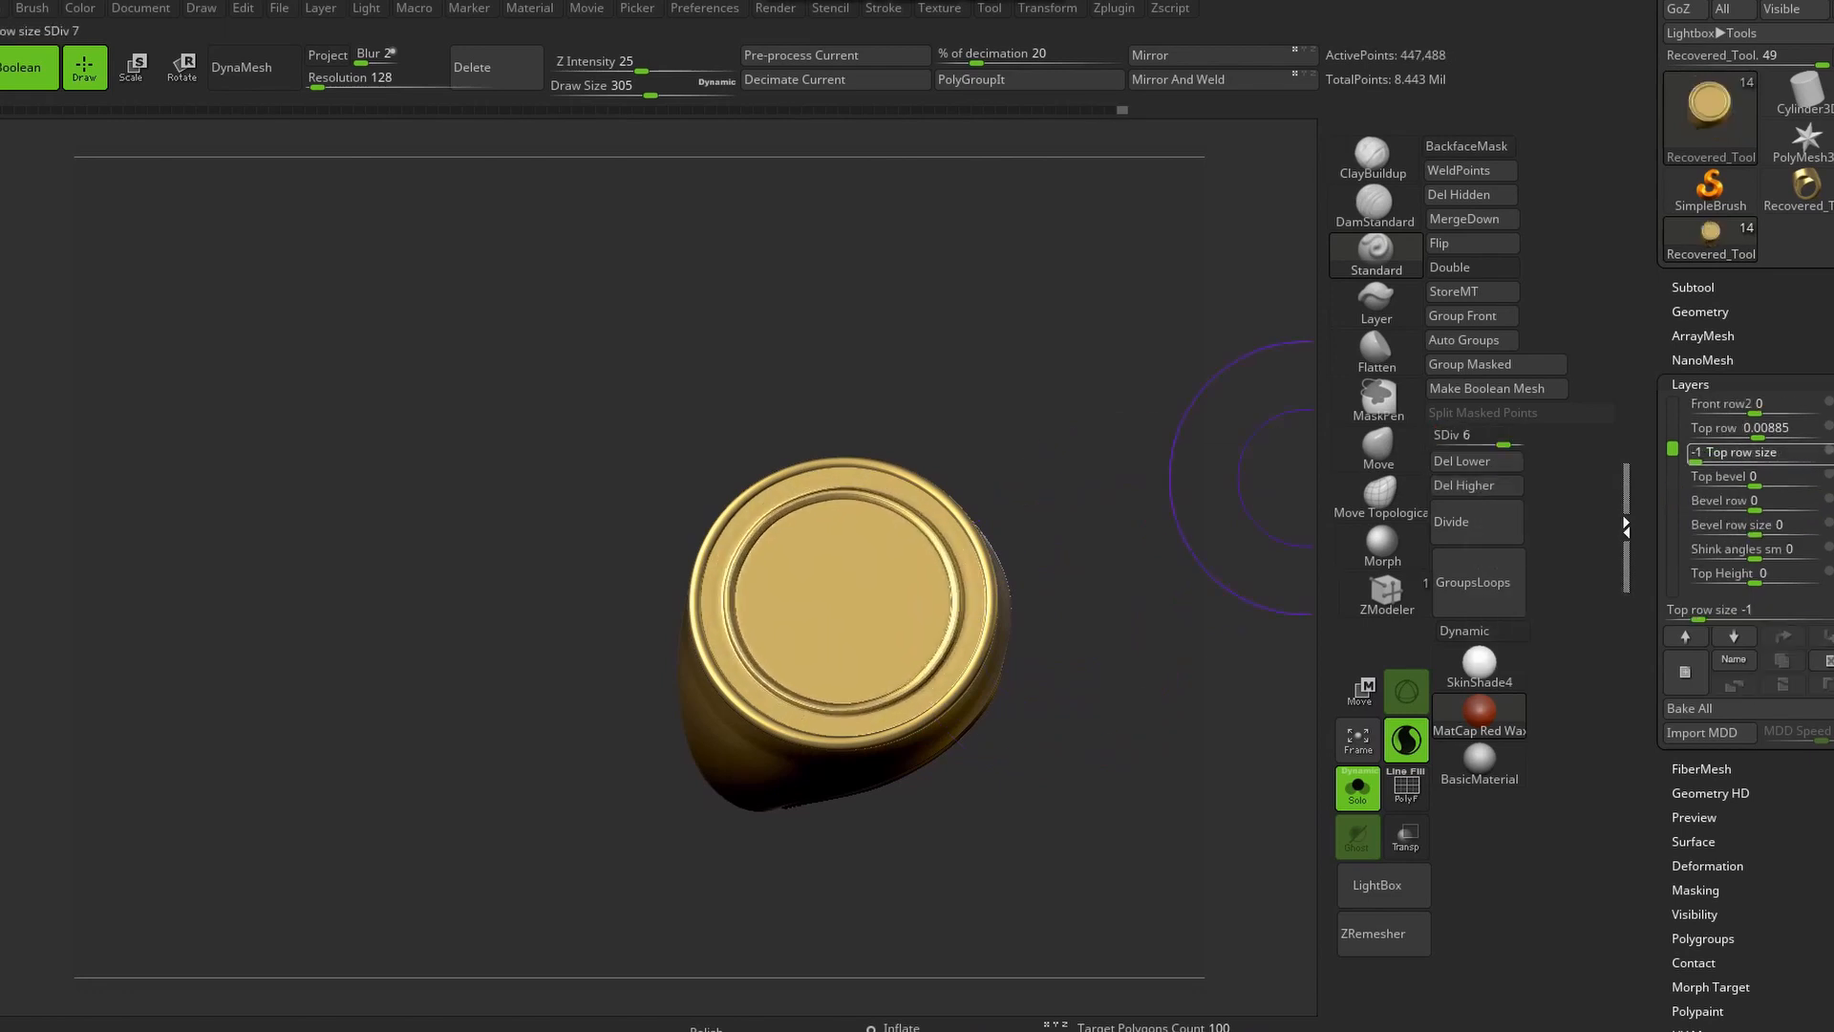
{"action": "left_click_drag", "start_coordinate": [1804, 460], "coordinate": [1754, 459]}
{"action": "left_click_drag", "start_coordinate": [1671, 448], "coordinate": [1671, 484]}
{"action": "mouse_move", "coordinate": [1018, 635]}
{"action": "right_mouse_down"}
{"action": "mouse_move", "coordinate": [1000, 548]}
{"action": "mouse_move", "coordinate": [1018, 524]}
{"action": "right_mouse_up"}
{"action": "left_click_drag", "start_coordinate": [1754, 533], "coordinate": [1818, 533]}
{"action": "right_click_drag", "start_coordinate": [1146, 602], "coordinate": [967, 511]}
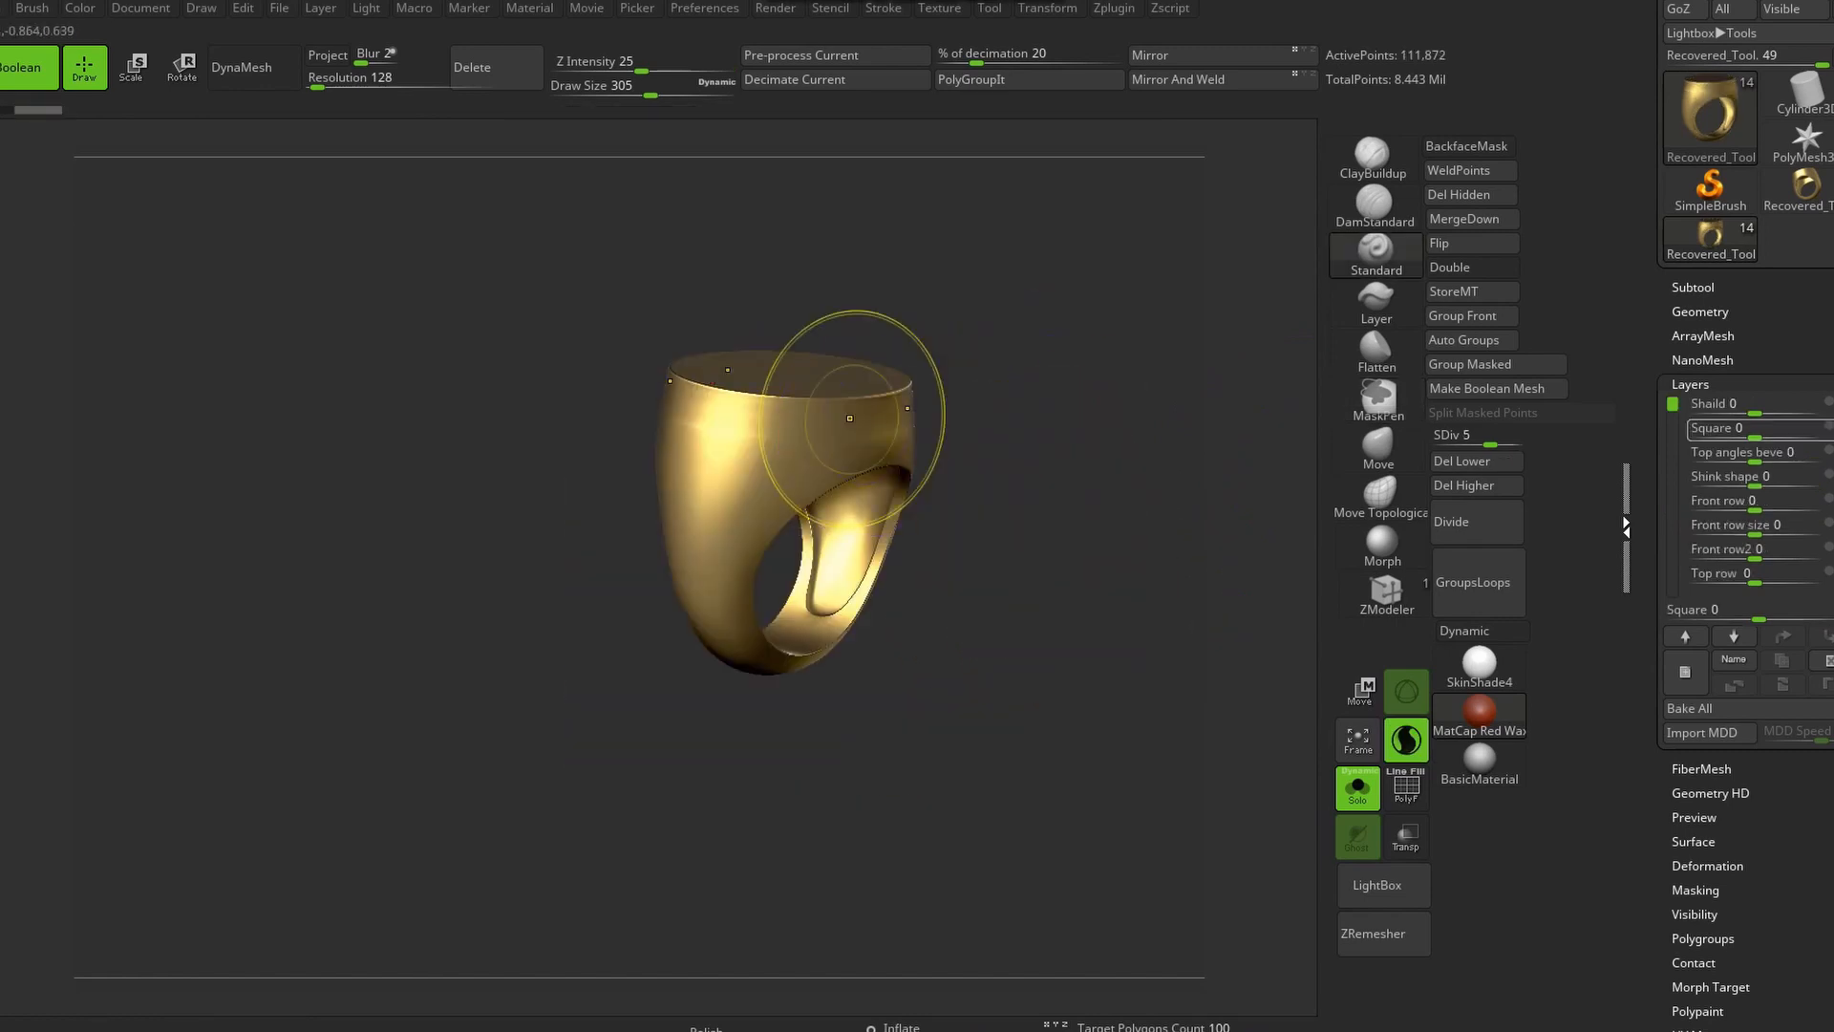
Drop the ring to subdivision level 1 and examine its base topology with the polygon wireframe shown
{"action": "right_click_drag", "start_coordinate": [840, 389], "coordinate": [1094, 546]}
{"action": "left_click", "coordinate": [1438, 440]}
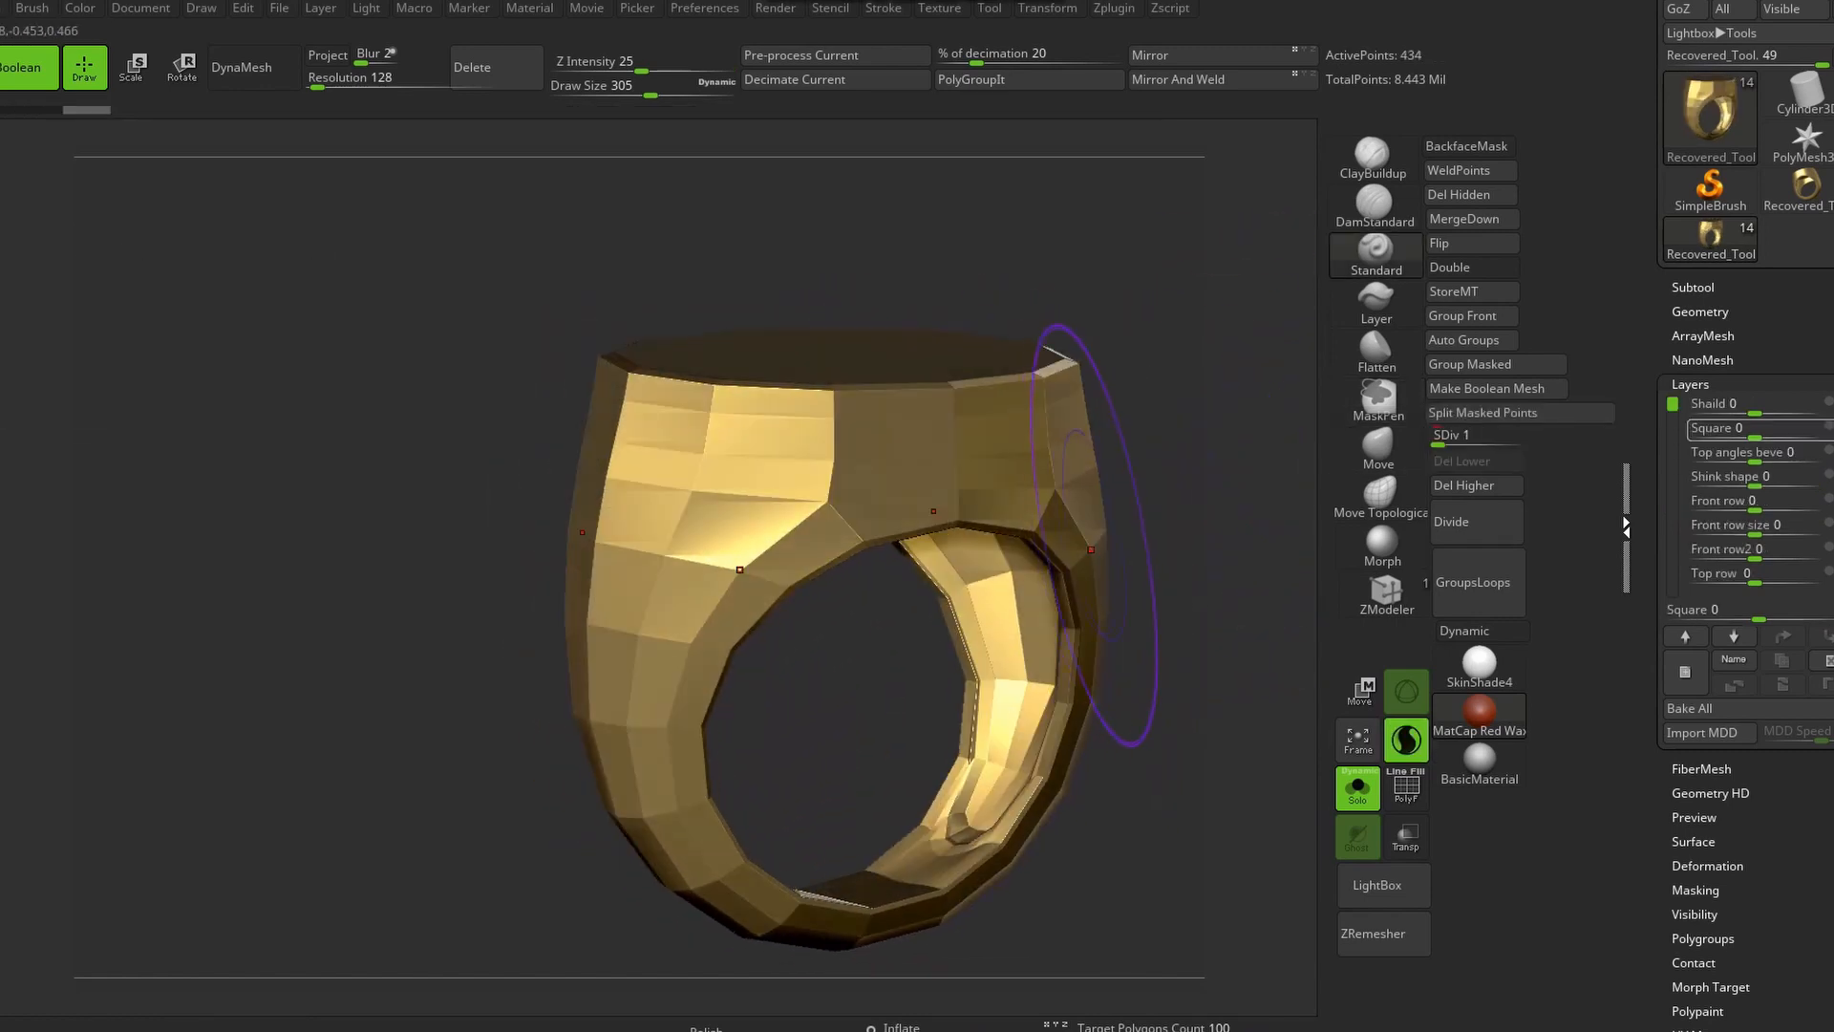
{"action": "left_click", "coordinate": [1405, 787]}
{"action": "right_click_drag", "start_coordinate": [1175, 611], "coordinate": [945, 568]}
{"action": "key", "text": "shift+f"}
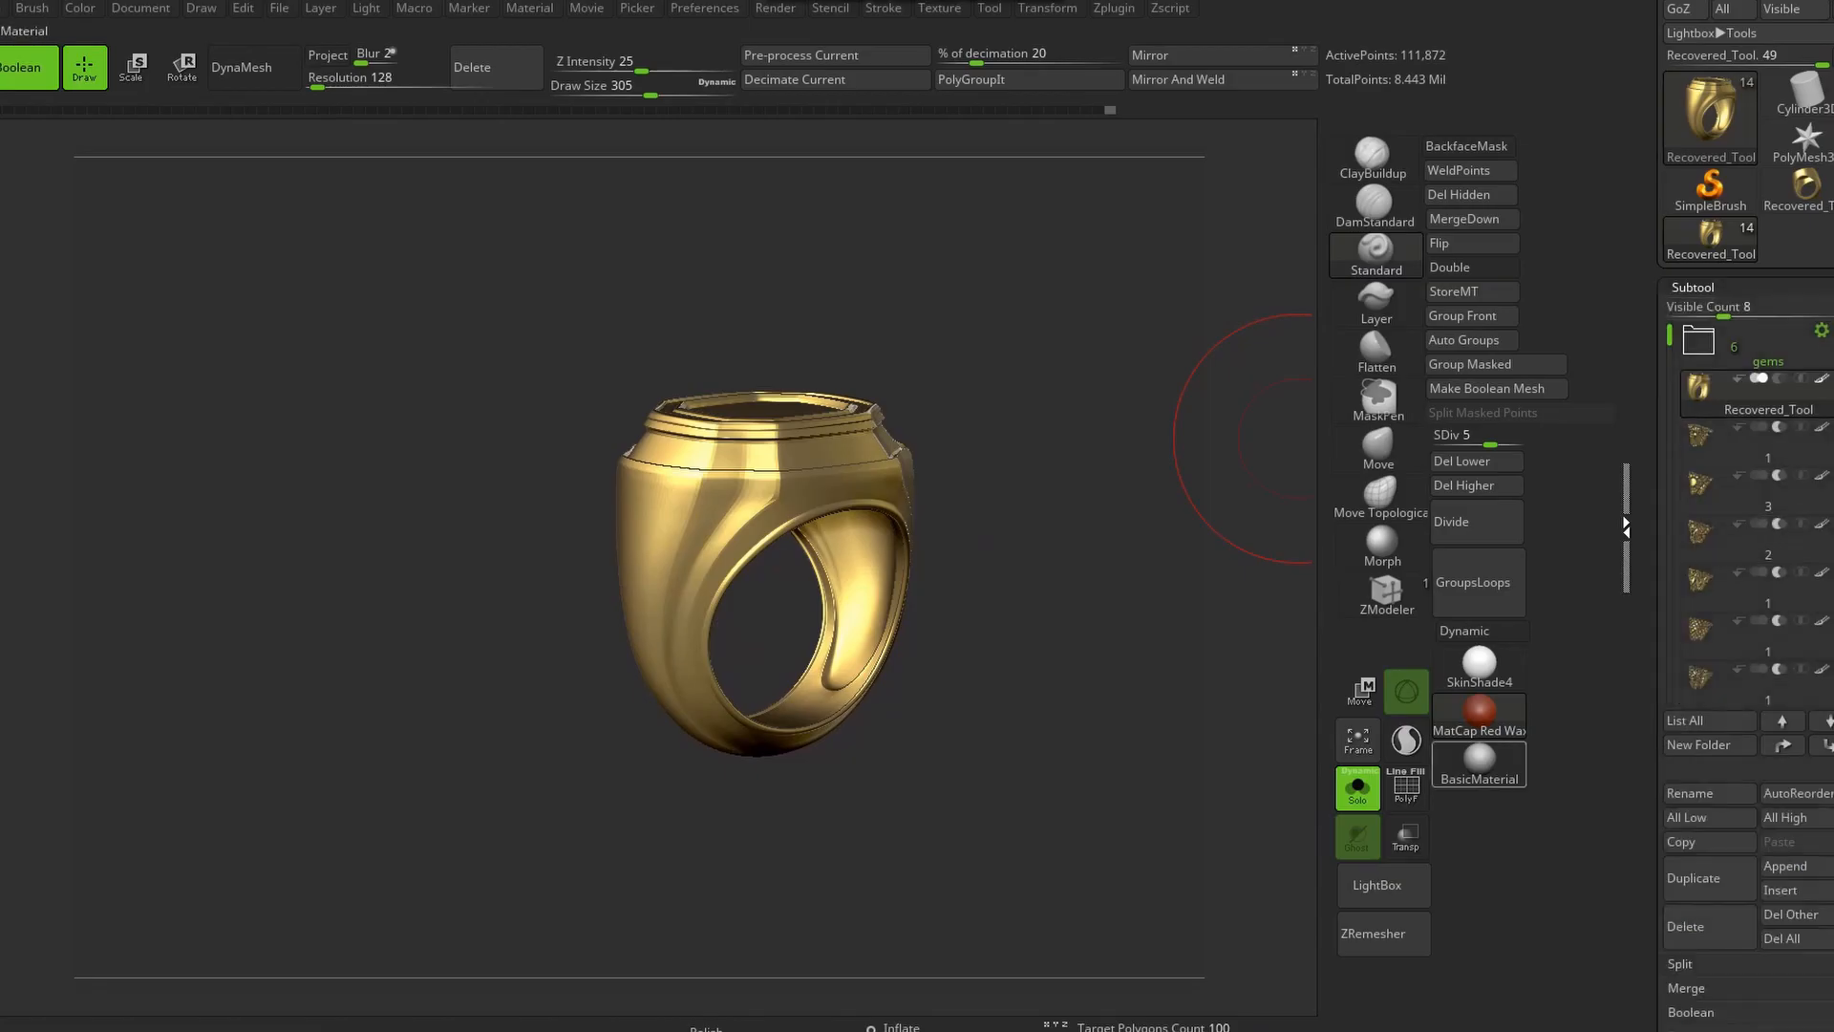
Leave Solo mode to show the shank cutters' cuts, and toggle Live Boolean off and back on
{"action": "left_click", "coordinate": [1357, 788]}
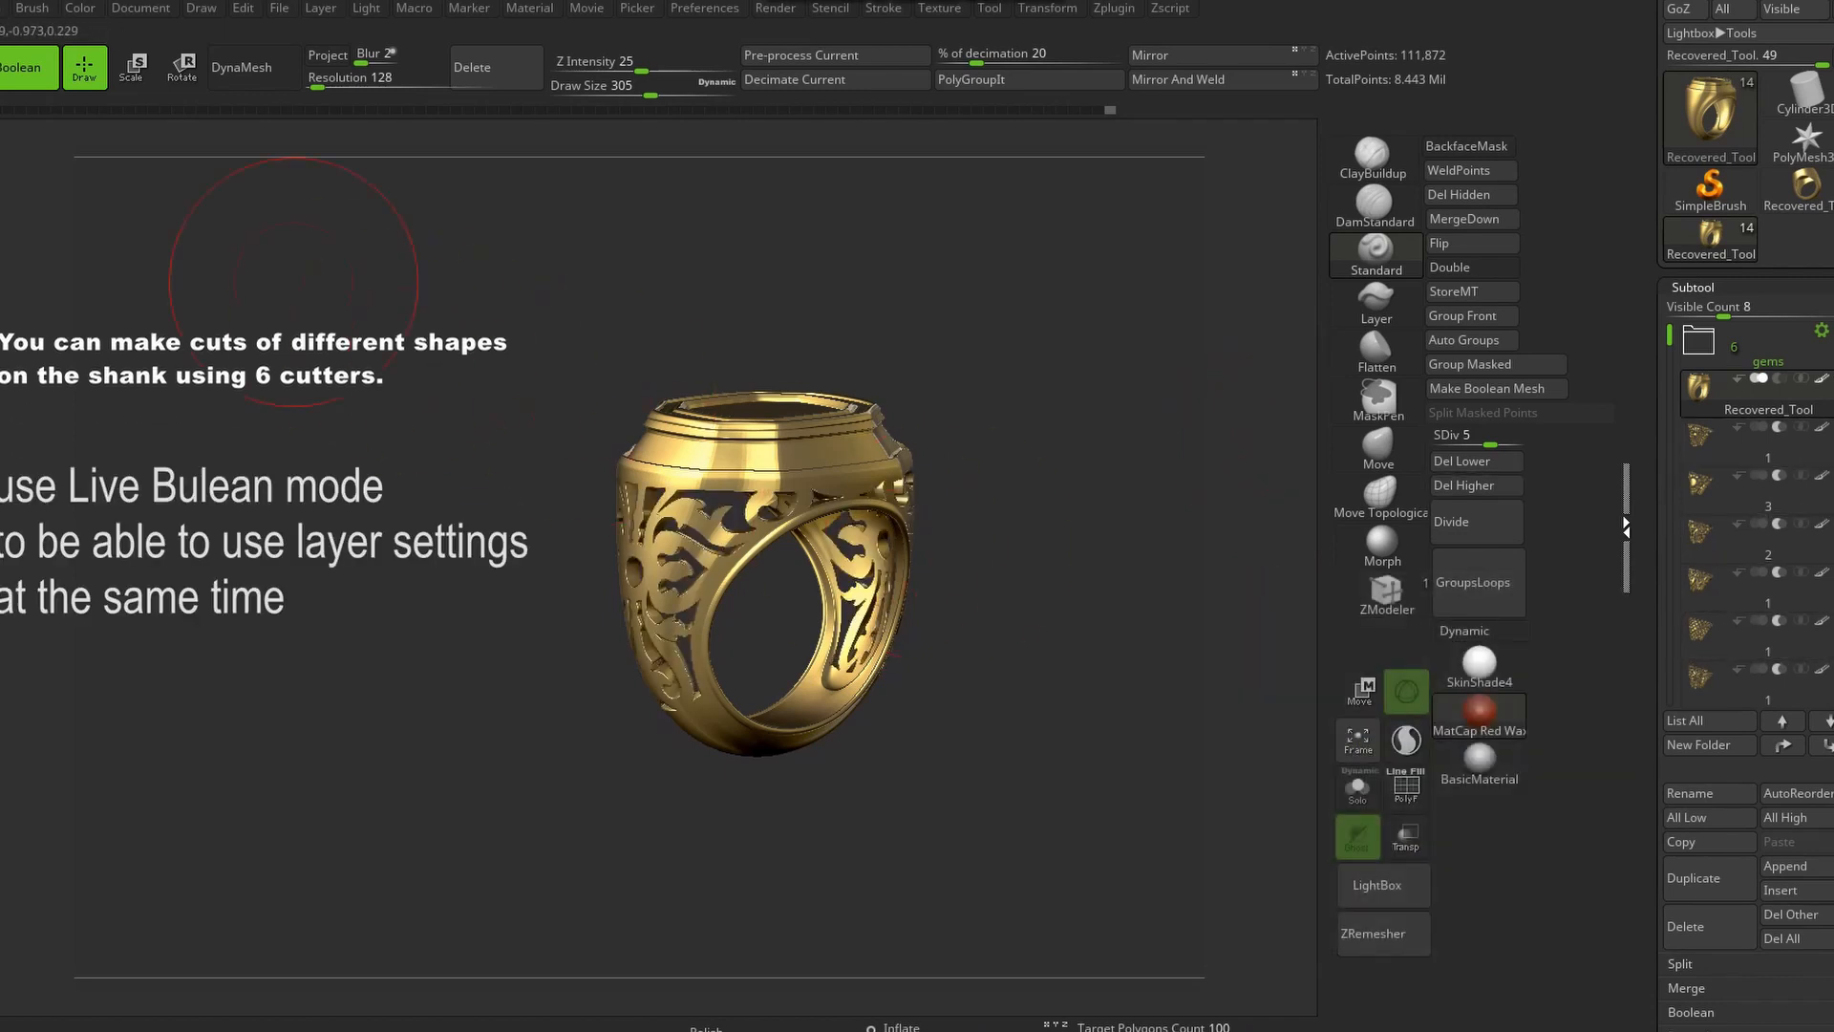
{"action": "left_click", "coordinate": [29, 68]}
{"action": "left_click", "coordinate": [29, 68]}
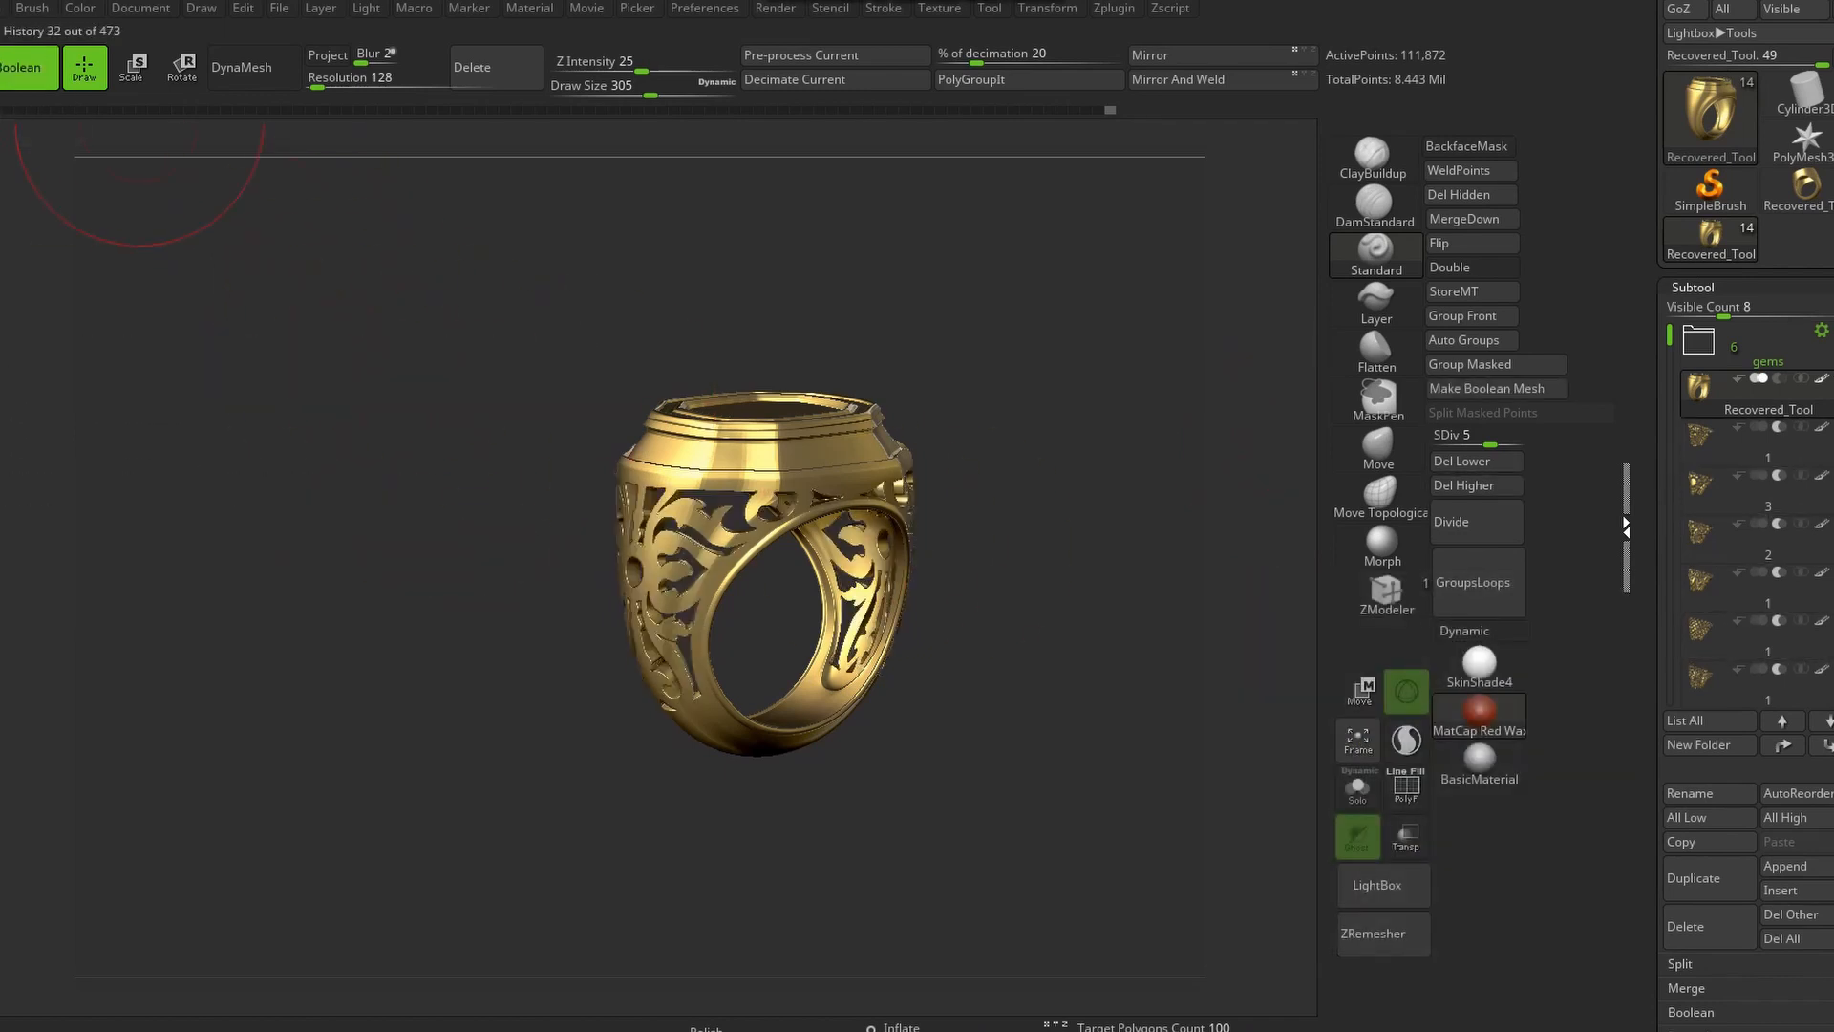
Raise the ring's subdivision level to 6 and inspect the cut-out pattern on the shank from several sides
{"action": "left_click_drag", "start_coordinate": [411, 502], "coordinate": [654, 592]}
{"action": "left_click_drag", "start_coordinate": [420, 592], "coordinate": [523, 728], "text": "alt"}
{"action": "right_click_drag", "start_coordinate": [523, 728], "coordinate": [573, 688]}
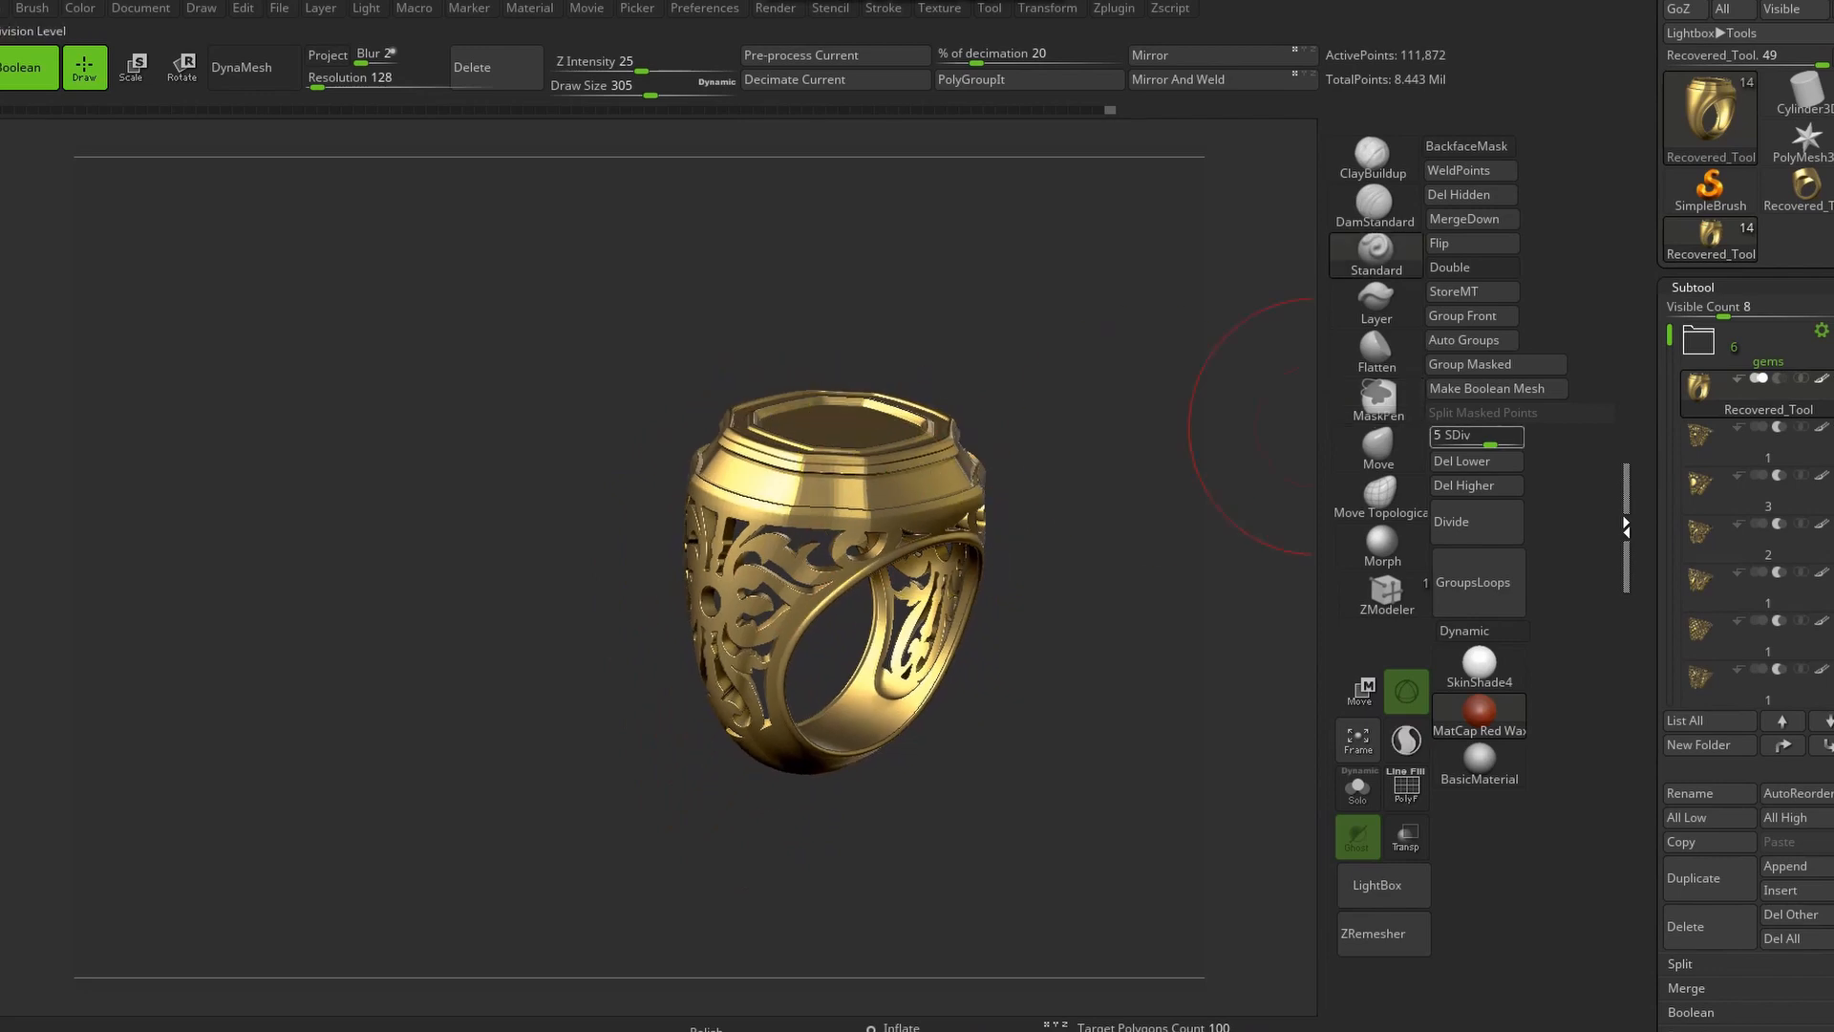
{"action": "left_click_drag", "start_coordinate": [1014, 487], "coordinate": [1017, 471]}
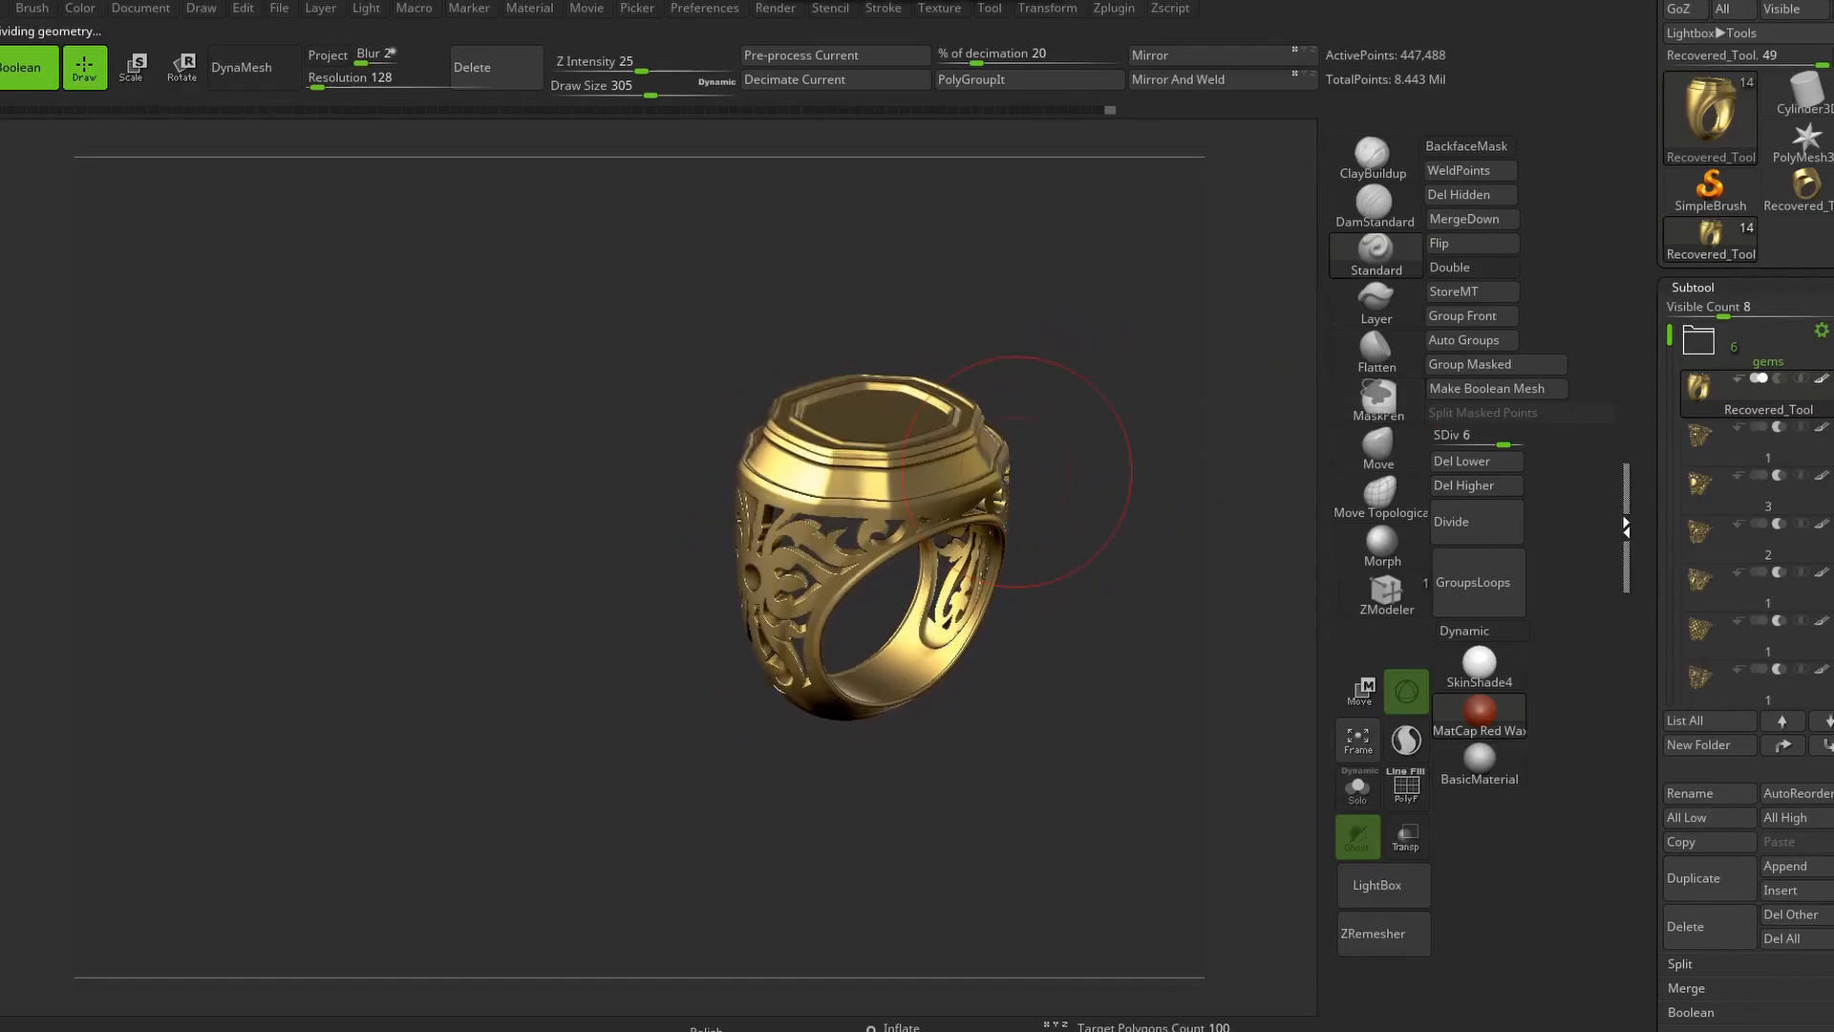
{"action": "mouse_move", "coordinate": [1184, 535]}
{"action": "left_mouse_down"}
{"action": "mouse_move", "coordinate": [1051, 526]}
{"action": "mouse_move", "coordinate": [1146, 535]}
{"action": "left_mouse_up"}
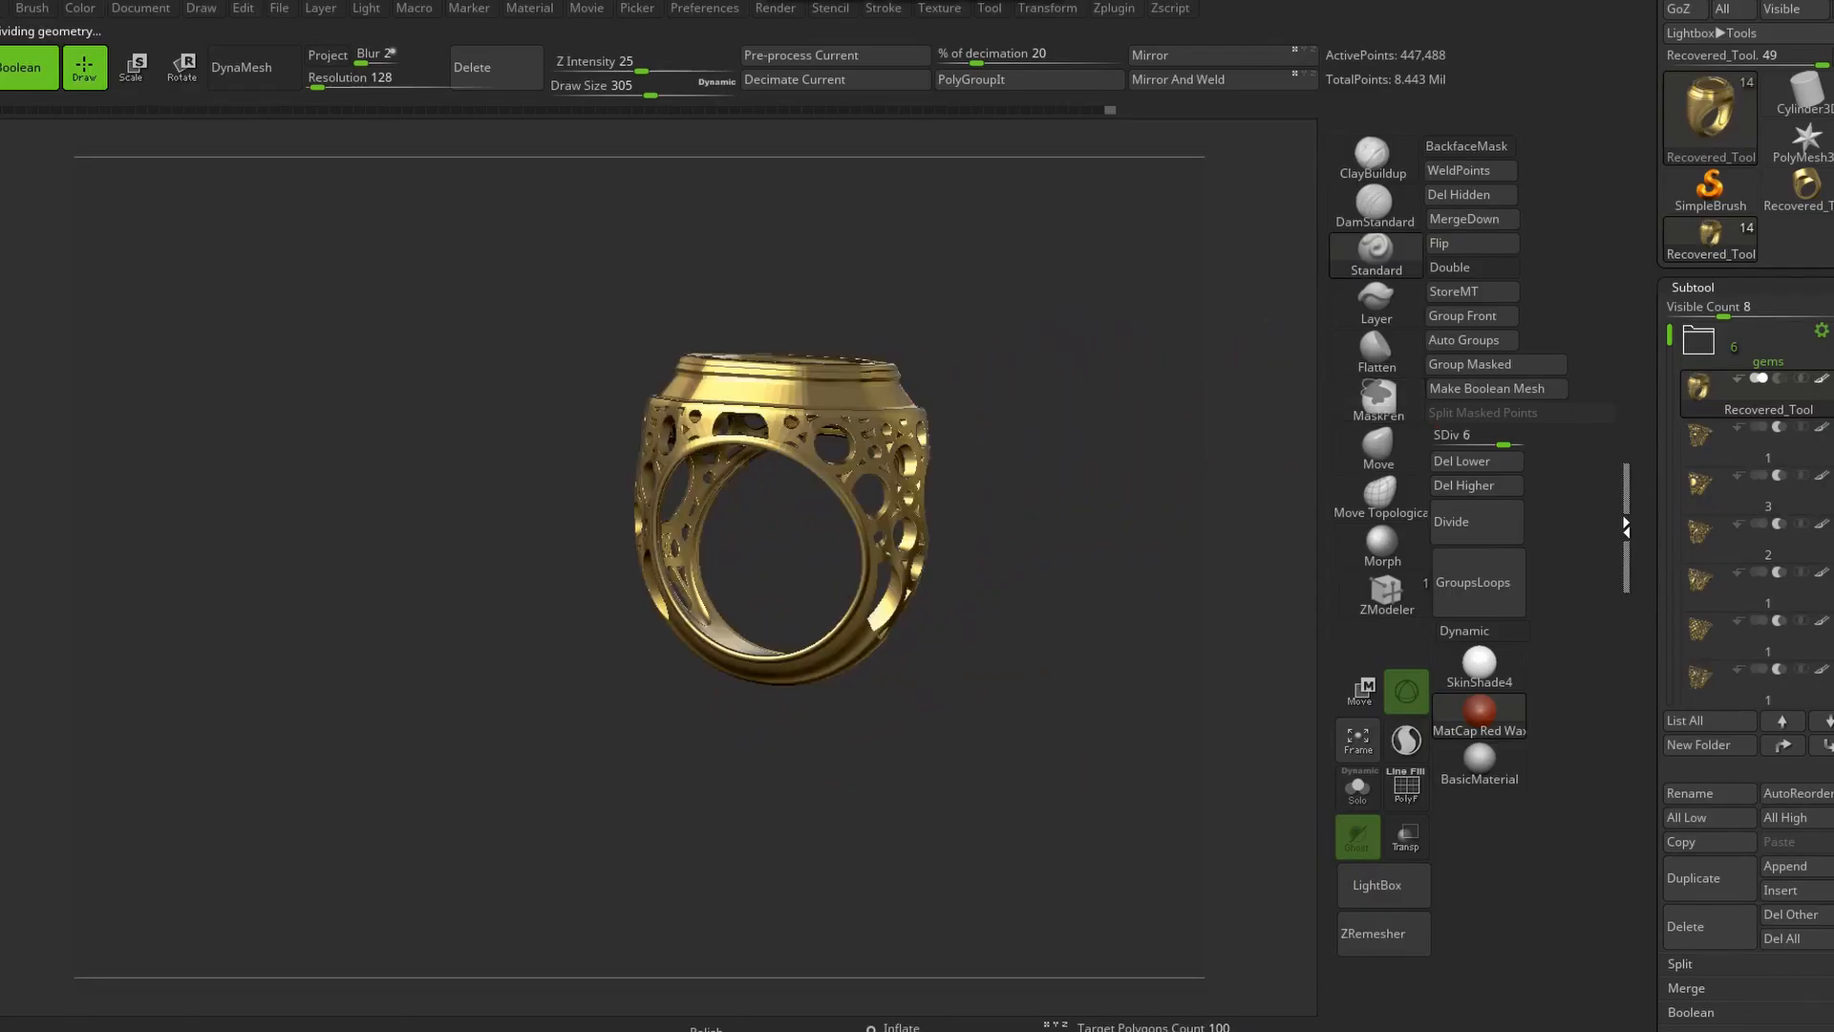
Switch the shank's Live Boolean cutter to the scrollwork pattern and inspect the cut-outs from several sides
{"action": "left_click", "coordinate": [1699, 436]}
{"action": "left_click", "coordinate": [1699, 389]}
{"action": "right_click_drag", "start_coordinate": [1375, 449], "coordinate": [1289, 492]}
{"action": "mouse_move", "coordinate": [1289, 492]}
{"action": "right_mouse_down", "text": "ctrl"}
{"action": "mouse_move", "coordinate": [1291, 434]}
{"action": "mouse_move", "coordinate": [1295, 484]}
{"action": "right_mouse_up", "text": "ctrl"}
{"action": "mouse_move", "coordinate": [1253, 697]}
{"action": "right_mouse_down"}
{"action": "mouse_move", "coordinate": [1361, 683]}
{"action": "mouse_move", "coordinate": [1275, 668]}
{"action": "right_mouse_up"}
{"action": "right_click_drag", "start_coordinate": [1275, 669], "coordinate": [1290, 525], "text": "ctrl"}
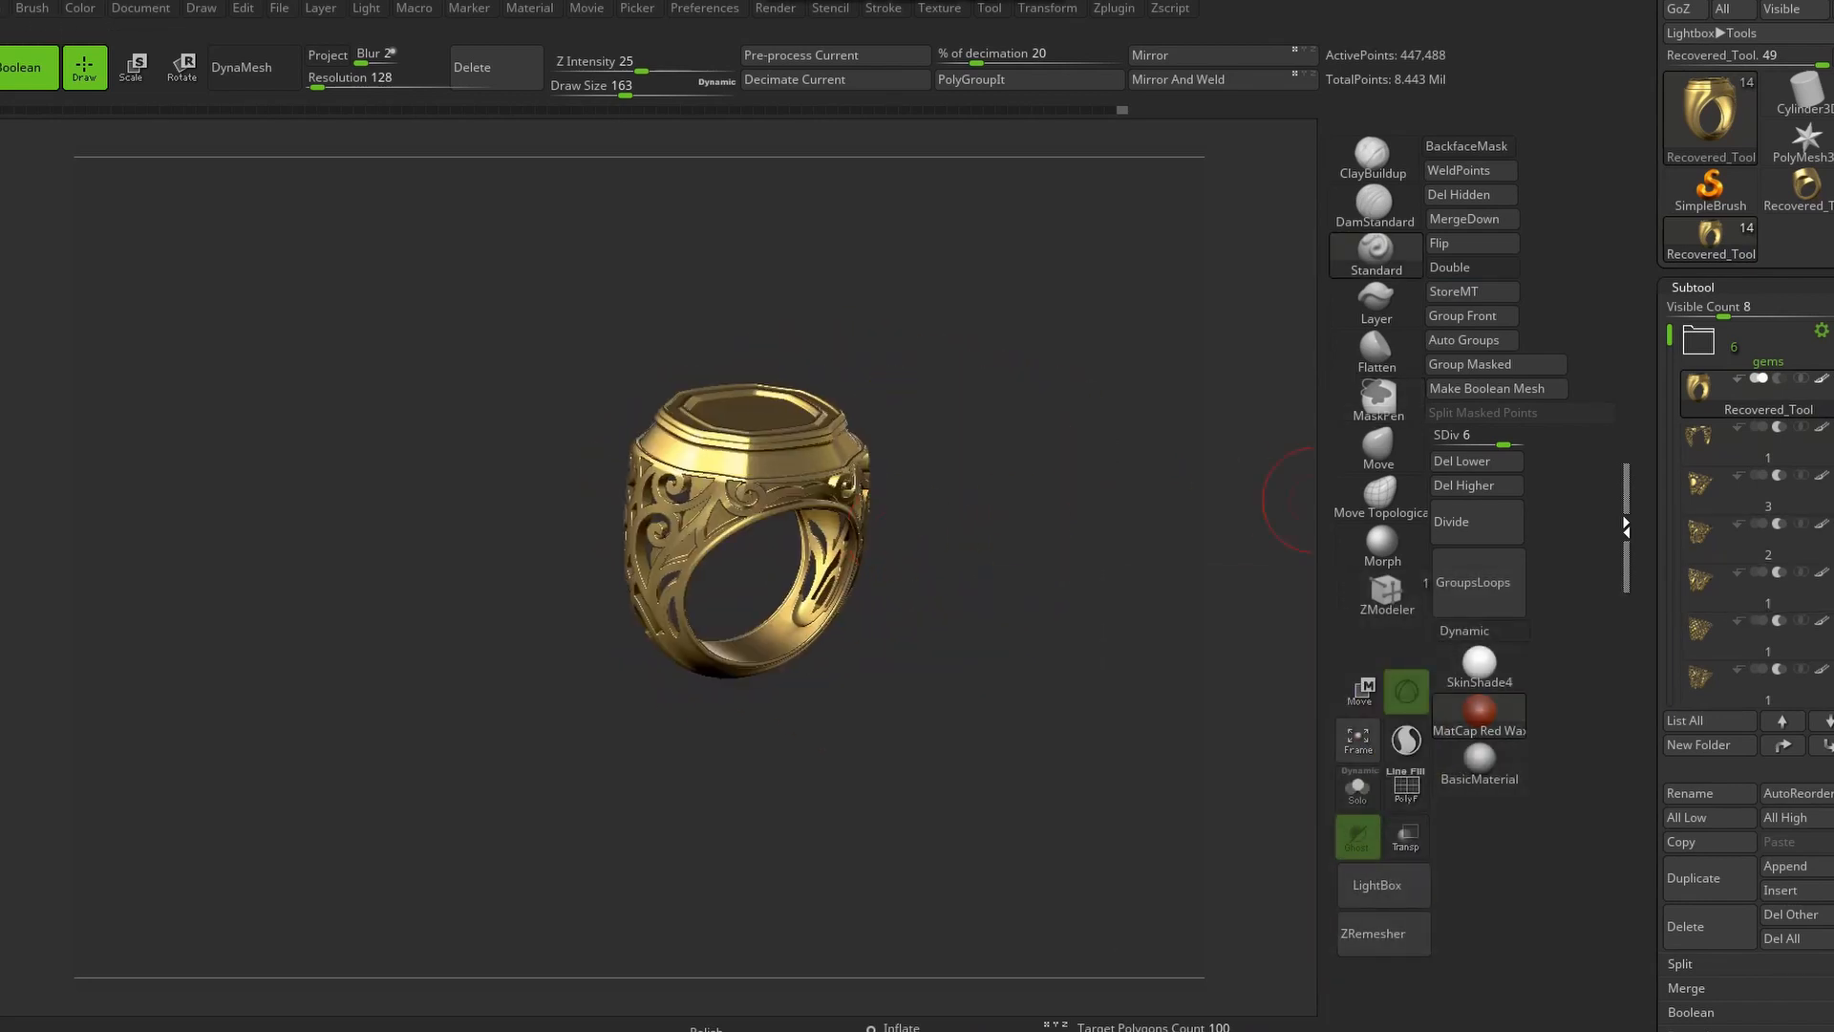
Show the Hand subtool and switch shank cutters to preview the cut-out patterns with the ring on the finger
{"action": "left_click", "coordinate": [1670, 544]}
{"action": "left_click", "coordinate": [1829, 524]}
{"action": "right_click_drag", "start_coordinate": [691, 545], "coordinate": [821, 568]}
{"action": "left_click", "coordinate": [1829, 380]}
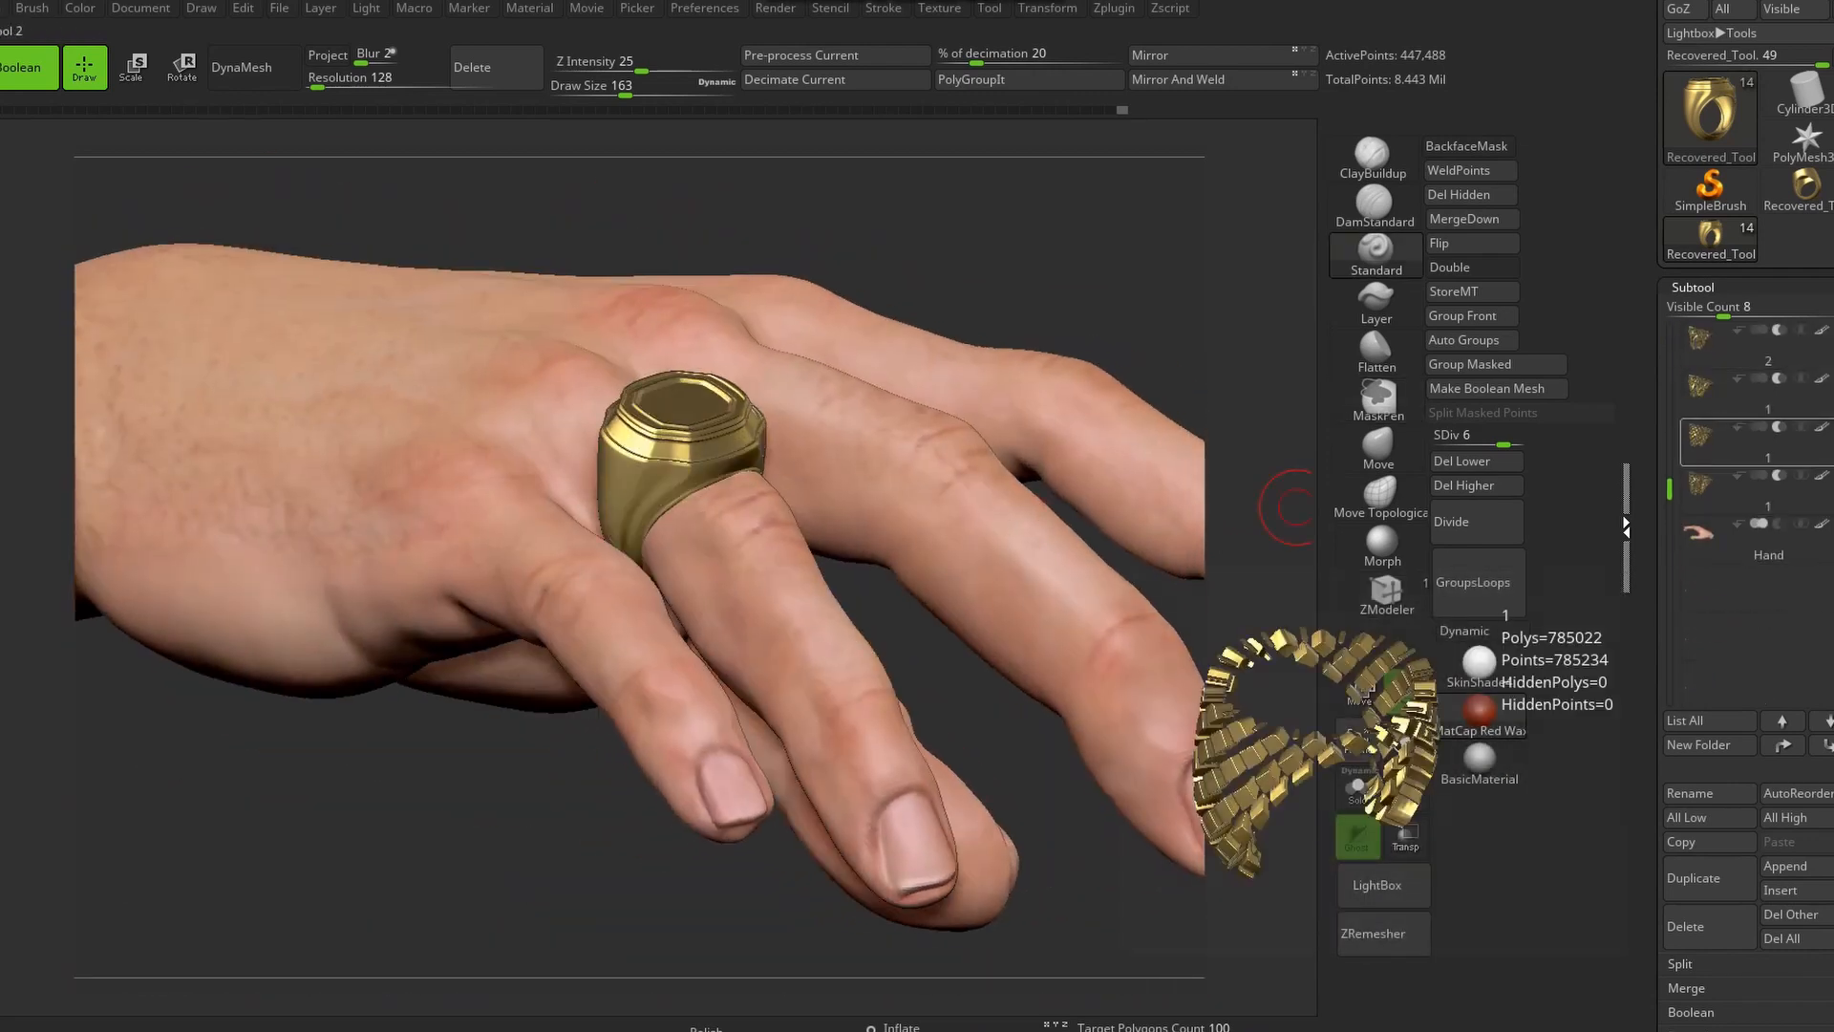
{"action": "left_click", "coordinate": [1829, 428]}
{"action": "mouse_move", "coordinate": [1098, 535]}
{"action": "right_mouse_down"}
{"action": "mouse_move", "coordinate": [1194, 535]}
{"action": "mouse_move", "coordinate": [1027, 478]}
{"action": "right_mouse_up"}
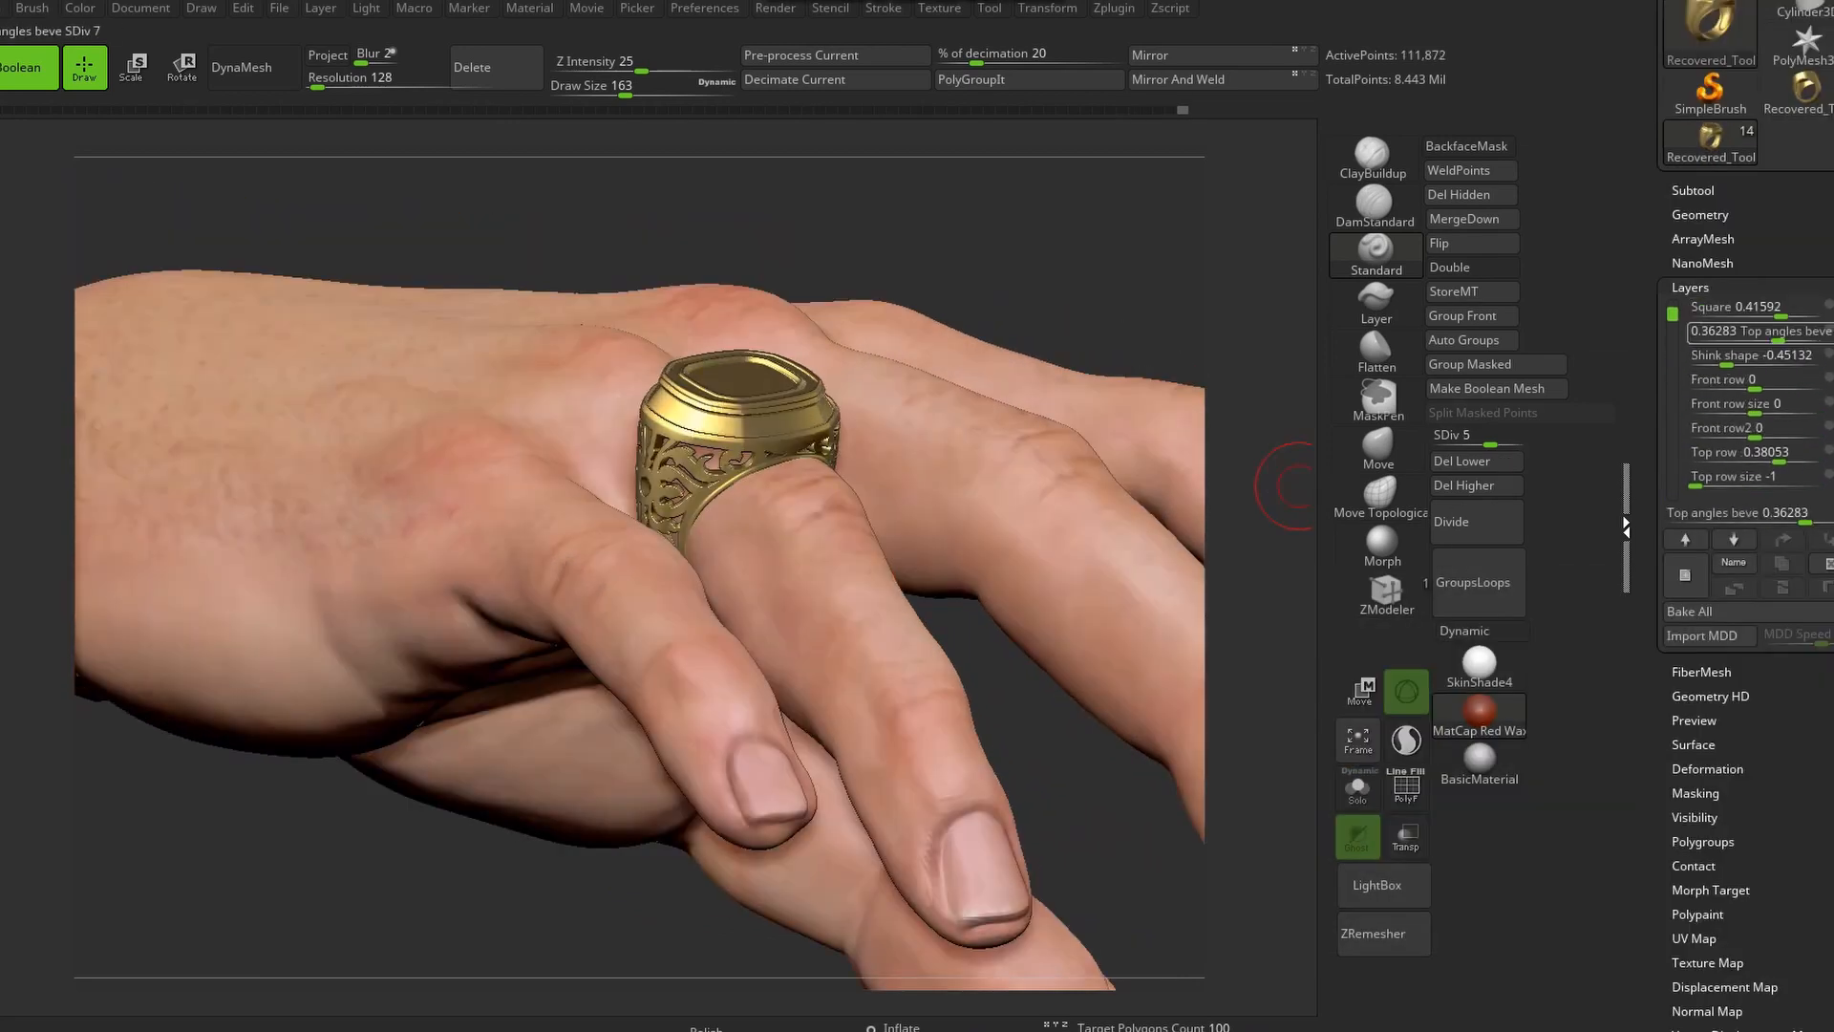
Vary the Top angles bevel and Square layers to reshape the ring's top while it sits on the hand
{"action": "left_click_drag", "start_coordinate": [1746, 338], "coordinate": [1744, 338]}
{"action": "right_click_drag", "start_coordinate": [1242, 316], "coordinate": [1241, 380]}
{"action": "left_click_drag", "start_coordinate": [1780, 314], "coordinate": [1770, 338]}
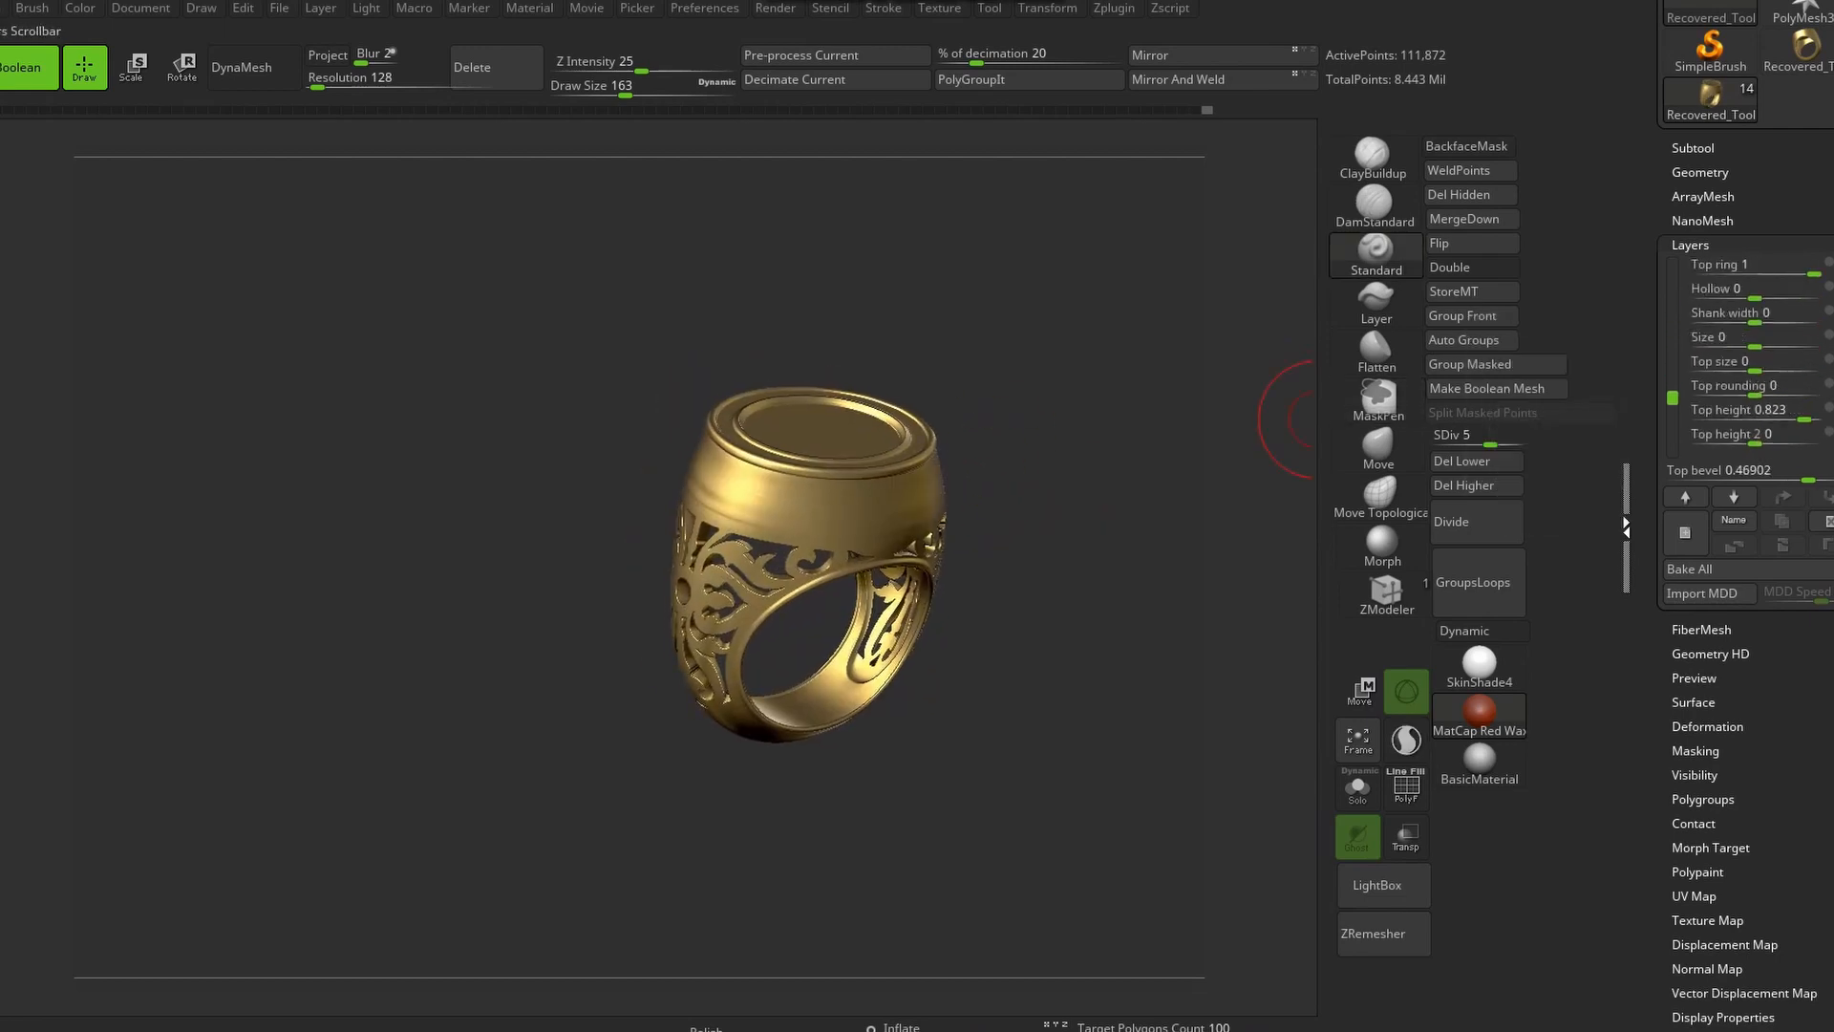
Set the Top size layer to 1 and vary the Top rounding, Top height and Top height 2 layers
{"action": "left_click", "coordinate": [1719, 361]}
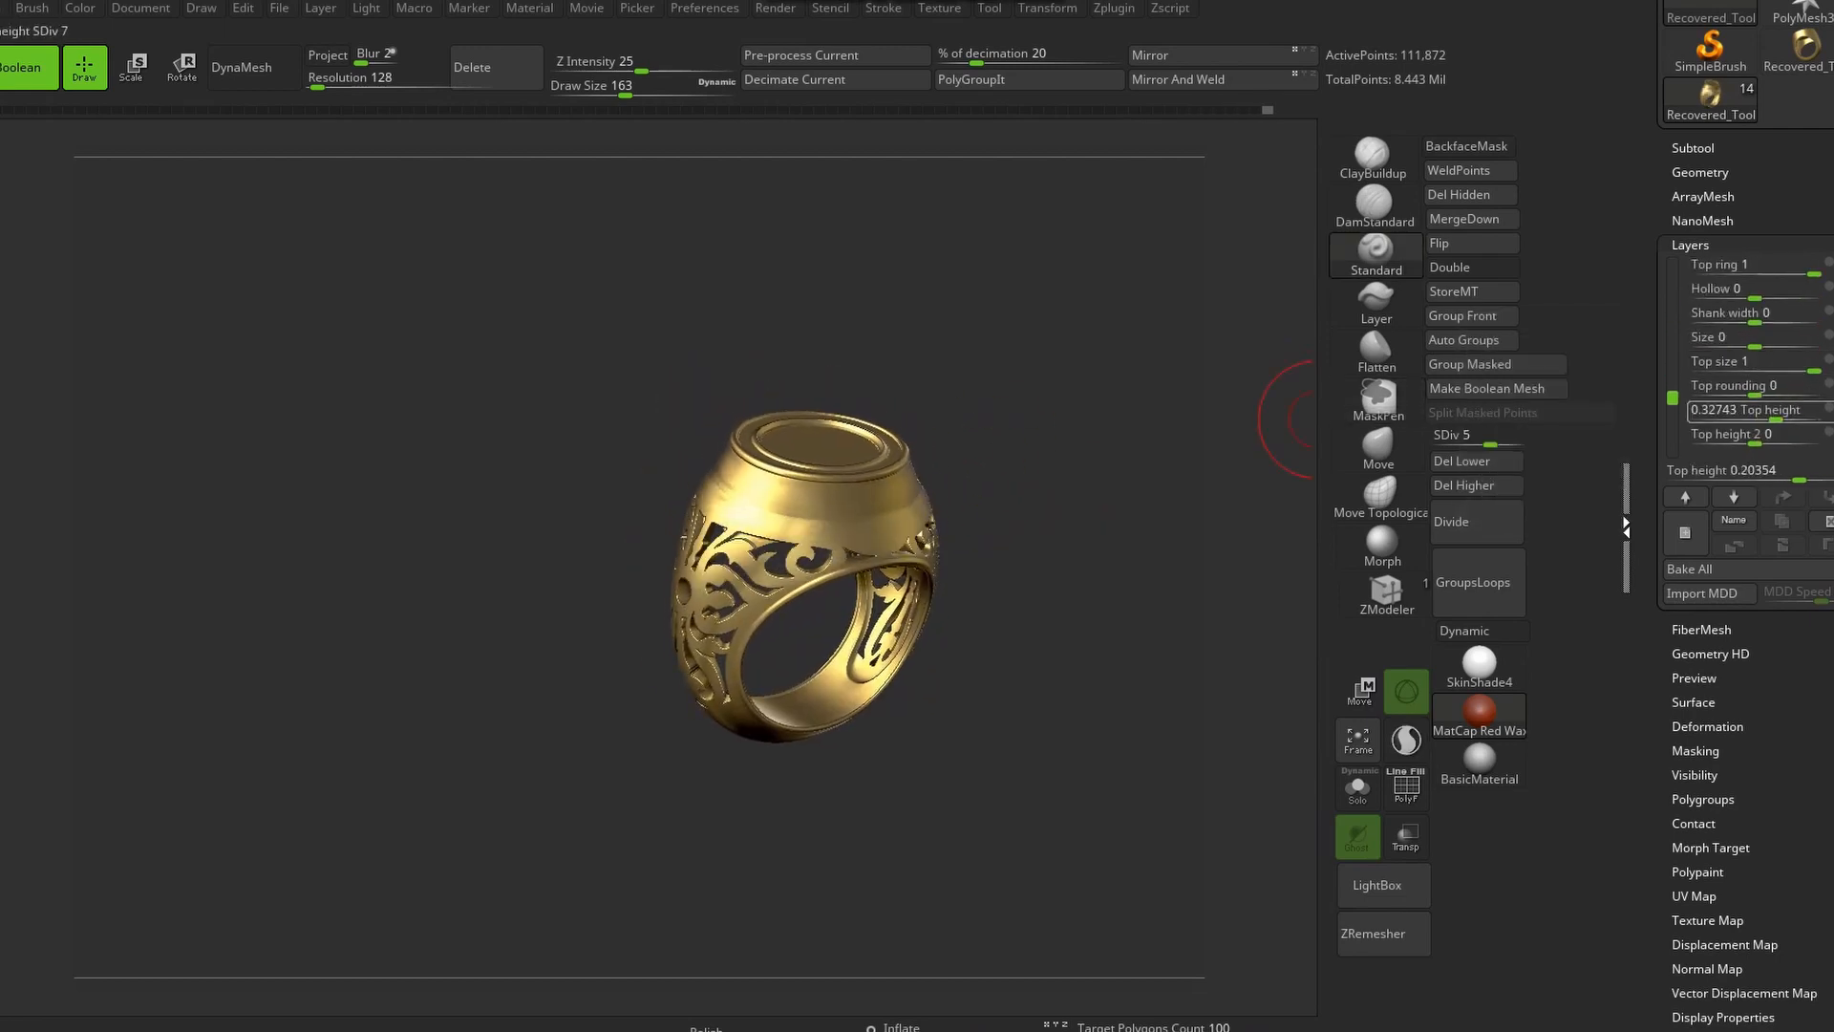
{"action": "left_click", "coordinate": [1731, 385]}
{"action": "mouse_move", "coordinate": [968, 743]}
{"action": "right_mouse_down", "text": "ctrl"}
{"action": "mouse_move", "coordinate": [970, 621]}
{"action": "mouse_move", "coordinate": [960, 764]}
{"action": "right_mouse_up", "text": "ctrl"}
{"action": "left_click_drag", "start_coordinate": [1794, 412], "coordinate": [1754, 412]}
{"action": "left_click_drag", "start_coordinate": [1755, 438], "coordinate": [1696, 438]}
{"action": "right_click_drag", "start_coordinate": [1089, 573], "coordinate": [1041, 439]}
{"action": "left_click_drag", "start_coordinate": [1696, 438], "coordinate": [1778, 438]}
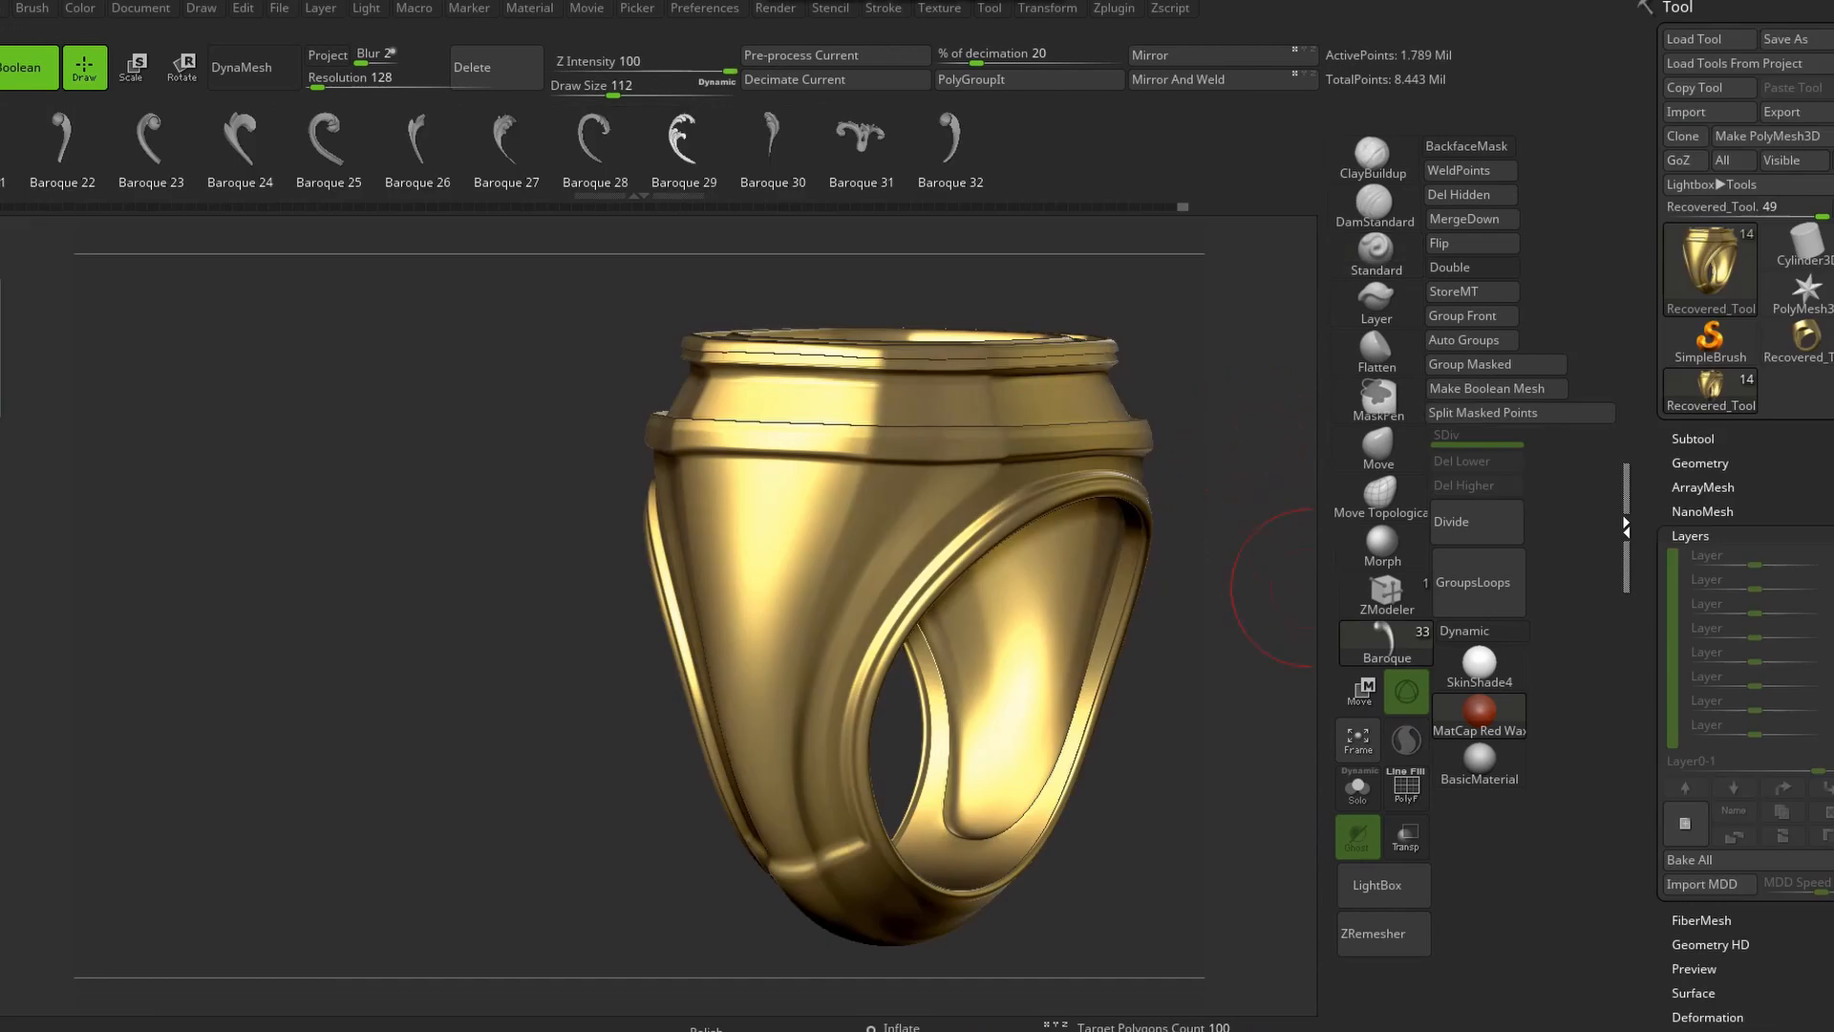
Apply the Gold material and insert a mirrored pair of Baroque 29 leaf ornaments on the upper shank
{"action": "left_click", "coordinate": [1479, 711]}
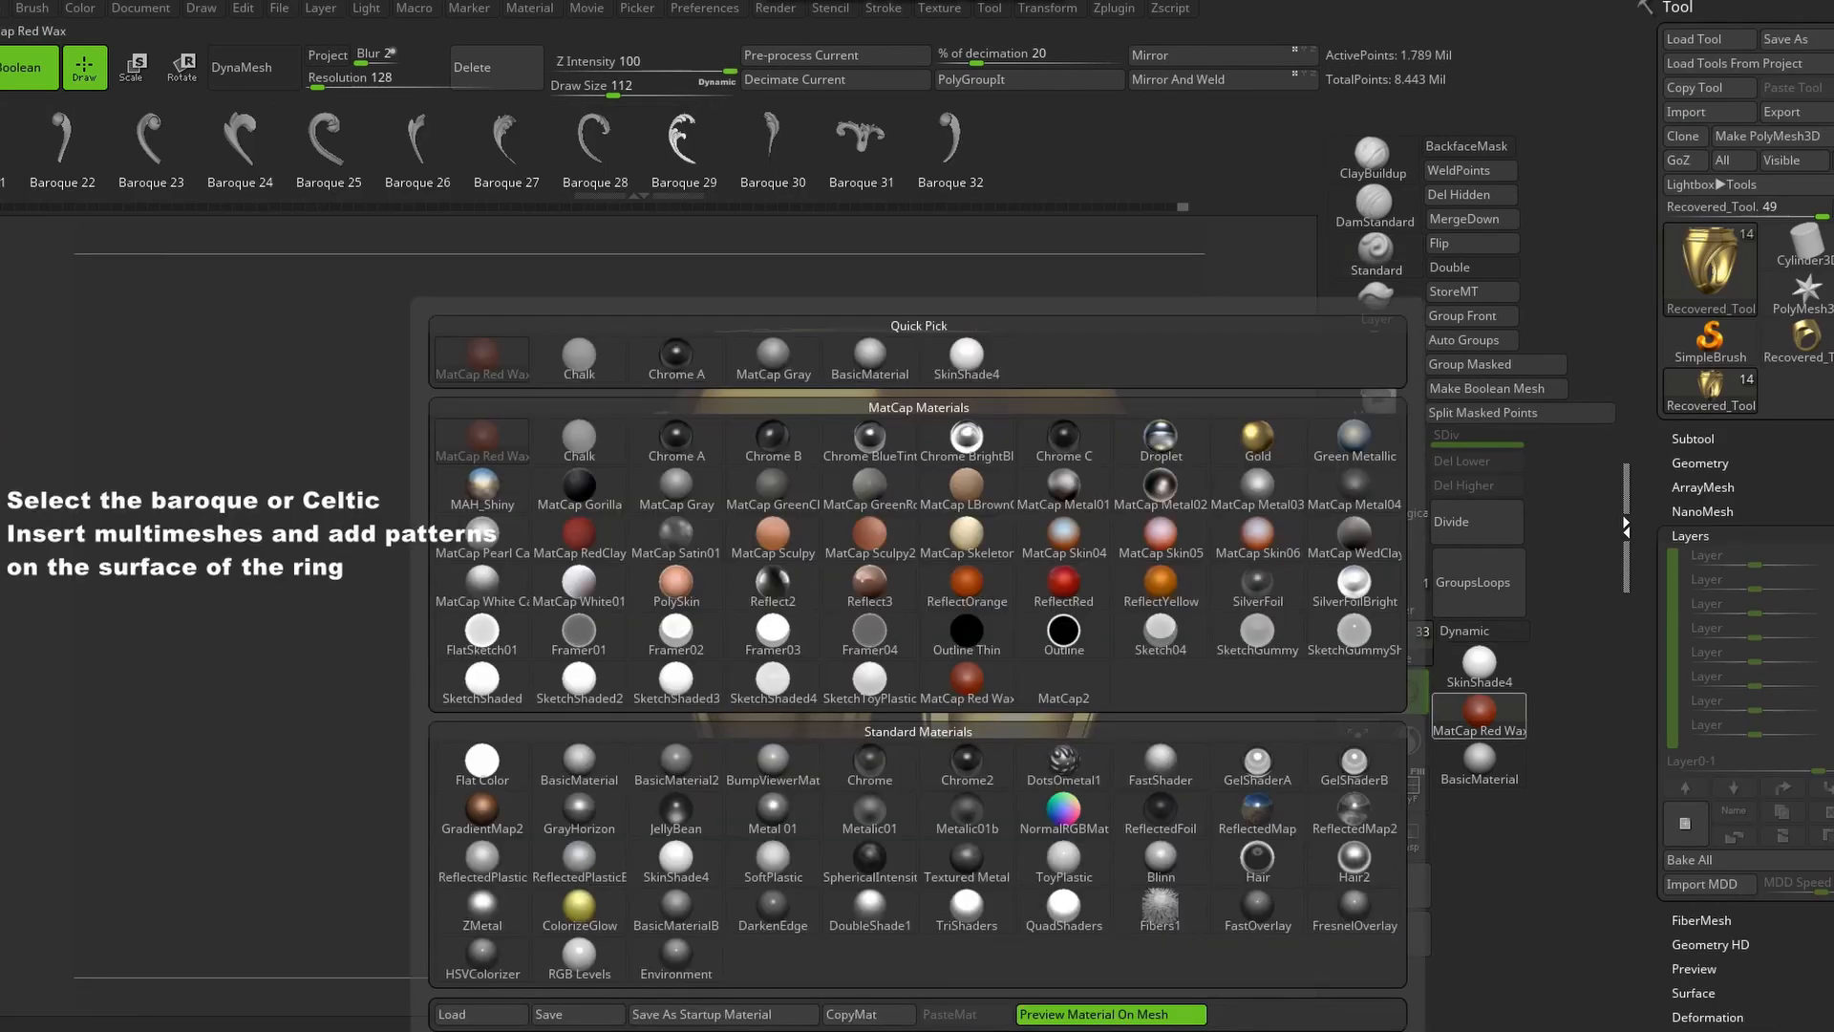
{"action": "left_click", "coordinate": [1257, 440]}
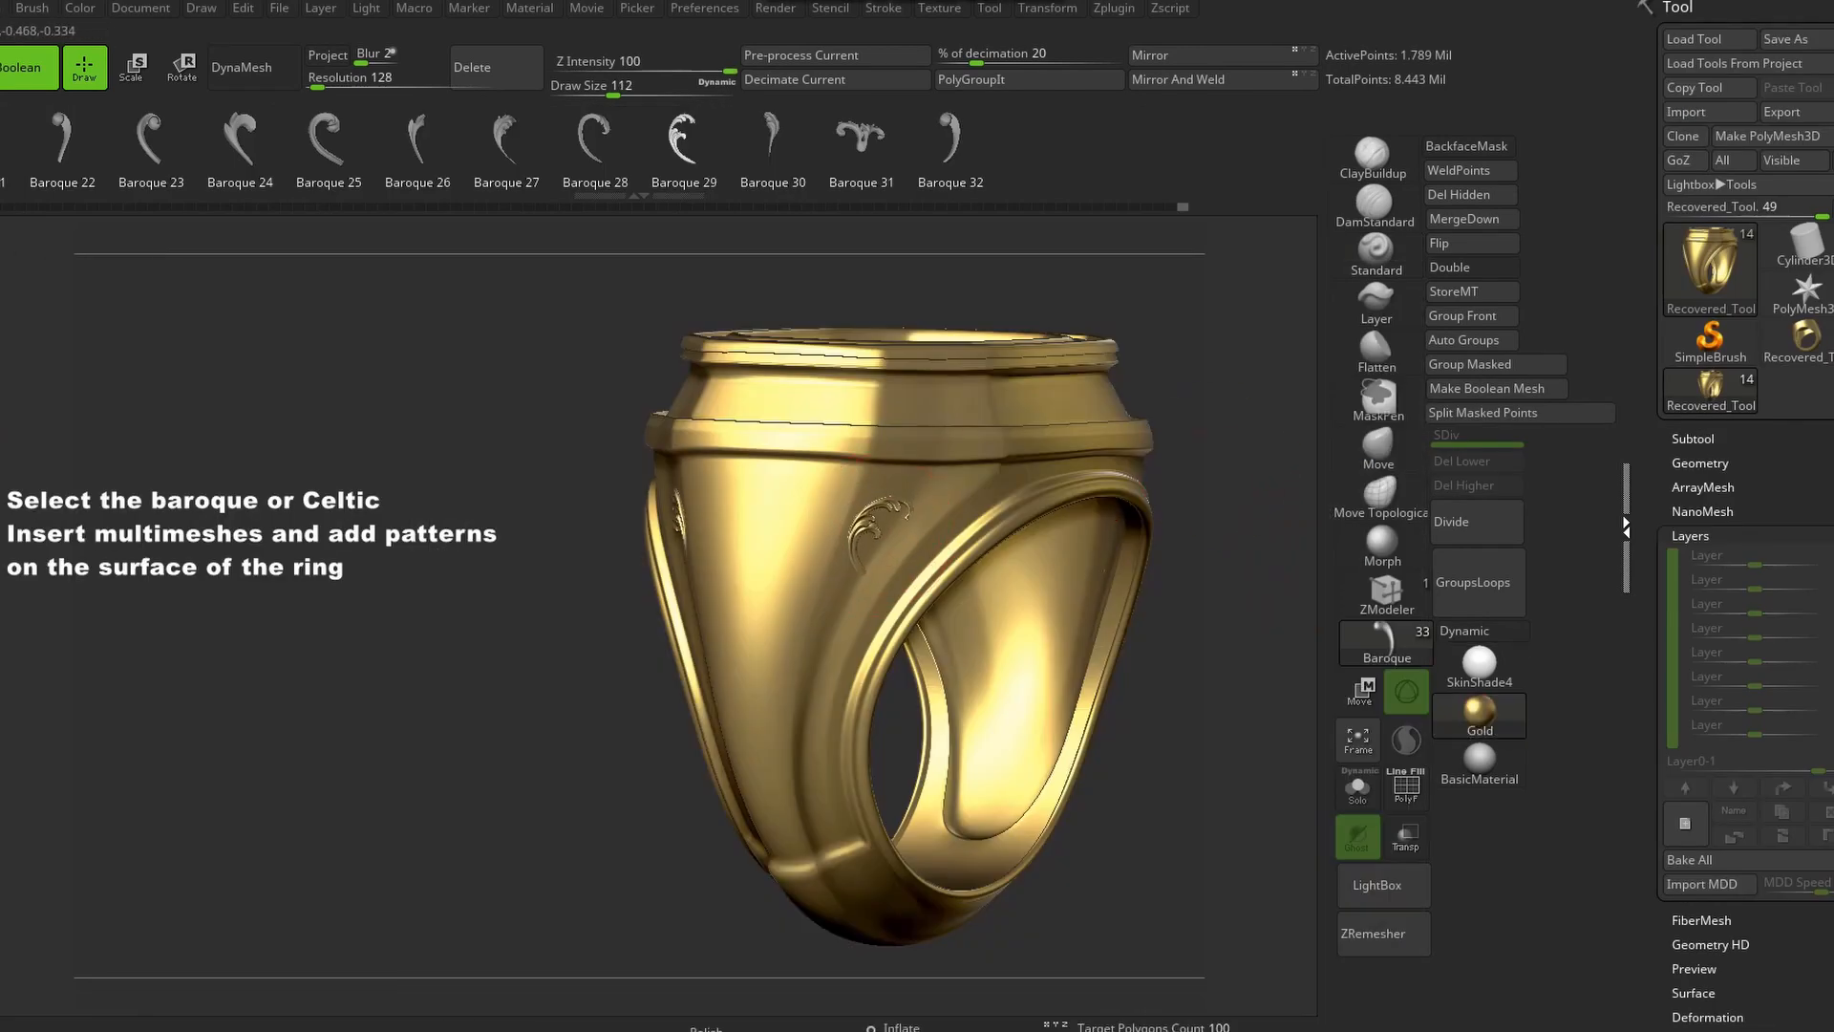
{"action": "left_click_drag", "start_coordinate": [864, 573], "coordinate": [854, 600]}
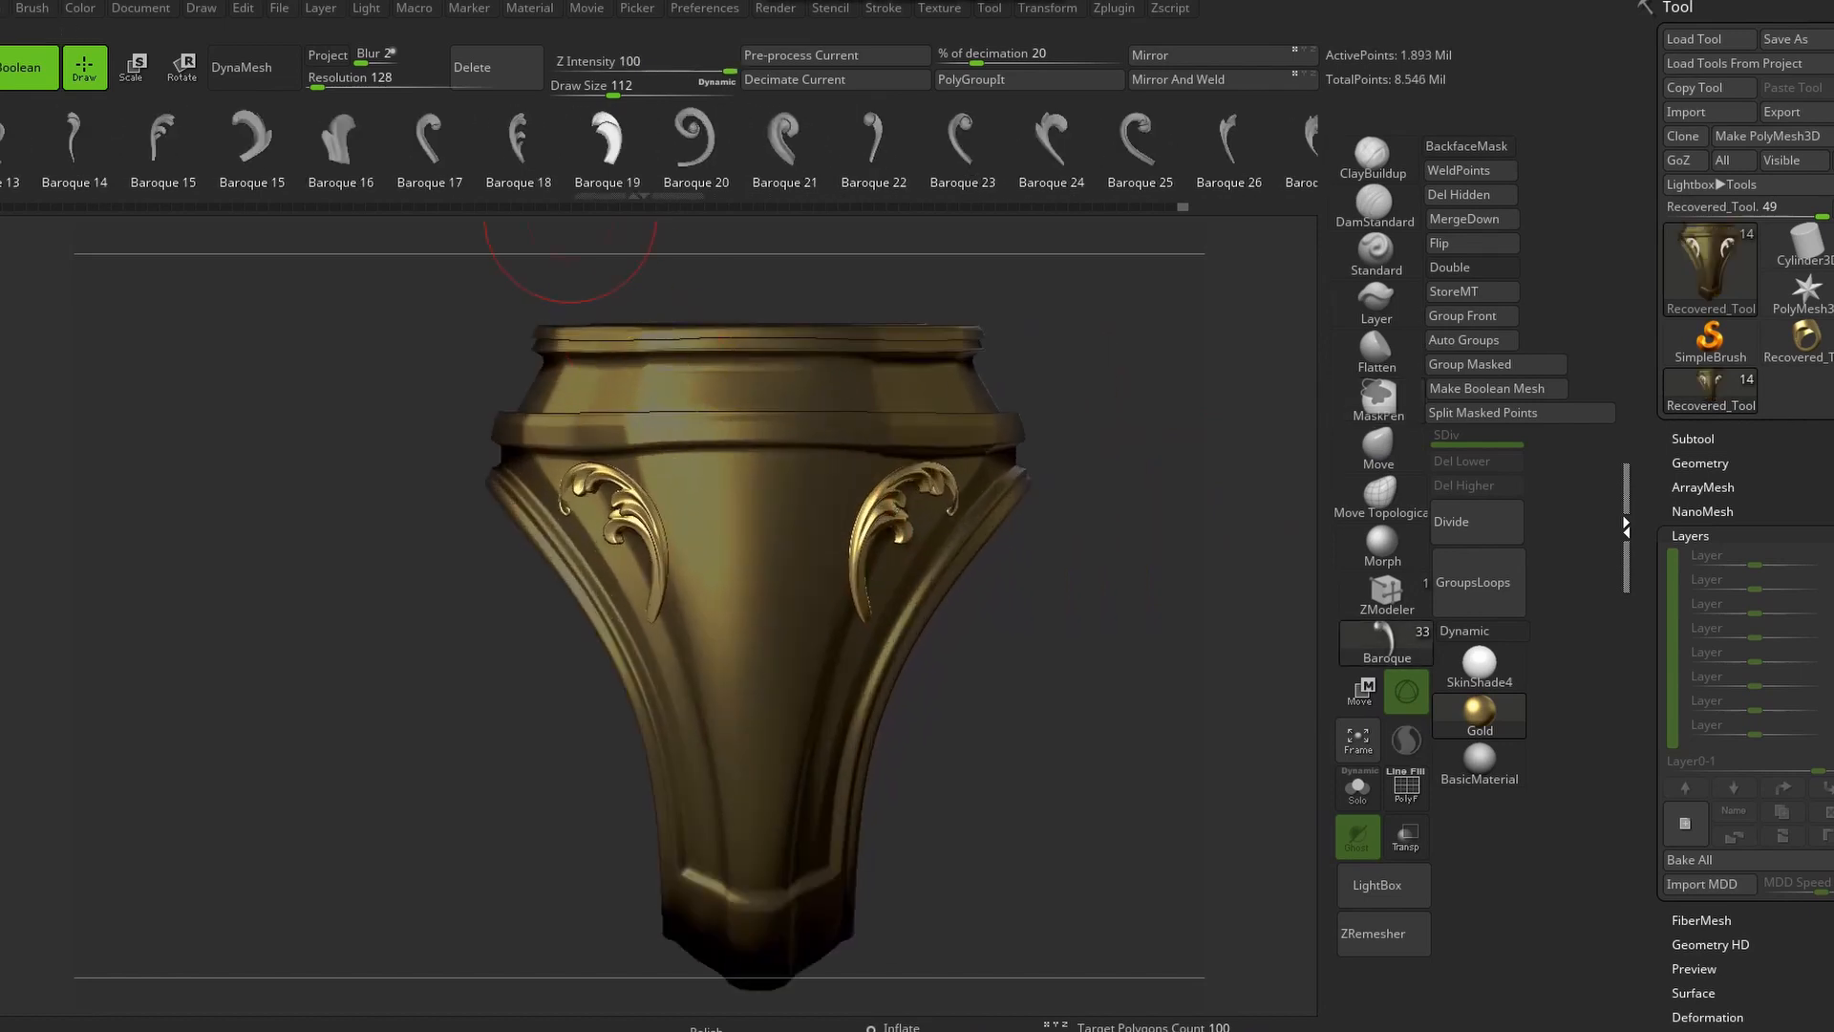
Insert the Baroque 7 oval medallion at the centre of the shank, between the two leaf ornaments
{"action": "left_click_drag", "start_coordinate": [570, 158], "coordinate": [859, 158]}
{"action": "left_click", "coordinate": [513, 140]}
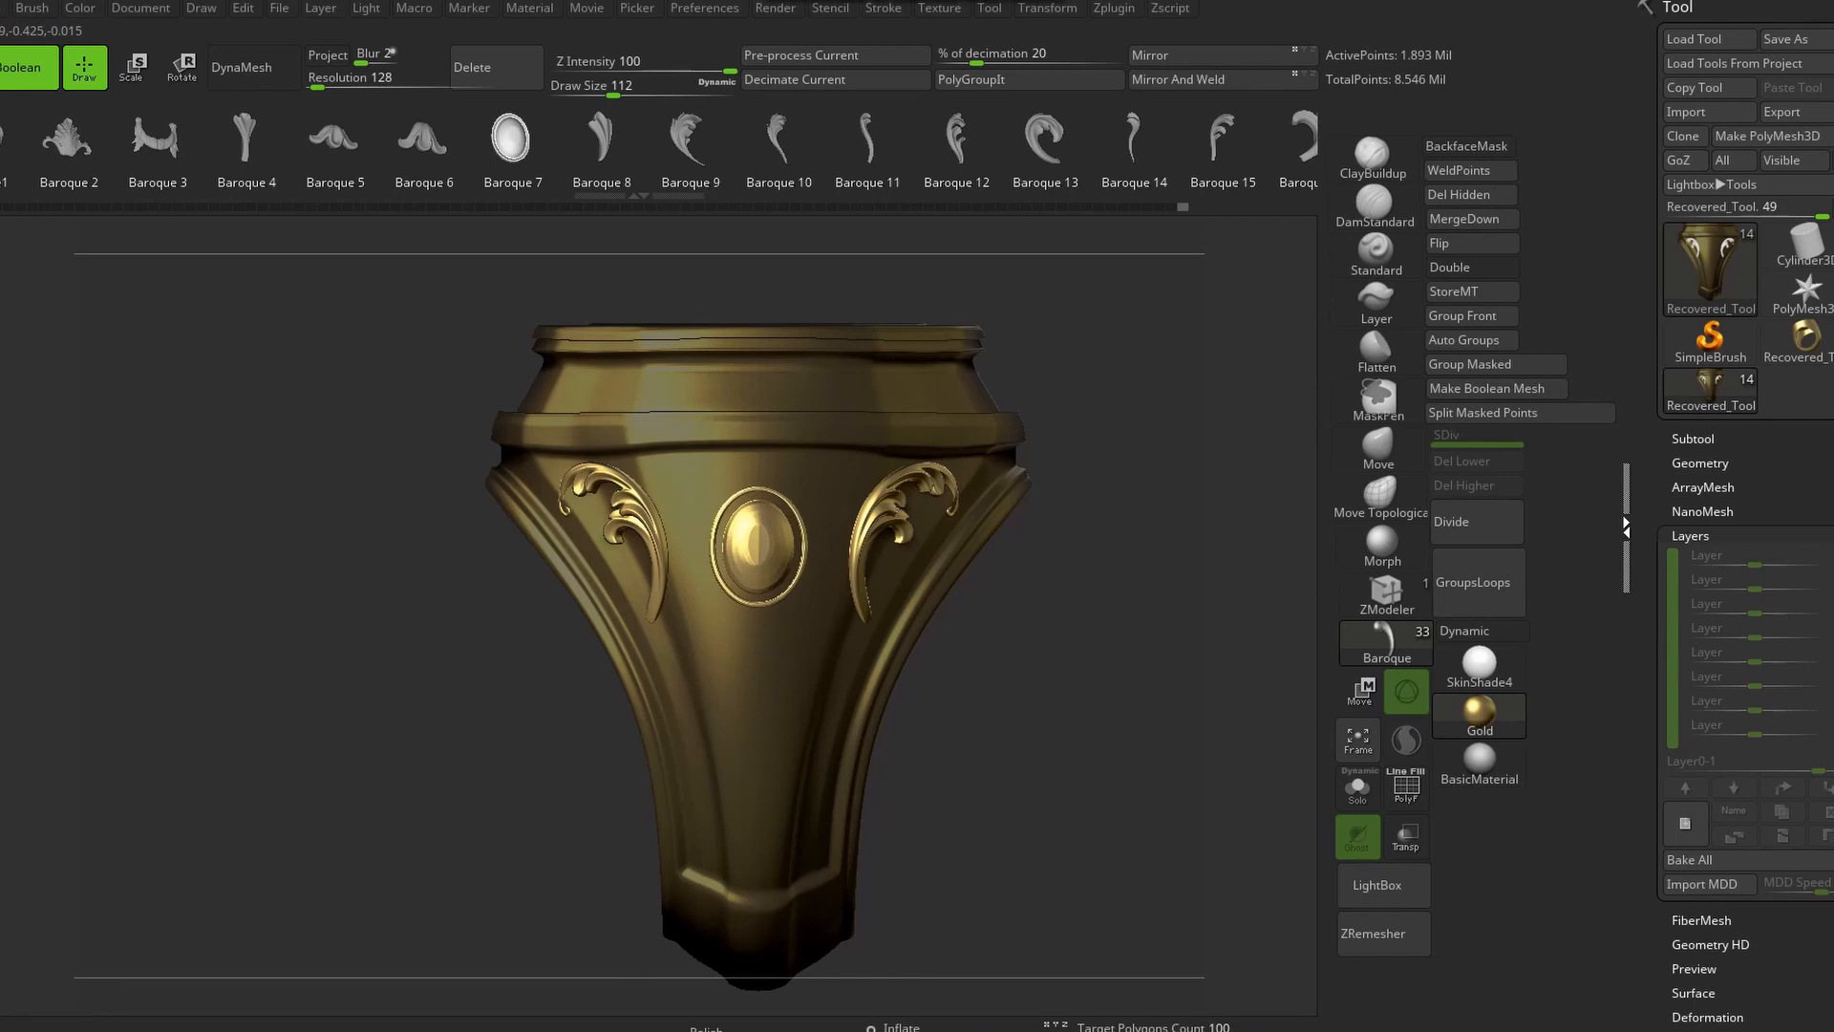
{"action": "left_click_drag", "start_coordinate": [1051, 659], "coordinate": [573, 687]}
{"action": "left_click_drag", "start_coordinate": [430, 659], "coordinate": [764, 573]}
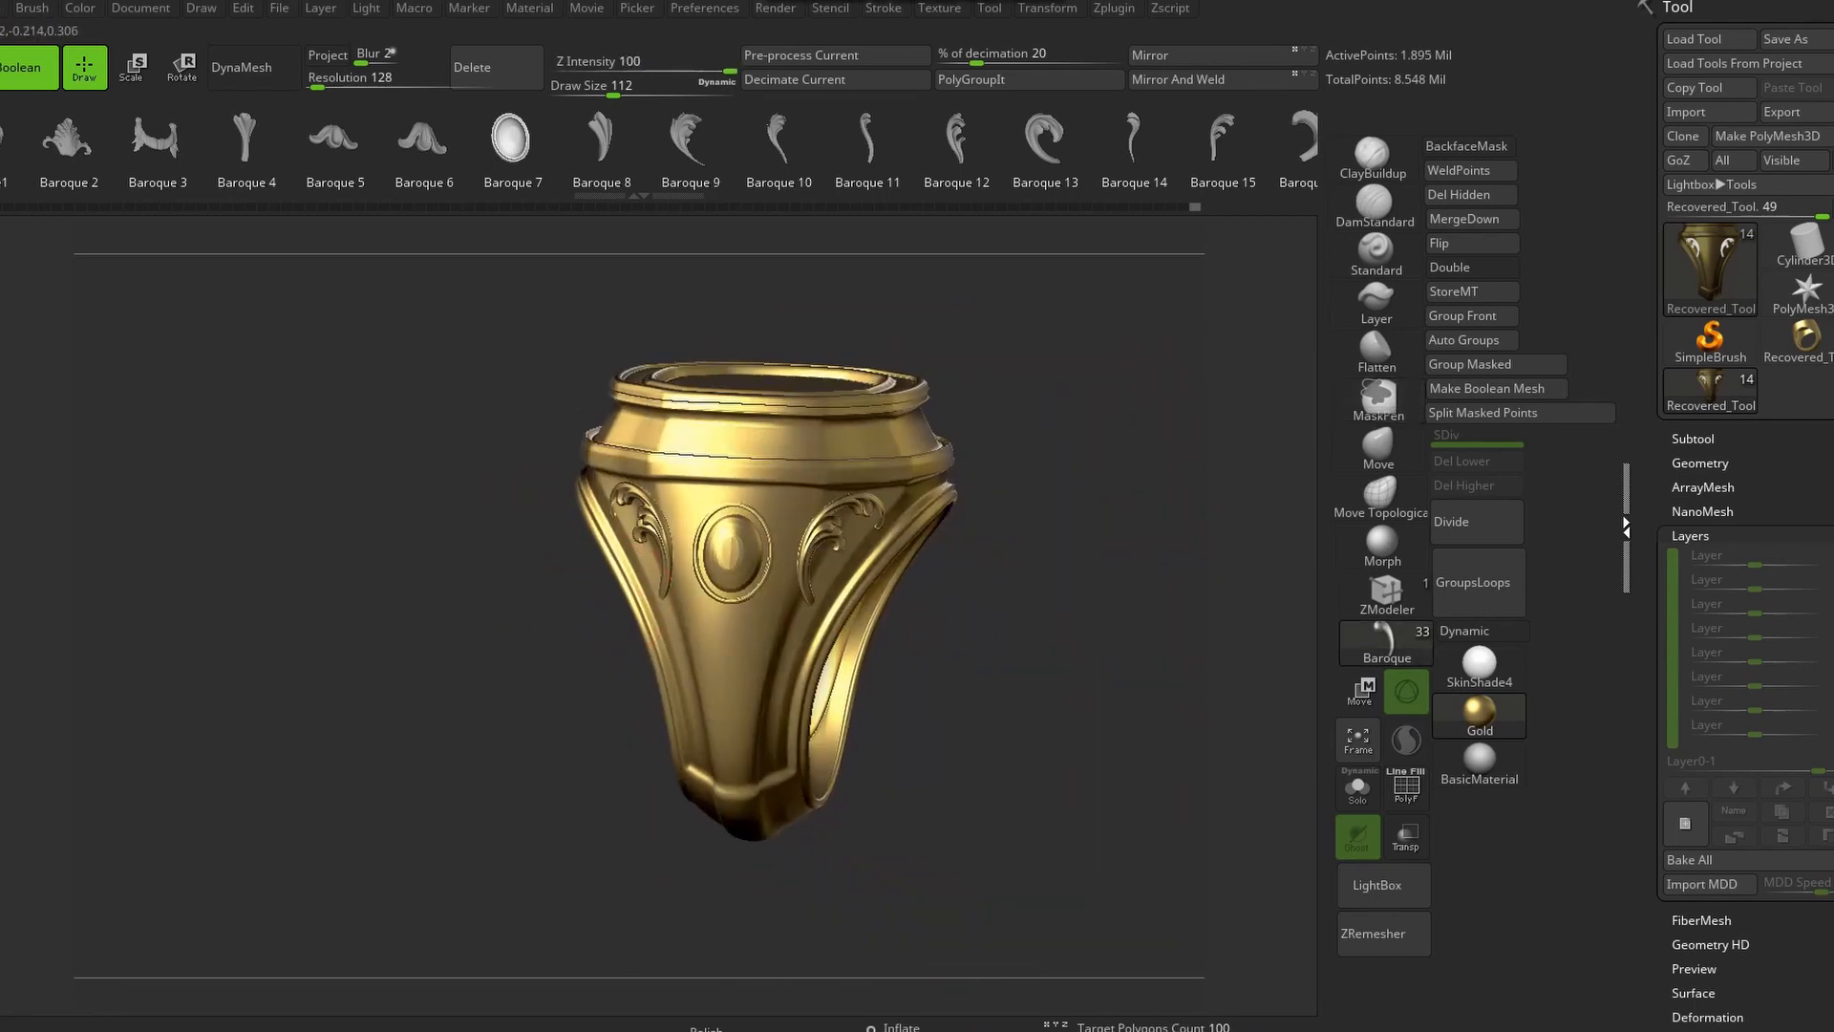
Insert mirrored Baroque 8 leaves below the side scrolls and clear the mask
{"action": "left_click", "coordinate": [601, 140]}
{"action": "left_click_drag", "start_coordinate": [459, 478], "coordinate": [420, 668], "text": "alt"}
{"action": "left_click_drag", "start_coordinate": [829, 659], "coordinate": [815, 650]}
{"action": "left_click_drag", "start_coordinate": [238, 334], "coordinate": [262, 373], "text": "ctrl"}
Insert the Baroque 3 ribbon garland beneath the oval medallion and clear the mask
{"action": "left_click", "coordinate": [156, 139]}
{"action": "left_click_drag", "start_coordinate": [191, 458], "coordinate": [296, 449]}
{"action": "left_click_drag", "start_coordinate": [651, 678], "coordinate": [651, 755]}
{"action": "left_click_drag", "start_coordinate": [1098, 707], "coordinate": [812, 697]}
{"action": "left_click_drag", "start_coordinate": [474, 712], "coordinate": [516, 764], "text": "ctrl"}
{"action": "left_click_drag", "start_coordinate": [383, 725], "coordinate": [668, 726]}
{"action": "left_click_drag", "start_coordinate": [1098, 707], "coordinate": [1193, 726]}
Try a mirrored Baroque 15 leaf ornament on the shank below the existing decoration
{"action": "left_click_drag", "start_coordinate": [936, 162], "coordinate": [482, 171]}
{"action": "left_click", "coordinate": [774, 139]}
{"action": "left_click_drag", "start_coordinate": [1031, 669], "coordinate": [1098, 668]}
{"action": "left_click_drag", "start_coordinate": [661, 680], "coordinate": [680, 730]}
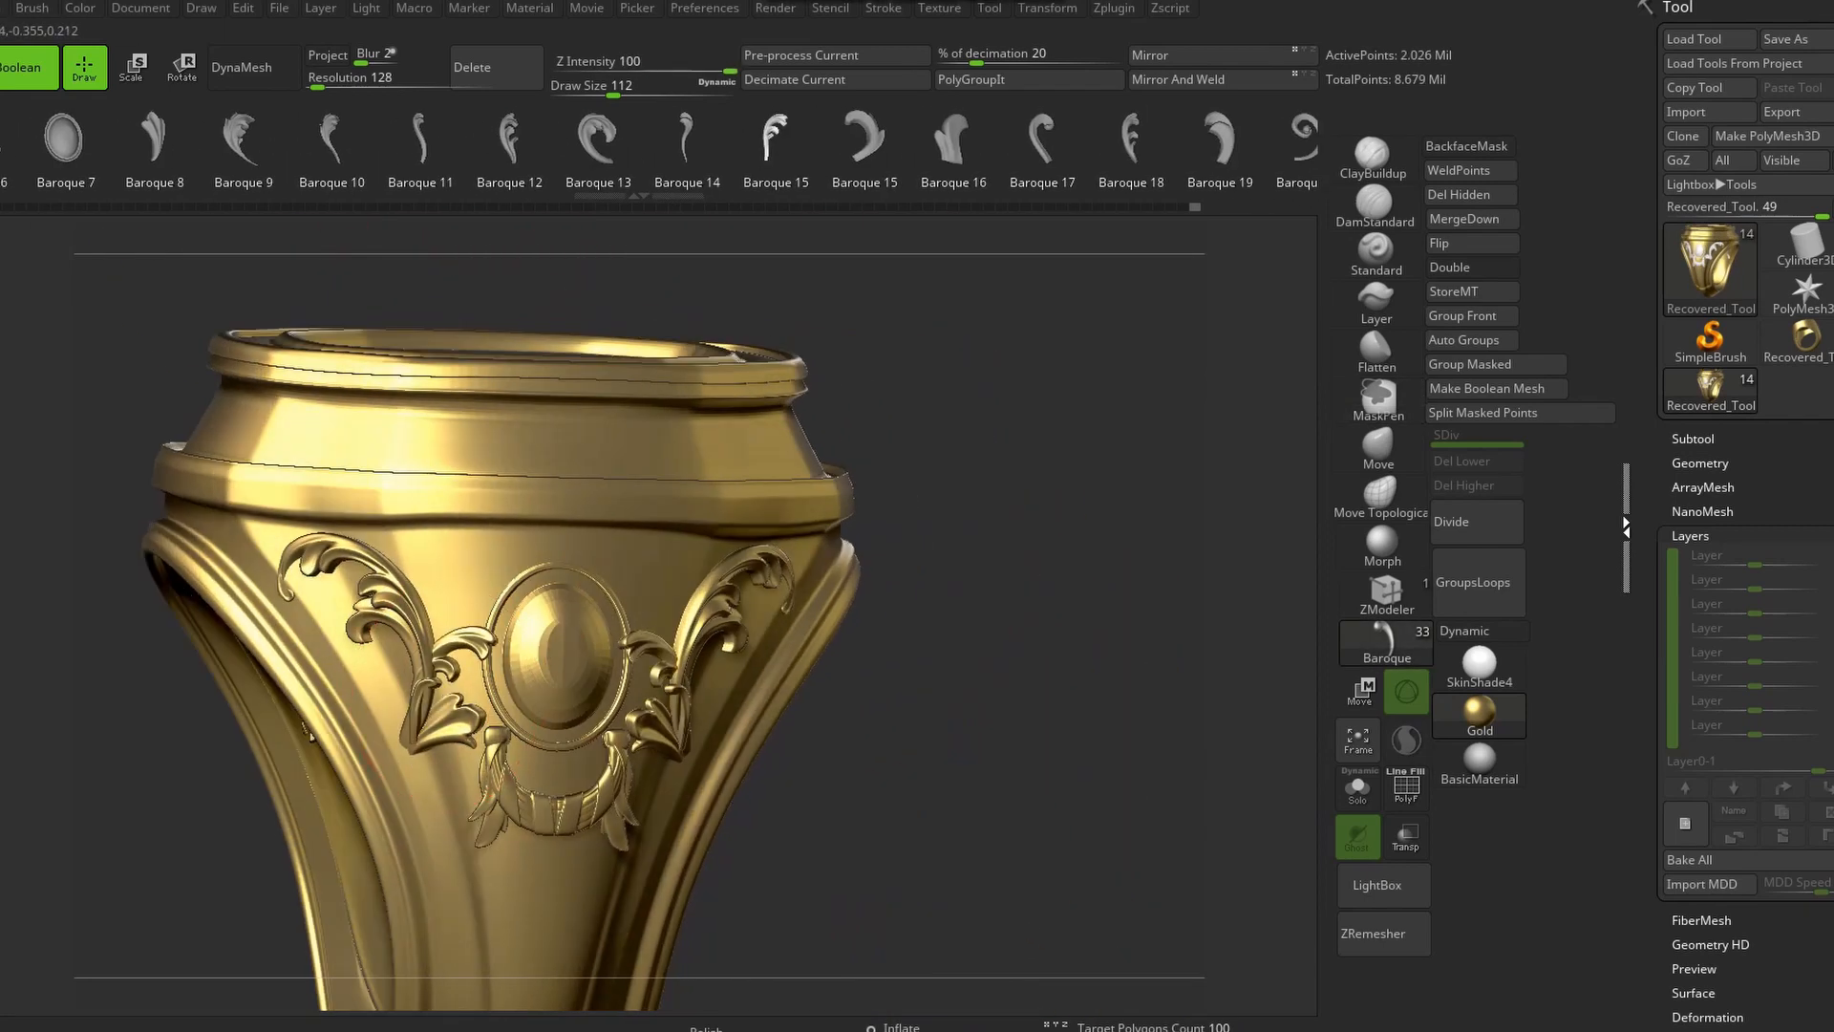
{"action": "left_click_drag", "start_coordinate": [308, 732], "coordinate": [669, 674]}
{"action": "key", "text": "ctrl+z"}
Undo the last ornament insertion and choose the Baroque 30 mesh
{"action": "left_click_drag", "start_coordinate": [1050, 706], "coordinate": [888, 664]}
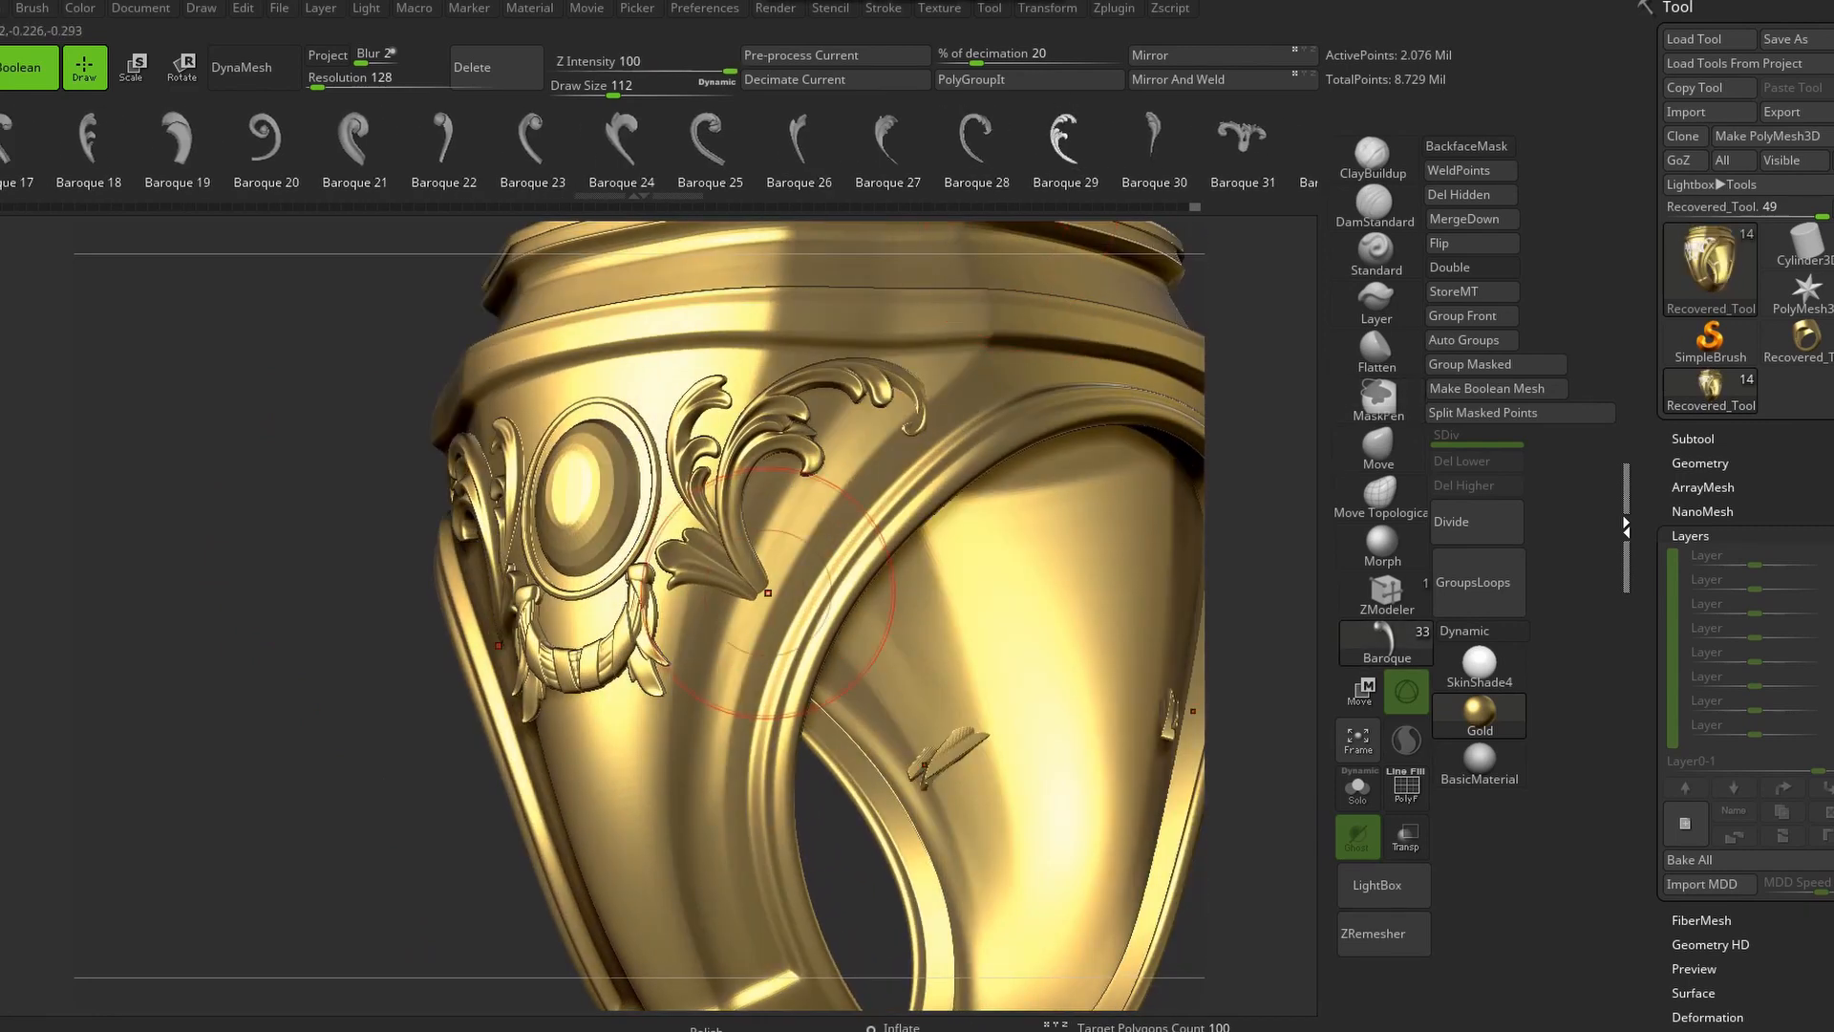
{"action": "key", "text": "ctrl+z"}
{"action": "left_click", "coordinate": [1154, 139]}
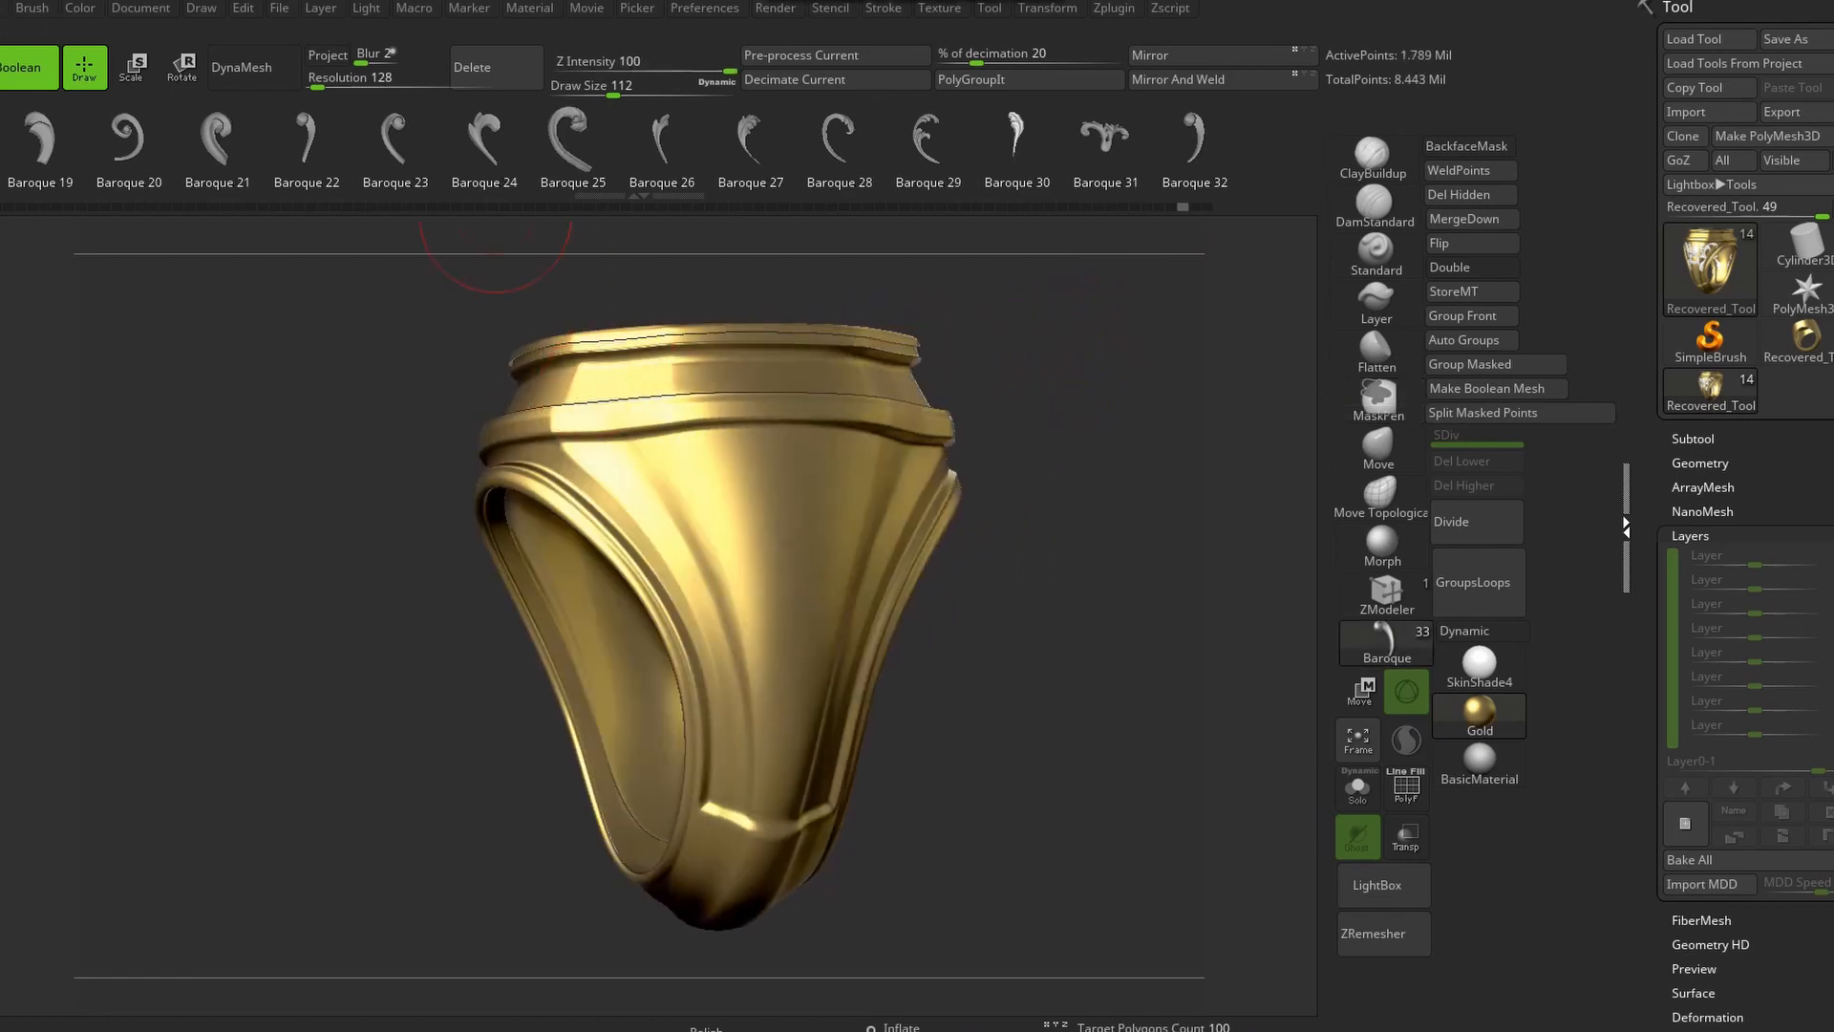
Insert a mirrored pair of Baroque 25 scrolls side by side on the plain upper shank
{"action": "left_click", "coordinate": [572, 142]}
{"action": "left_click_drag", "start_coordinate": [410, 563], "coordinate": [535, 569]}
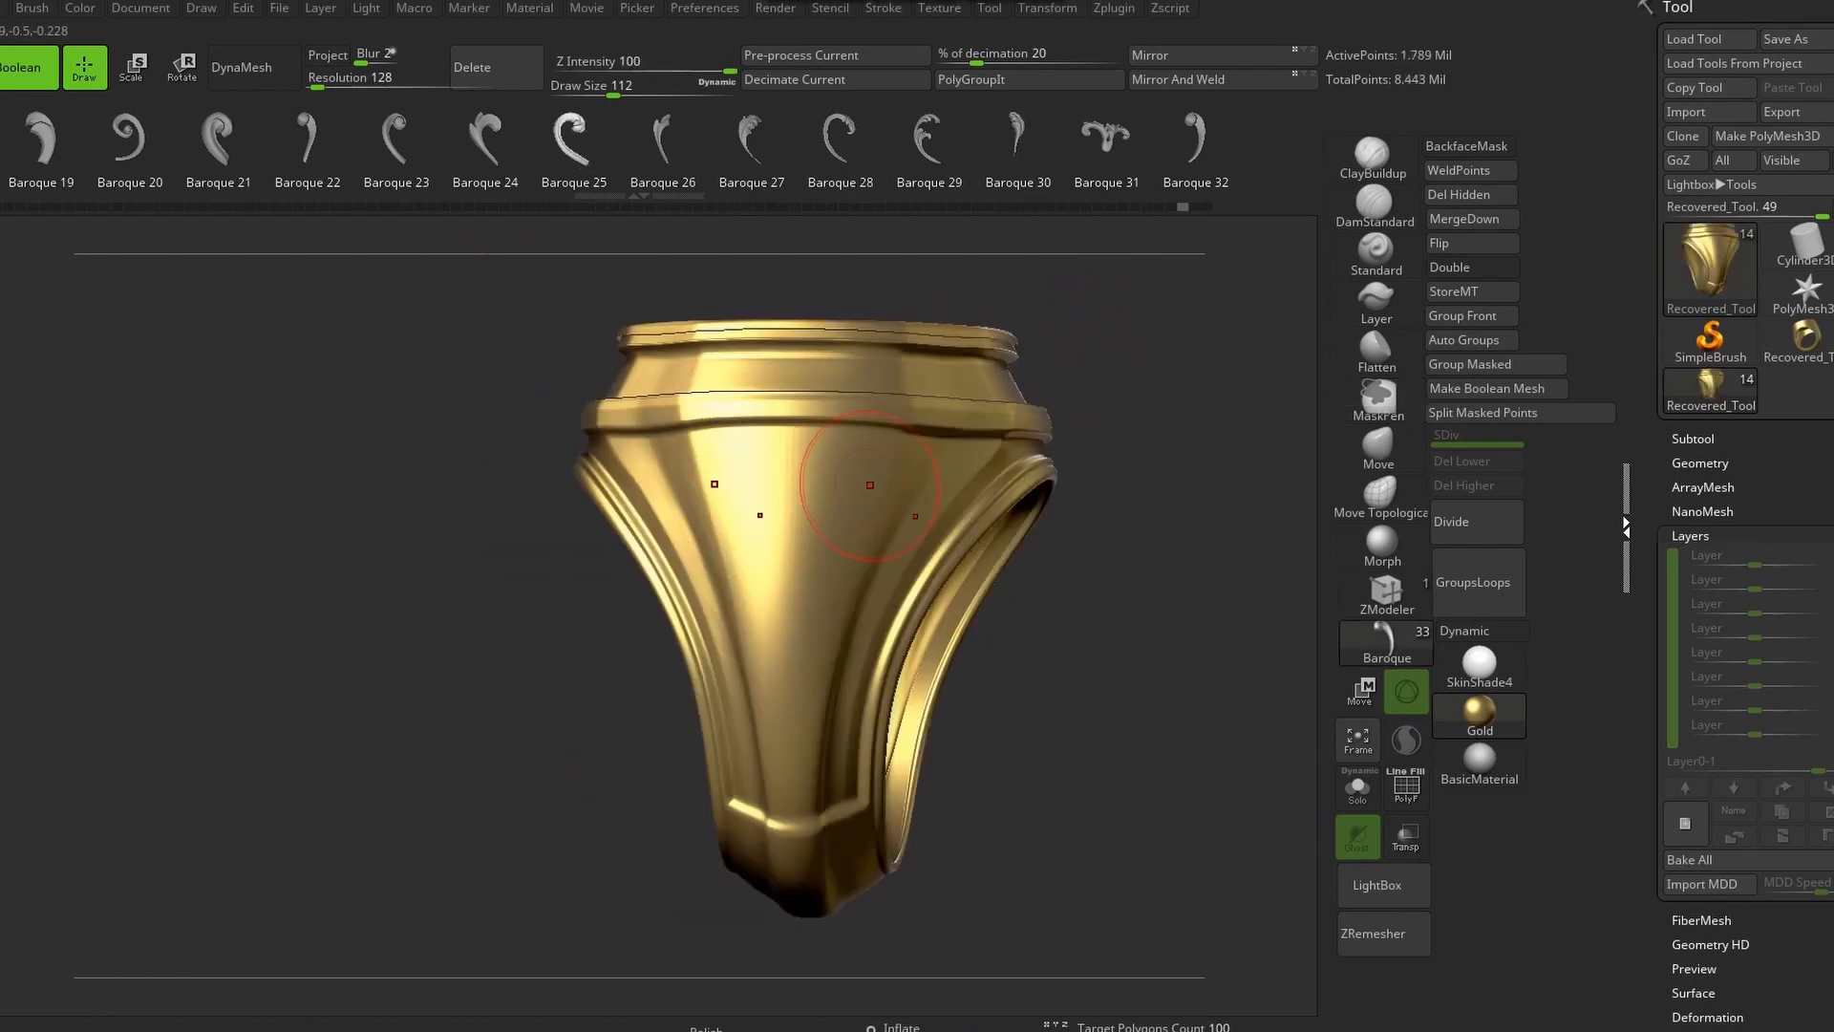
{"action": "left_click_drag", "start_coordinate": [859, 543], "coordinate": [800, 613]}
{"action": "key", "text": "ctrl+z"}
{"action": "key", "text": "ctrl+z"}
{"action": "left_click_drag", "start_coordinate": [831, 518], "coordinate": [834, 547]}
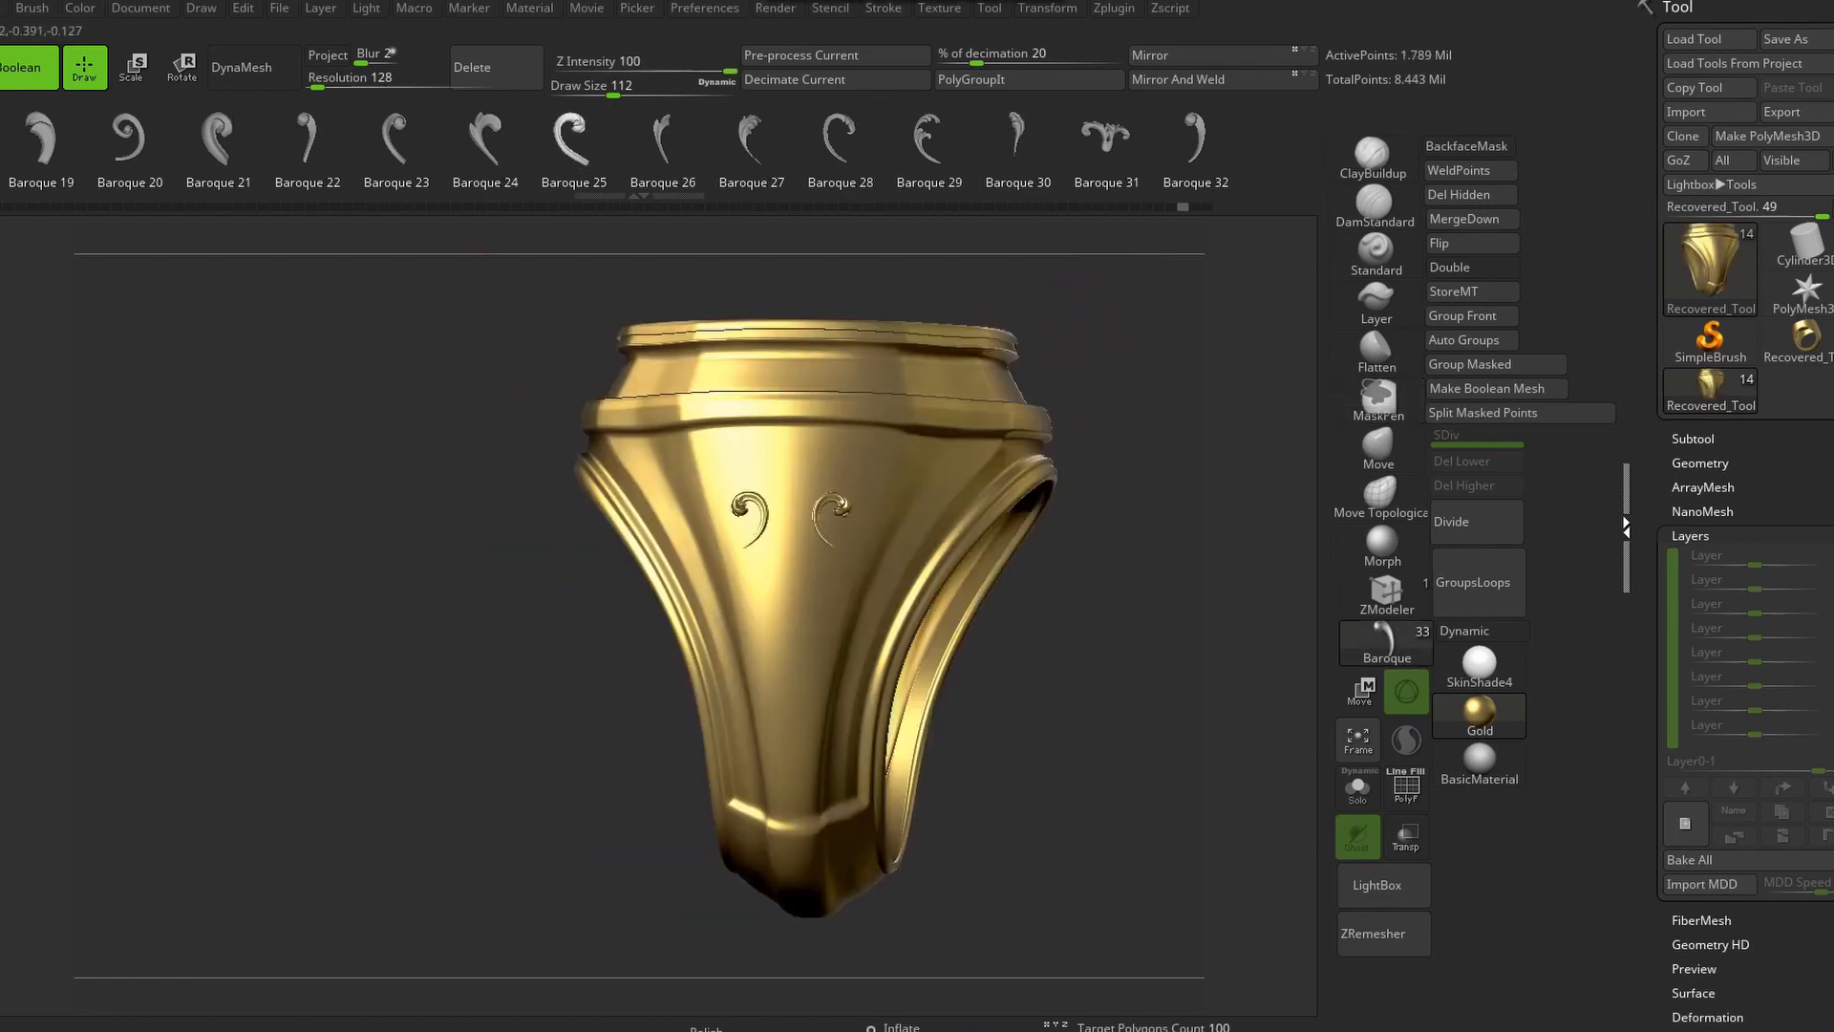
Try a mirrored pair of Baroque 32 ornaments below the two scrolls
{"action": "left_click", "coordinate": [1193, 143]}
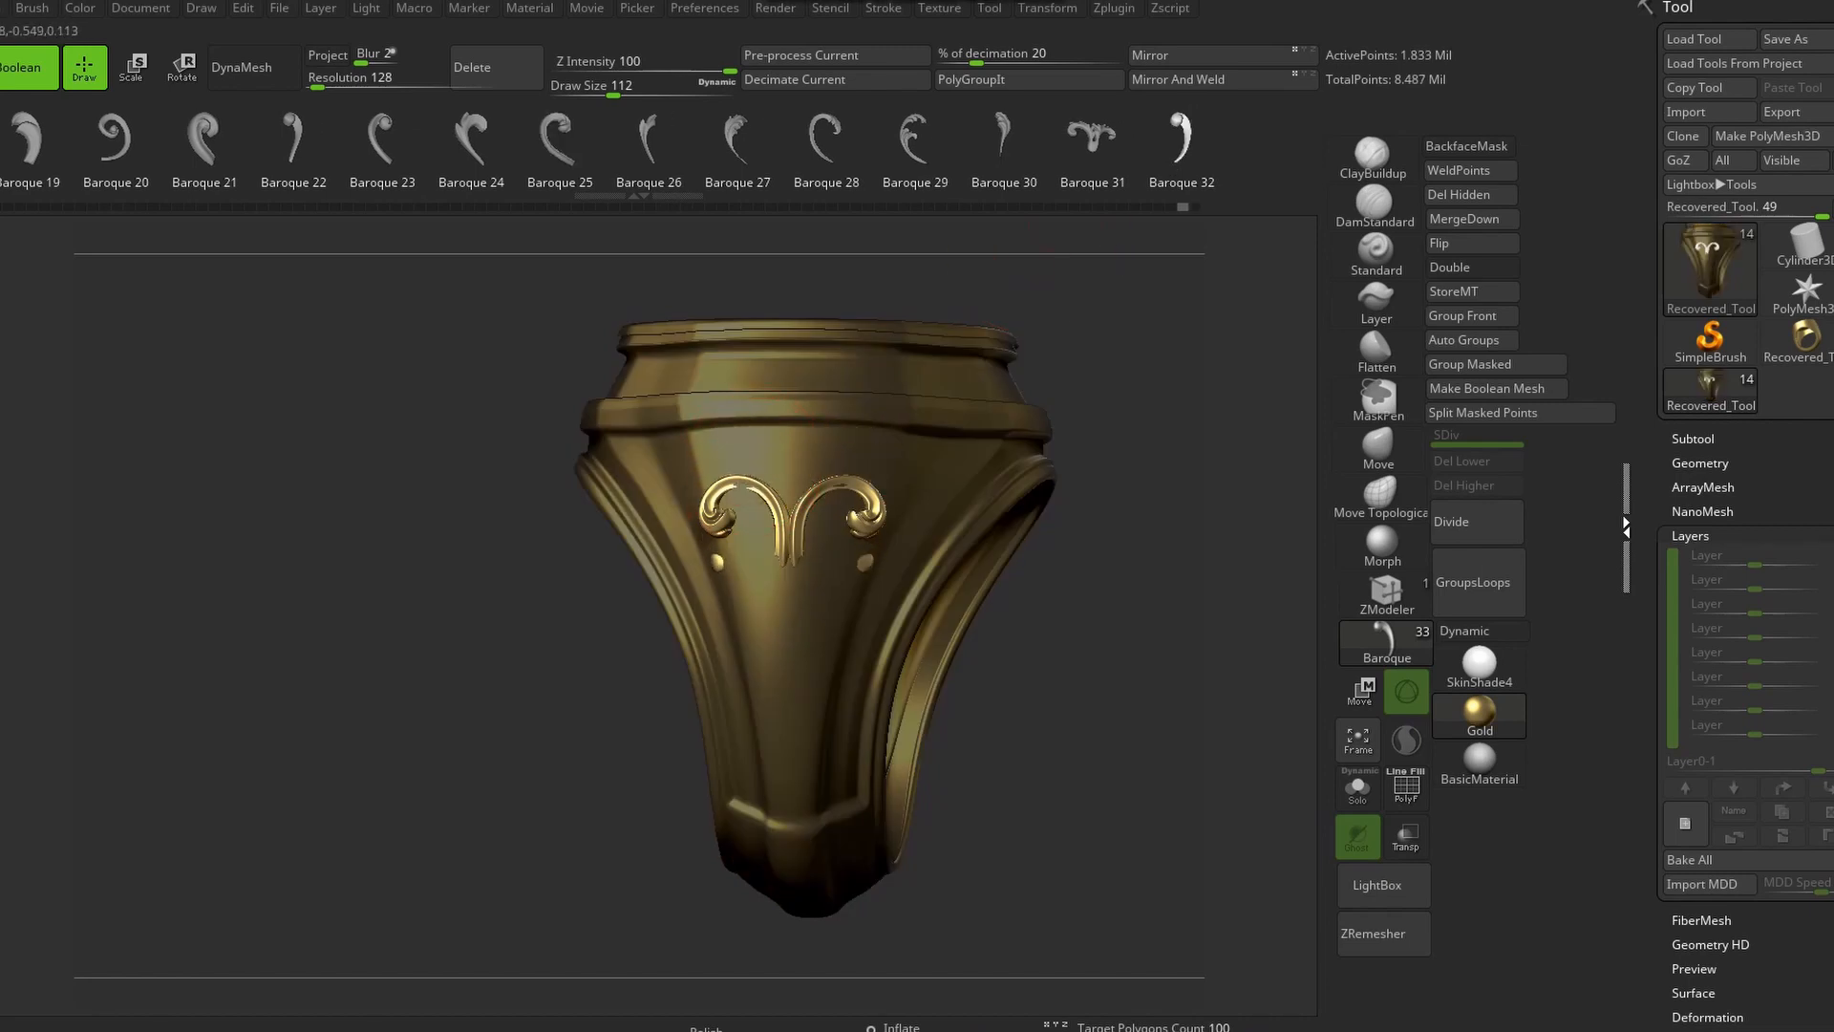
{"action": "key", "text": "ctrl+z"}
{"action": "left_click_drag", "start_coordinate": [1146, 573], "coordinate": [1051, 573]}
Insert the Baroque 31 ornament centred above the two scrolls and clear the masks
{"action": "left_click", "coordinate": [1093, 138]}
{"action": "mouse_move", "coordinate": [1146, 535]}
{"action": "left_mouse_down"}
{"action": "mouse_move", "coordinate": [1127, 497]}
{"action": "mouse_move", "coordinate": [1212, 506]}
{"action": "left_mouse_up"}
{"action": "left_click_drag", "start_coordinate": [781, 465], "coordinate": [781, 511]}
{"action": "left_click", "coordinate": [1089, 339], "text": "ctrl"}
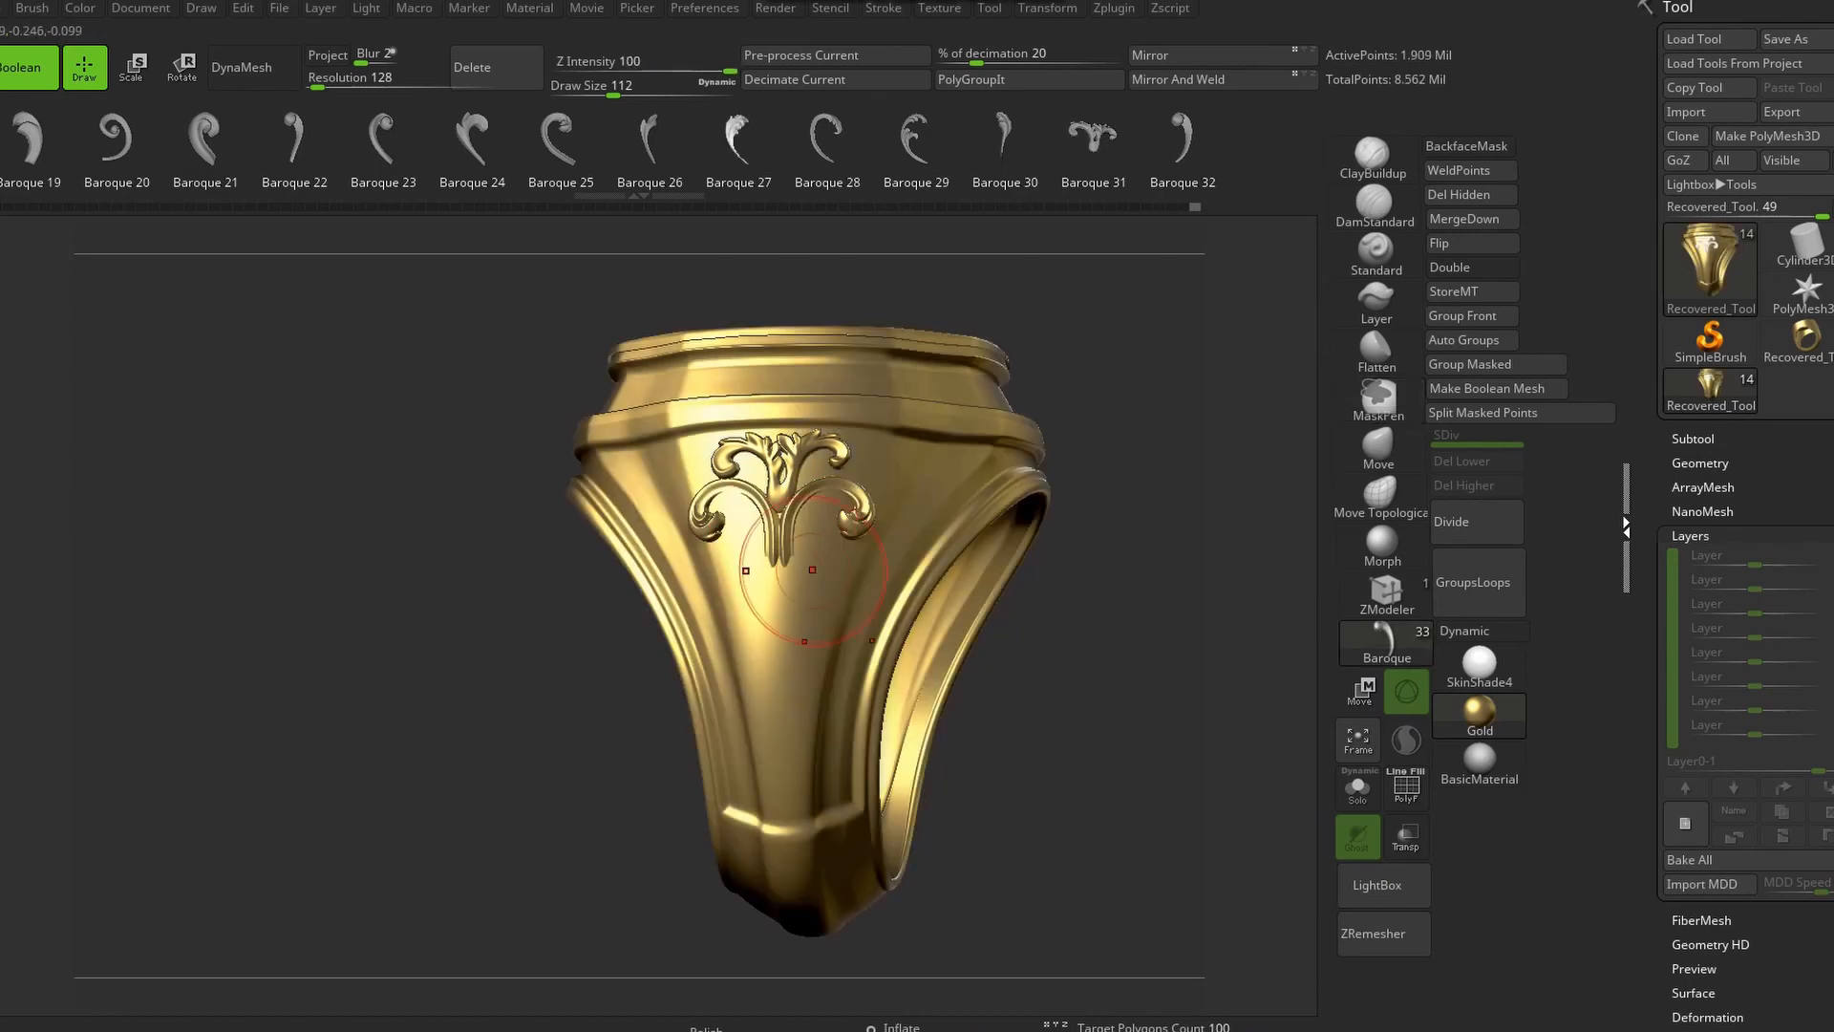
{"action": "left_click_drag", "start_coordinate": [286, 402], "coordinate": [258, 382], "text": "ctrl"}
Try a Baroque 2 leaf ornament centred below the scrolls, and undo the latest changes
{"action": "left_click_drag", "start_coordinate": [206, 143], "coordinate": [554, 143]}
{"action": "left_click", "coordinate": [575, 141]}
{"action": "left_click_drag", "start_coordinate": [1127, 649], "coordinate": [1060, 659]}
{"action": "left_click_drag", "start_coordinate": [780, 572], "coordinate": [779, 611]}
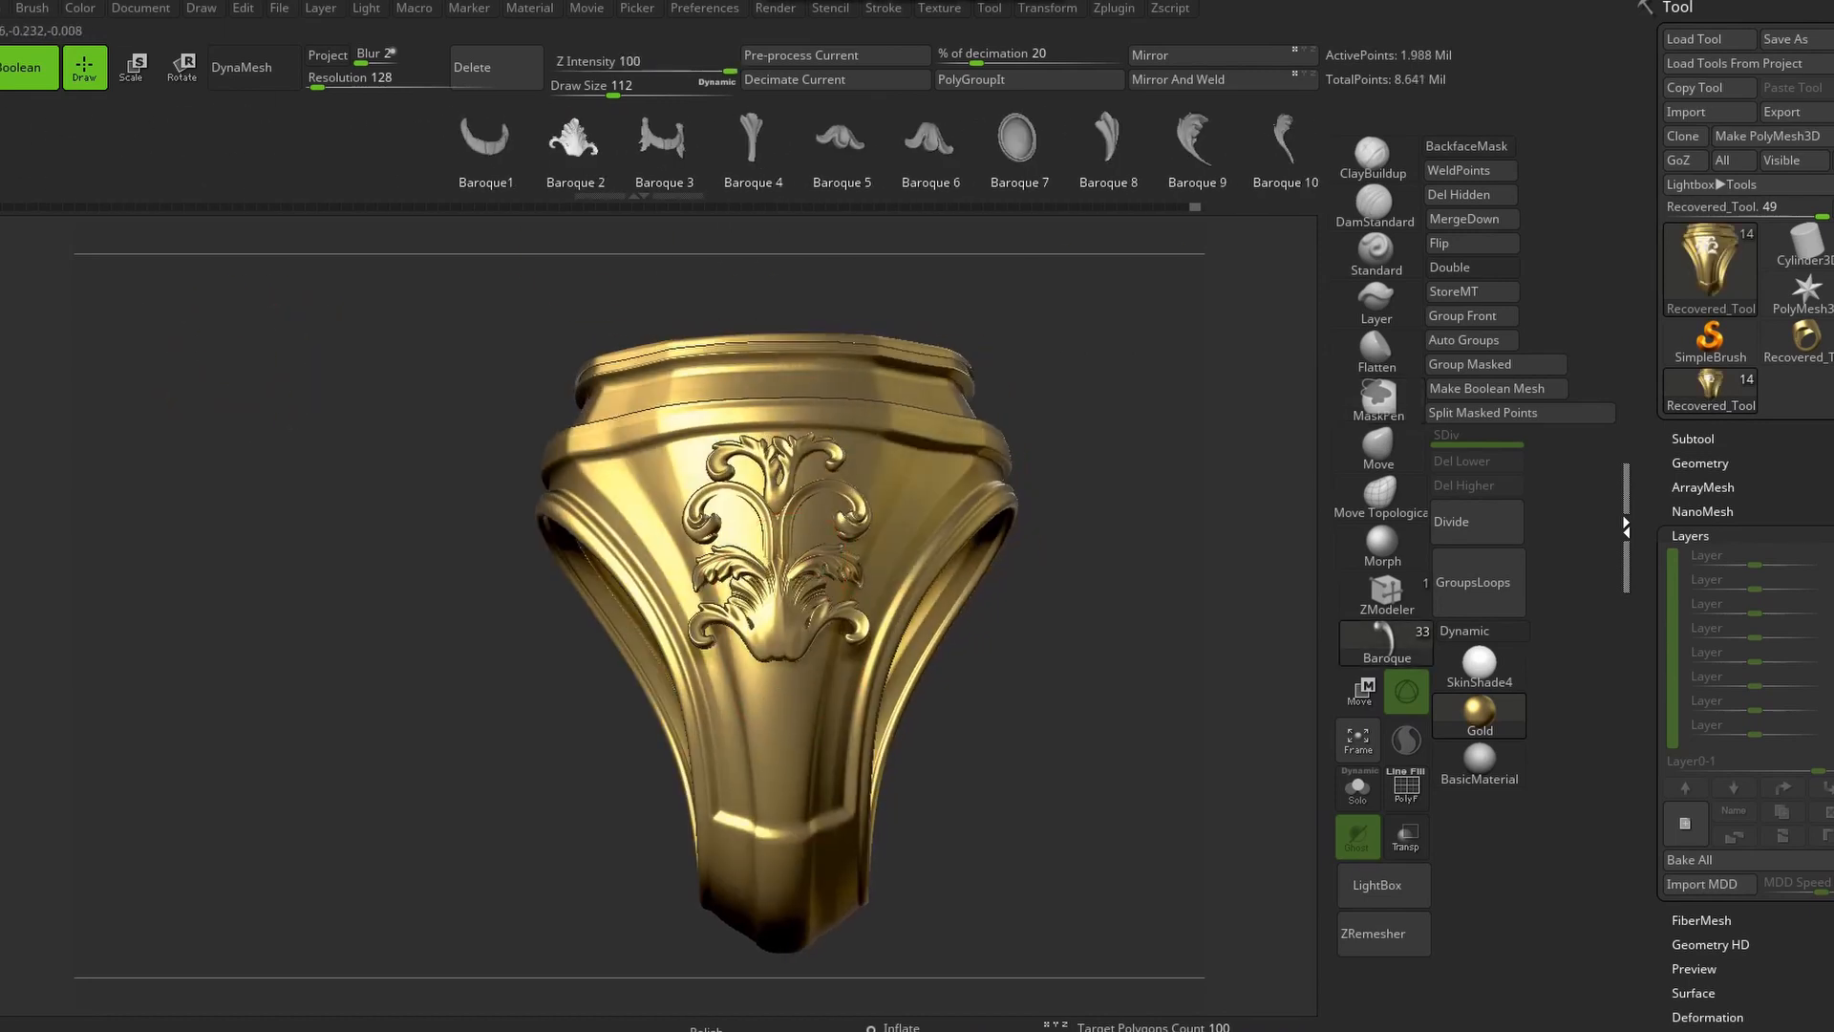
{"action": "key", "text": "ctrl+z"}
{"action": "key", "text": "ctrl+z"}
{"action": "key", "text": "ctrl+z"}
{"action": "key", "text": "ctrl+z"}
{"action": "key", "text": "ctrl+z"}
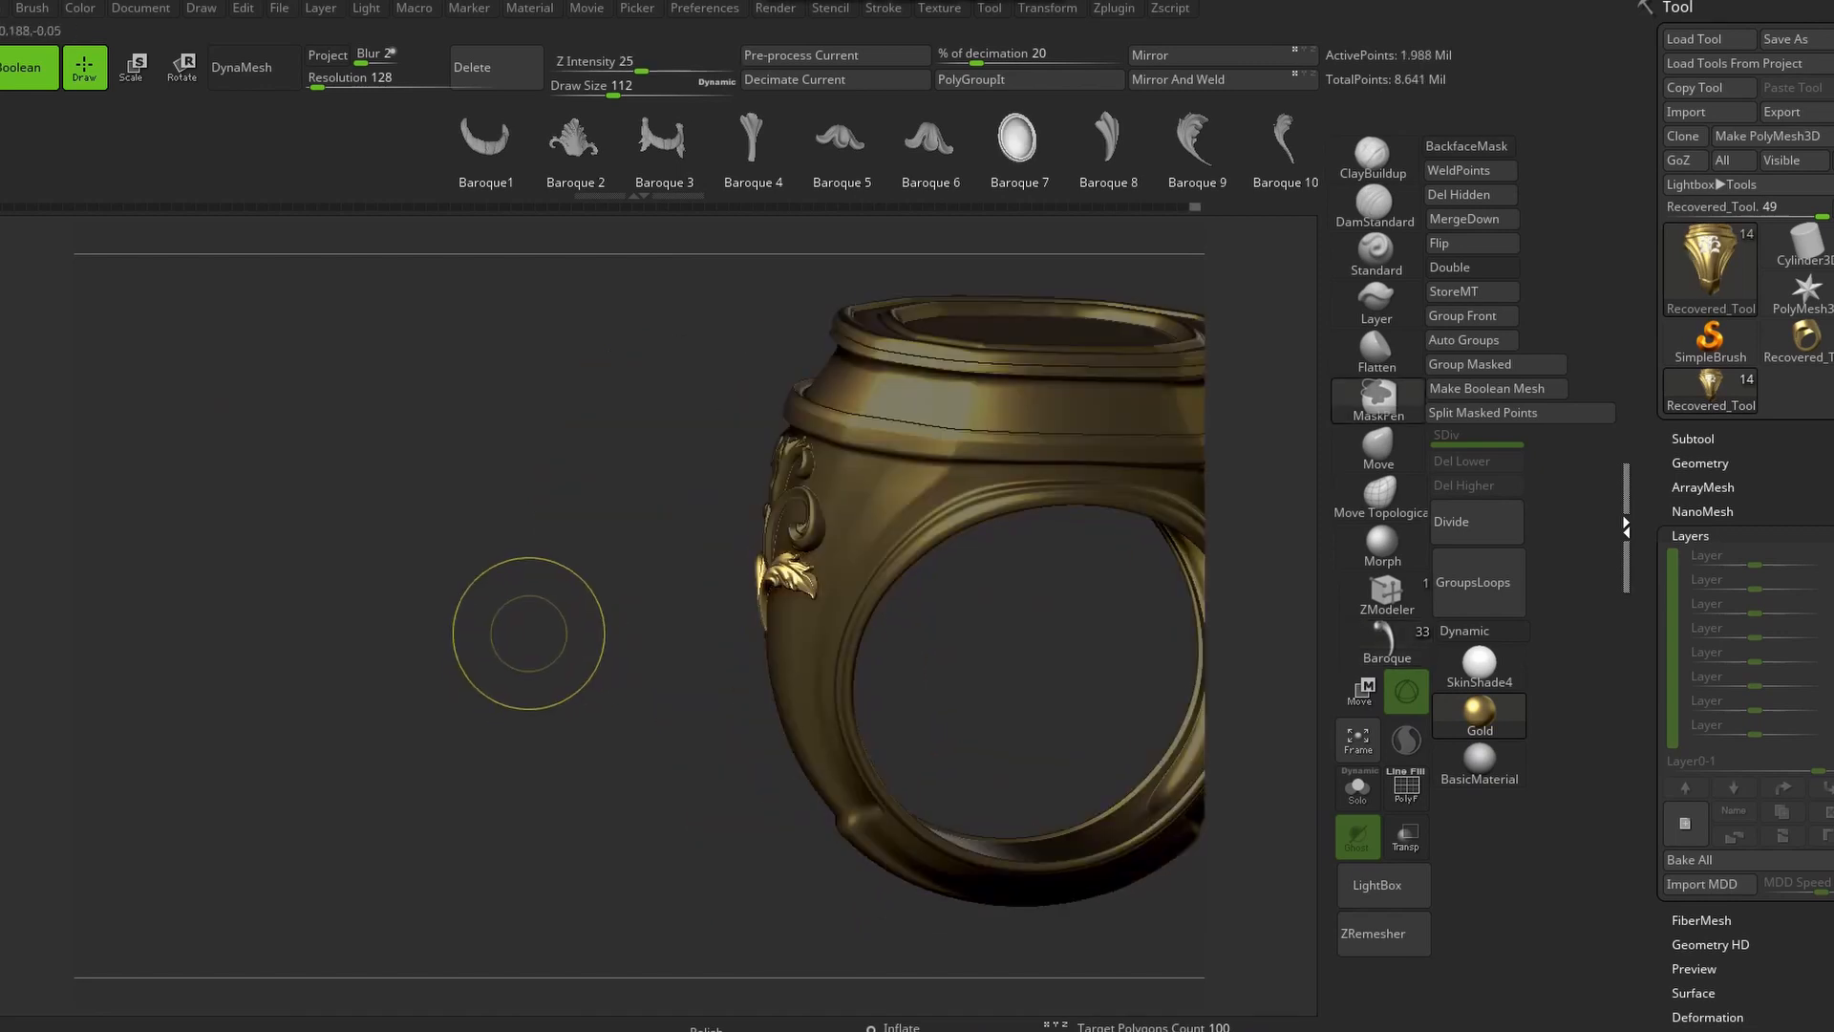
Insert a Baroque 8 and a Baroque 9 ornament on the side of the upper shank
{"action": "left_click", "coordinate": [1107, 141]}
{"action": "mouse_move", "coordinate": [998, 468]}
{"action": "right_mouse_down"}
{"action": "mouse_move", "coordinate": [910, 531]}
{"action": "mouse_move", "coordinate": [995, 470]}
{"action": "right_mouse_up"}
{"action": "left_click_drag", "start_coordinate": [1056, 450], "coordinate": [1063, 465]}
{"action": "mouse_move", "coordinate": [1003, 478]}
{"action": "right_mouse_down"}
{"action": "mouse_move", "coordinate": [1051, 478]}
{"action": "mouse_move", "coordinate": [750, 508]}
{"action": "mouse_move", "coordinate": [860, 501]}
{"action": "right_mouse_up"}
{"action": "left_click", "coordinate": [1194, 142]}
{"action": "left_click_drag", "start_coordinate": [970, 477], "coordinate": [984, 501]}
{"action": "mouse_move", "coordinate": [859, 515]}
{"action": "right_mouse_down"}
{"action": "mouse_move", "coordinate": [994, 497]}
{"action": "mouse_move", "coordinate": [965, 497]}
{"action": "mouse_move", "coordinate": [944, 365]}
{"action": "mouse_move", "coordinate": [983, 286]}
{"action": "right_mouse_up"}
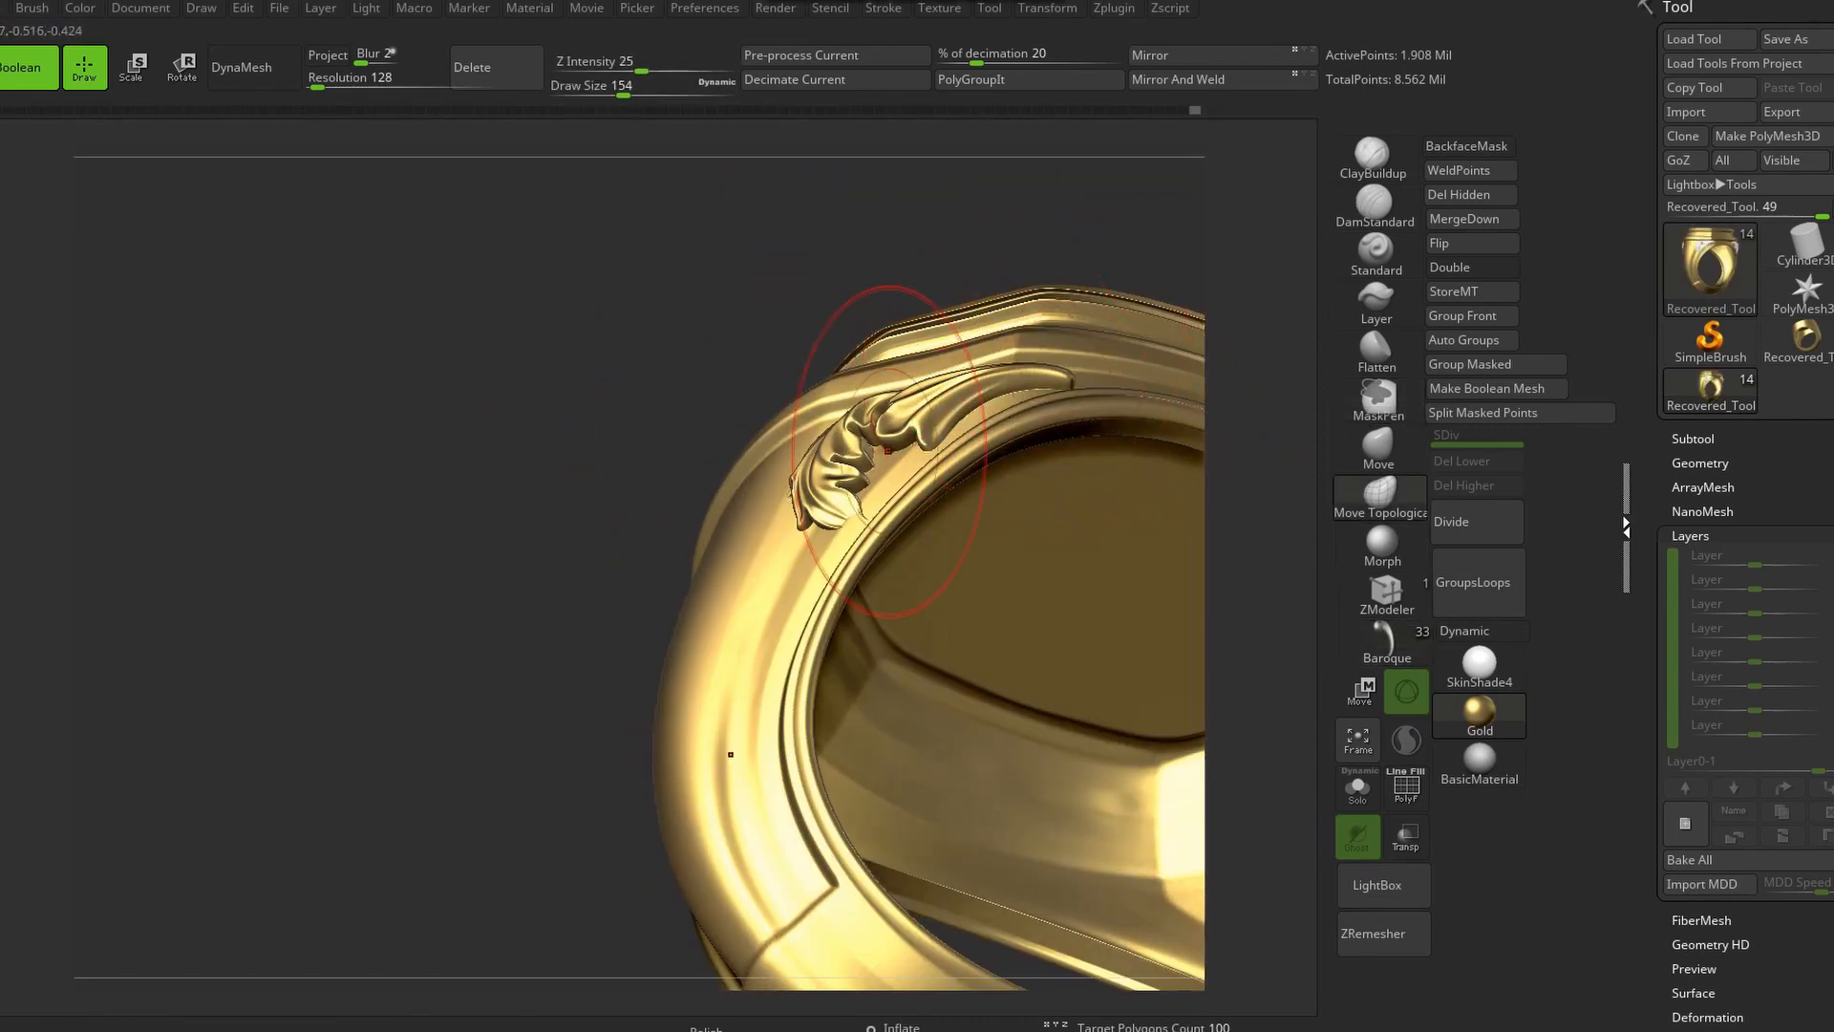
Examine the leaf ornament along the edge of the finger opening and reactivate the Baroque insert brush
{"action": "right_click_drag", "start_coordinate": [888, 451], "coordinate": [903, 535]}
{"action": "right_click_drag", "start_coordinate": [902, 534], "coordinate": [941, 592], "text": "ctrl"}
{"action": "left_click", "coordinate": [1385, 641]}
{"action": "right_click_drag", "start_coordinate": [1089, 516], "coordinate": [1070, 592], "text": "ctrl"}
{"action": "mouse_move", "coordinate": [592, 382]}
{"action": "right_mouse_down"}
{"action": "mouse_move", "coordinate": [757, 316]}
{"action": "mouse_move", "coordinate": [771, 426]}
{"action": "right_mouse_up"}
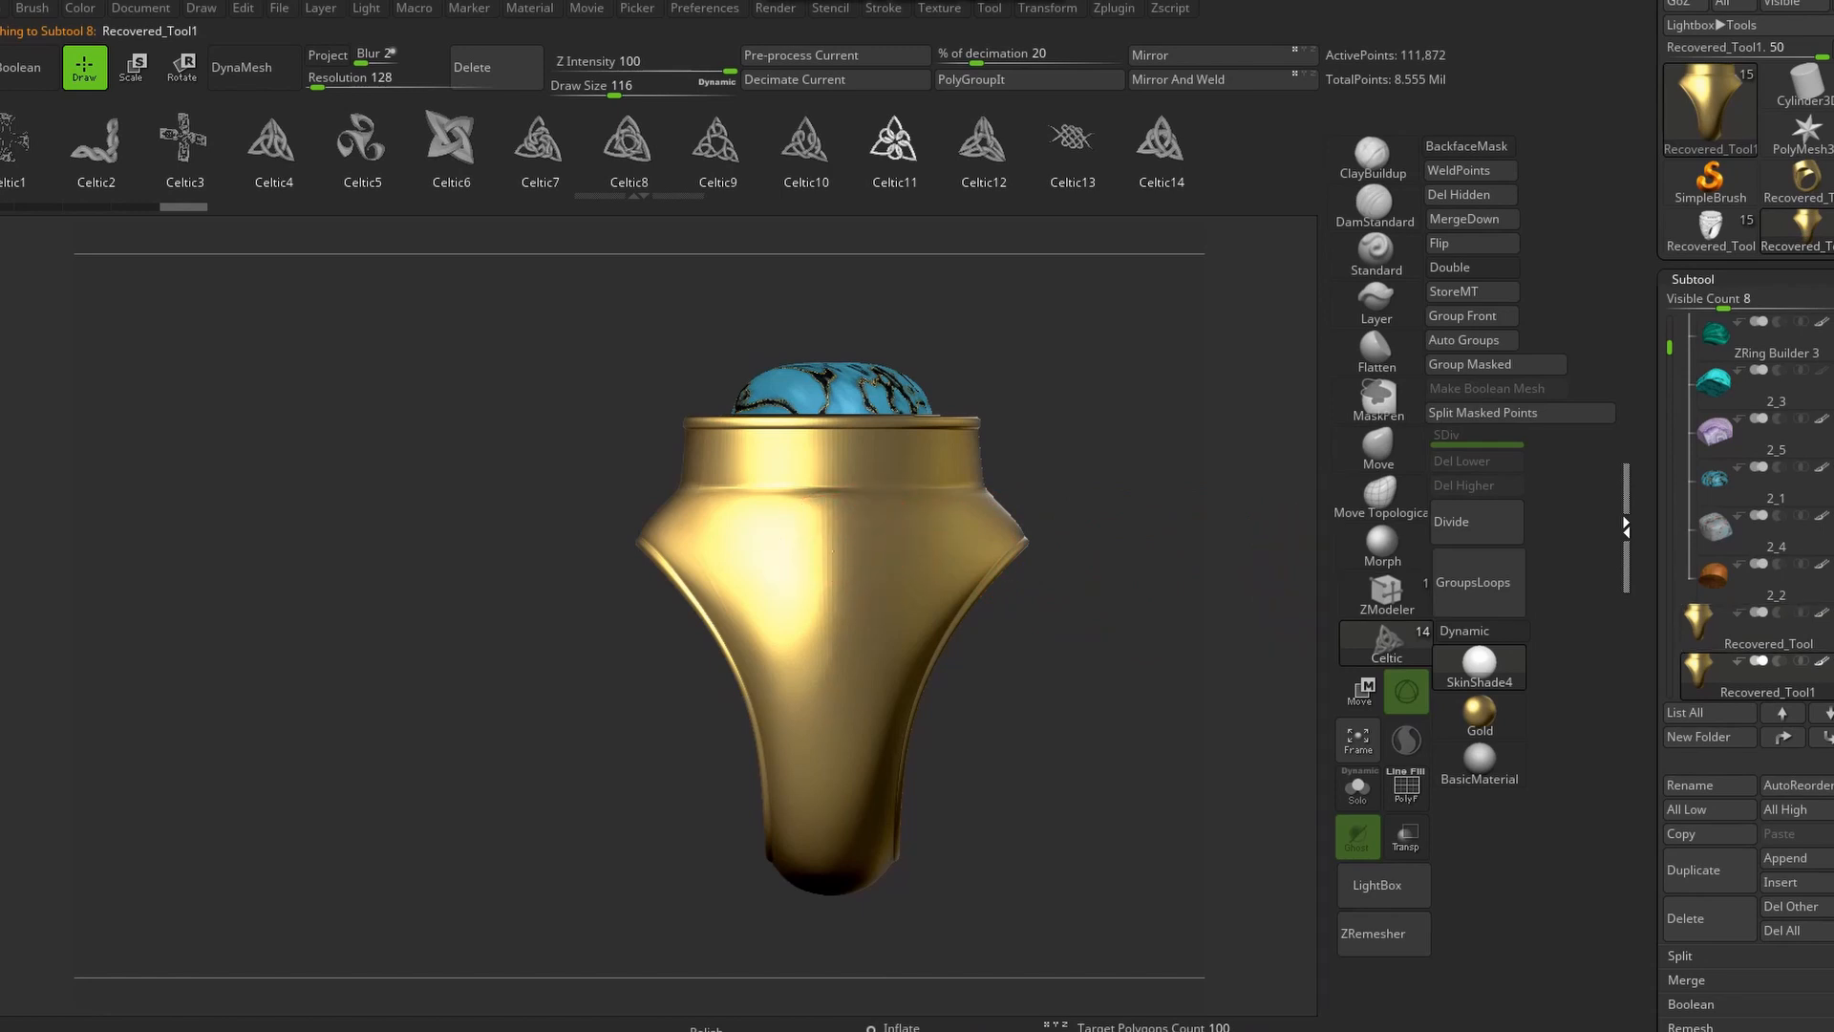
Insert a Celtic11 knot on the shank below the turquoise stone's setting and apply the Gold material
{"action": "left_click_drag", "start_coordinate": [833, 634], "coordinate": [833, 638]}
{"action": "left_click", "coordinate": [1480, 715]}
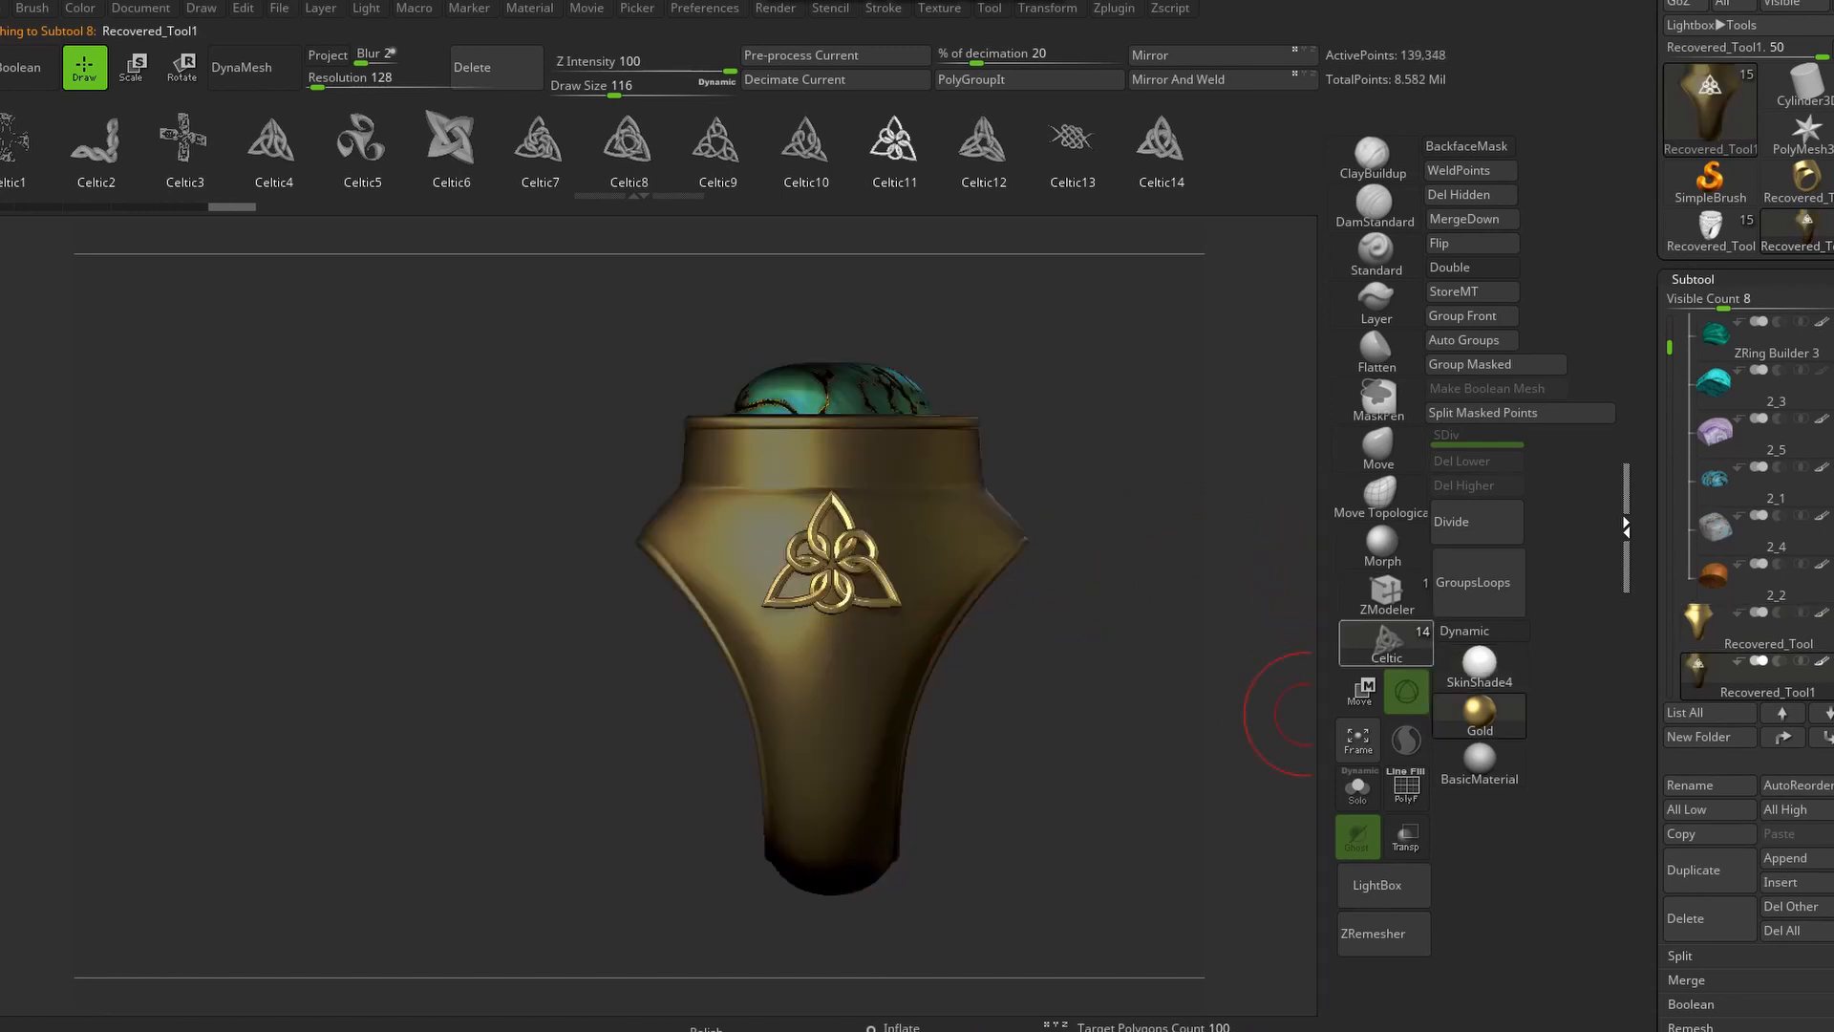
{"action": "right_click_drag", "start_coordinate": [1265, 711], "coordinate": [965, 712]}
{"action": "right_click_drag", "start_coordinate": [756, 540], "coordinate": [970, 559]}
{"action": "right_click_drag", "start_coordinate": [969, 559], "coordinate": [874, 560], "text": "ctrl"}
{"action": "right_click_drag", "start_coordinate": [874, 559], "coordinate": [874, 611], "text": "ctrl"}
{"action": "right_click_drag", "start_coordinate": [843, 449], "coordinate": [840, 496], "text": "ctrl"}
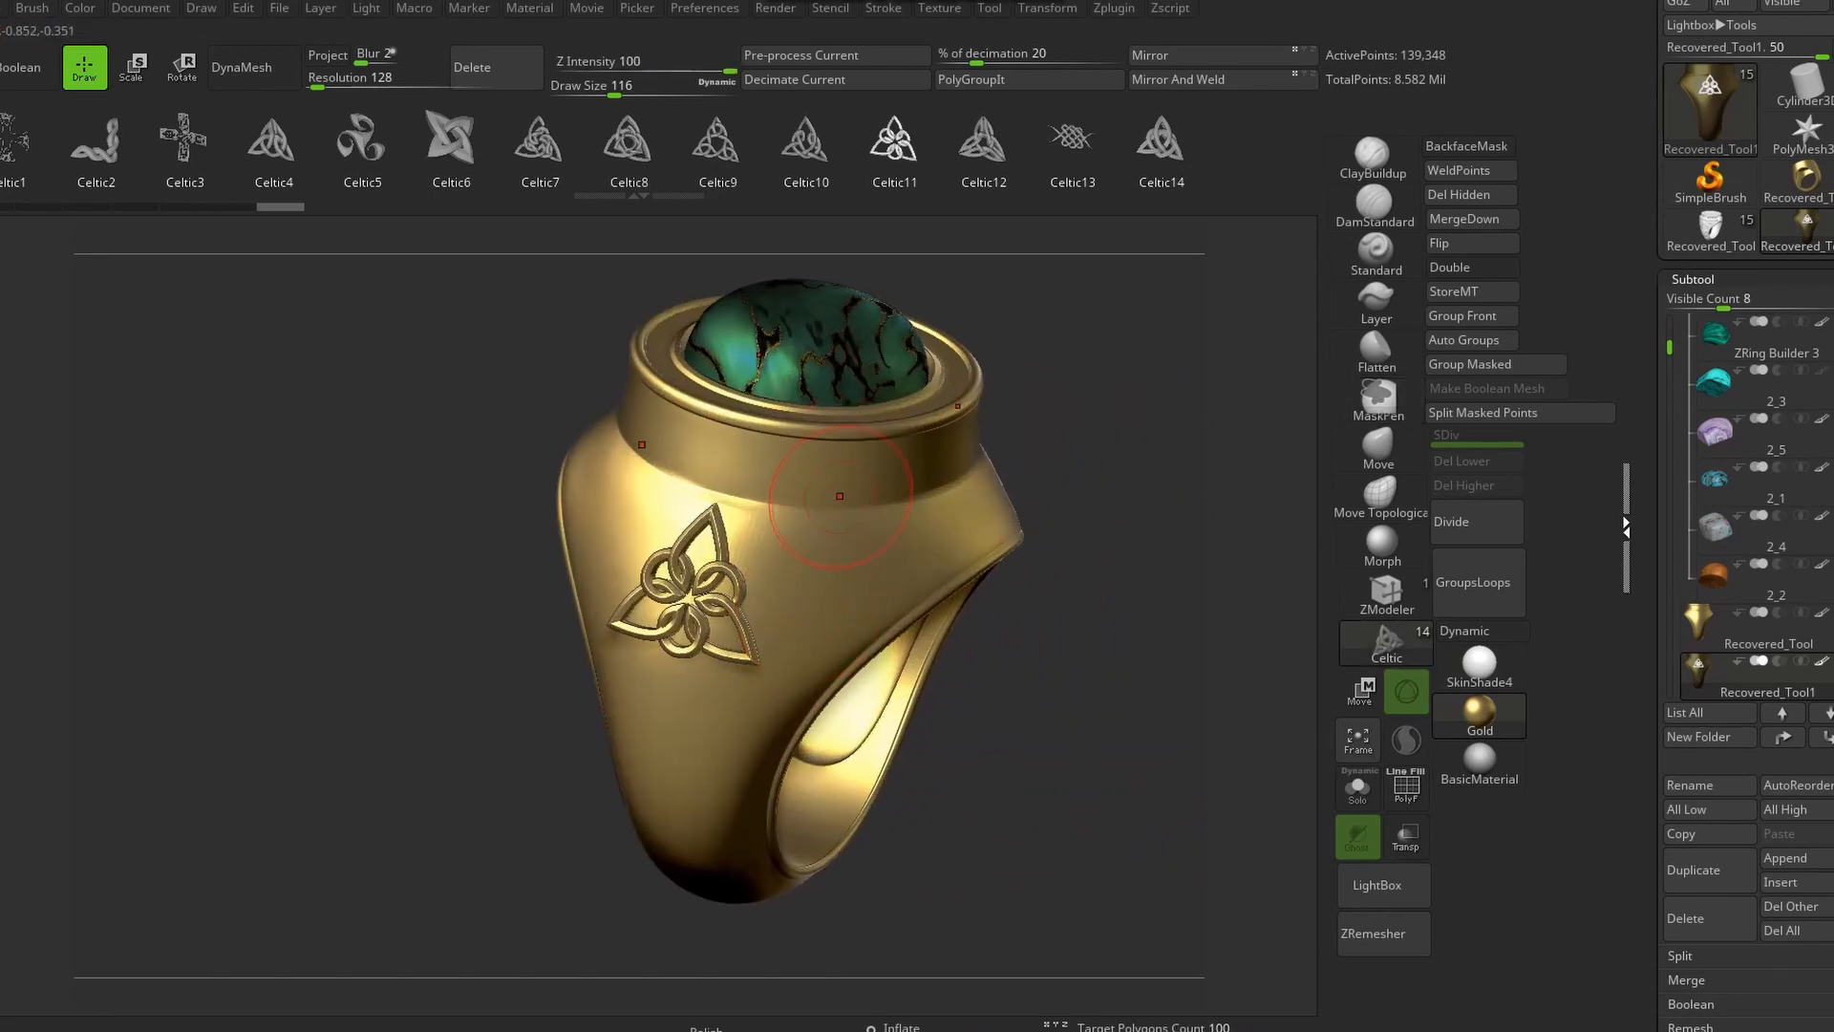
{"action": "right_click_drag", "start_coordinate": [777, 429], "coordinate": [777, 601], "text": "ctrl"}
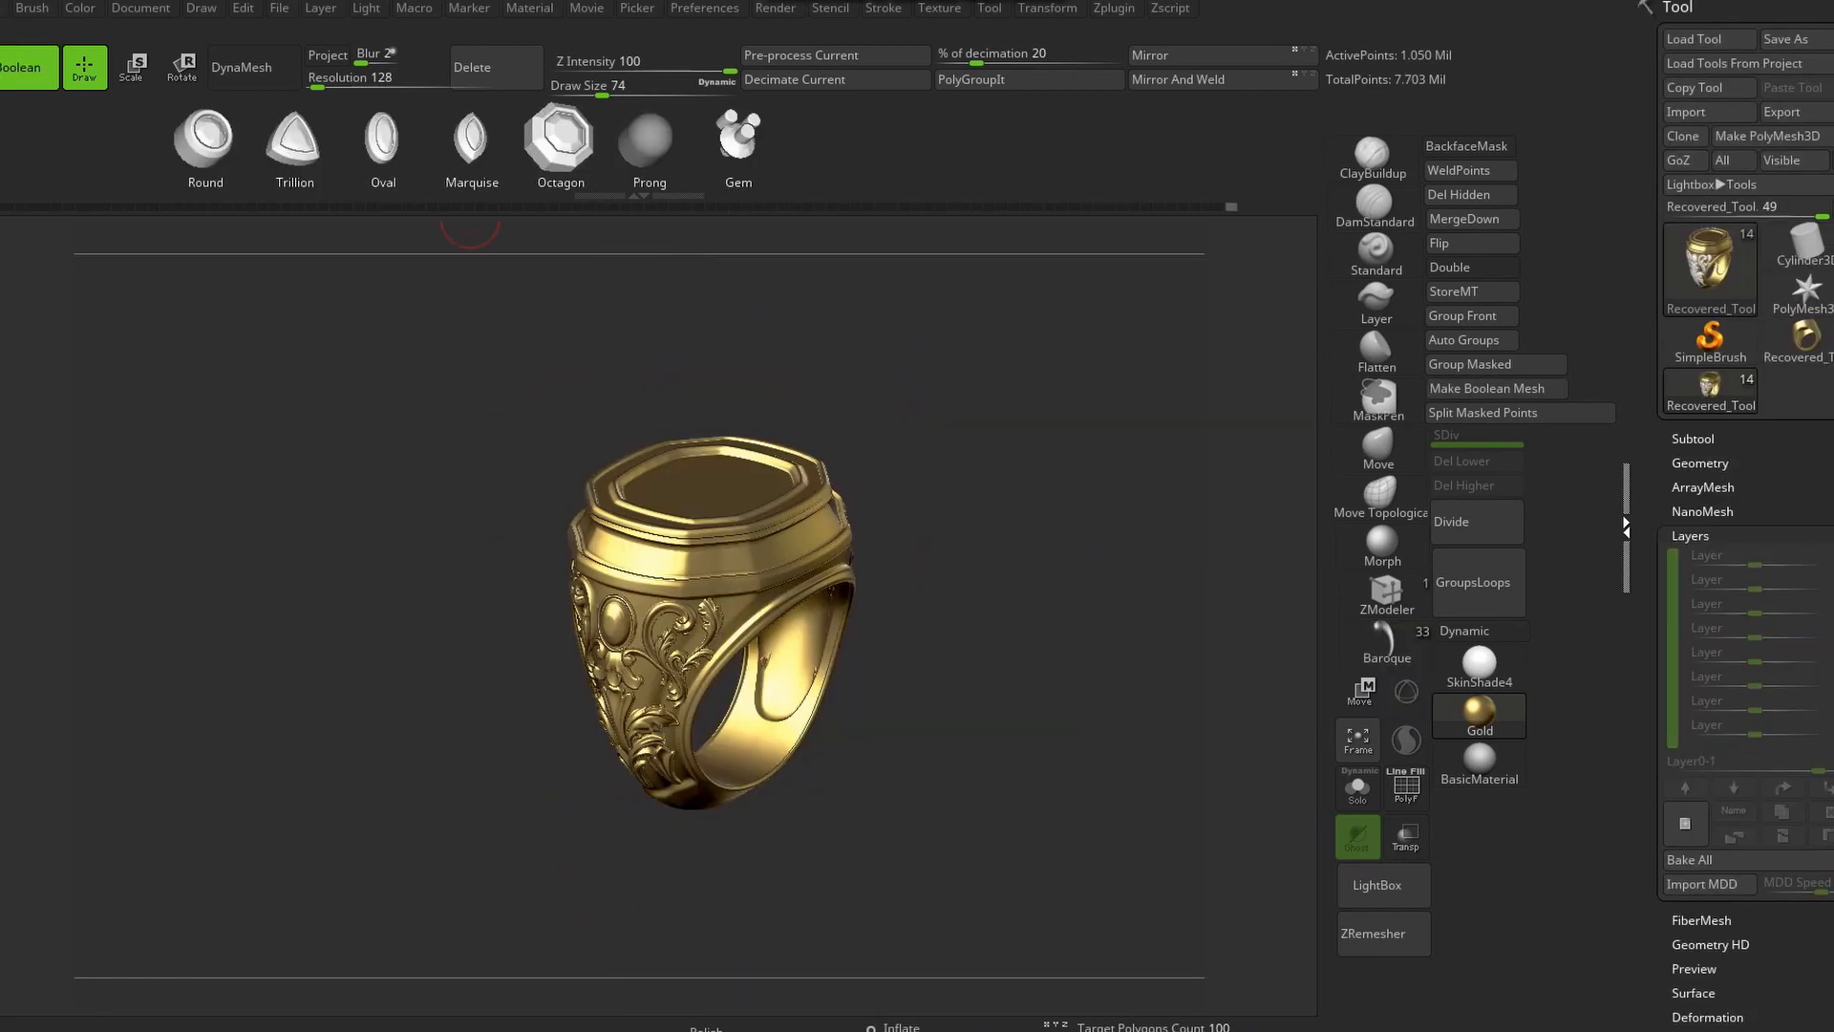
Try an Octagon gem setting at the centre above the finger opening of the baroque ring
{"action": "right_click_drag", "start_coordinate": [898, 573], "coordinate": [703, 543]}
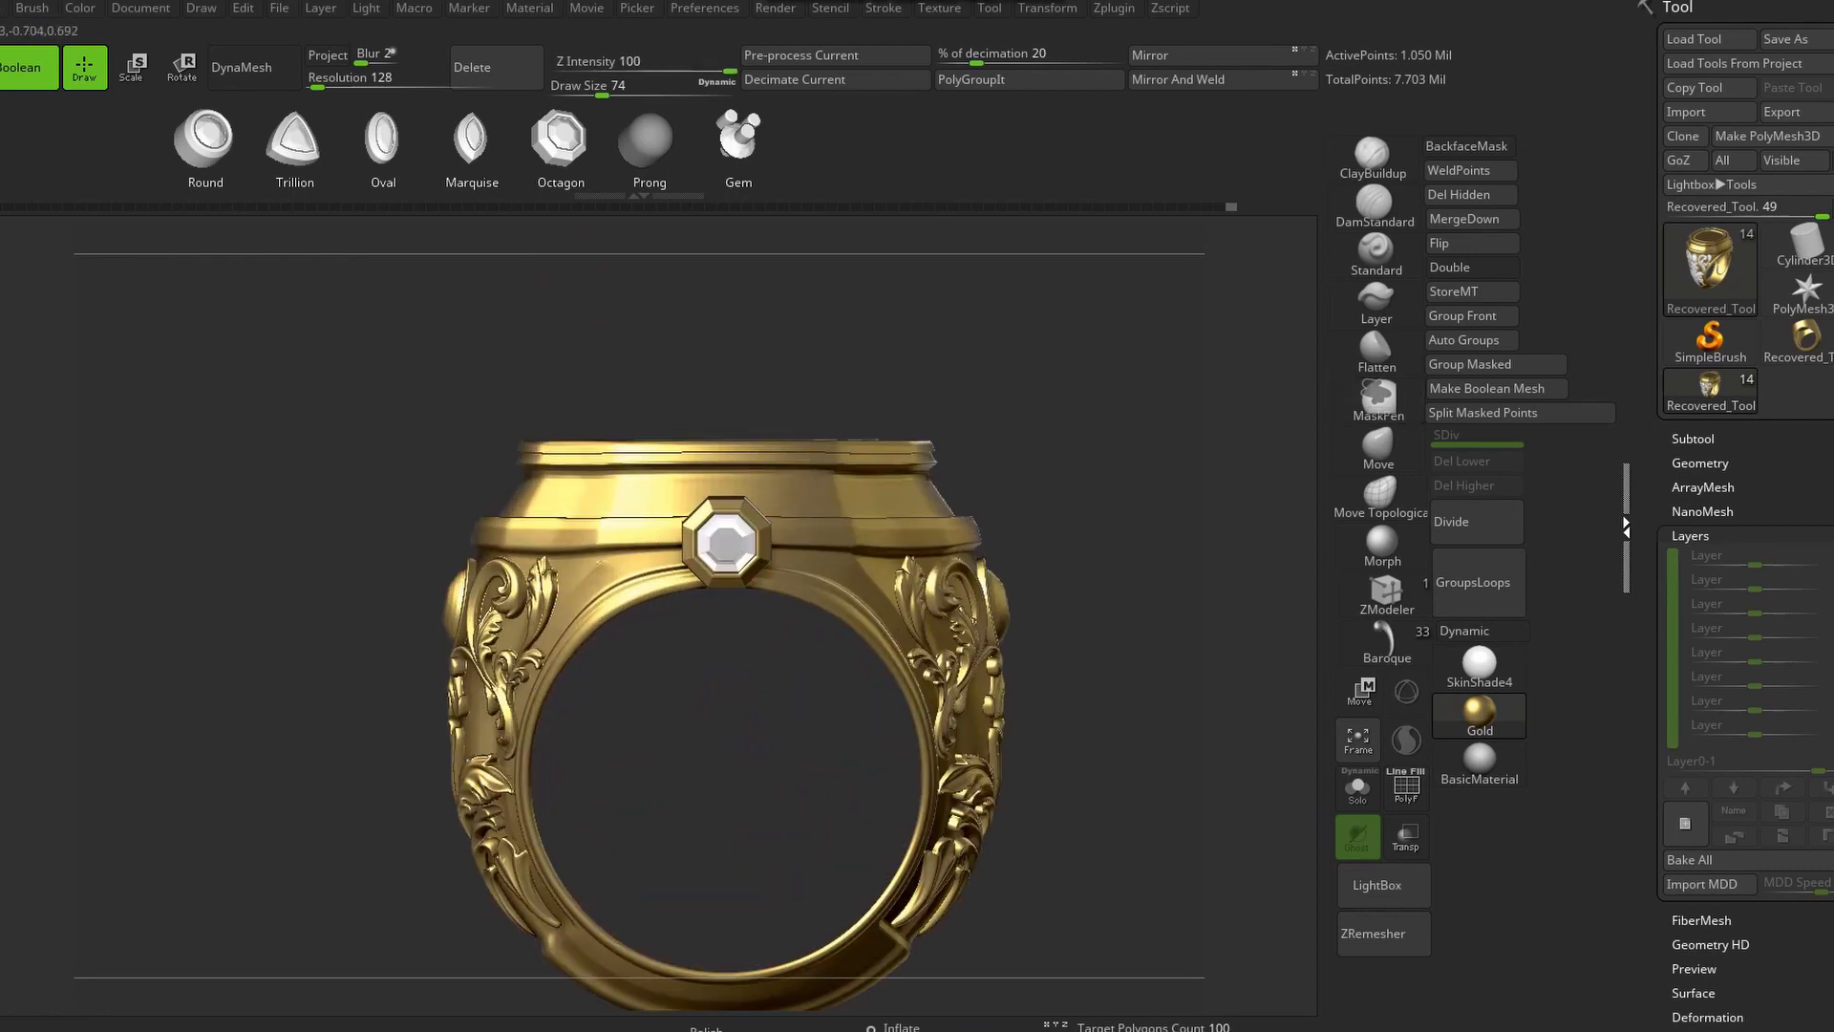
{"action": "right_click_drag", "start_coordinate": [573, 573], "coordinate": [764, 602]}
{"action": "right_click_drag", "start_coordinate": [764, 602], "coordinate": [765, 564], "text": "ctrl"}
Undo the octagon gem and insert a Trillion gem setting centred above the finger opening
{"action": "left_click", "coordinate": [293, 139]}
{"action": "key", "text": "ctrl+z"}
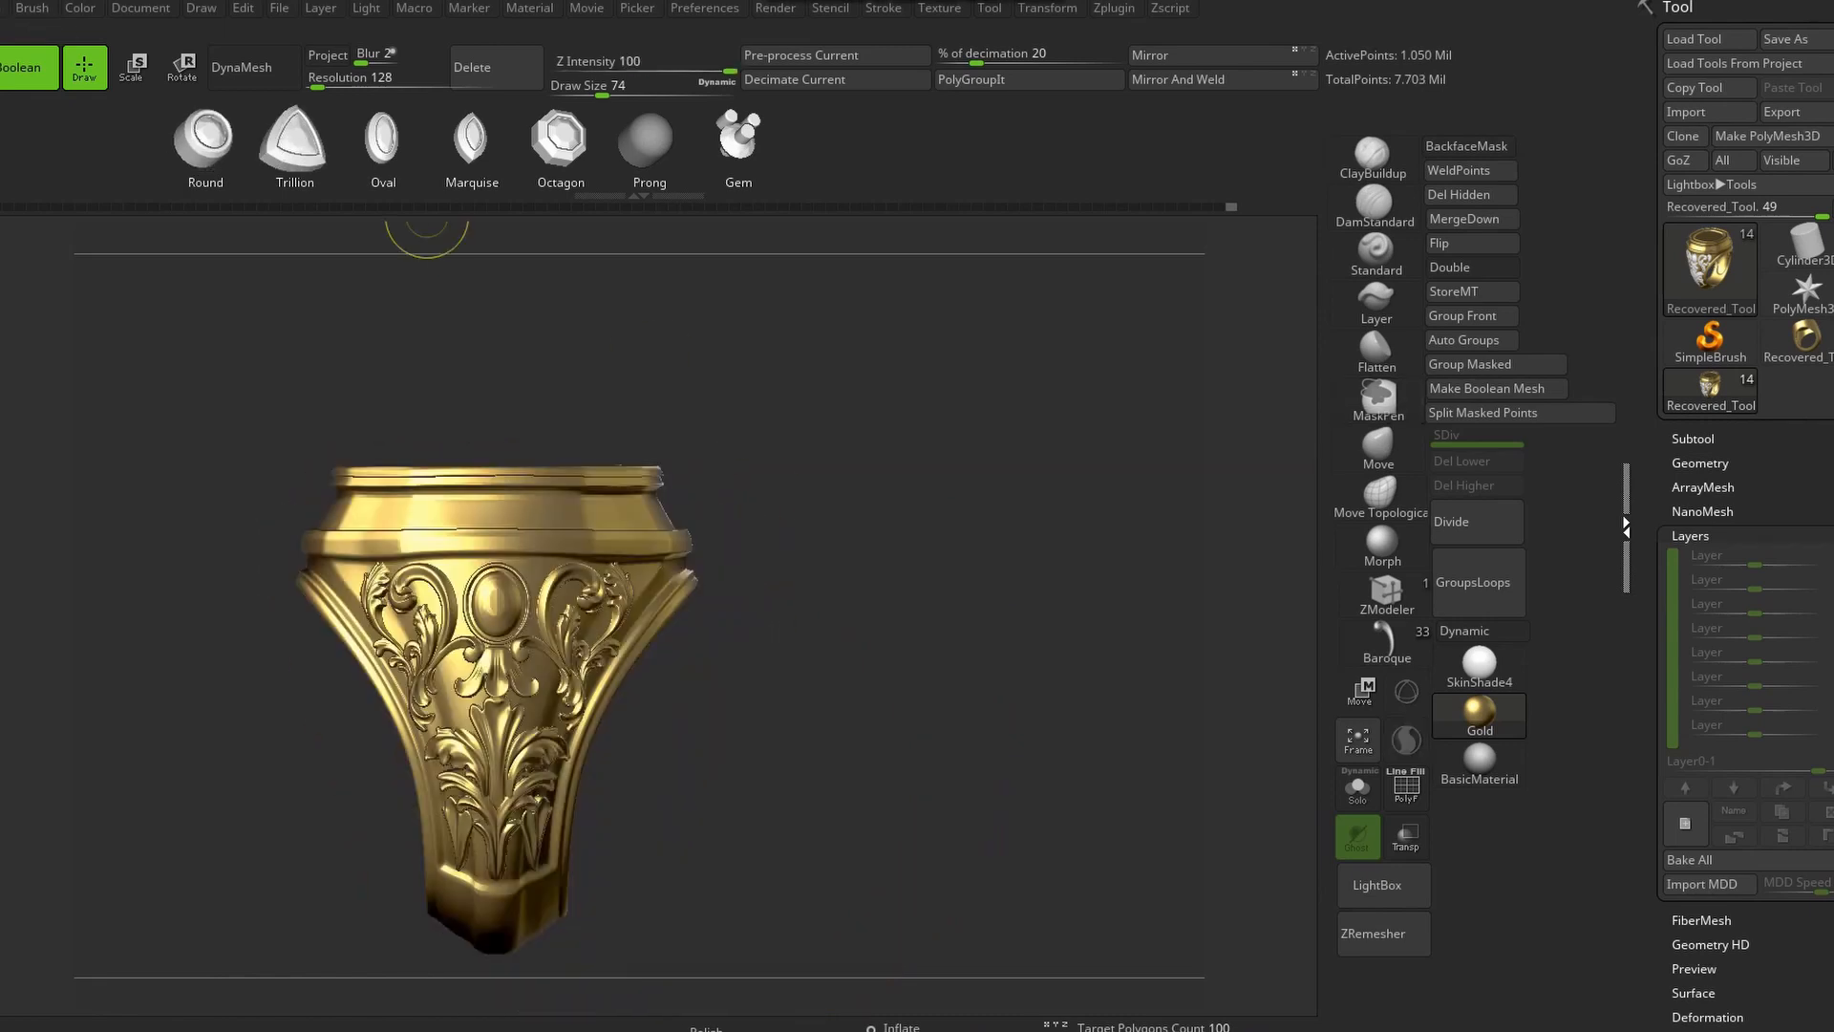
{"action": "right_click_drag", "start_coordinate": [554, 497], "coordinate": [368, 498]}
{"action": "left_click_drag", "start_coordinate": [719, 566], "coordinate": [719, 590]}
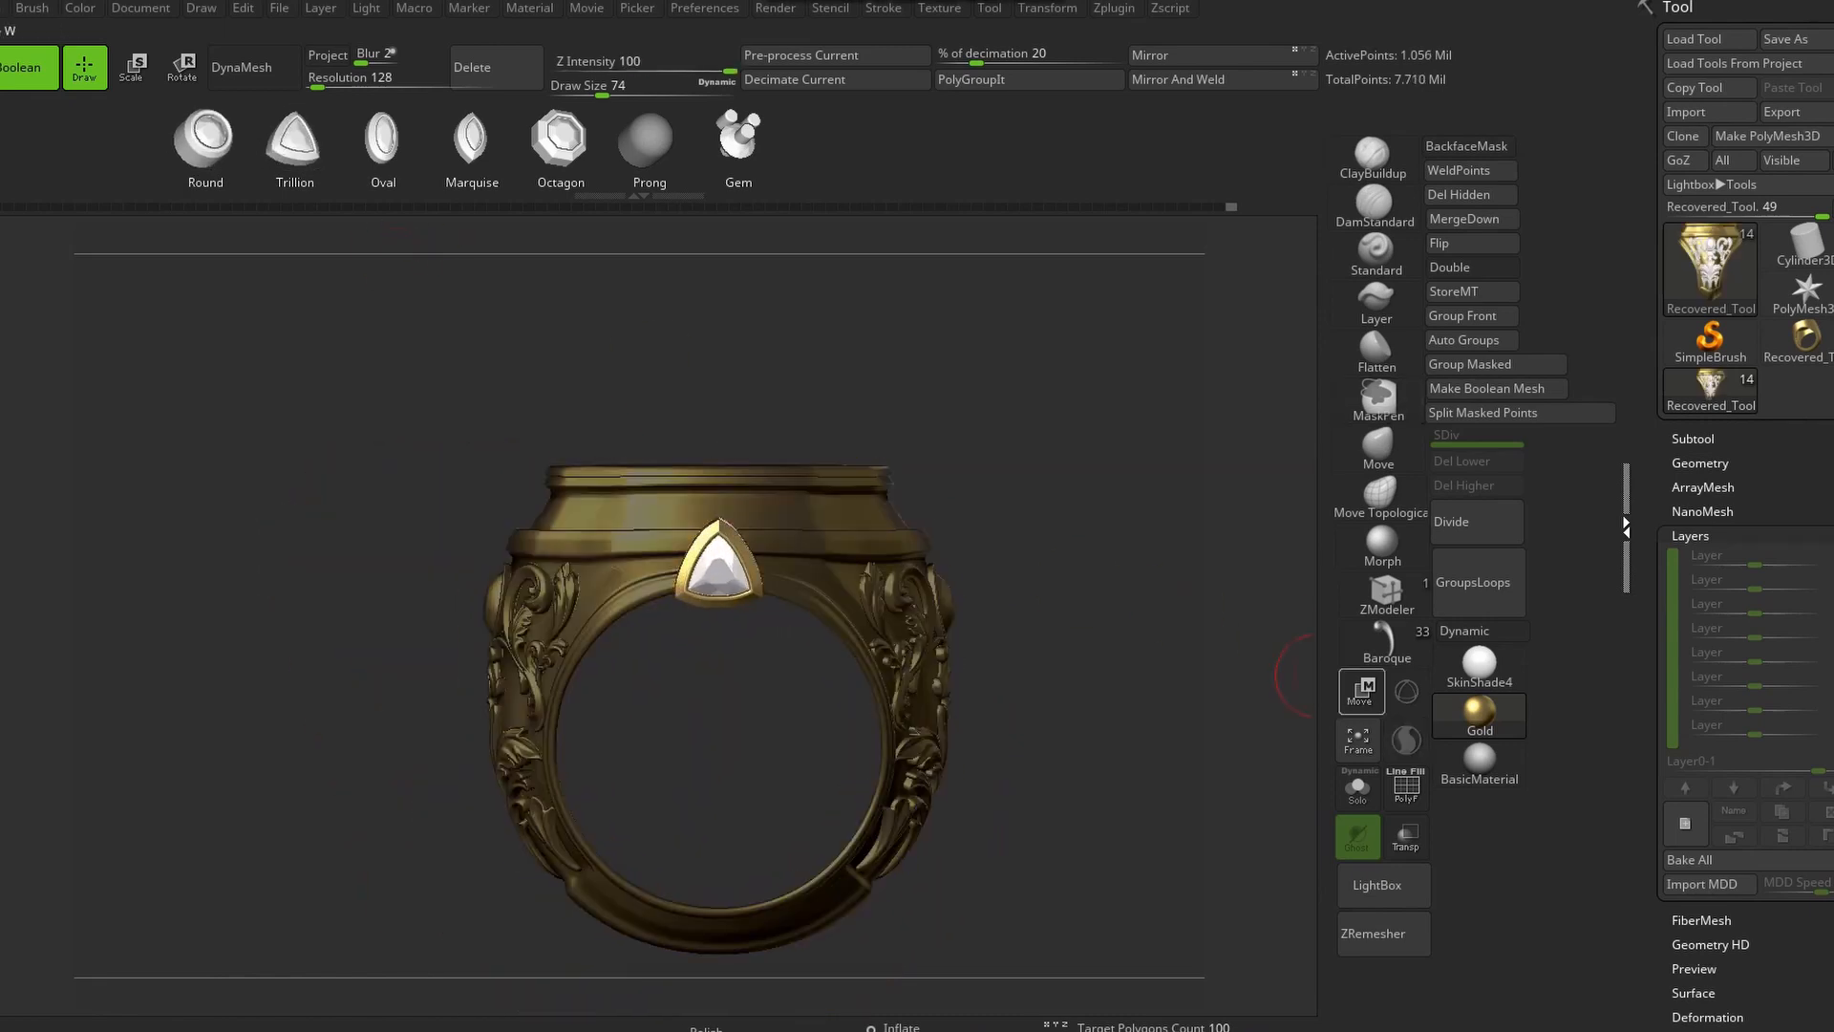
Raise the Trillion gem setting slightly and push it inward against the ring's collar with the Move gizmo
{"action": "left_click", "coordinate": [1361, 691]}
{"action": "right_click_drag", "start_coordinate": [869, 534], "coordinate": [869, 620], "text": "ctrl"}
{"action": "left_click", "coordinate": [570, 450]}
{"action": "left_click", "coordinate": [619, 469]}
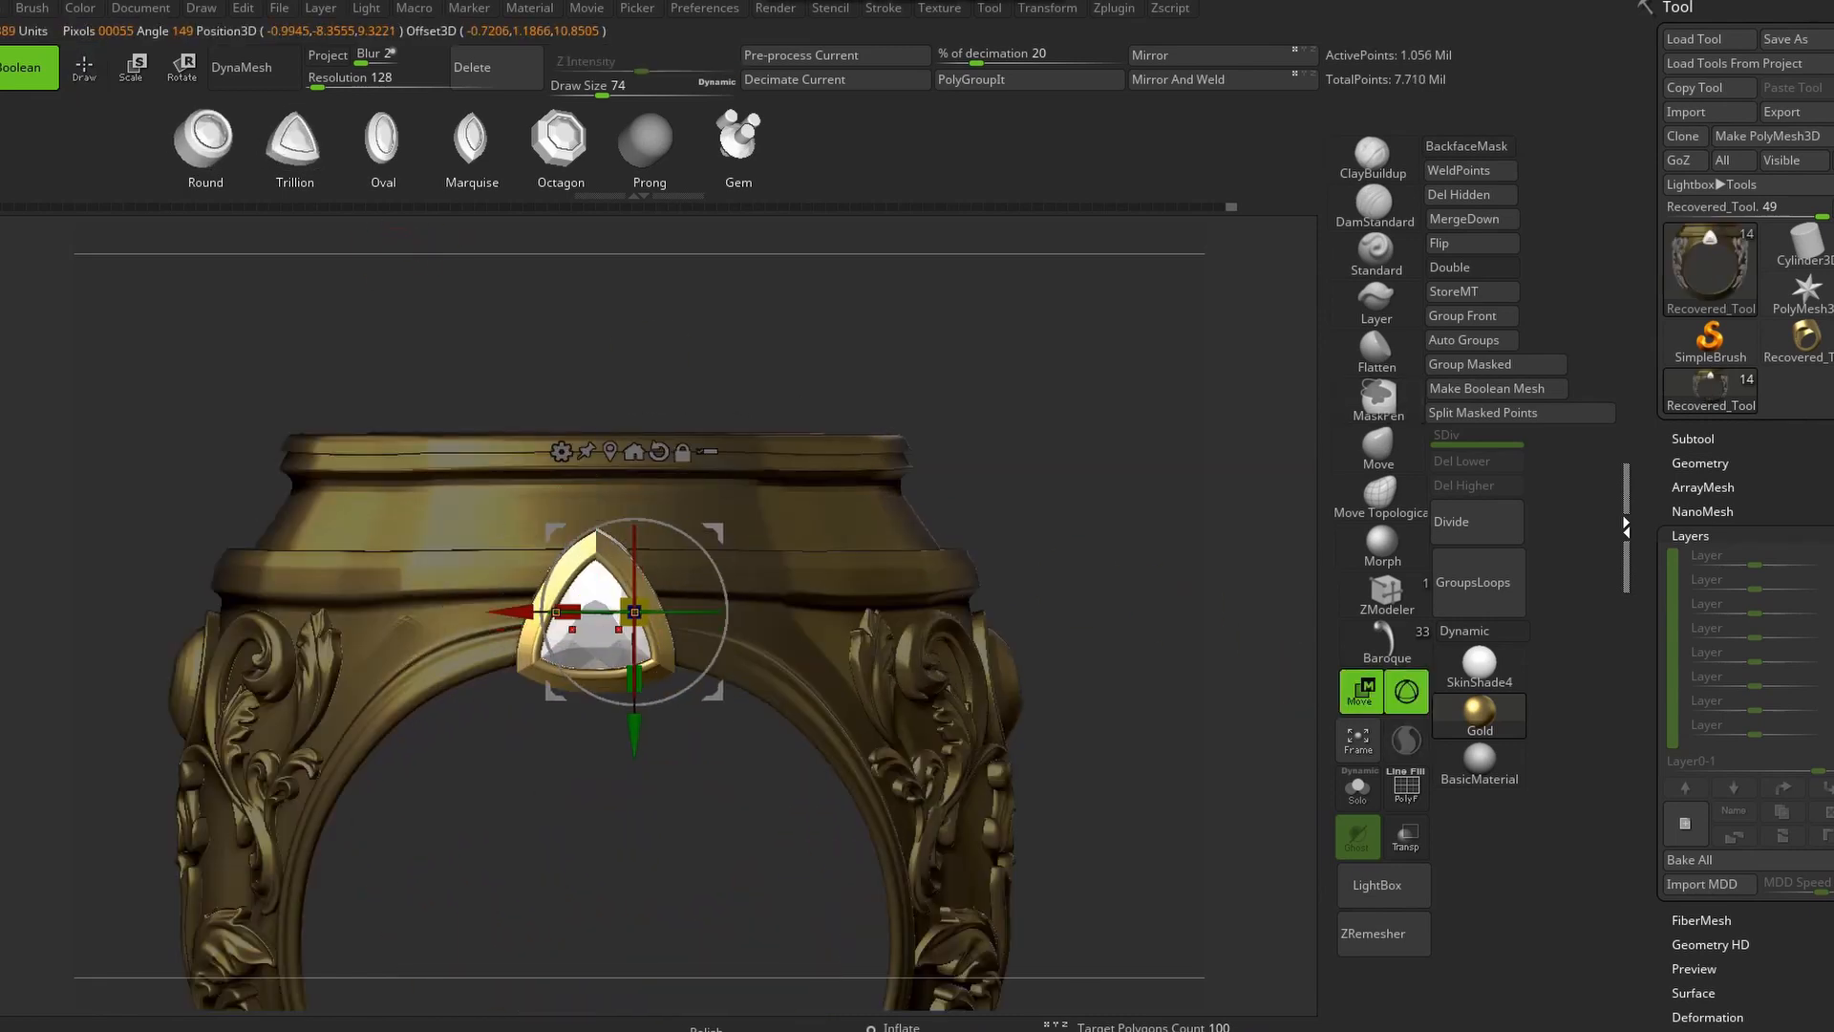
{"action": "right_click_drag", "start_coordinate": [620, 573], "coordinate": [697, 594]}
{"action": "left_click_drag", "start_coordinate": [634, 728], "coordinate": [634, 705]}
{"action": "right_click_drag", "start_coordinate": [649, 707], "coordinate": [783, 707]}
{"action": "left_click_drag", "start_coordinate": [841, 613], "coordinate": [825, 610]}
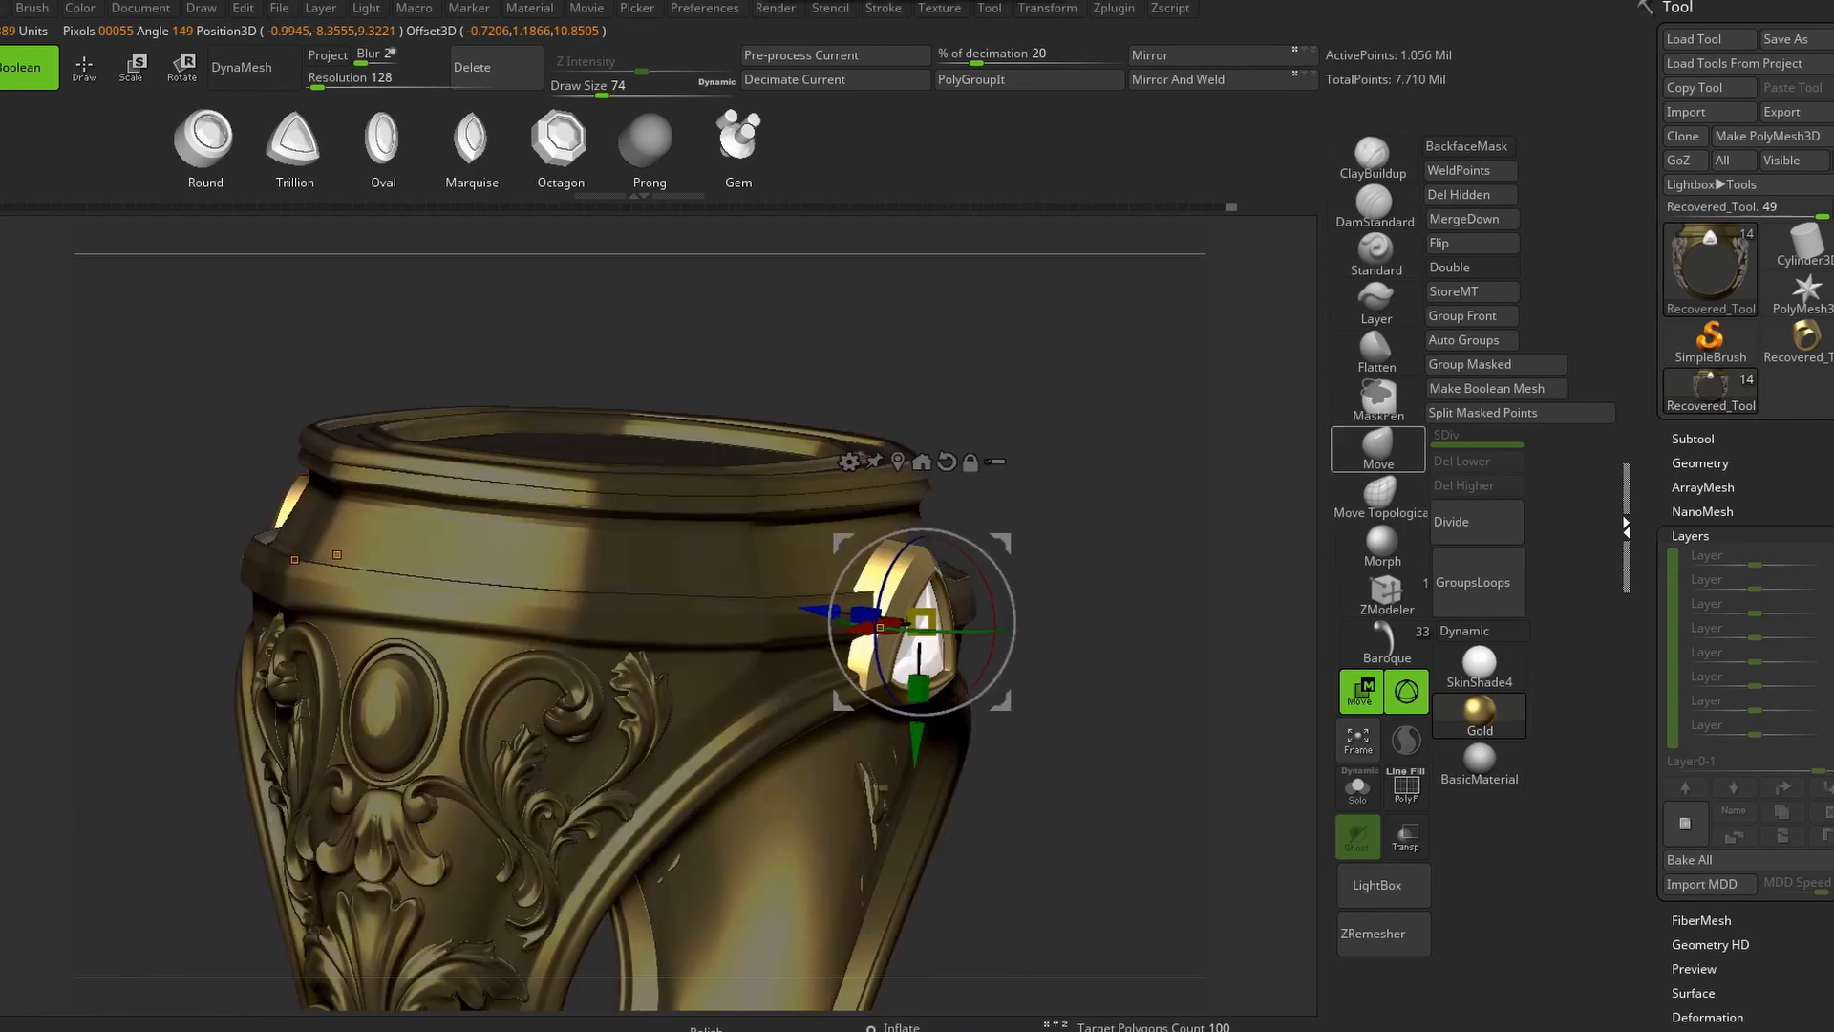
Mask everything except the Trillion gem settings and tilt them to follow the slope of the collar
{"action": "left_click", "coordinate": [1378, 446]}
{"action": "key", "text": "q"}
{"action": "left_click_drag", "start_coordinate": [1089, 383], "coordinate": [1137, 429], "text": "ctrl"}
{"action": "right_click_drag", "start_coordinate": [1079, 459], "coordinate": [1002, 439], "text": "shift"}
{"action": "right_click_drag", "start_coordinate": [1041, 573], "coordinate": [1041, 497], "text": "ctrl"}
{"action": "key", "text": "w"}
{"action": "left_click", "coordinate": [900, 535], "text": "ctrl"}
{"action": "left_click_drag", "start_coordinate": [986, 566], "coordinate": [986, 559]}
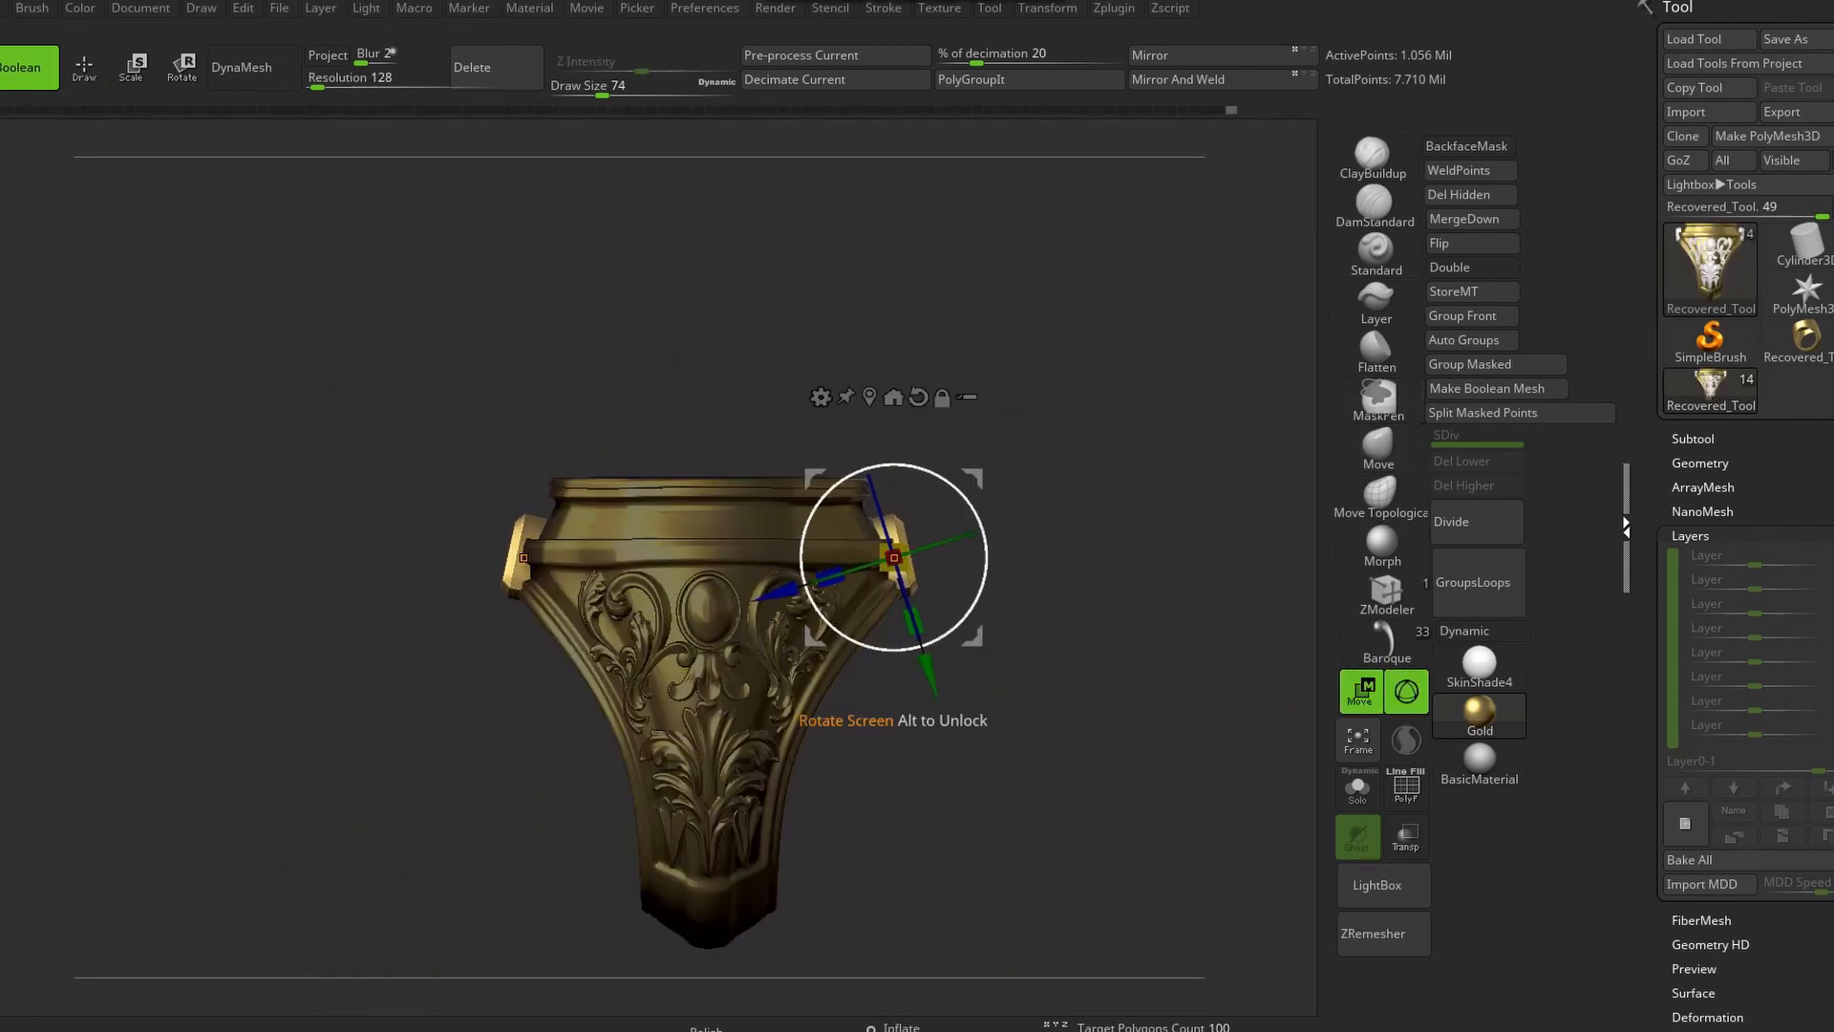
Nudge the tilted Trillion settings closer to the collar and slightly upward
{"action": "right_click_drag", "start_coordinate": [987, 558], "coordinate": [987, 649], "text": "ctrl"}
{"action": "left_click_drag", "start_coordinate": [972, 636], "coordinate": [959, 629]}
{"action": "right_click_drag", "start_coordinate": [1060, 593], "coordinate": [852, 585], "text": "shift"}
{"action": "left_click_drag", "start_coordinate": [879, 659], "coordinate": [879, 647]}
{"action": "right_click_drag", "start_coordinate": [898, 706], "coordinate": [898, 650], "text": "ctrl"}
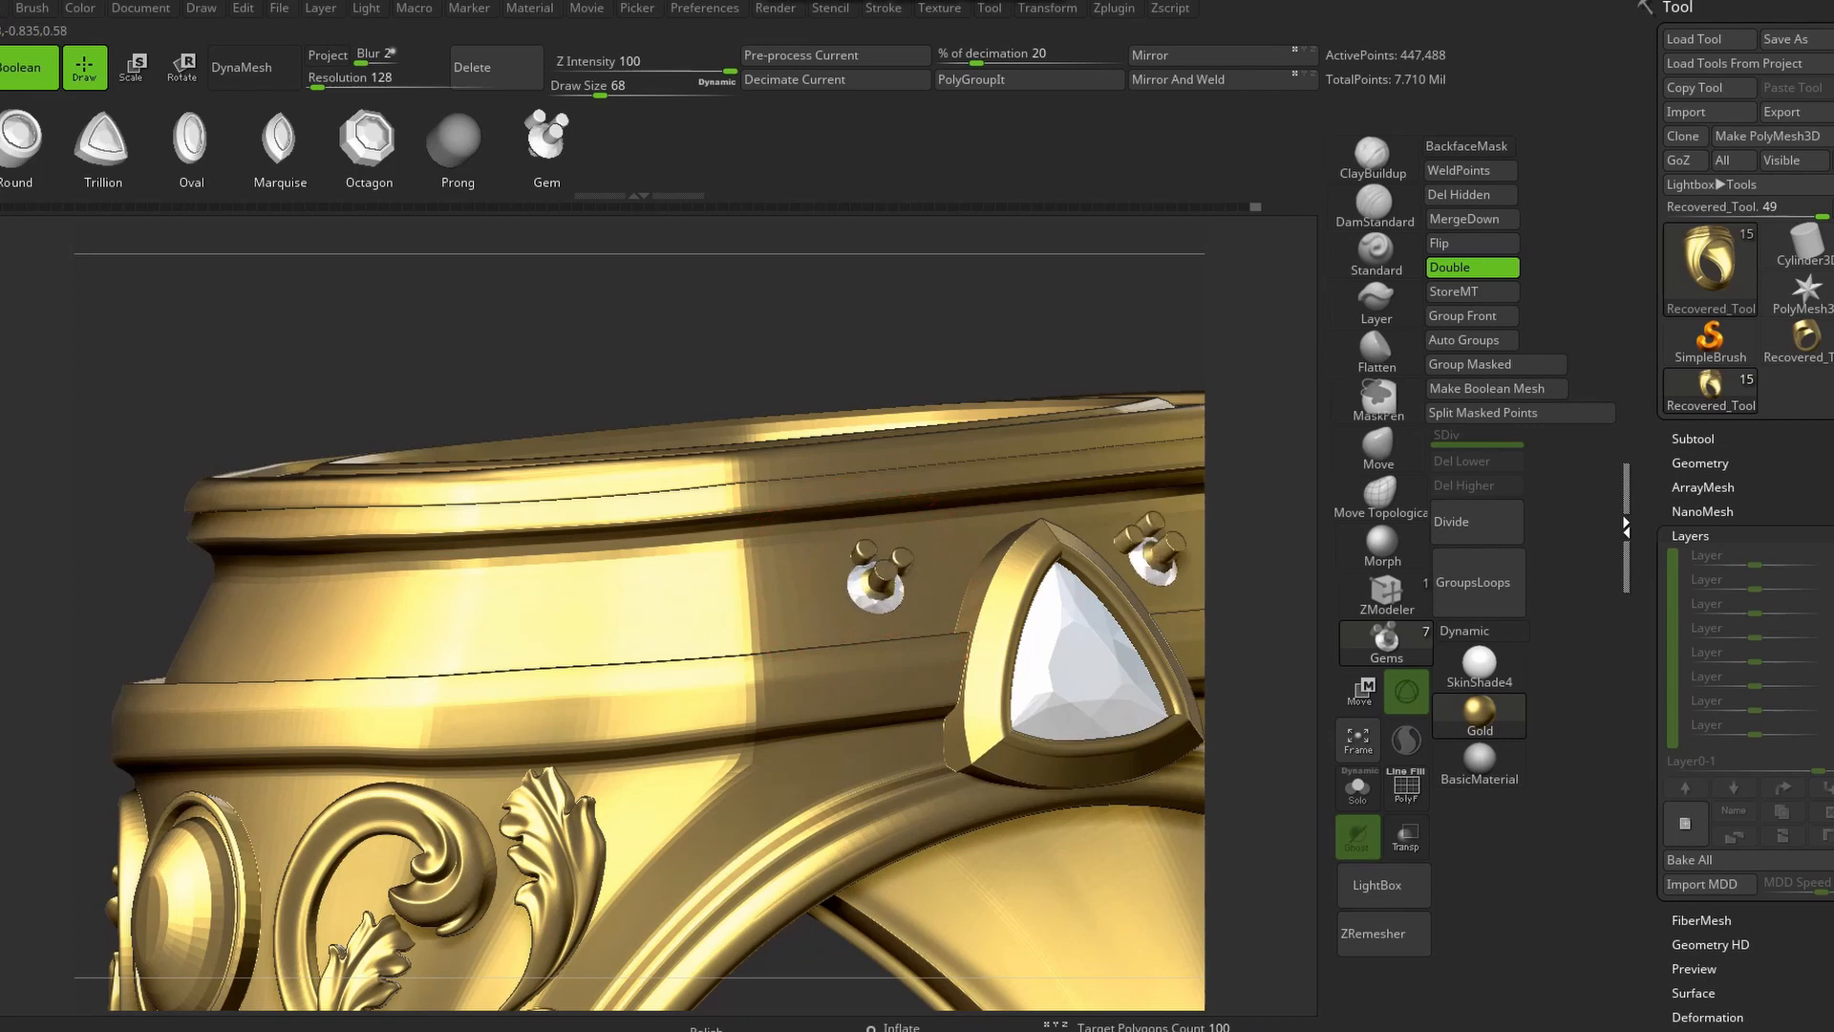
Insert three round Gem pieces with prongs side by side along the collar, next to the Trillion setting
{"action": "left_click_drag", "start_coordinate": [873, 611], "coordinate": [829, 599]}
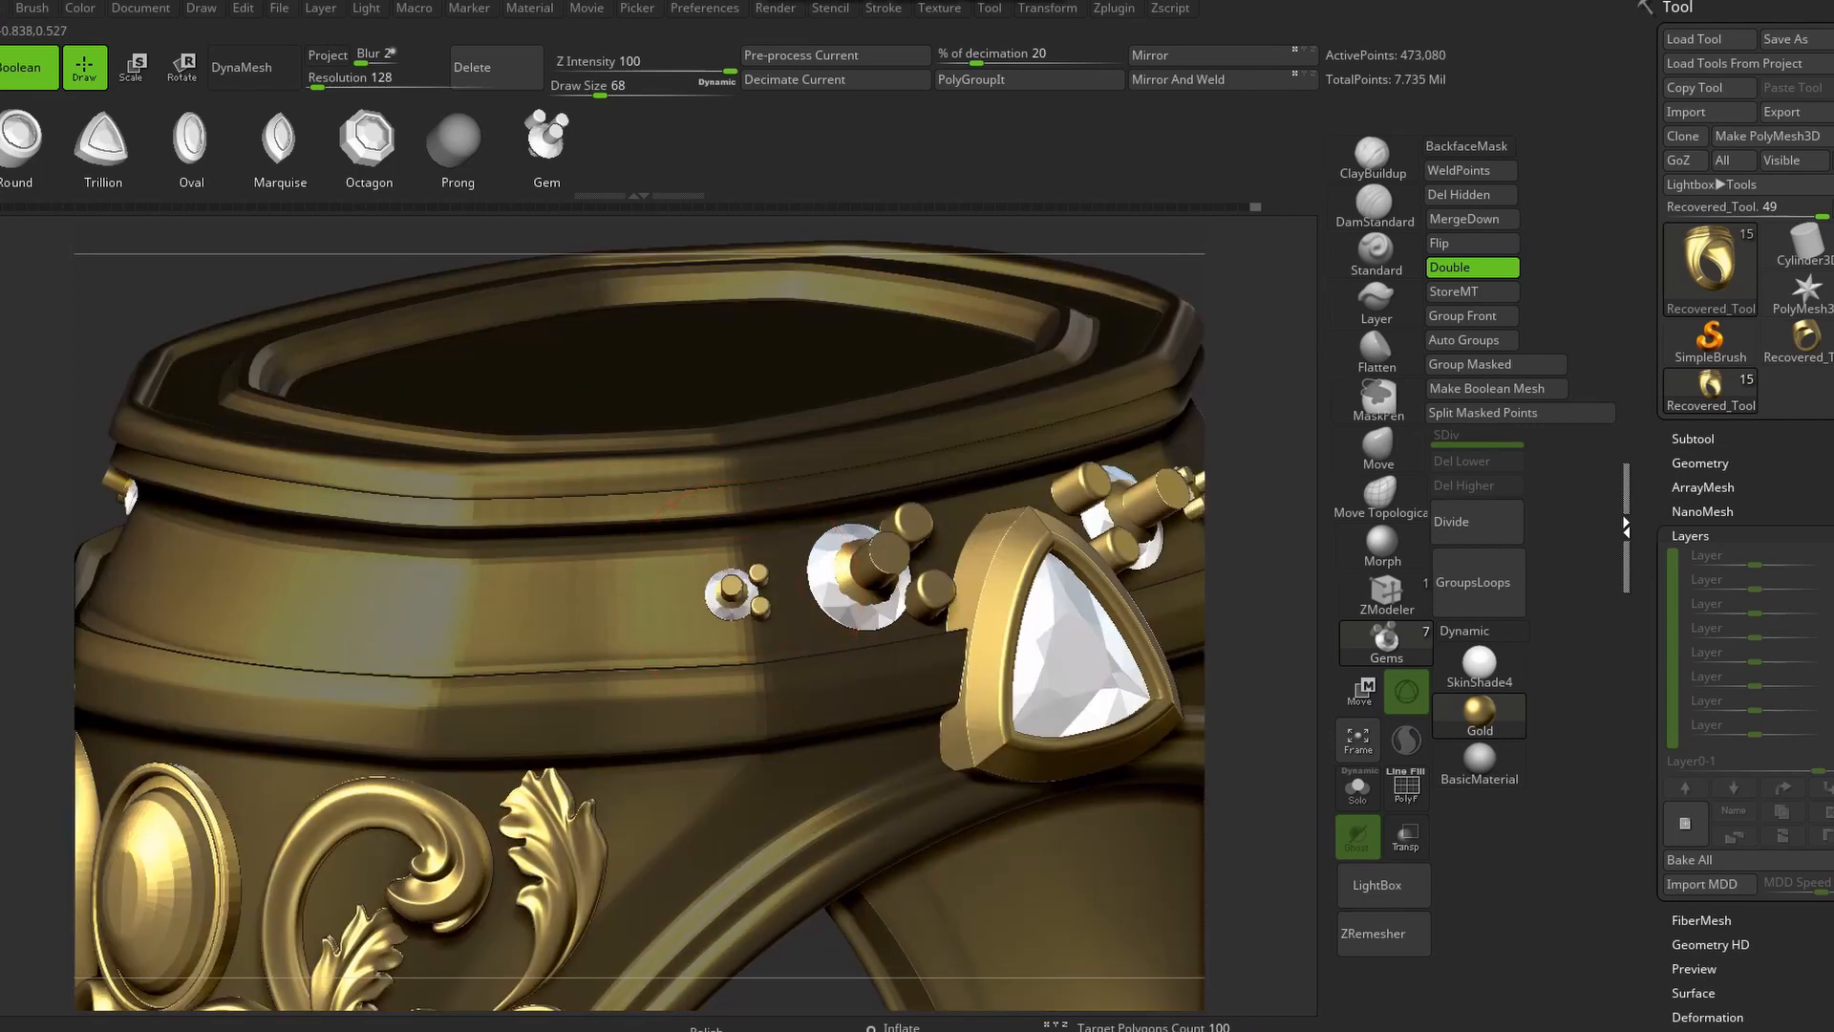
{"action": "mouse_move", "coordinate": [712, 590]}
{"action": "left_mouse_down"}
{"action": "mouse_move", "coordinate": [683, 585]}
{"action": "mouse_move", "coordinate": [705, 583]}
{"action": "left_mouse_up"}
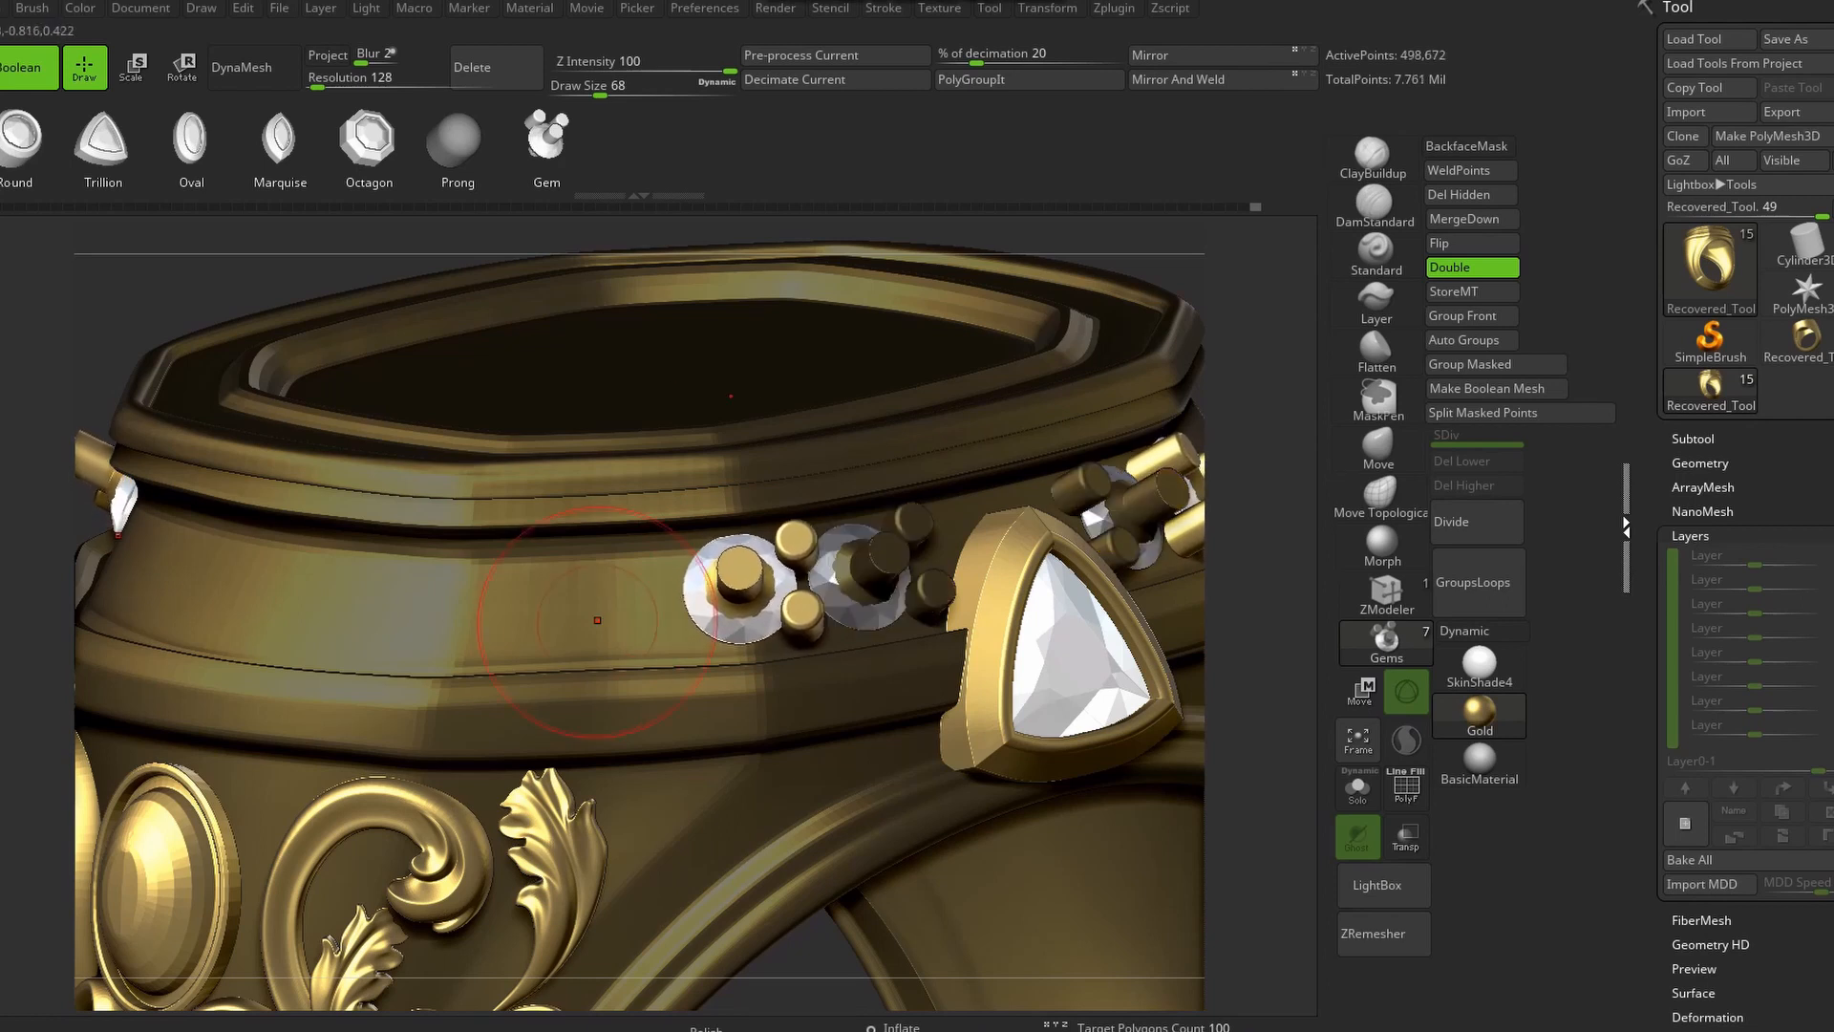
{"action": "right_click_drag", "start_coordinate": [598, 618], "coordinate": [623, 593]}
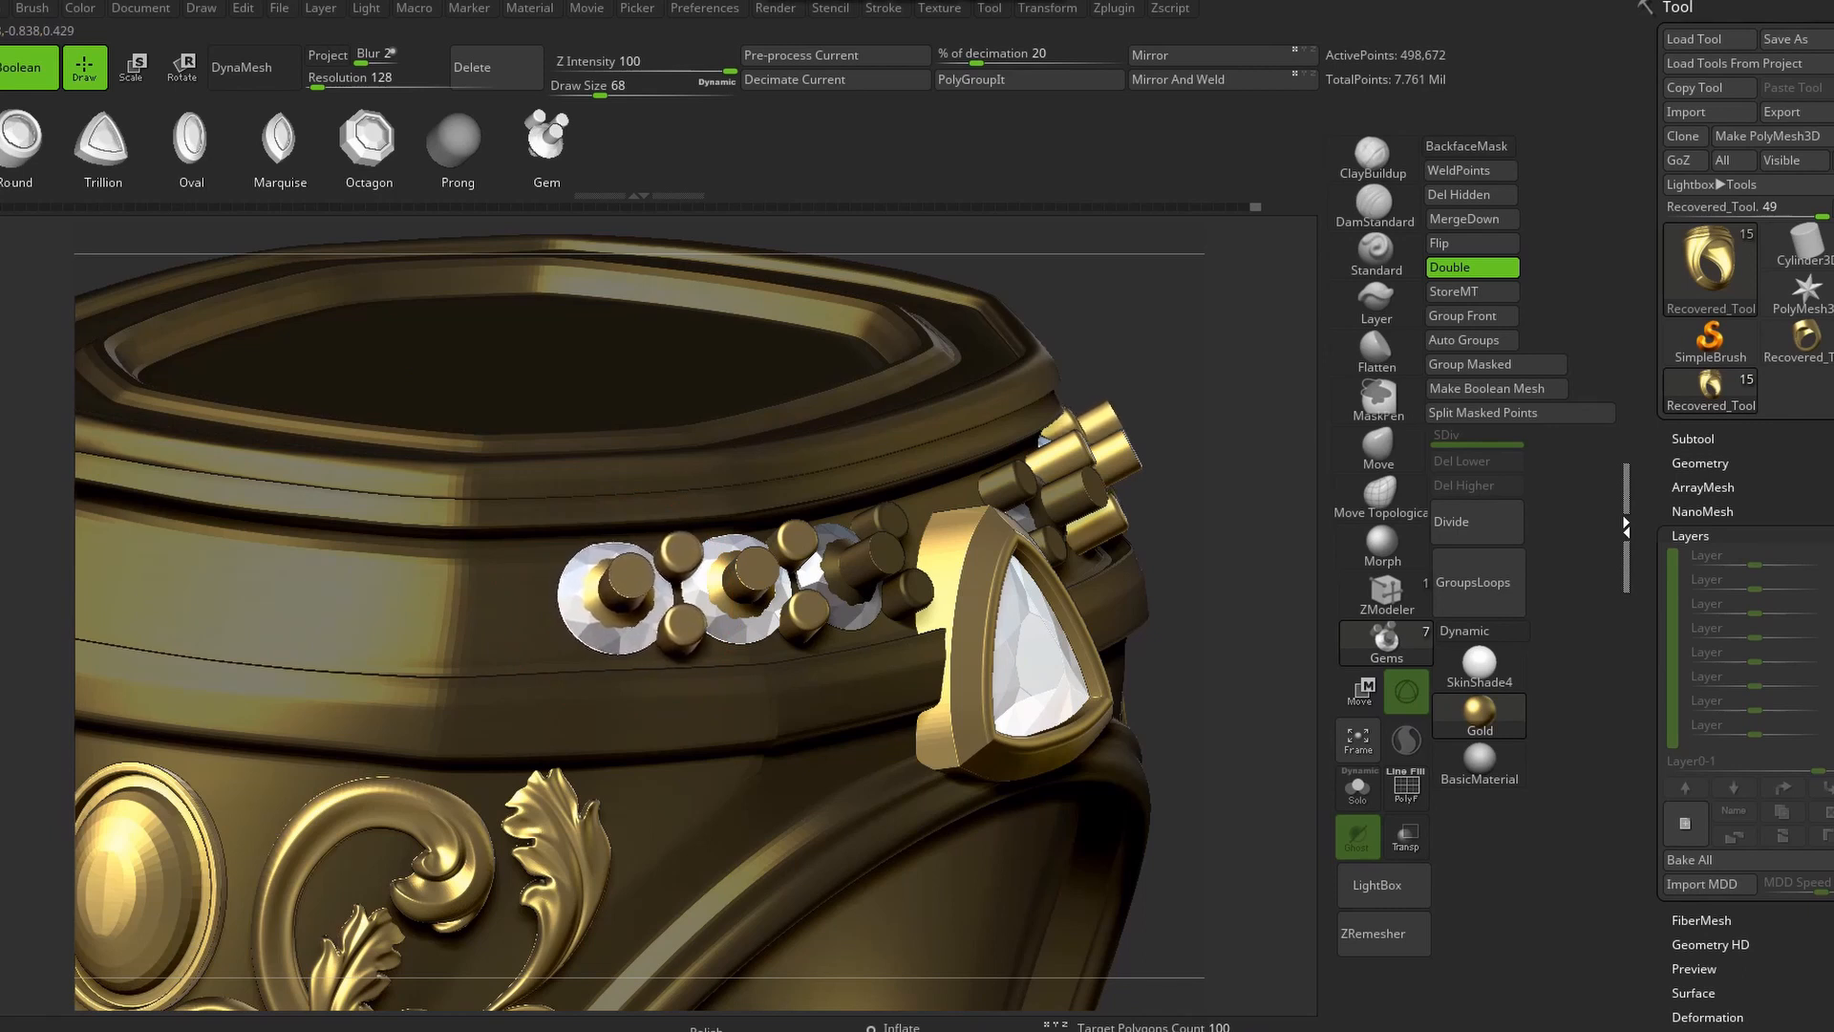
Insert more round Gem pieces to continue the row along the ring's collar, and clear the mask
{"action": "right_click_drag", "start_coordinate": [401, 584], "coordinate": [454, 598]}
{"action": "left_click_drag", "start_coordinate": [476, 600], "coordinate": [289, 624]}
{"action": "right_click_drag", "start_coordinate": [325, 616], "coordinate": [392, 549]}
{"action": "right_click_drag", "start_coordinate": [391, 612], "coordinate": [630, 496], "text": "ctrl"}
{"action": "right_click_drag", "start_coordinate": [573, 477], "coordinate": [534, 573], "text": "ctrl"}
{"action": "left_click_drag", "start_coordinate": [485, 535], "coordinate": [451, 538]}
{"action": "left_click_drag", "start_coordinate": [1032, 344], "coordinate": [1070, 392], "text": "ctrl"}
{"action": "right_click_drag", "start_coordinate": [1051, 458], "coordinate": [993, 449]}
{"action": "right_click_drag", "start_coordinate": [1019, 478], "coordinate": [1019, 385], "text": "ctrl"}
{"action": "left_click", "coordinate": [1380, 497]}
{"action": "key", "text": "space"}
{"action": "left_click_drag", "start_coordinate": [721, 477], "coordinate": [764, 476]}
{"action": "mouse_move", "coordinate": [995, 411]}
{"action": "right_mouse_down", "text": "ctrl"}
{"action": "mouse_move", "coordinate": [995, 485]}
{"action": "mouse_move", "coordinate": [1079, 484]}
{"action": "right_mouse_up", "text": "ctrl"}
{"action": "right_click_drag", "start_coordinate": [1079, 484], "coordinate": [1079, 573], "text": "ctrl"}
{"action": "mouse_move", "coordinate": [245, 506]}
{"action": "left_mouse_down", "text": "ctrl"}
{"action": "mouse_move", "coordinate": [559, 482]}
{"action": "mouse_move", "coordinate": [172, 501]}
{"action": "left_mouse_up", "text": "ctrl"}
{"action": "key", "text": "ctrl+z"}
{"action": "key", "text": "ctrl+z"}
{"action": "key", "text": "ctrl+z"}
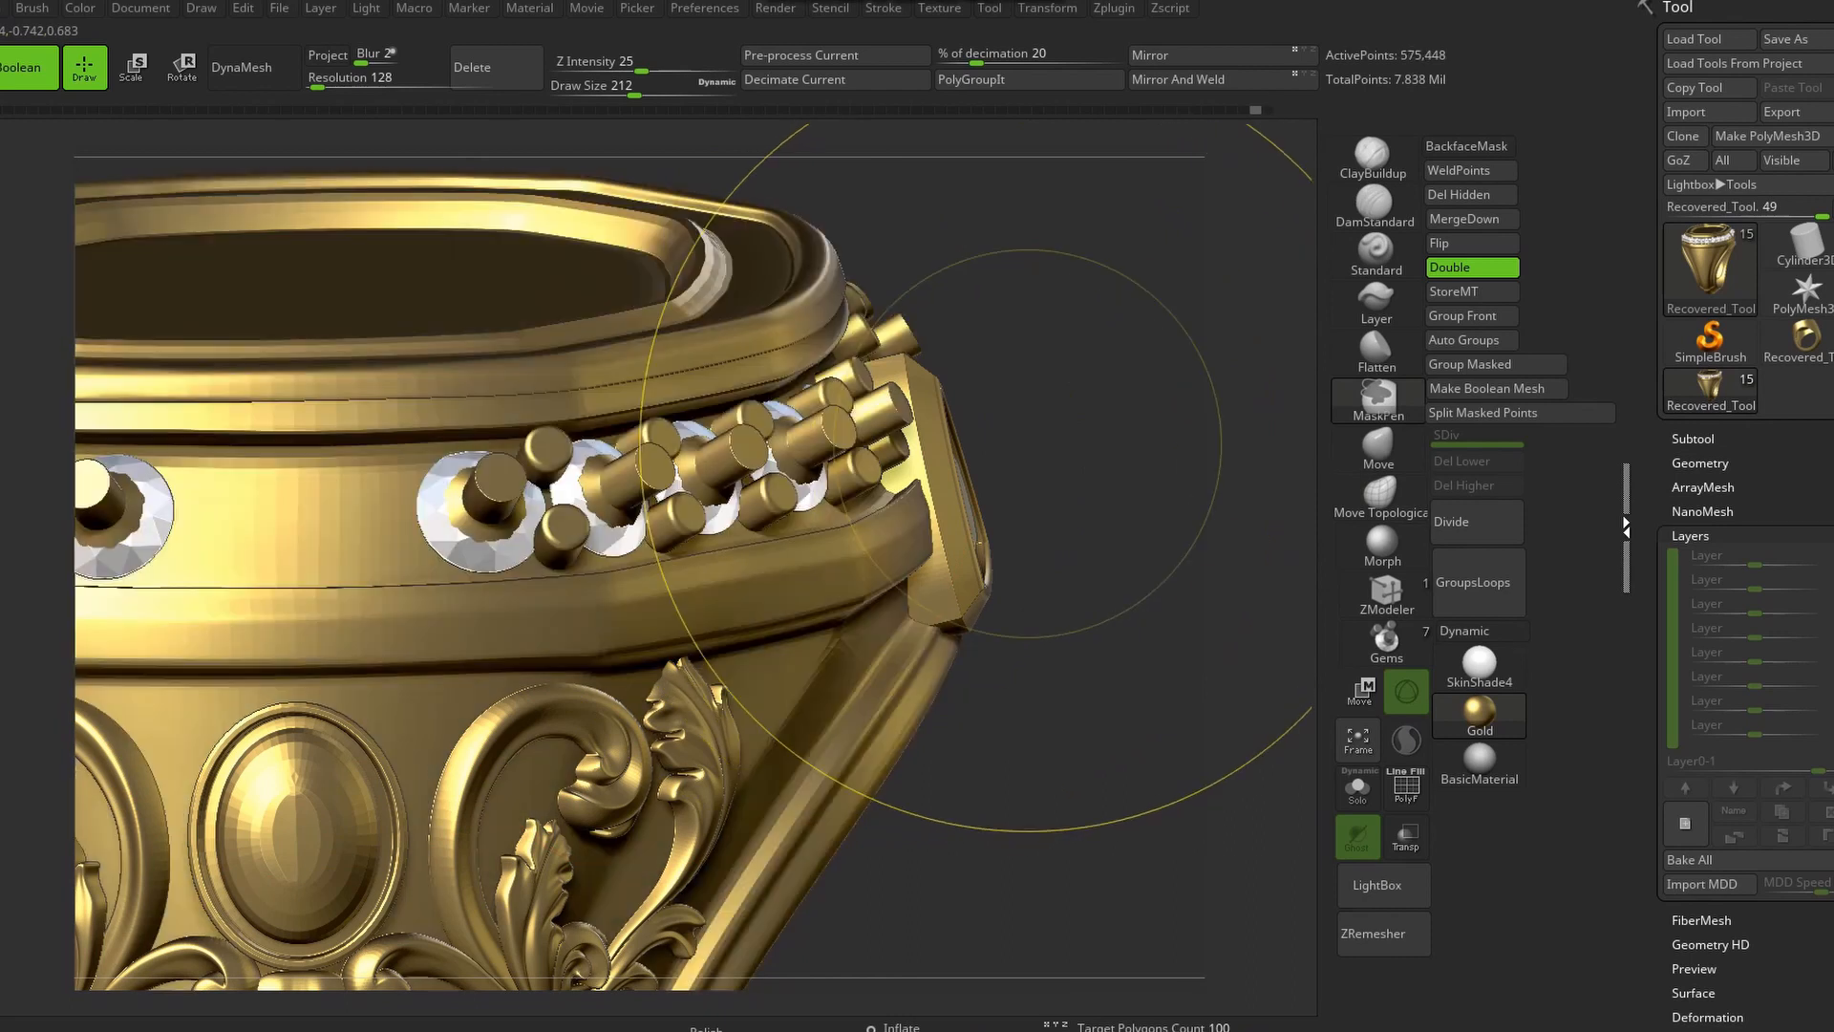
Insert two Prong pieces on the free side of the outermost round gem, and clear the mask
{"action": "left_click", "coordinate": [1386, 638]}
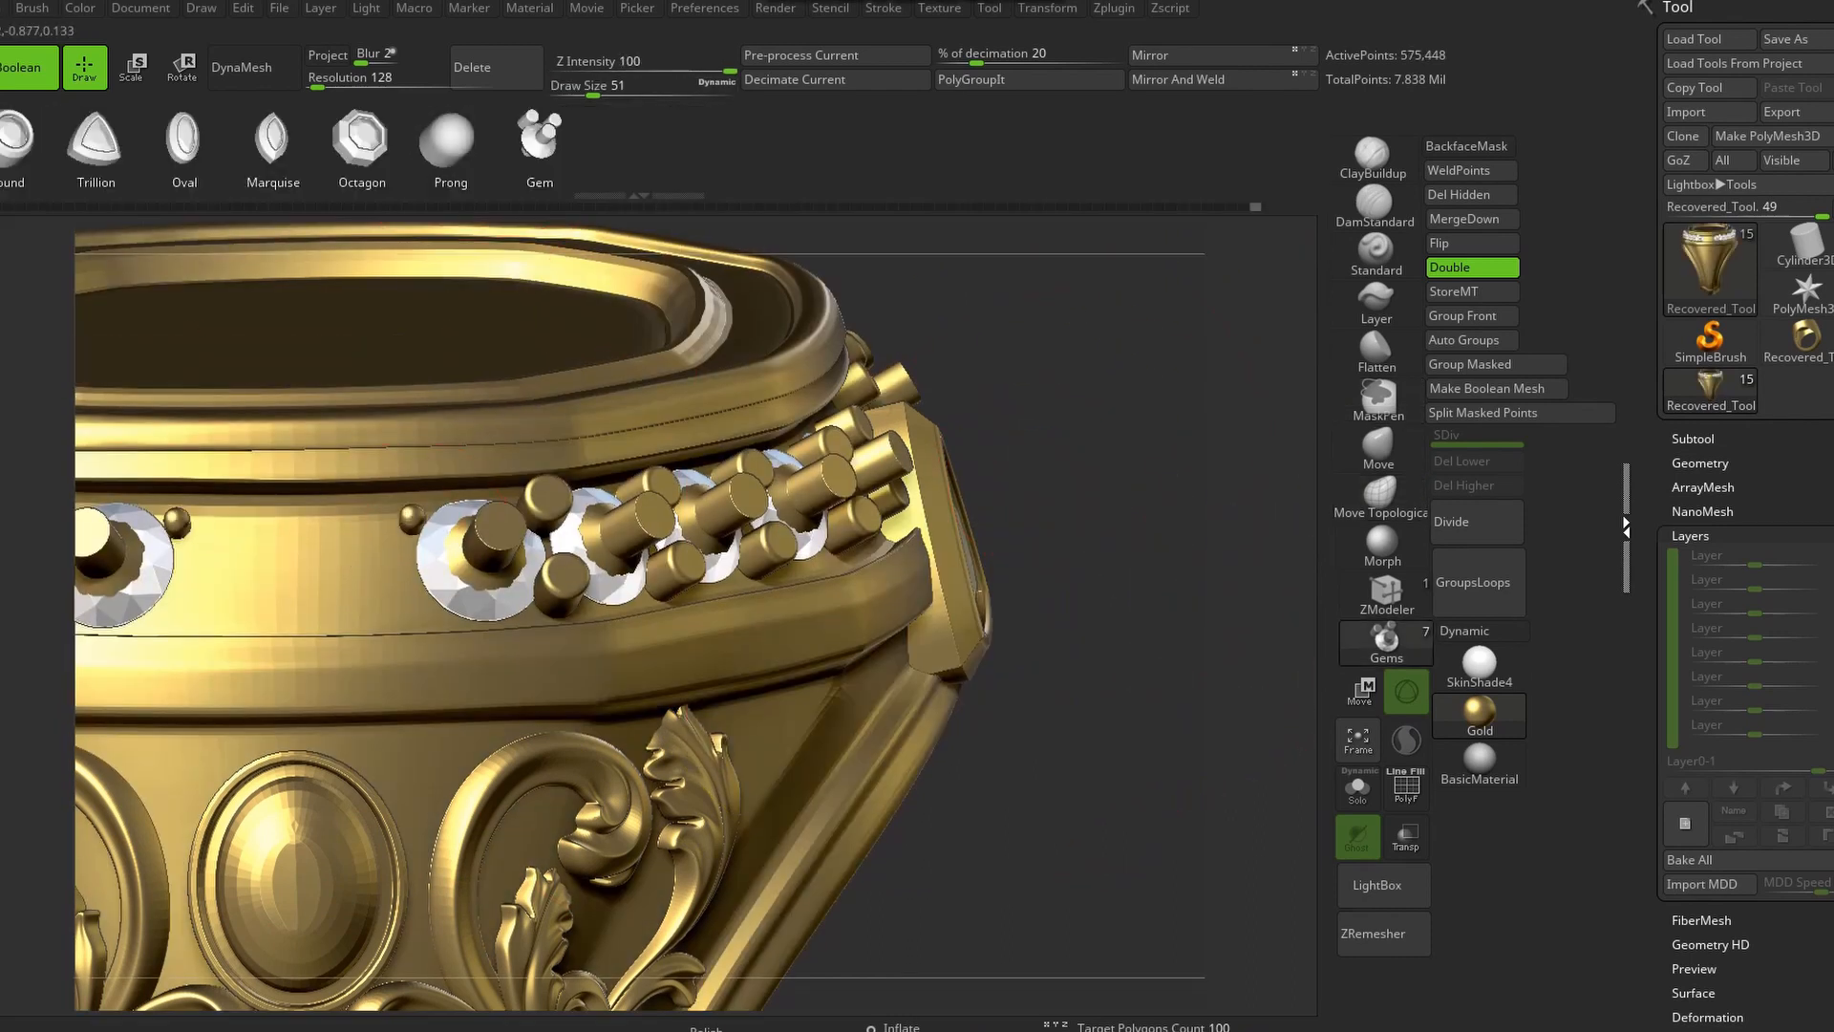
{"action": "left_click_drag", "start_coordinate": [413, 531], "coordinate": [415, 540]}
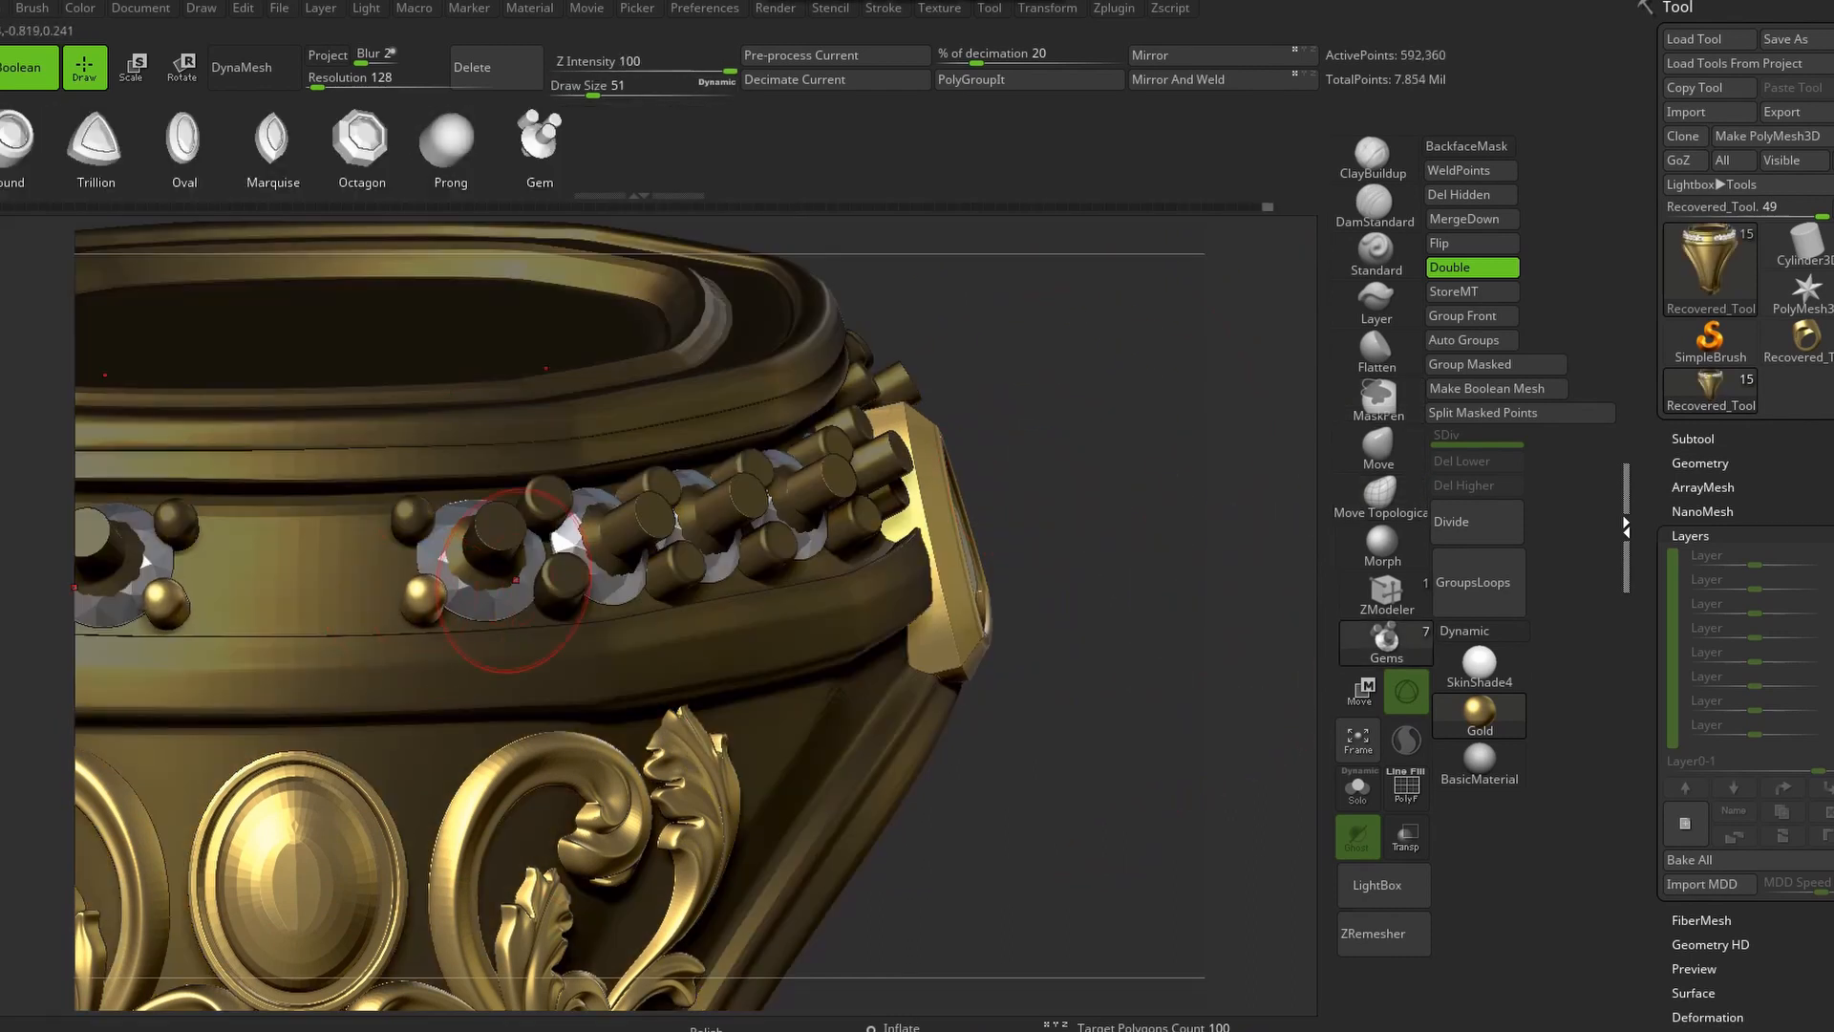
{"action": "right_click_drag", "start_coordinate": [514, 581], "coordinate": [720, 471]}
{"action": "left_click_drag", "start_coordinate": [720, 471], "coordinate": [755, 506], "text": "ctrl"}
{"action": "right_click_drag", "start_coordinate": [755, 507], "coordinate": [1314, 689]}
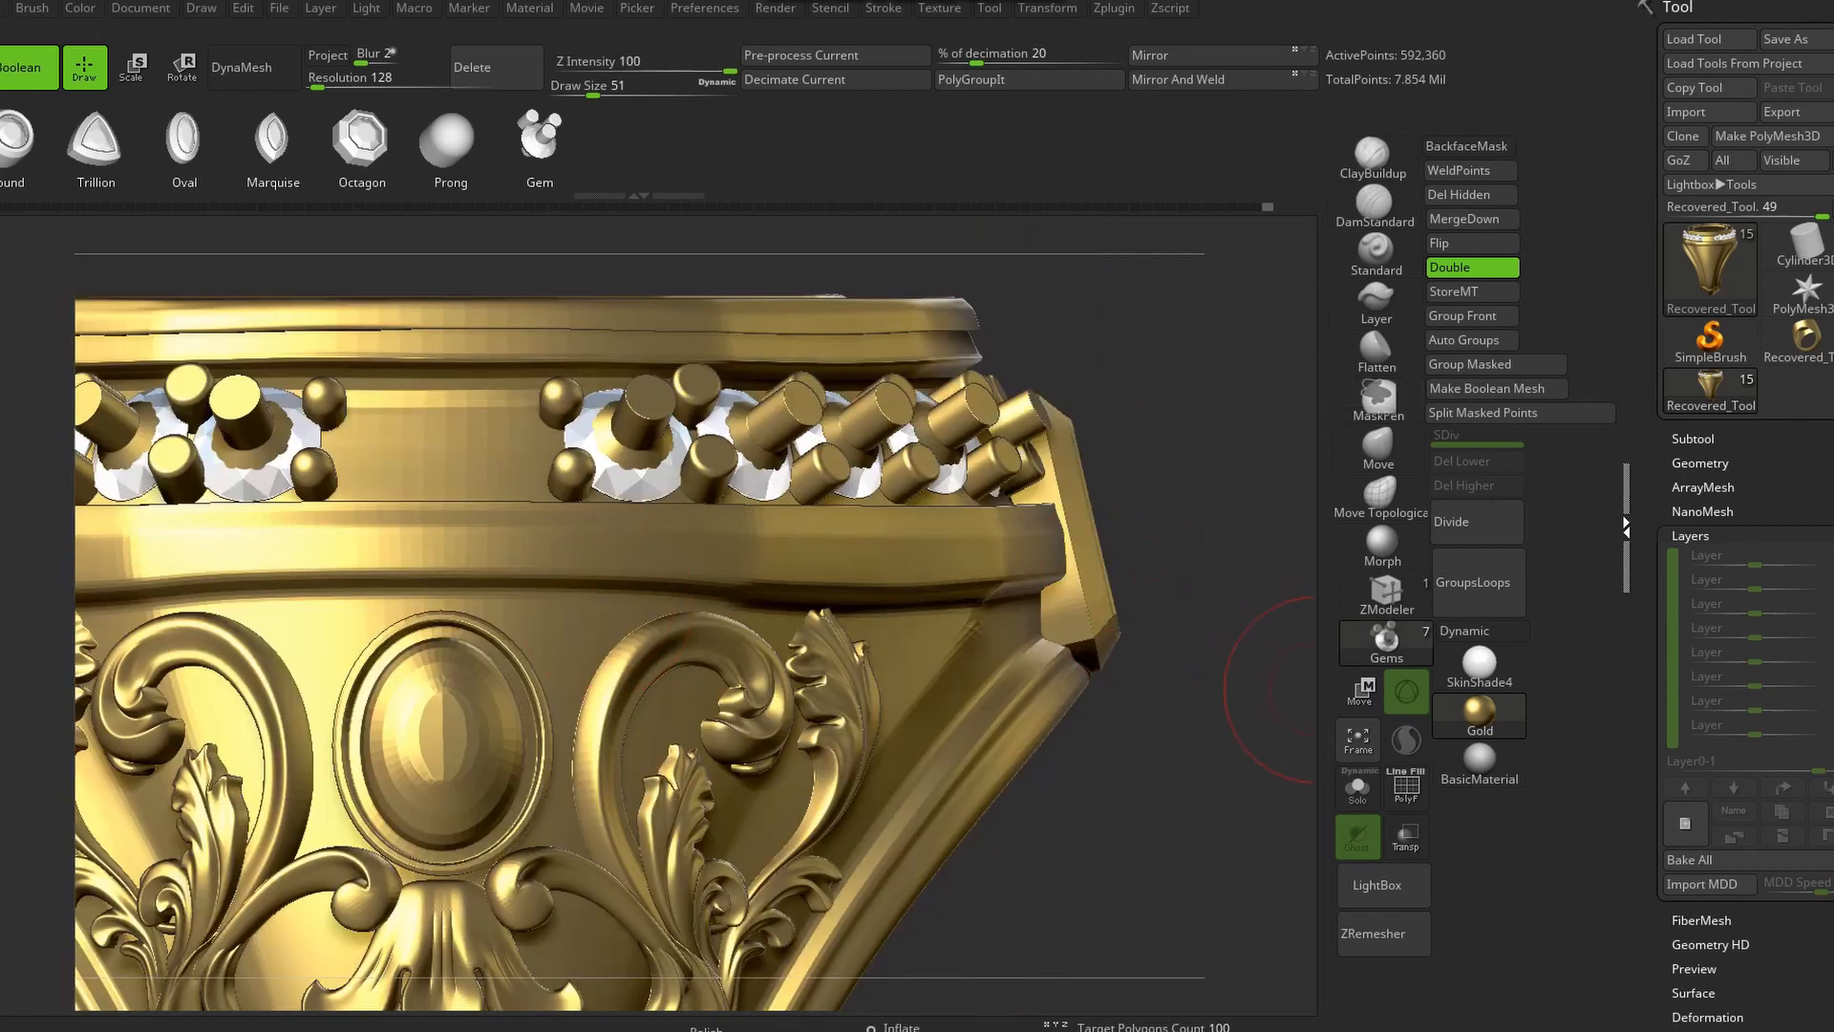
{"action": "left_click", "coordinate": [1357, 740]}
{"action": "right_click_drag", "start_coordinate": [833, 566], "coordinate": [1337, 634]}
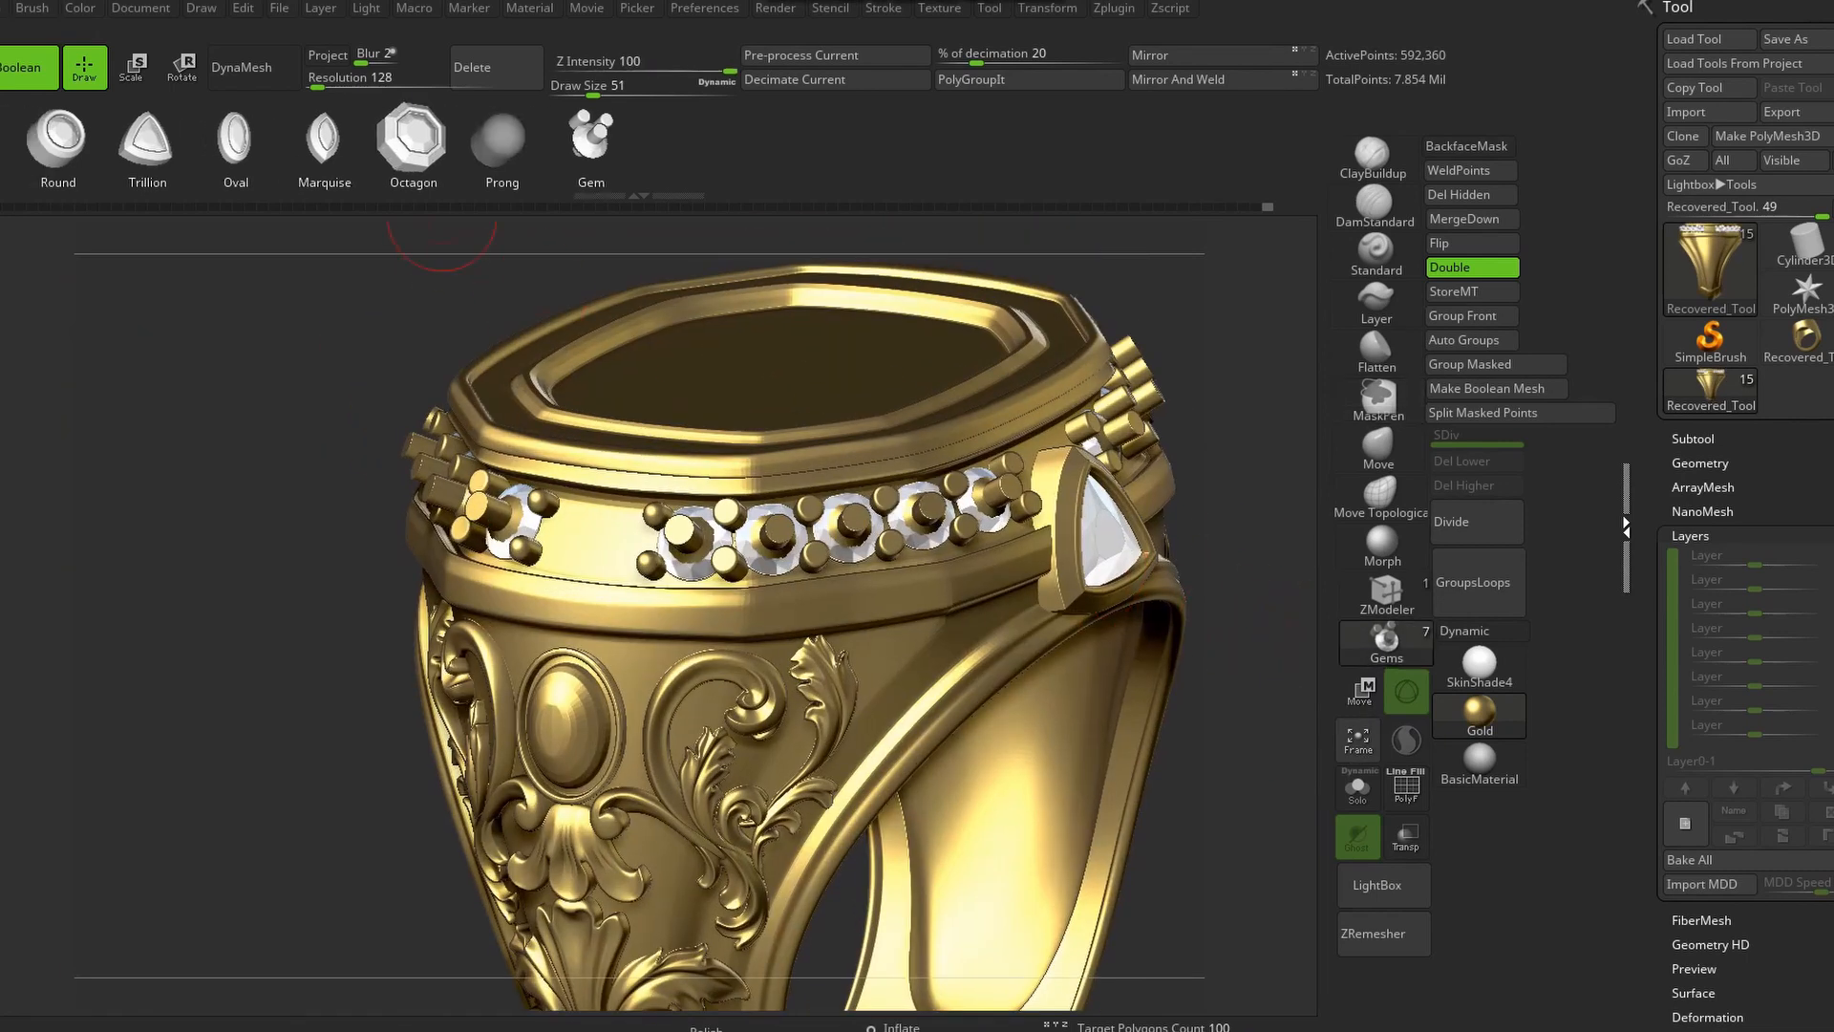
Insert a Round bezel gem setting in the collar gap above the oval medallion and lower it slightly with the Move gizmo
{"action": "right_click_drag", "start_coordinate": [534, 564], "coordinate": [602, 538]}
{"action": "left_click_drag", "start_coordinate": [757, 387], "coordinate": [756, 375]}
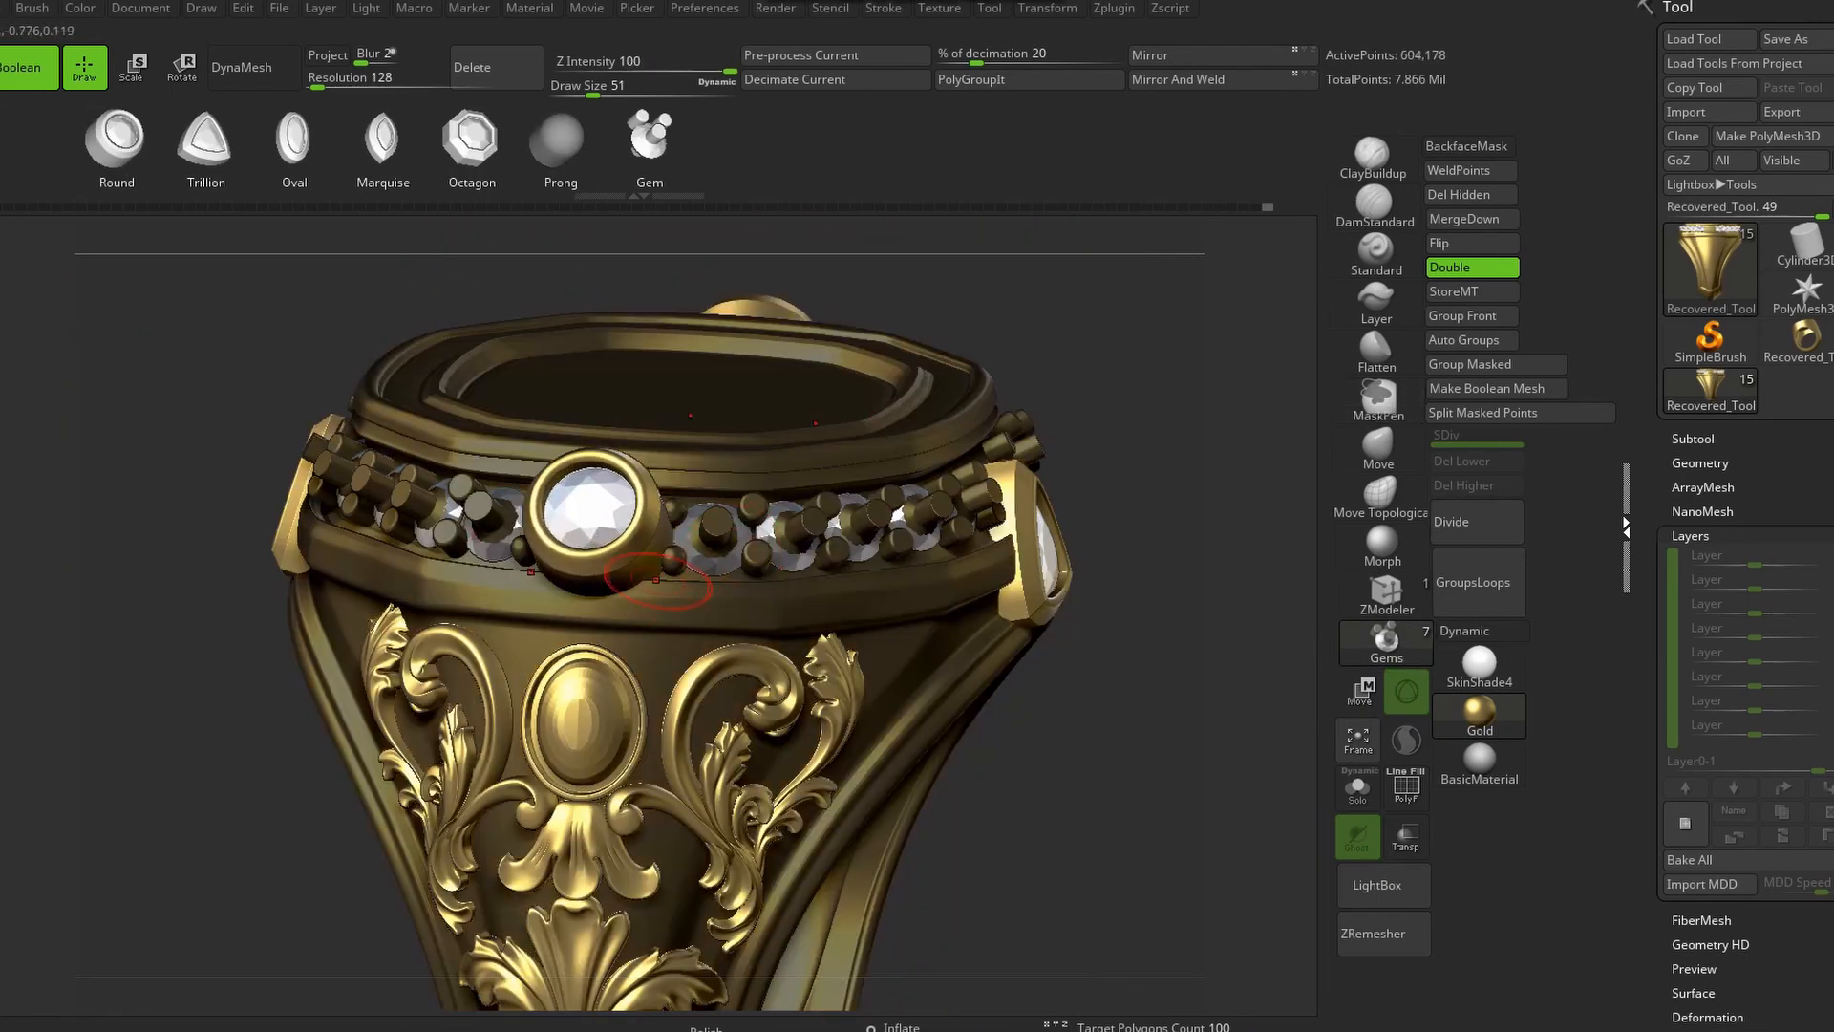
{"action": "key", "text": "w"}
{"action": "right_click_drag", "start_coordinate": [745, 397], "coordinate": [611, 516]}
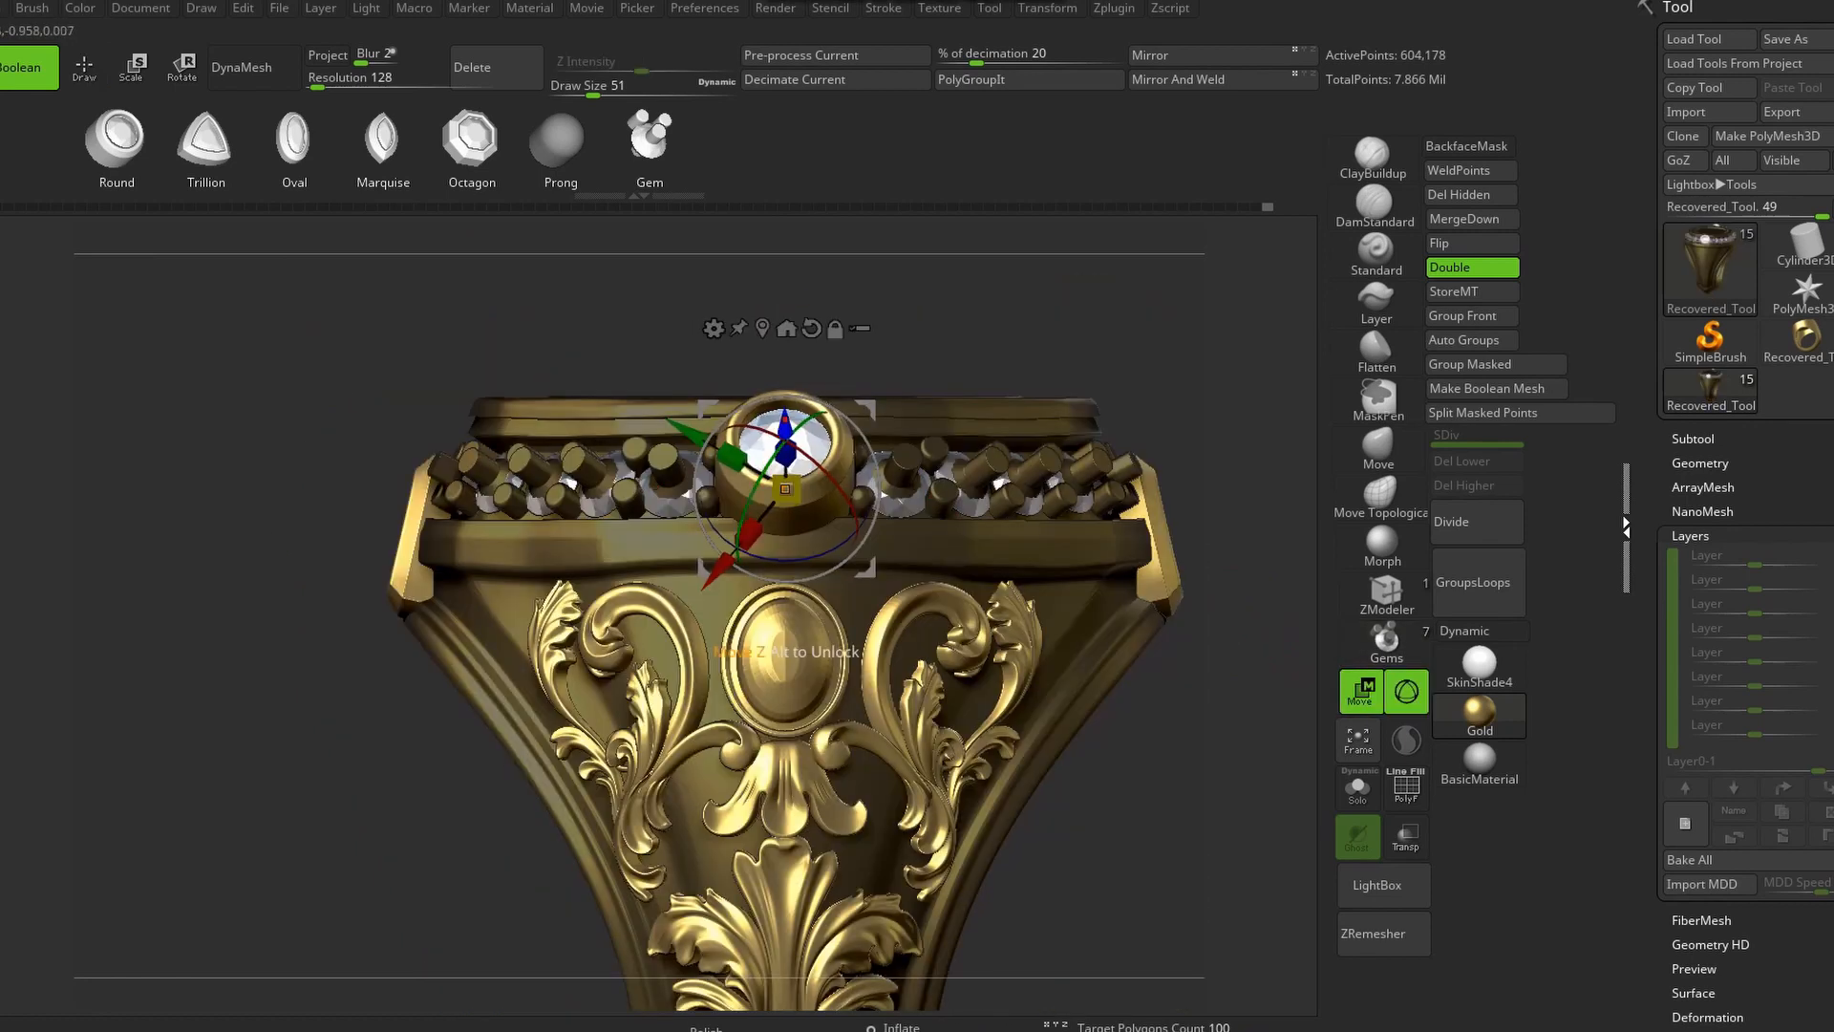
{"action": "left_click_drag", "start_coordinate": [785, 419], "coordinate": [785, 444]}
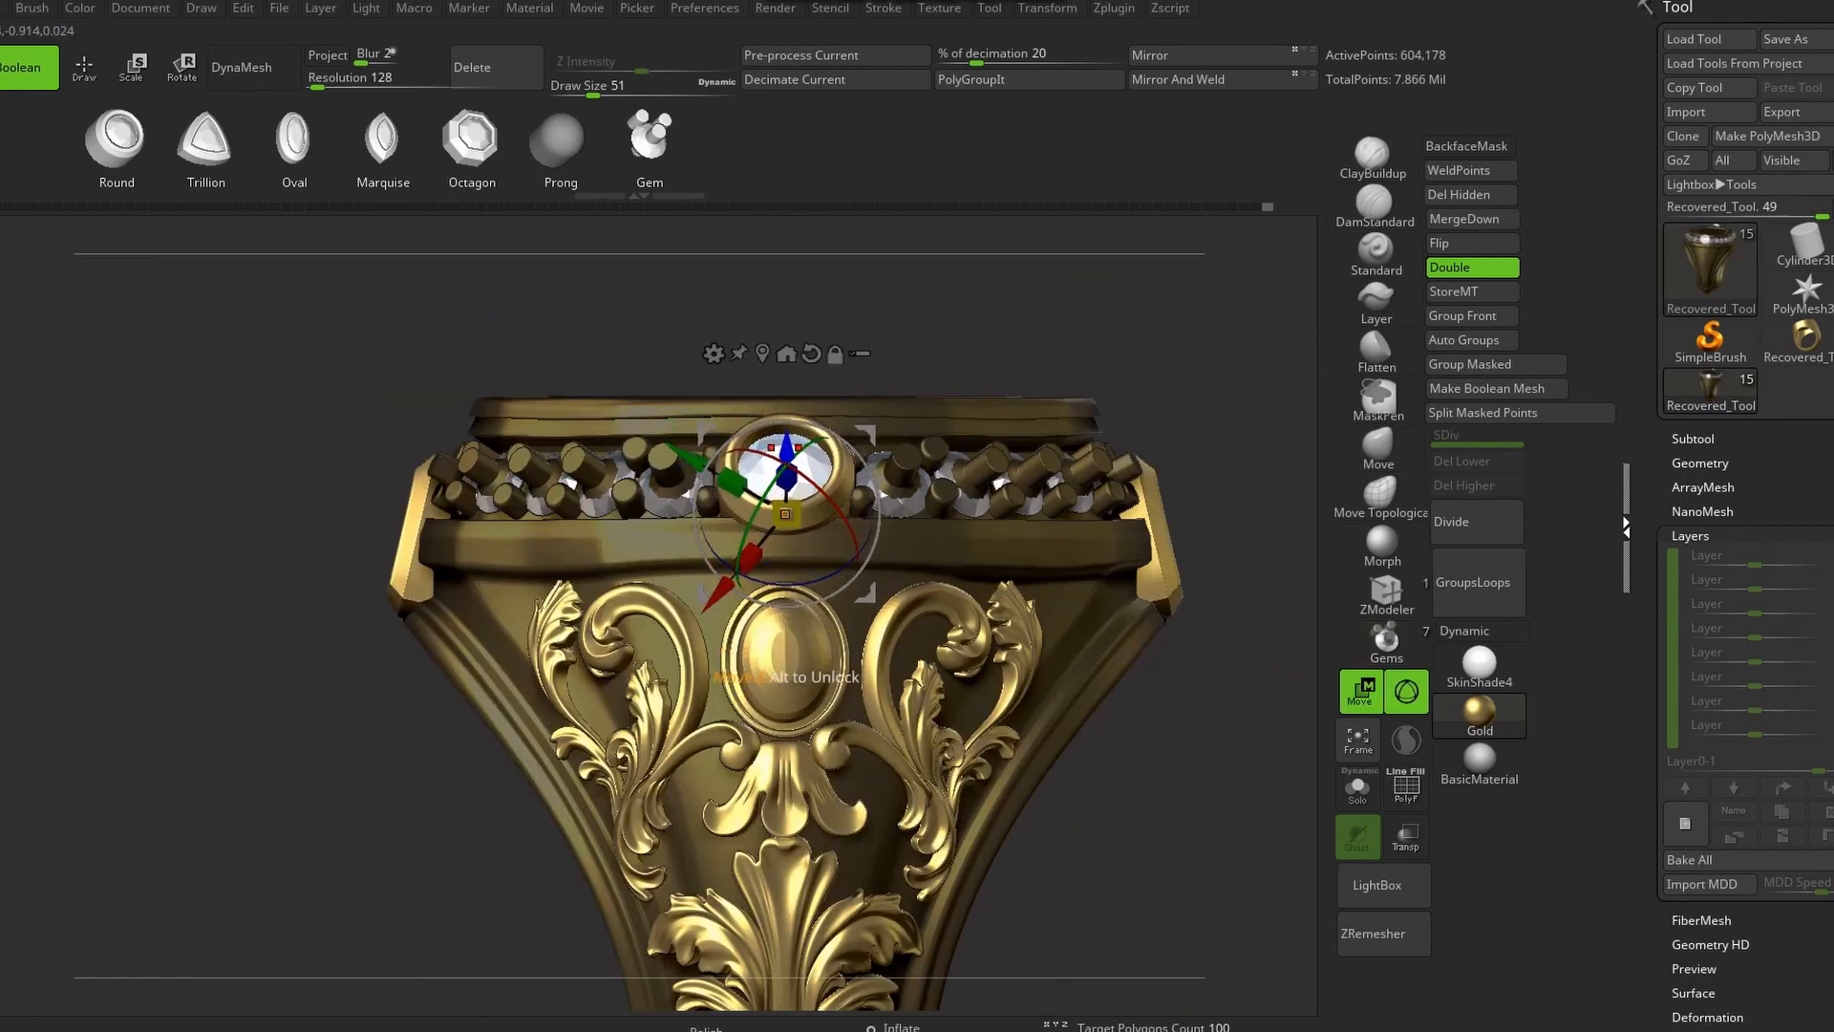
{"action": "left_click_drag", "start_coordinate": [785, 514], "coordinate": [804, 483]}
{"action": "key", "text": "ctrl+z"}
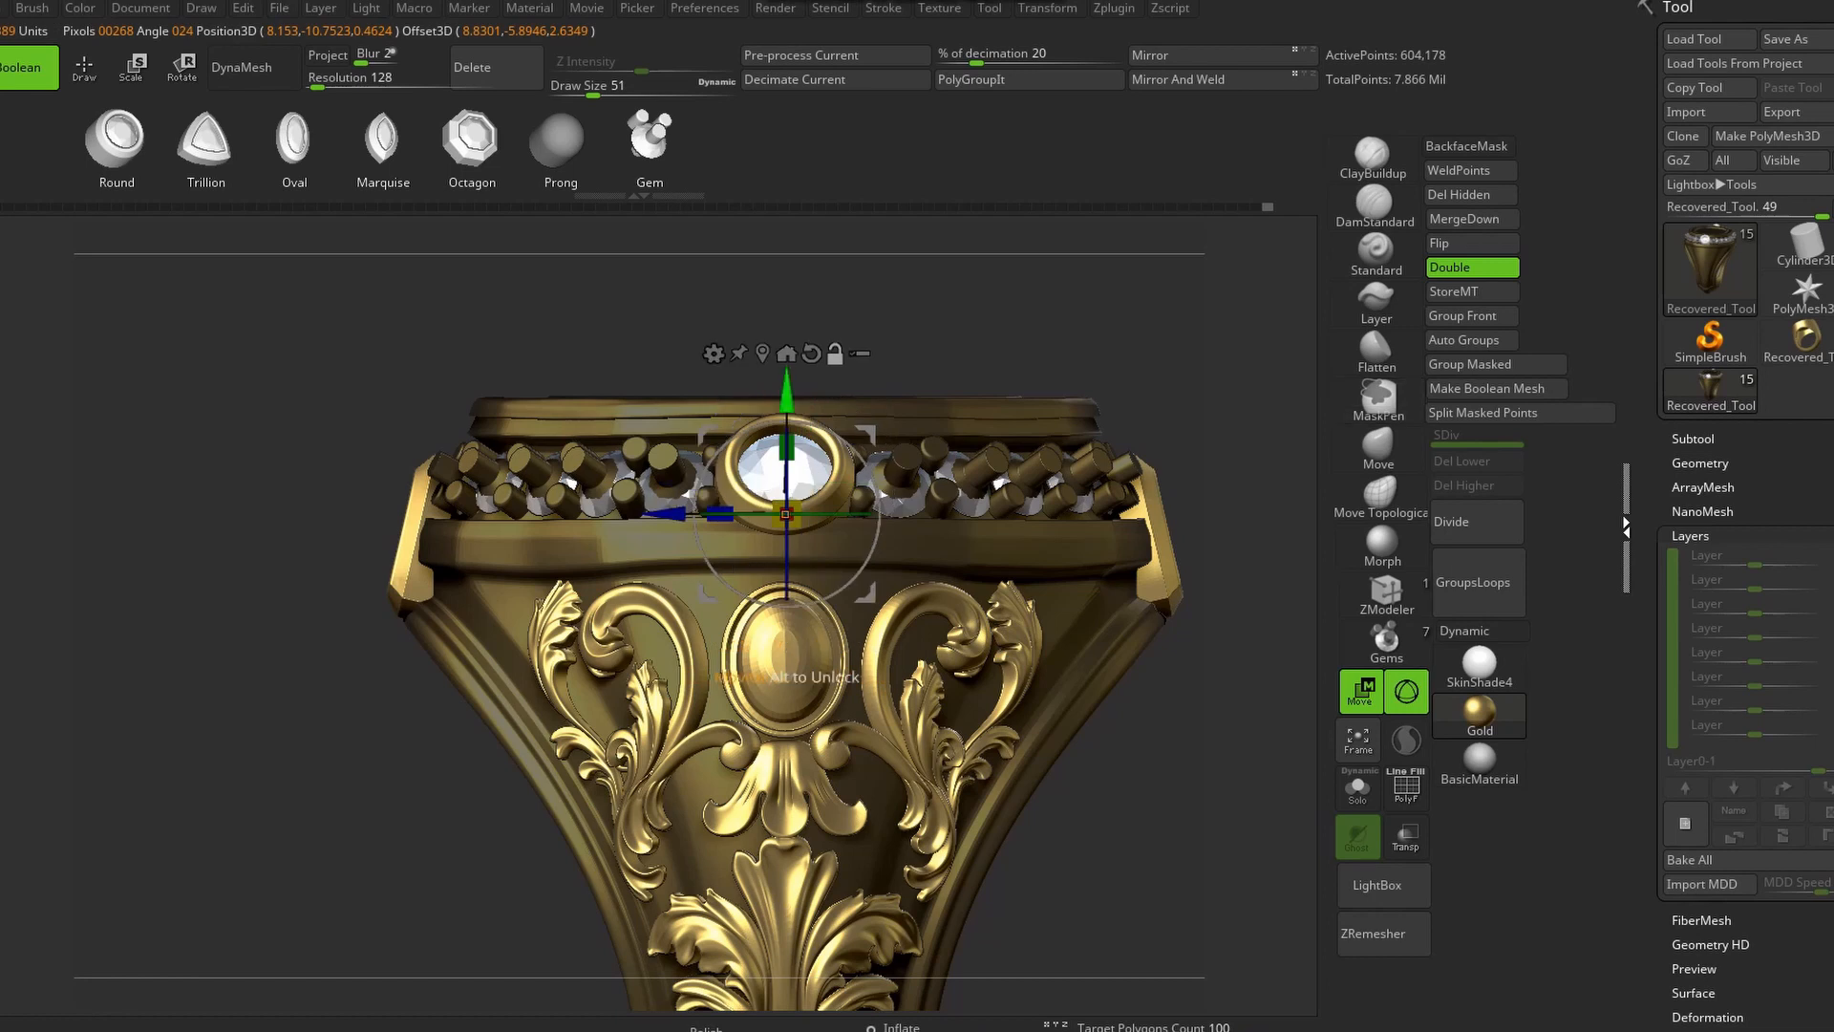
Adjust the Round setting's placement against the collar from the side, and clear the mask
{"action": "right_click_drag", "start_coordinate": [804, 382], "coordinate": [573, 393]}
{"action": "left_click_drag", "start_coordinate": [631, 448], "coordinate": [541, 425]}
{"action": "mouse_move", "coordinate": [487, 434]}
{"action": "left_mouse_down"}
{"action": "mouse_move", "coordinate": [473, 419]}
{"action": "mouse_move", "coordinate": [462, 468]}
{"action": "left_mouse_up"}
{"action": "left_click_drag", "start_coordinate": [355, 420], "coordinate": [392, 458], "text": "ctrl"}
{"action": "key", "text": "q"}
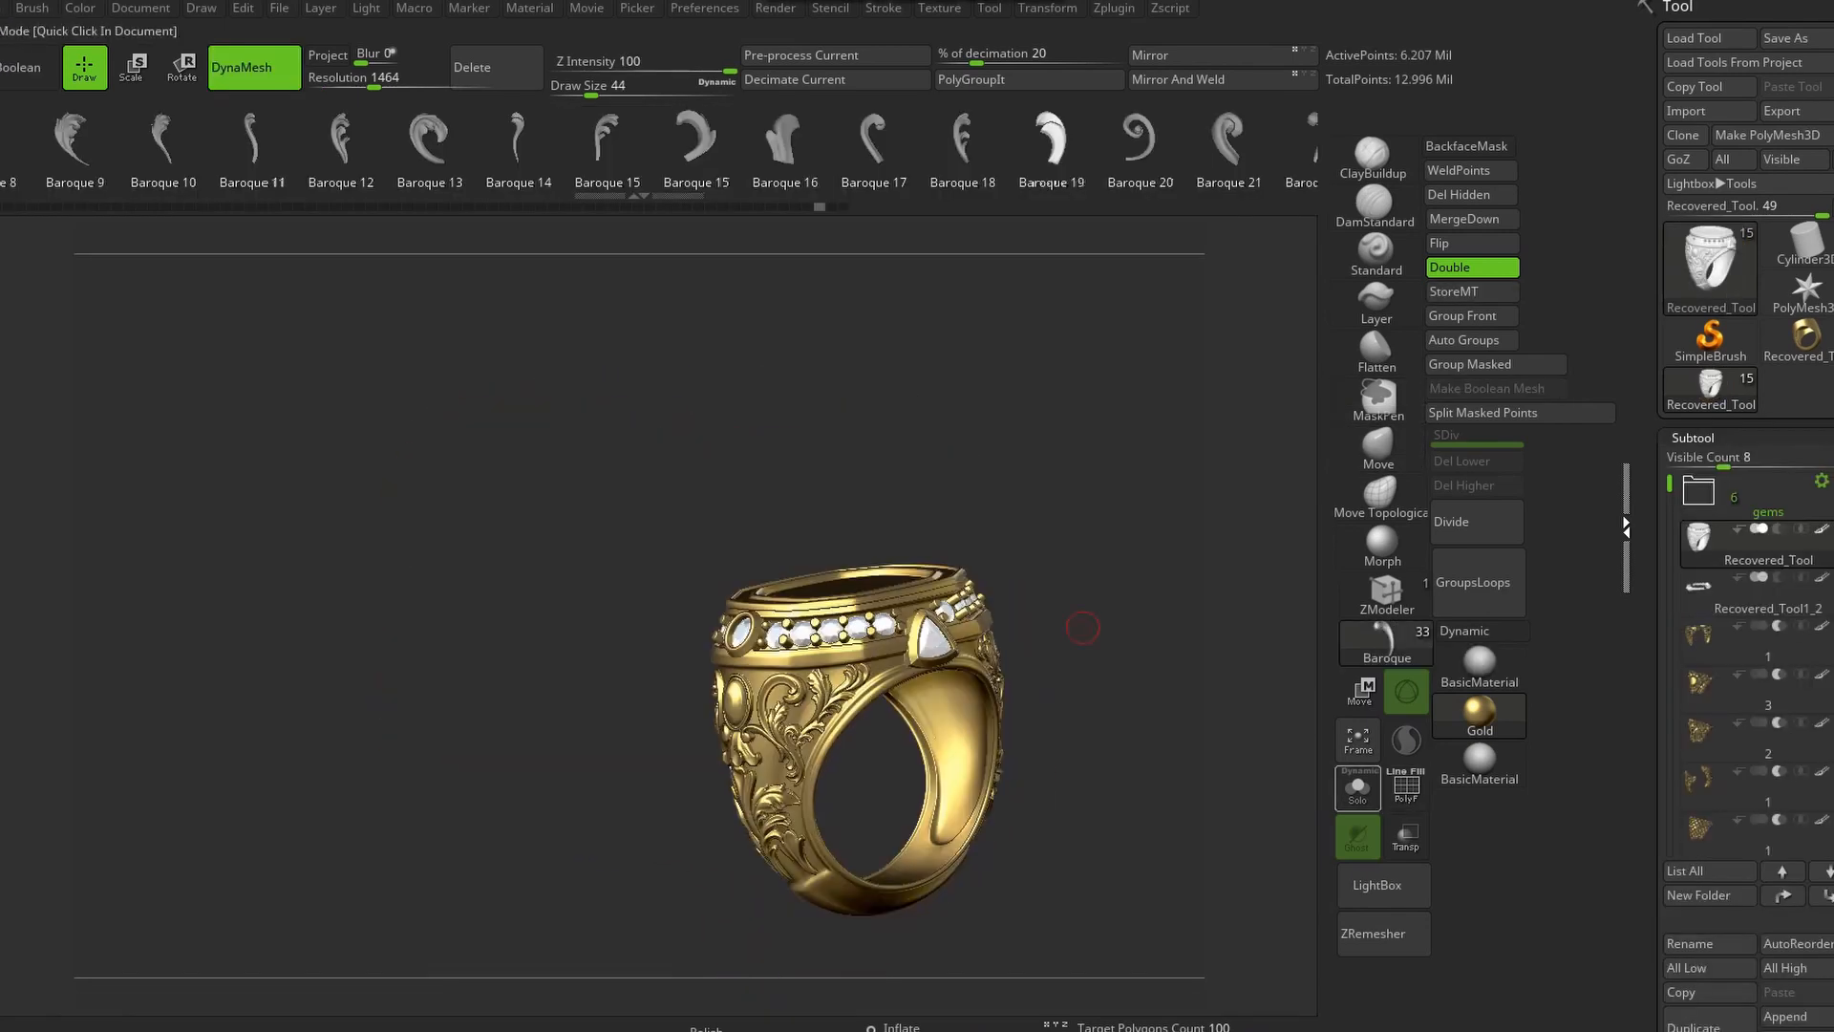
Isolate the selected ring subtool in Solo mode, restore the full view and inspect the finished ring
{"action": "left_click", "coordinate": [1357, 789]}
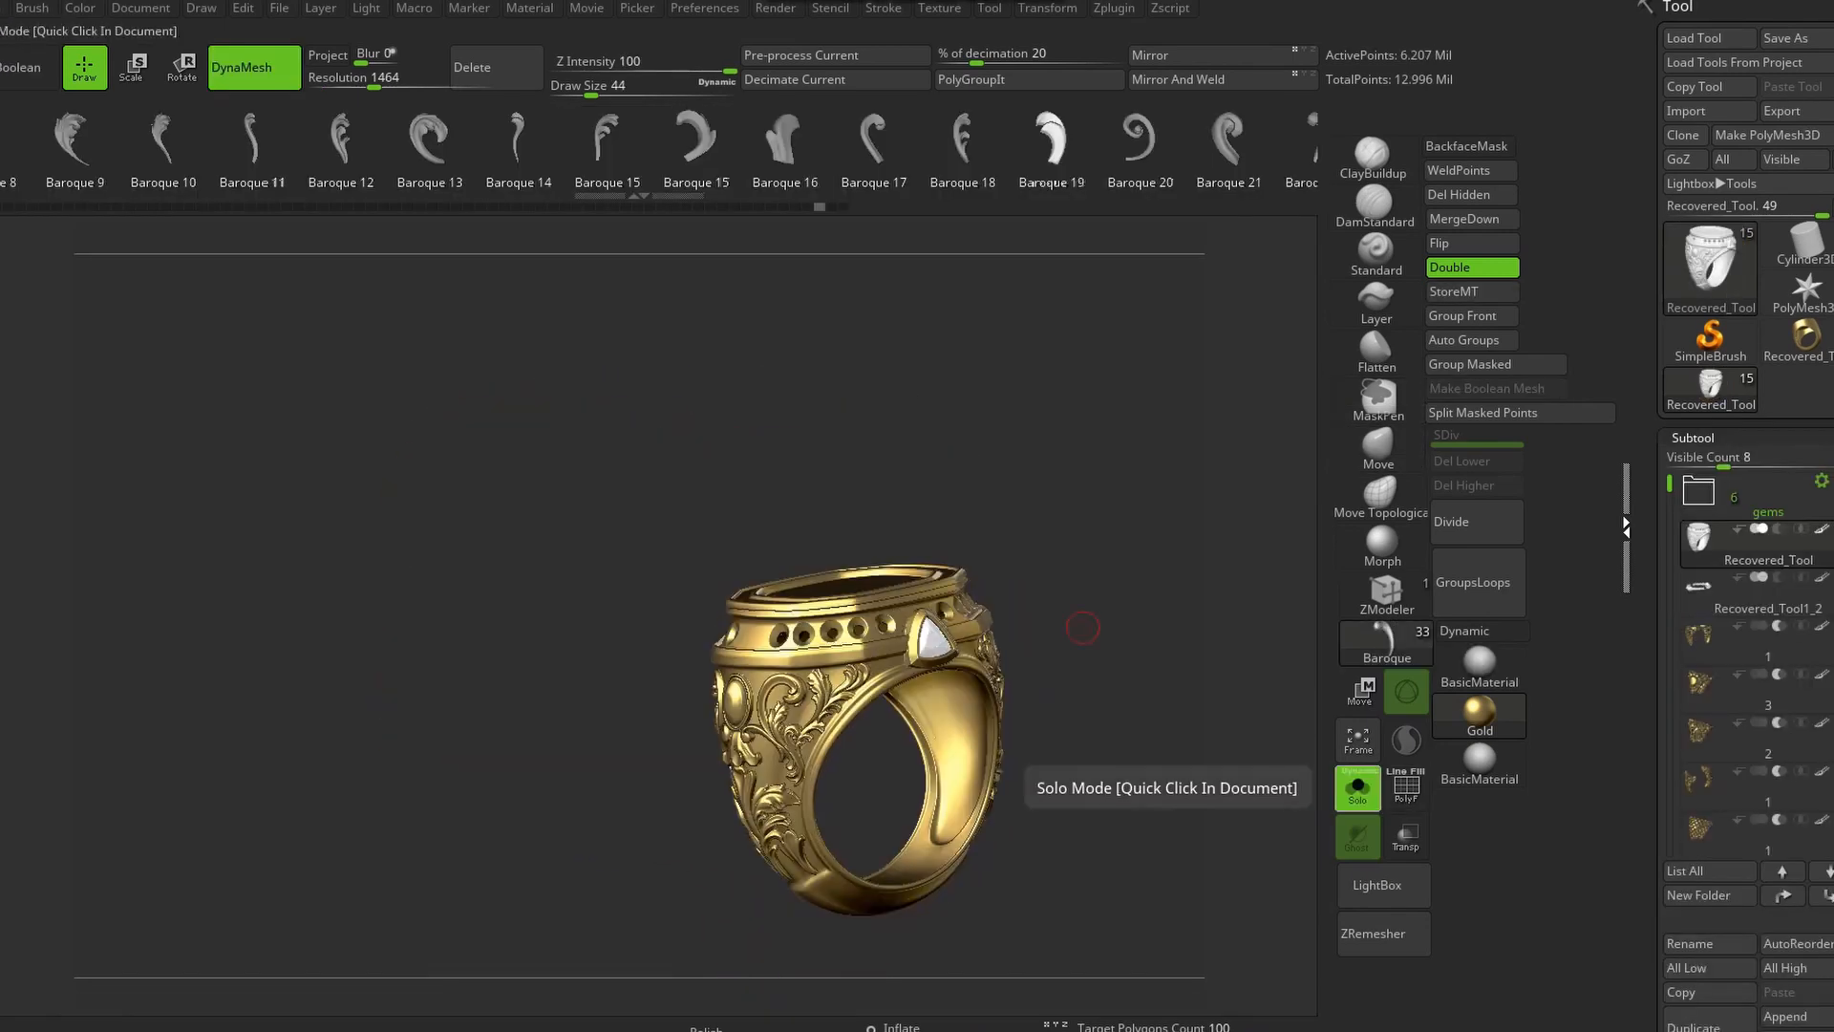
{"action": "left_click", "coordinate": [1357, 788]}
{"action": "left_click_drag", "start_coordinate": [1089, 669], "coordinate": [1275, 669]}
{"action": "mouse_move", "coordinate": [921, 669]}
{"action": "left_mouse_down"}
{"action": "mouse_move", "coordinate": [1076, 656]}
{"action": "mouse_move", "coordinate": [1161, 680]}
{"action": "left_mouse_up"}
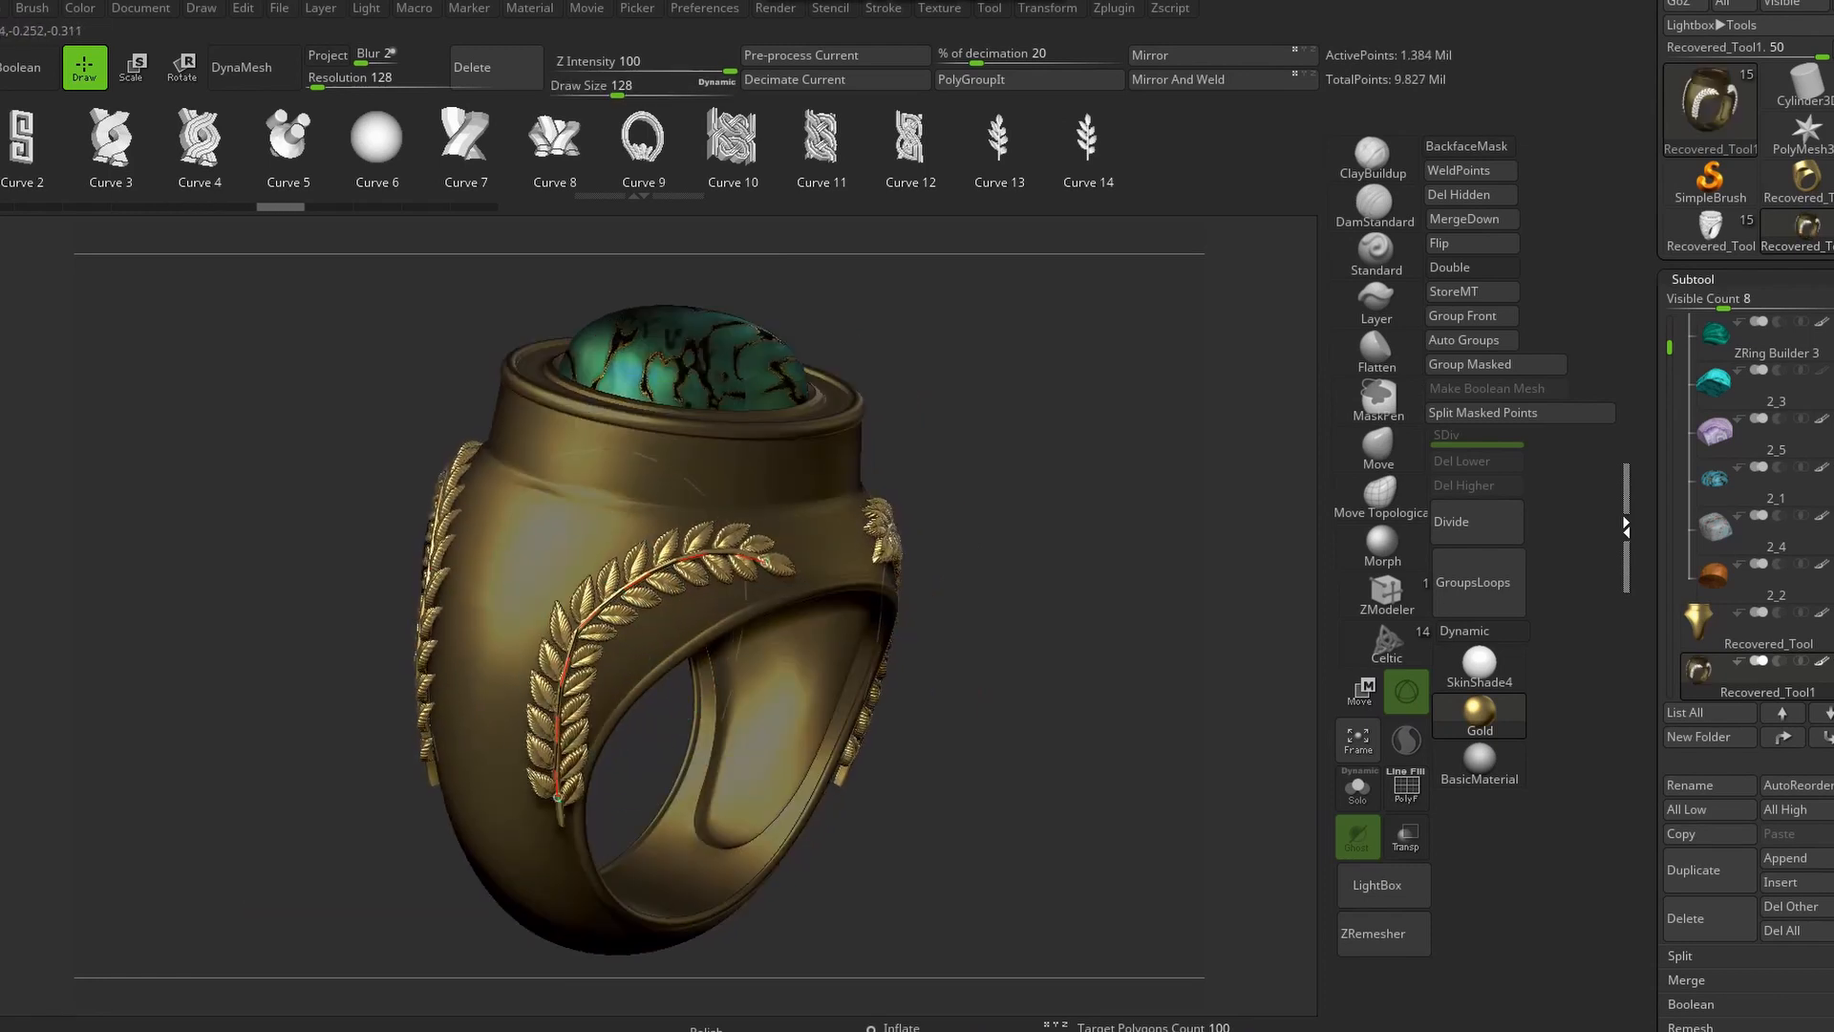
Adjust the laurel leaf curve along the ring's shoulder and extend its upper end above the finger opening
{"action": "left_click_drag", "start_coordinate": [591, 603], "coordinate": [598, 607]}
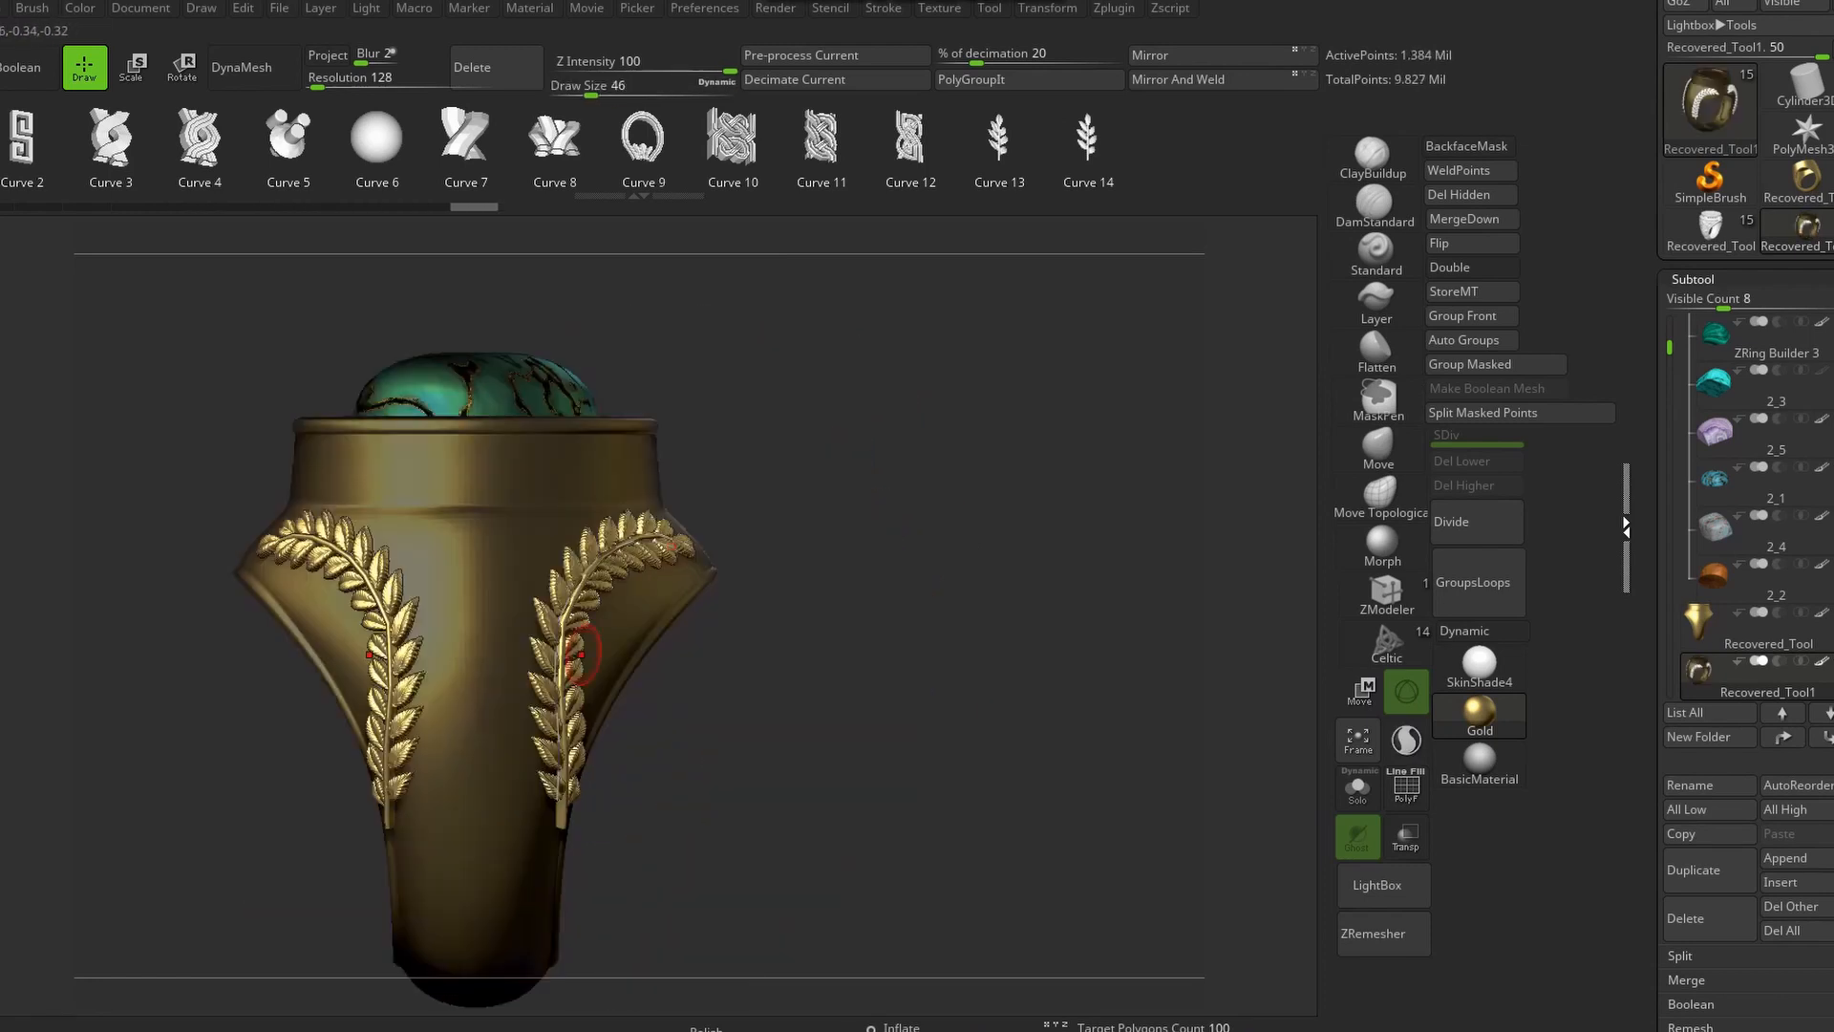
{"action": "left_click_drag", "start_coordinate": [589, 696], "coordinate": [536, 696]}
{"action": "left_click_drag", "start_coordinate": [551, 571], "coordinate": [541, 567]}
{"action": "right_click_drag", "start_coordinate": [822, 411], "coordinate": [770, 445]}
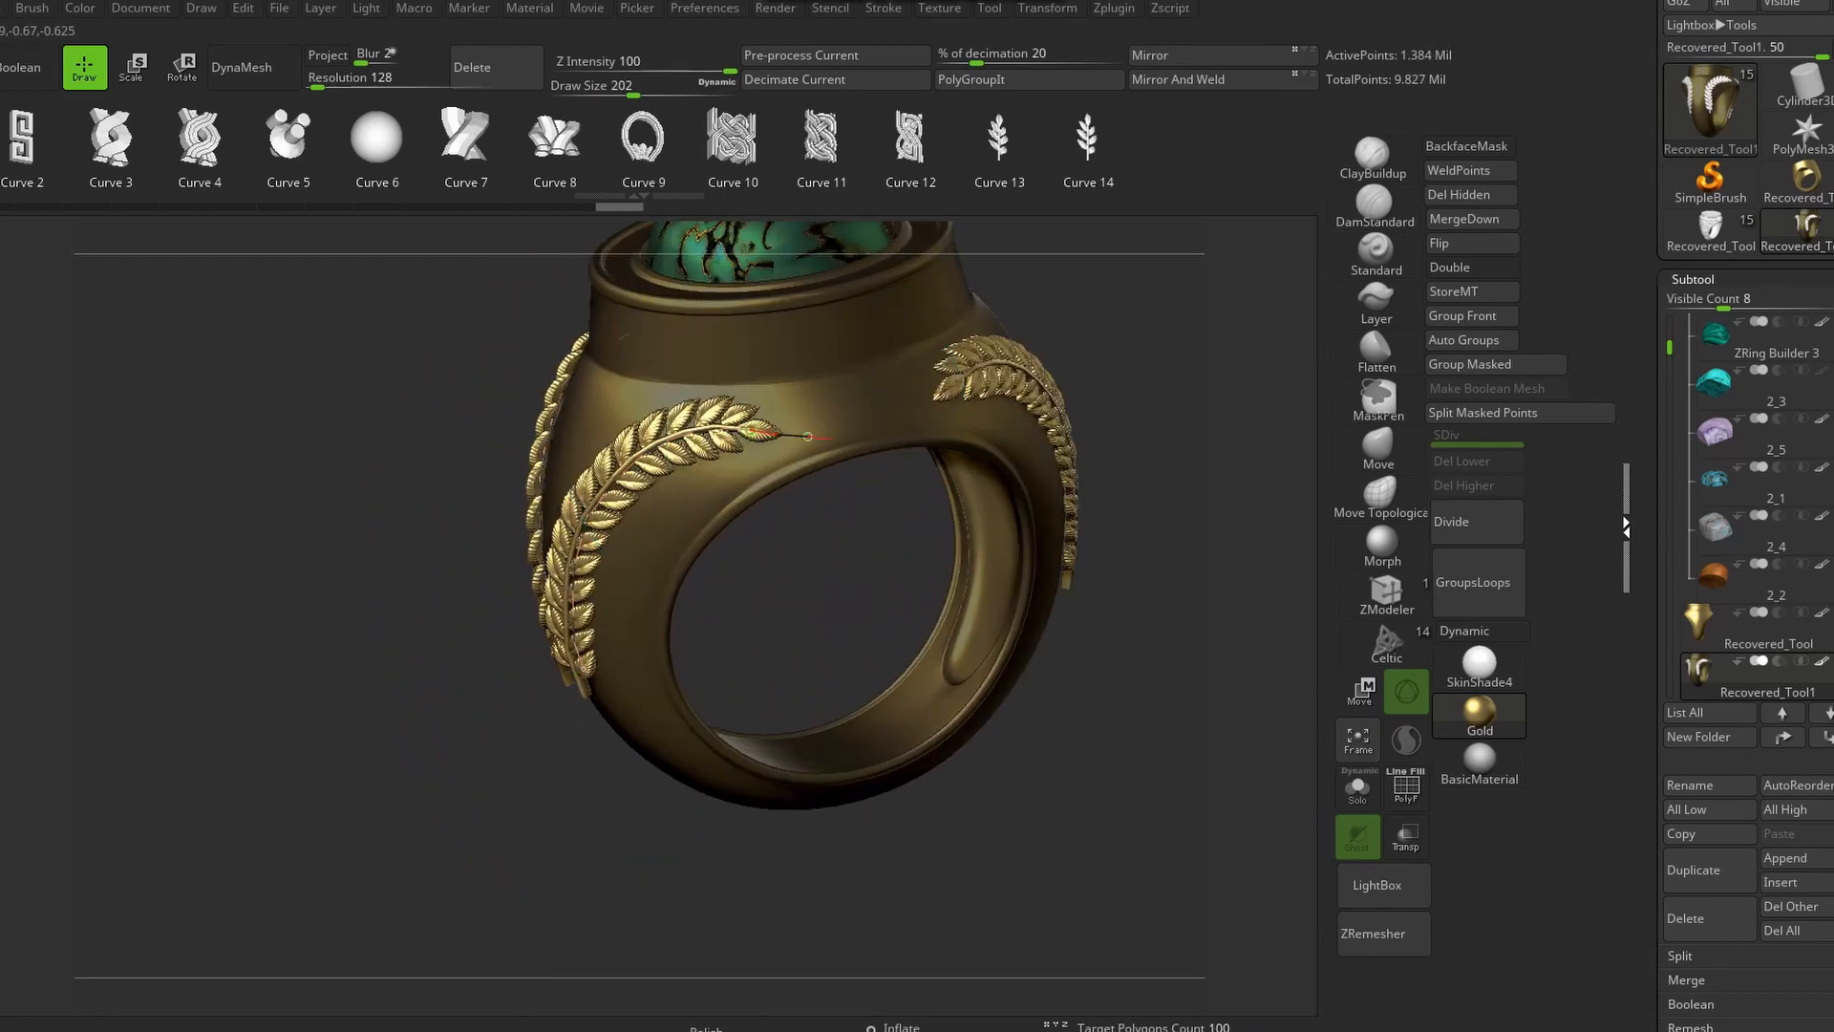
{"action": "left_click_drag", "start_coordinate": [808, 436], "coordinate": [835, 438]}
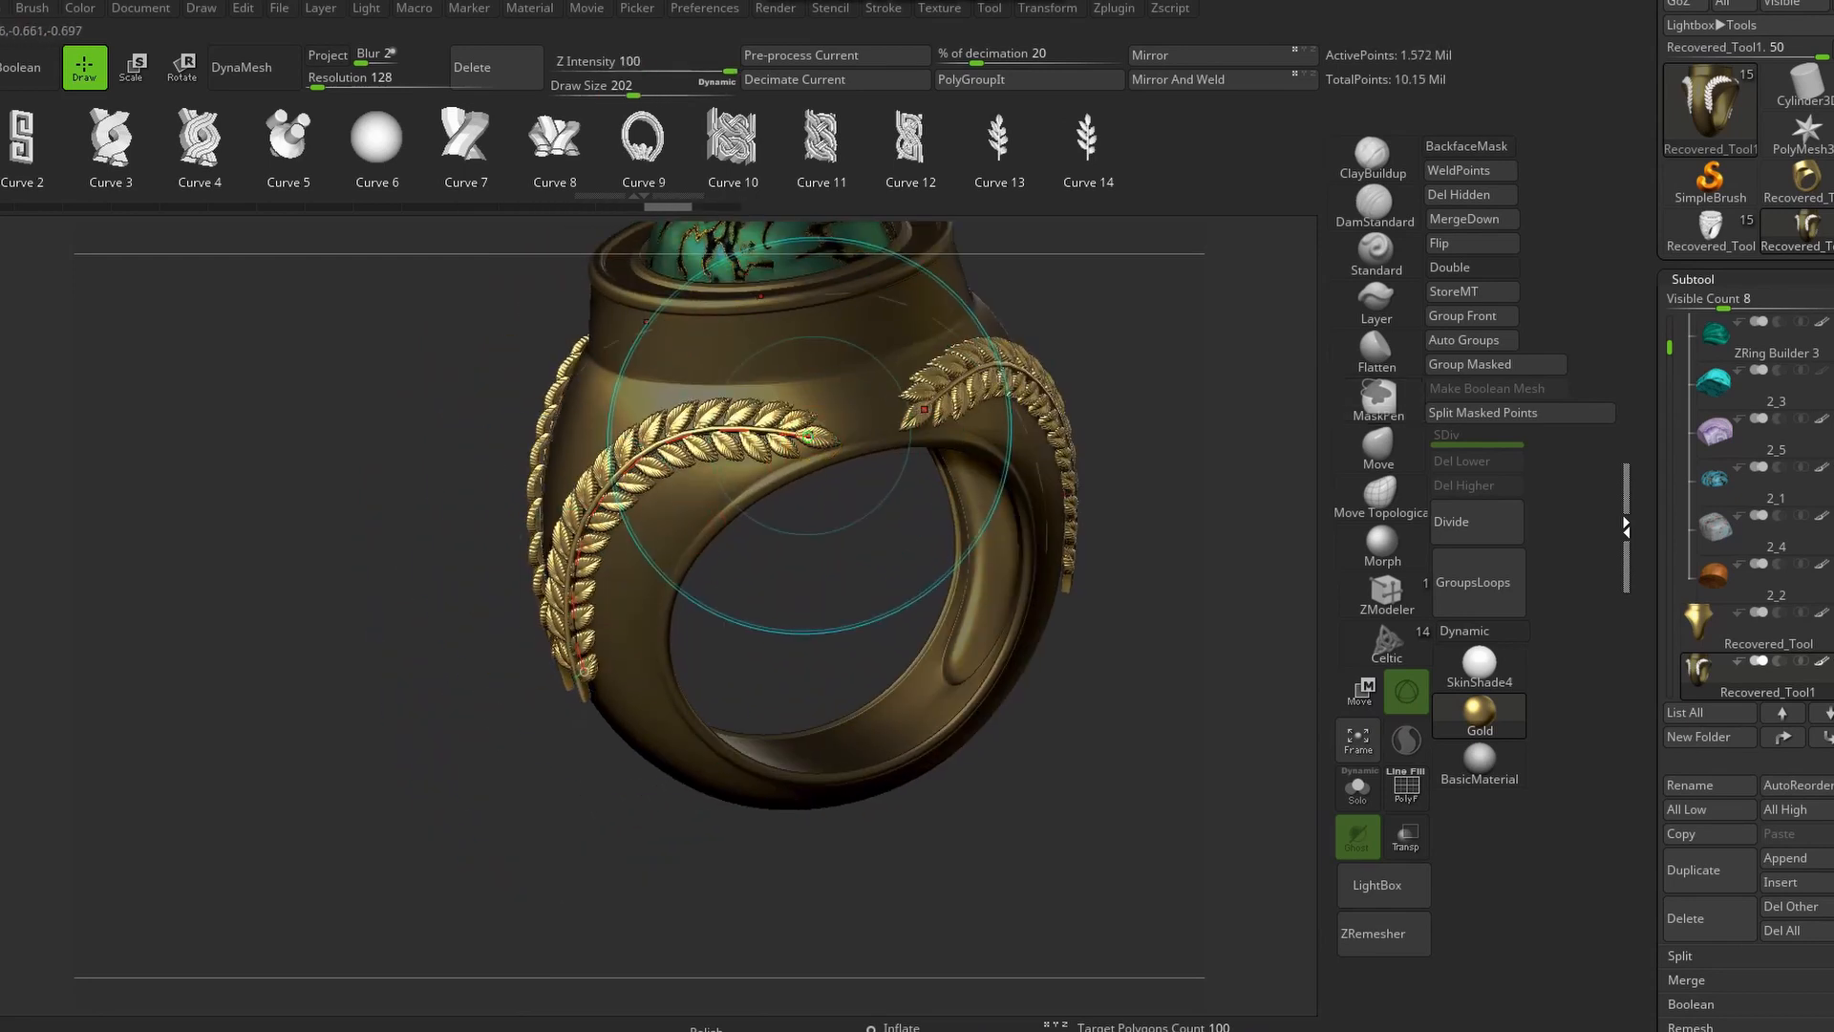
{"action": "right_click_drag", "start_coordinate": [819, 429], "coordinate": [578, 596]}
{"action": "right_click_drag", "start_coordinate": [578, 597], "coordinate": [488, 664], "text": "ctrl"}
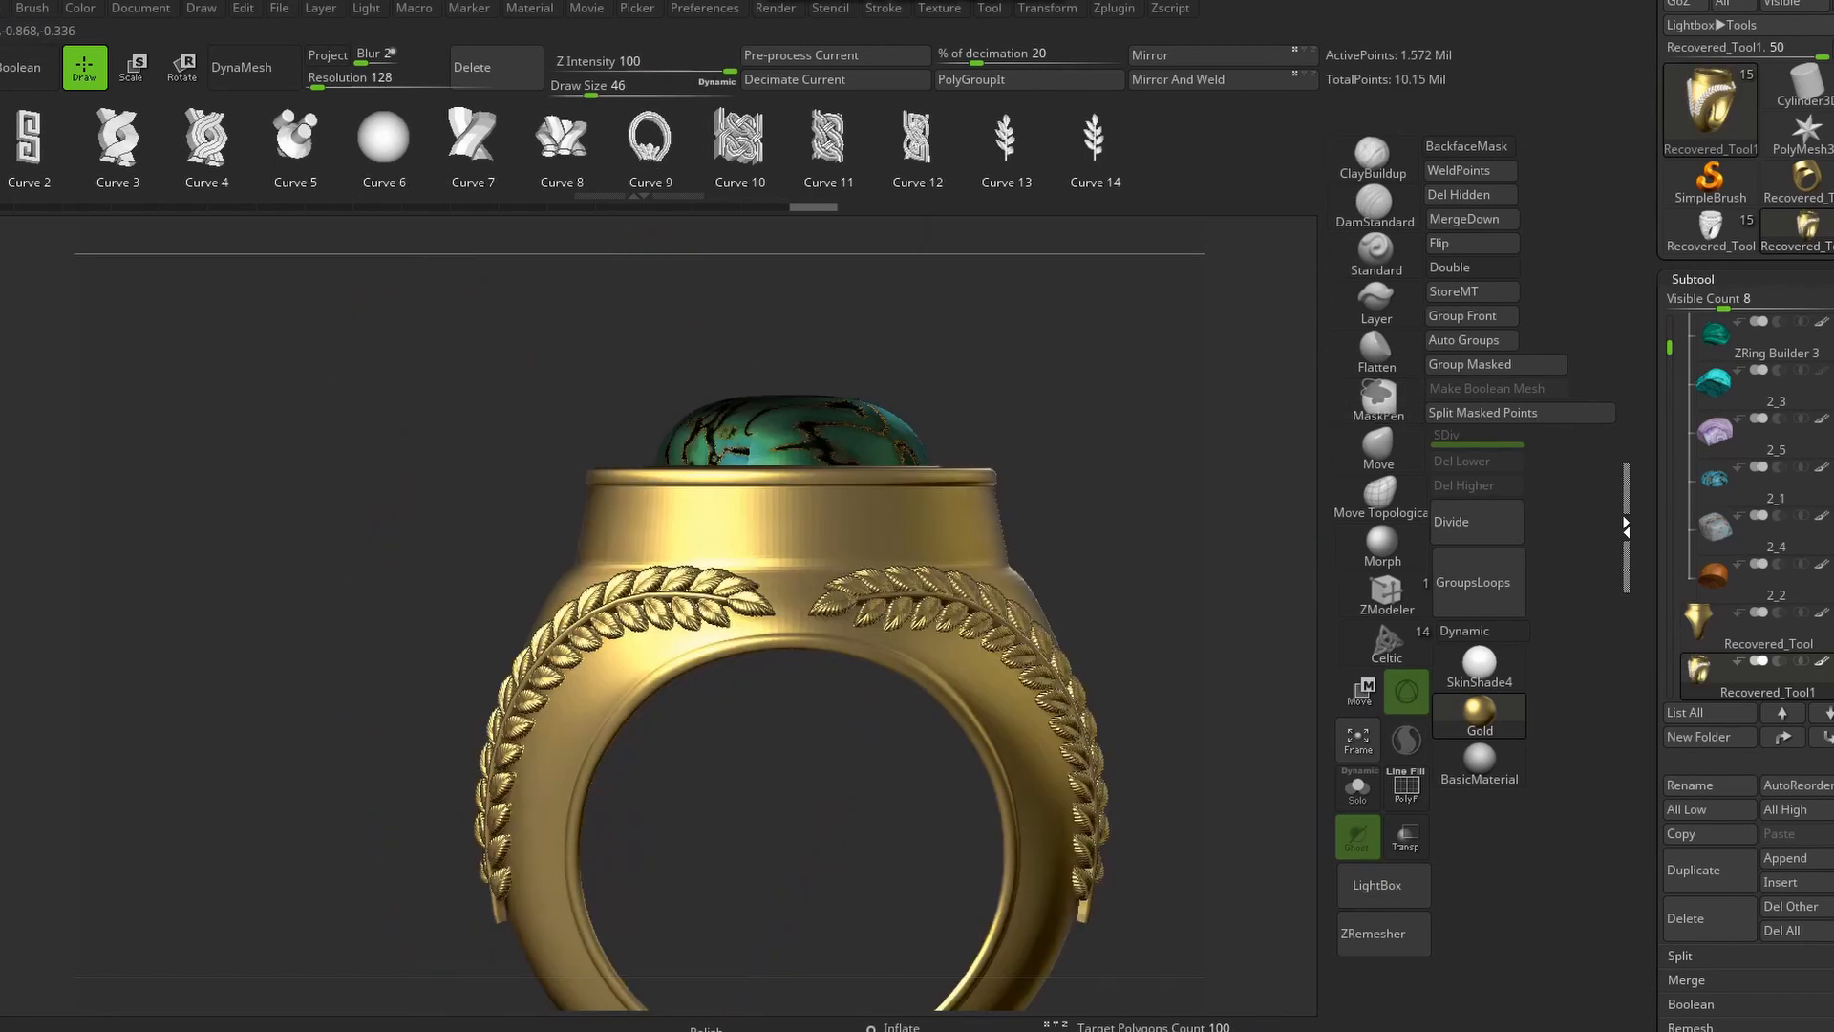
Solo the ring subtool and isolate the polygroup around its upper collar
{"action": "left_click", "coordinate": [704, 7]}
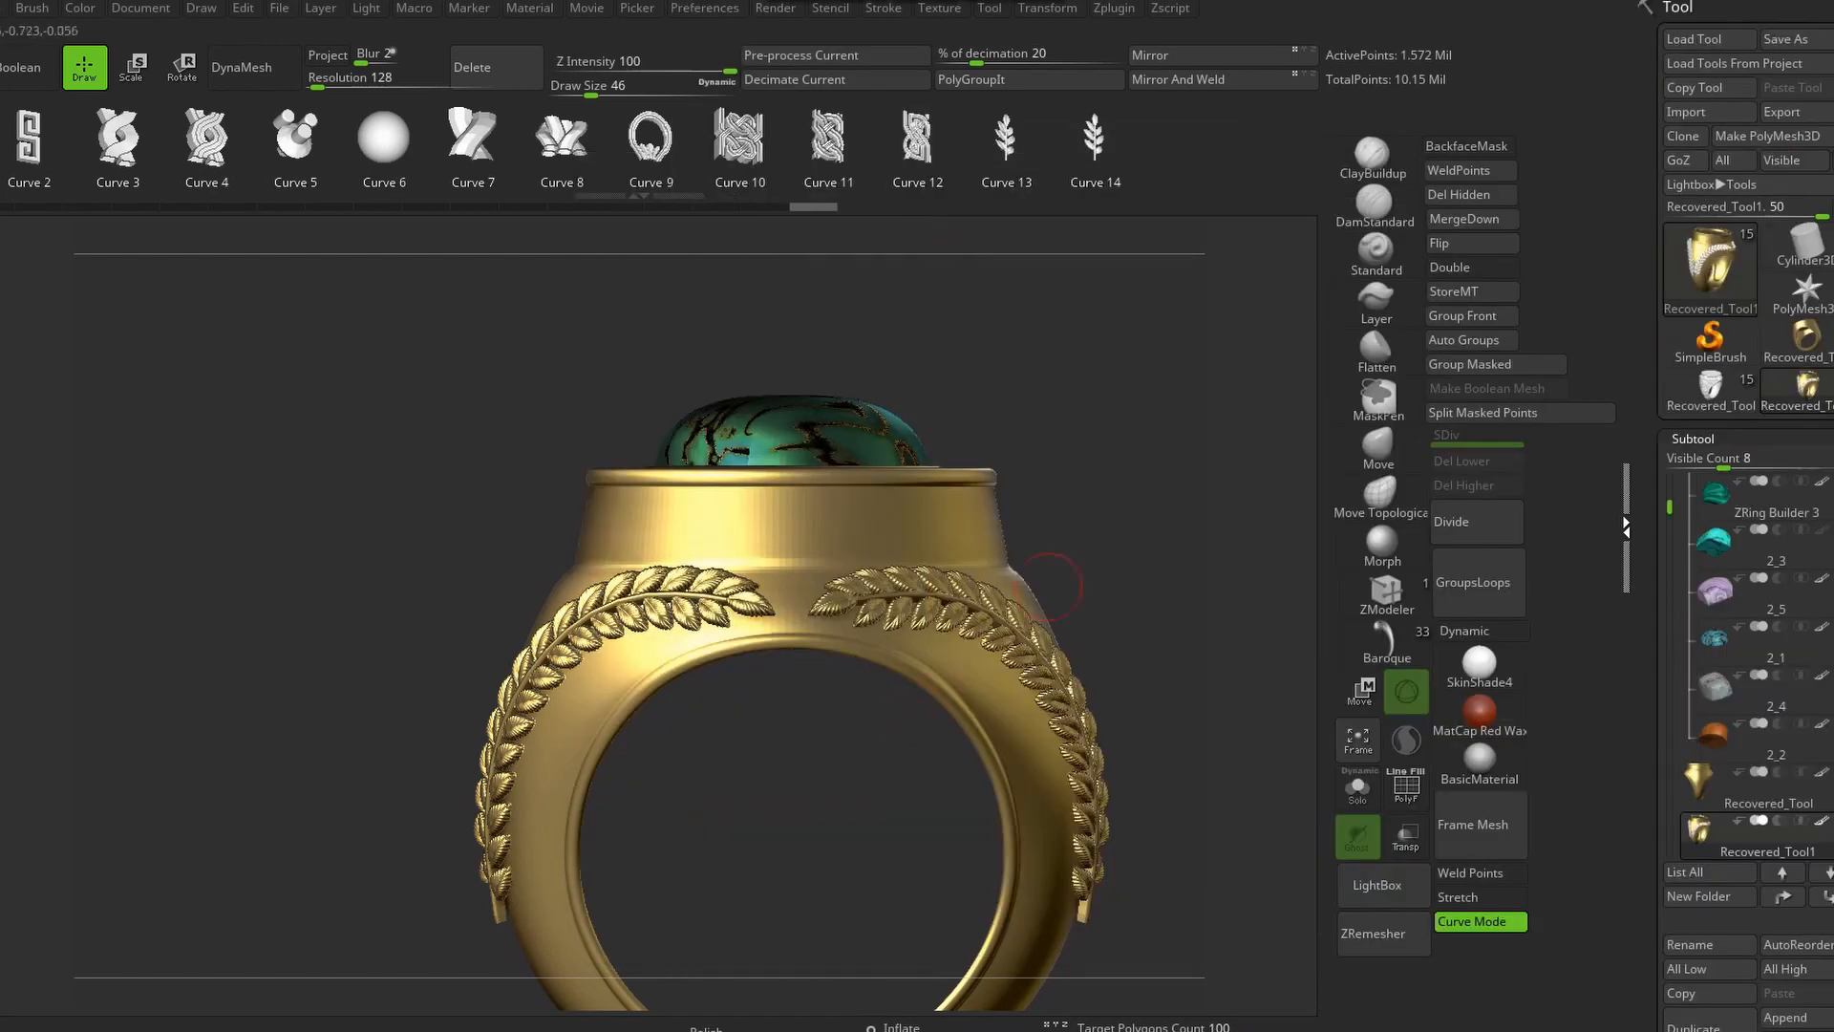
{"action": "mouse_move", "coordinate": [1012, 611]}
{"action": "left_mouse_down"}
{"action": "mouse_move", "coordinate": [949, 525]}
{"action": "mouse_move", "coordinate": [965, 609]}
{"action": "left_mouse_up"}
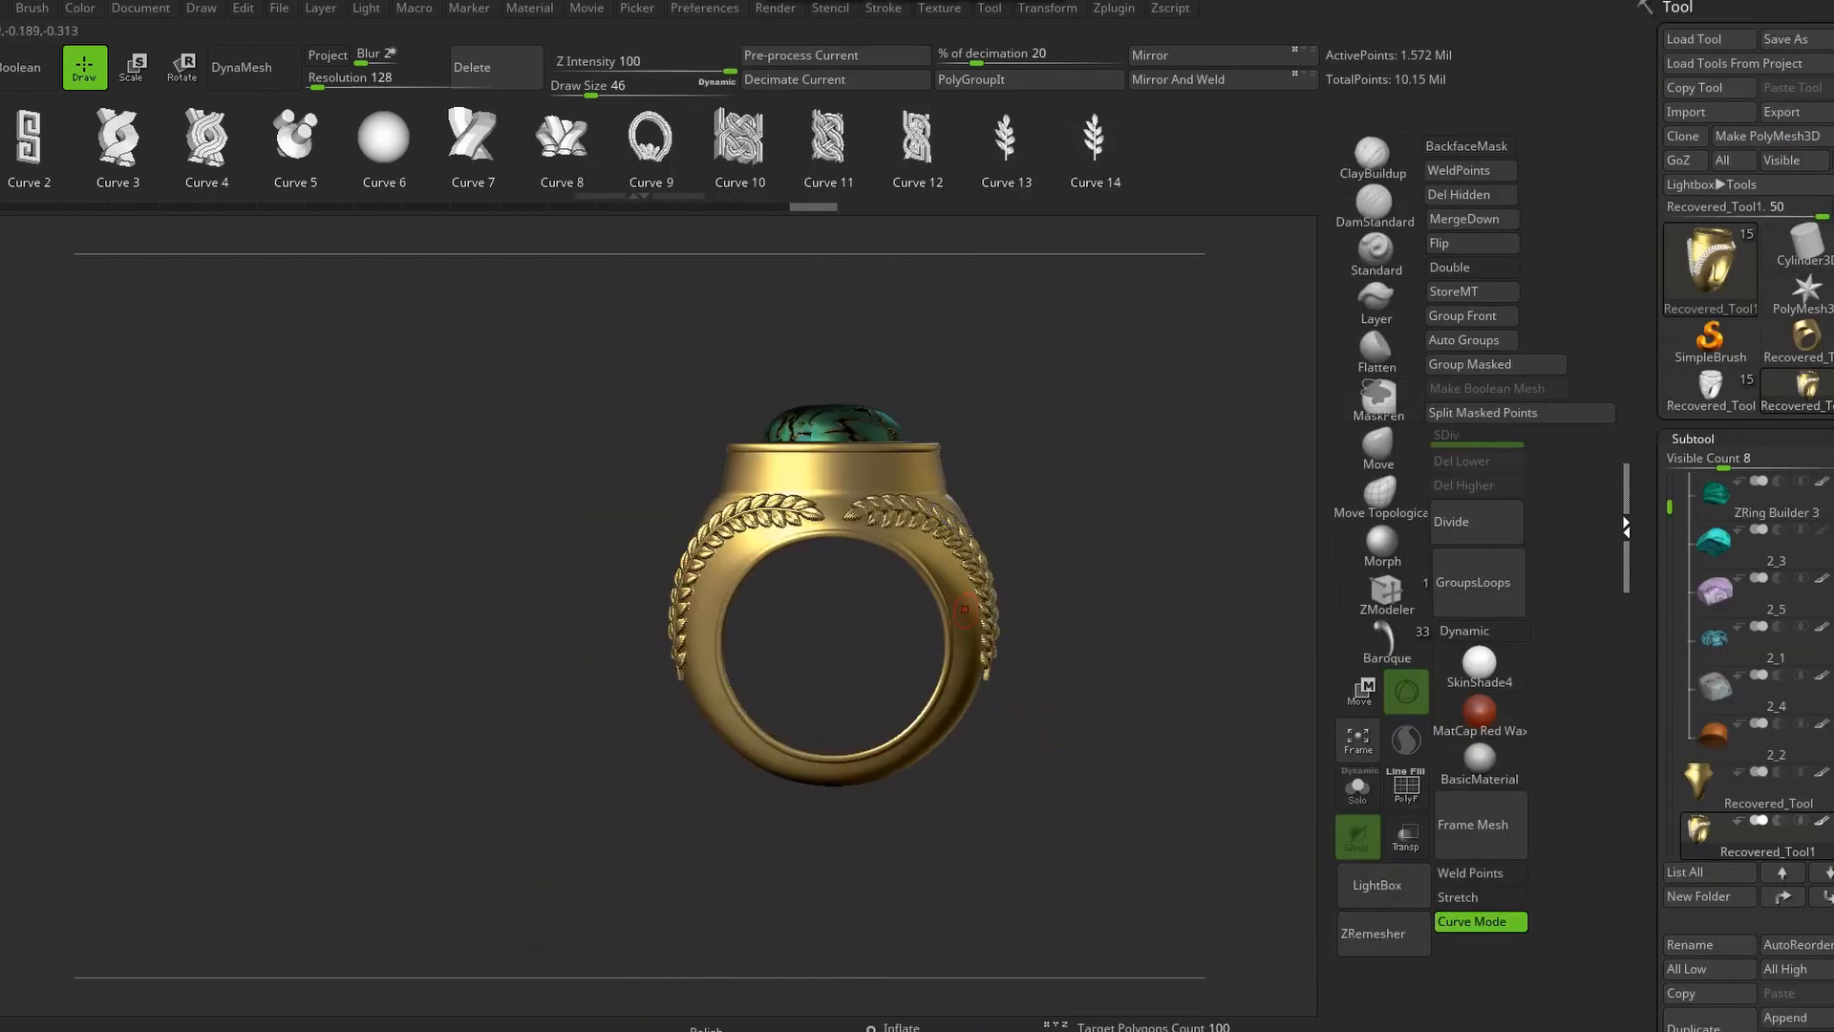
{"action": "left_click", "coordinate": [1357, 785]}
{"action": "left_click", "coordinate": [872, 449]}
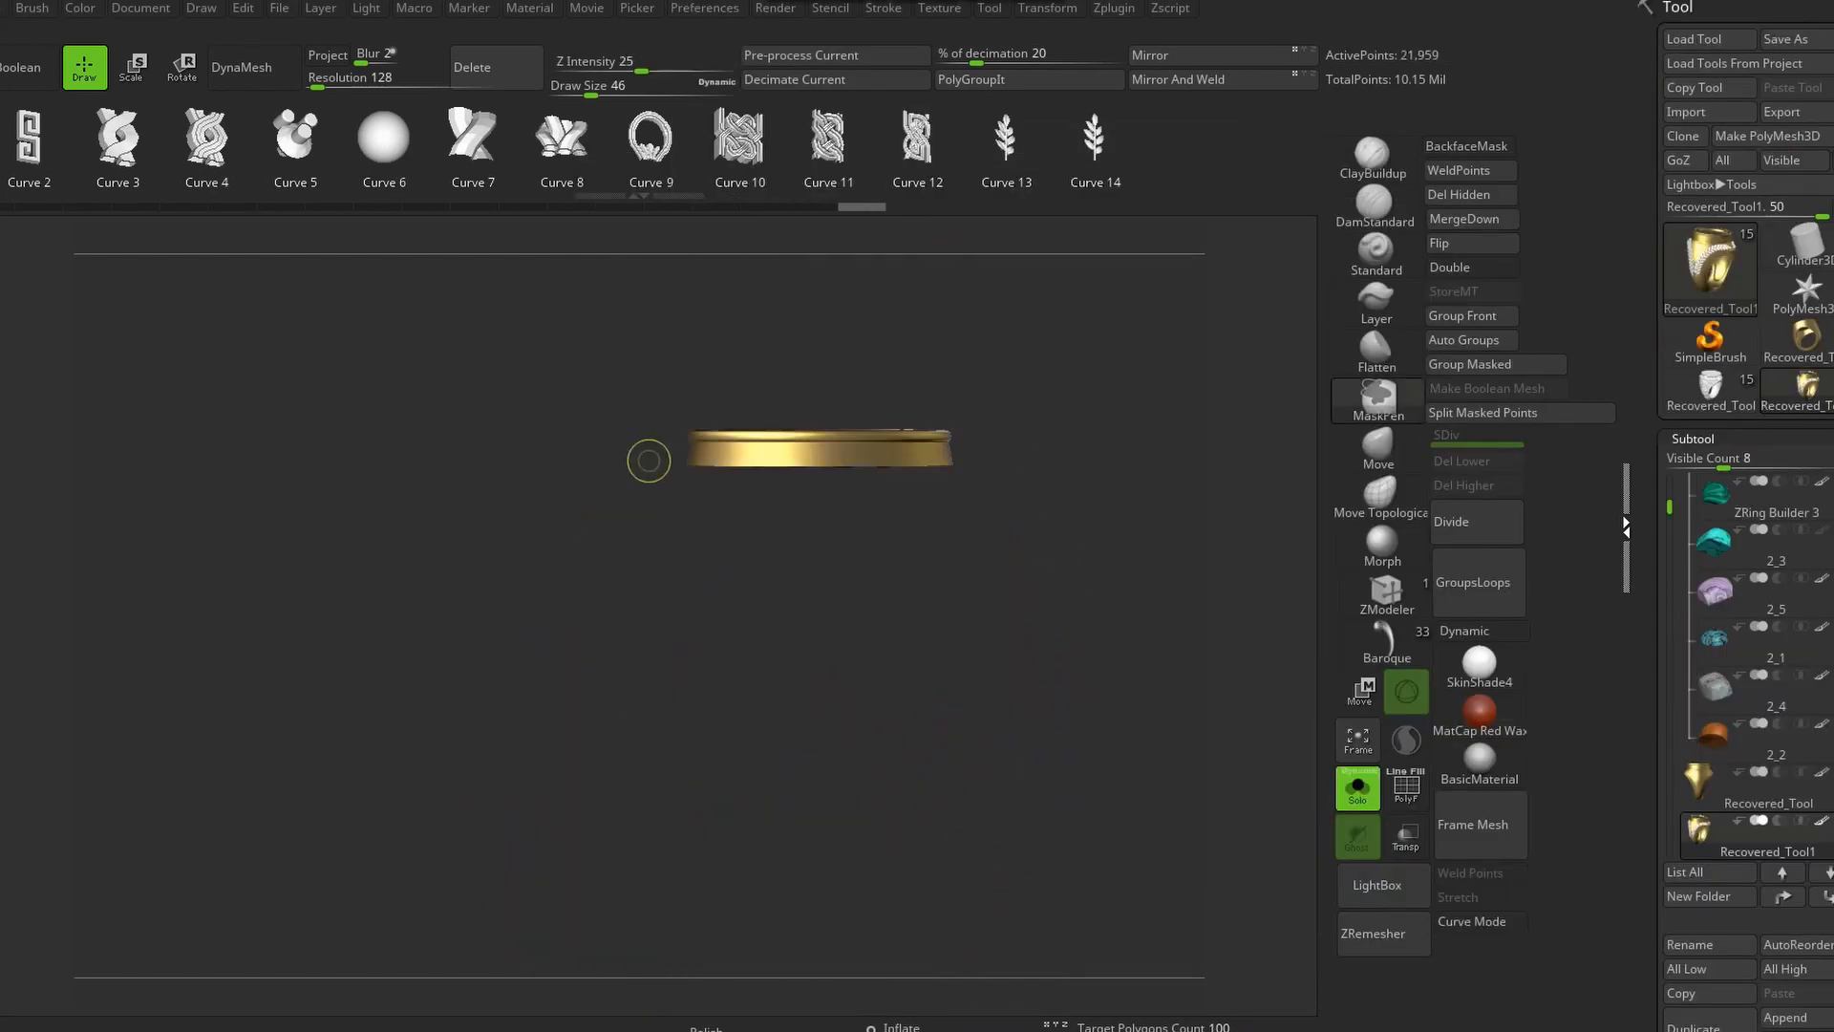
{"action": "left_click", "coordinate": [1108, 423], "text": "ctrl+shift"}
{"action": "left_click", "coordinate": [884, 429], "text": "ctrl+shift"}
{"action": "left_click_drag", "start_coordinate": [1079, 497], "coordinate": [1127, 432]}
Restore the full ring mesh with only the laurel leaves masked, and split them off into a separate subtool
{"action": "left_click", "coordinate": [789, 542], "text": "ctrl+shift"}
{"action": "left_click", "coordinate": [888, 430], "text": "ctrl+shift"}
{"action": "left_click", "coordinate": [1048, 442], "text": "ctrl"}
{"action": "left_click", "coordinate": [1048, 442], "text": "ctrl+shift"}
{"action": "left_click", "coordinate": [1499, 412]}
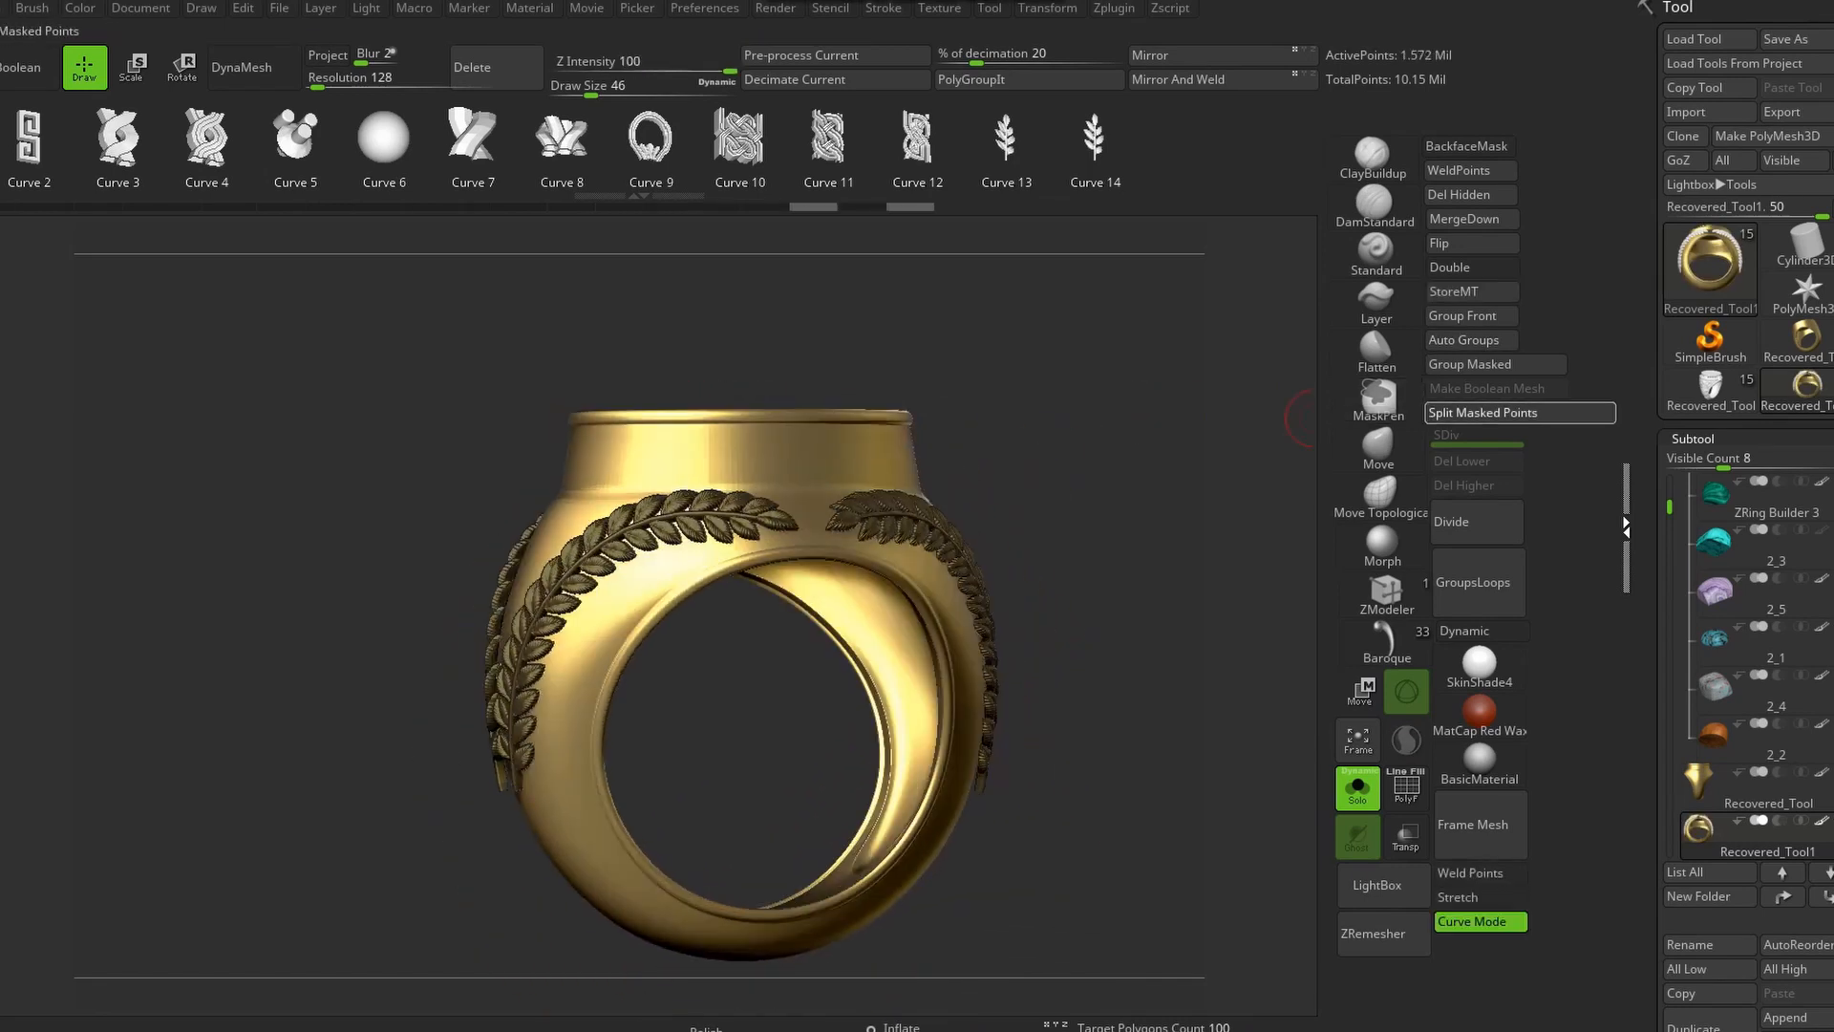
Check the ring's polygroups with Polyframe, and apply a braided curve insert around the isolated collar
{"action": "left_click", "coordinate": [1406, 786]}
{"action": "right_click_drag", "start_coordinate": [1251, 631], "coordinate": [1268, 710], "text": "ctrl"}
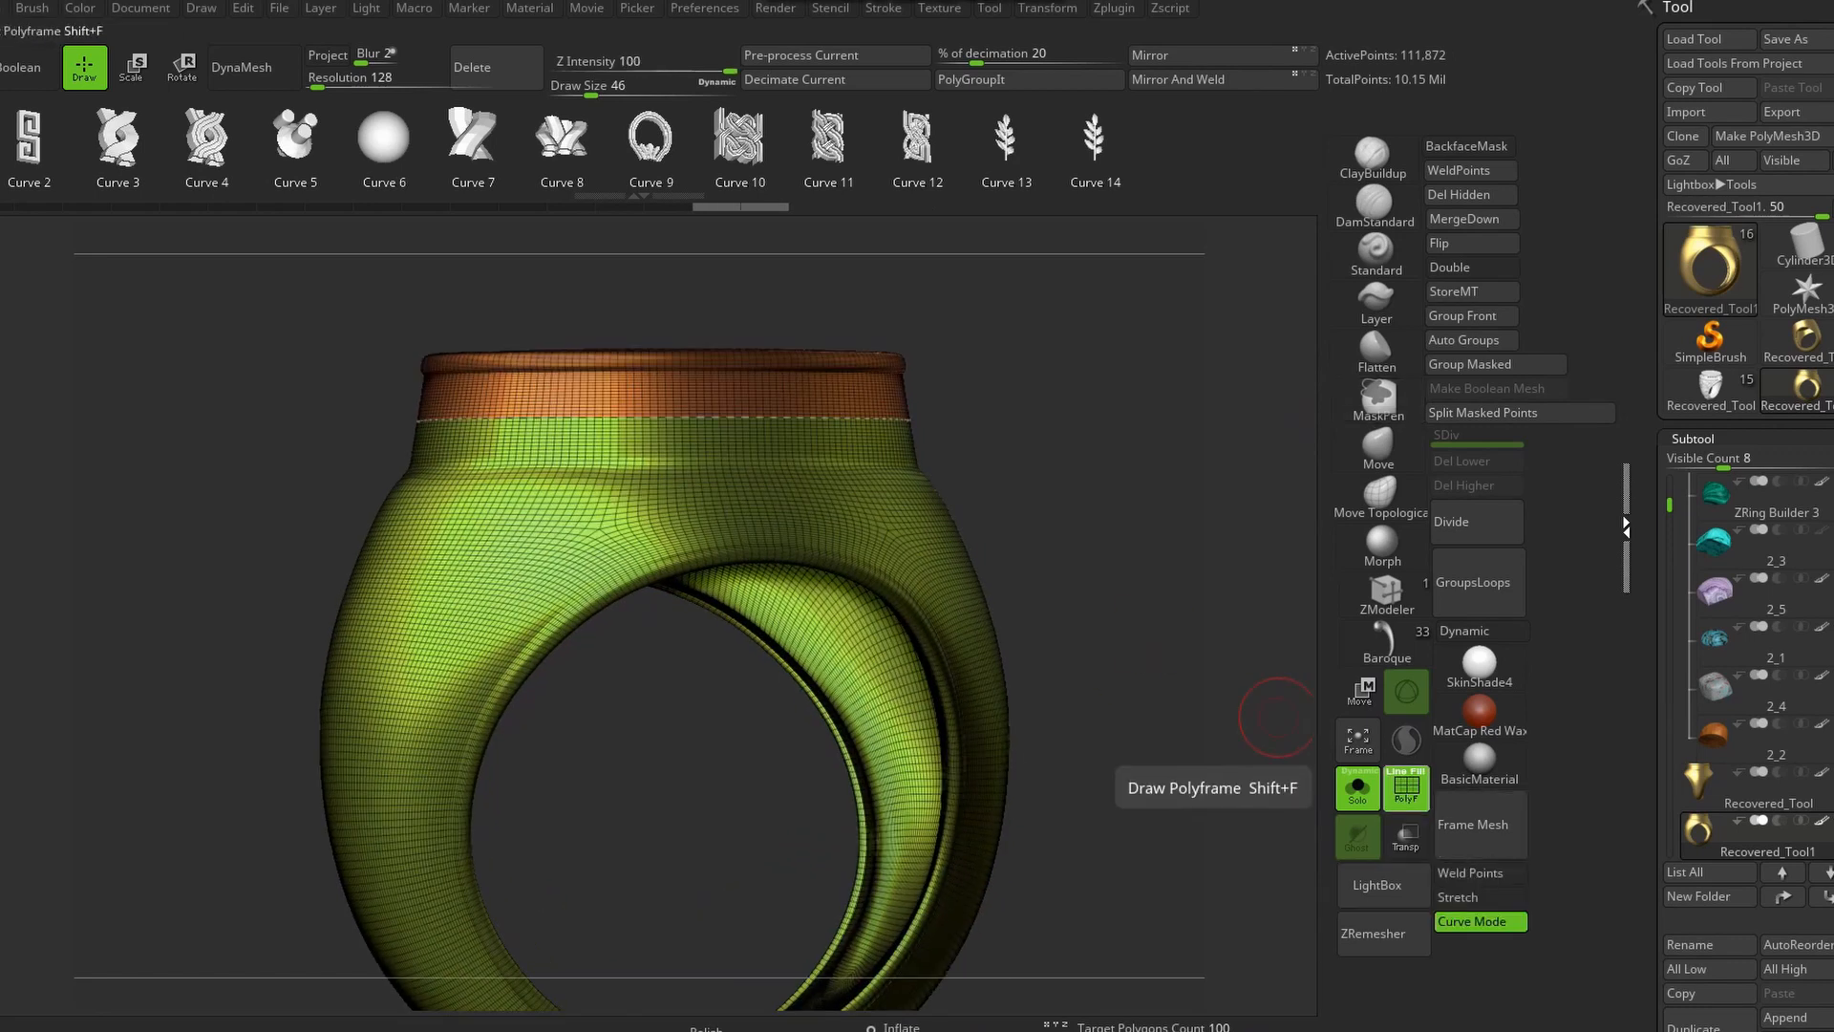
{"action": "left_click", "coordinate": [1406, 786]}
{"action": "key", "text": "space"}
{"action": "left_click_drag", "start_coordinate": [786, 421], "coordinate": [754, 422]}
{"action": "left_click", "coordinate": [789, 418]}
{"action": "left_click", "coordinate": [789, 418], "text": "ctrl+shift"}
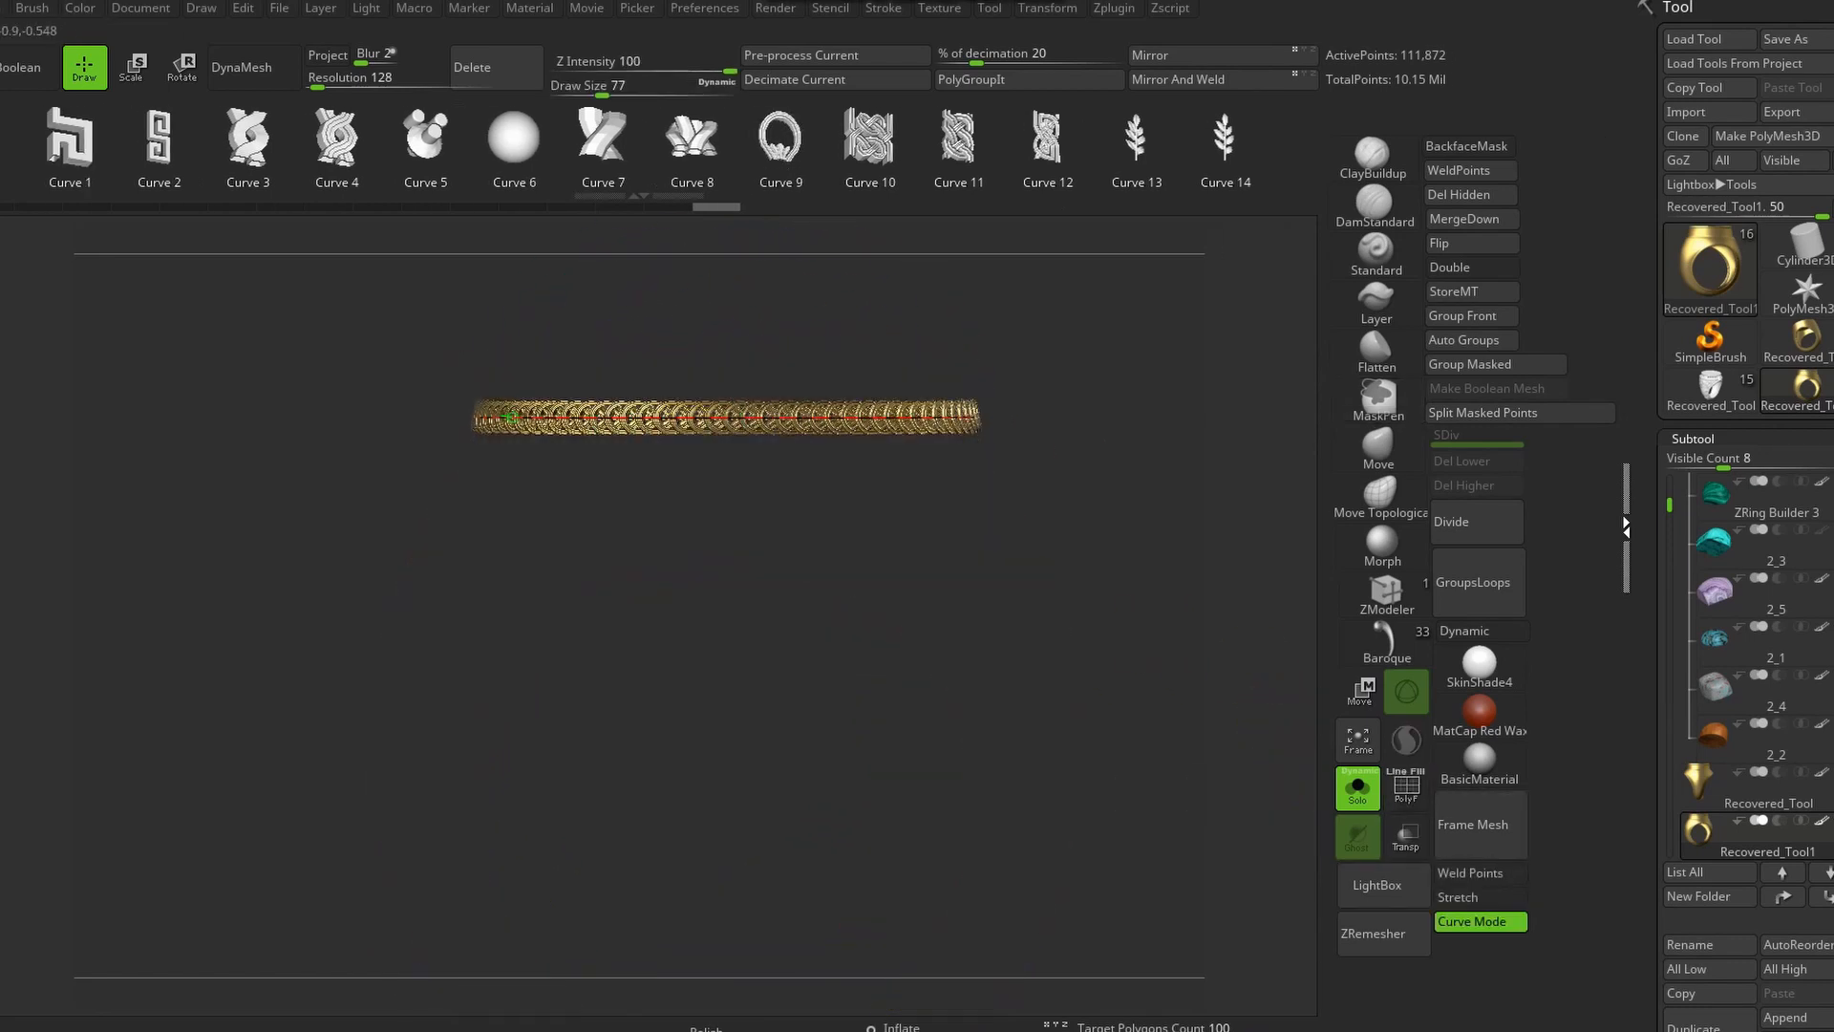
Unhide the rest of the ring and enlarge the curve insert pattern around the collar with a larger draw size
{"action": "left_click", "coordinate": [1137, 592], "text": "ctrl+shift"}
{"action": "left_click_drag", "start_coordinate": [1137, 592], "coordinate": [1079, 597]}
{"action": "key", "text": "space"}
{"action": "left_click_drag", "start_coordinate": [845, 305], "coordinate": [836, 306]}
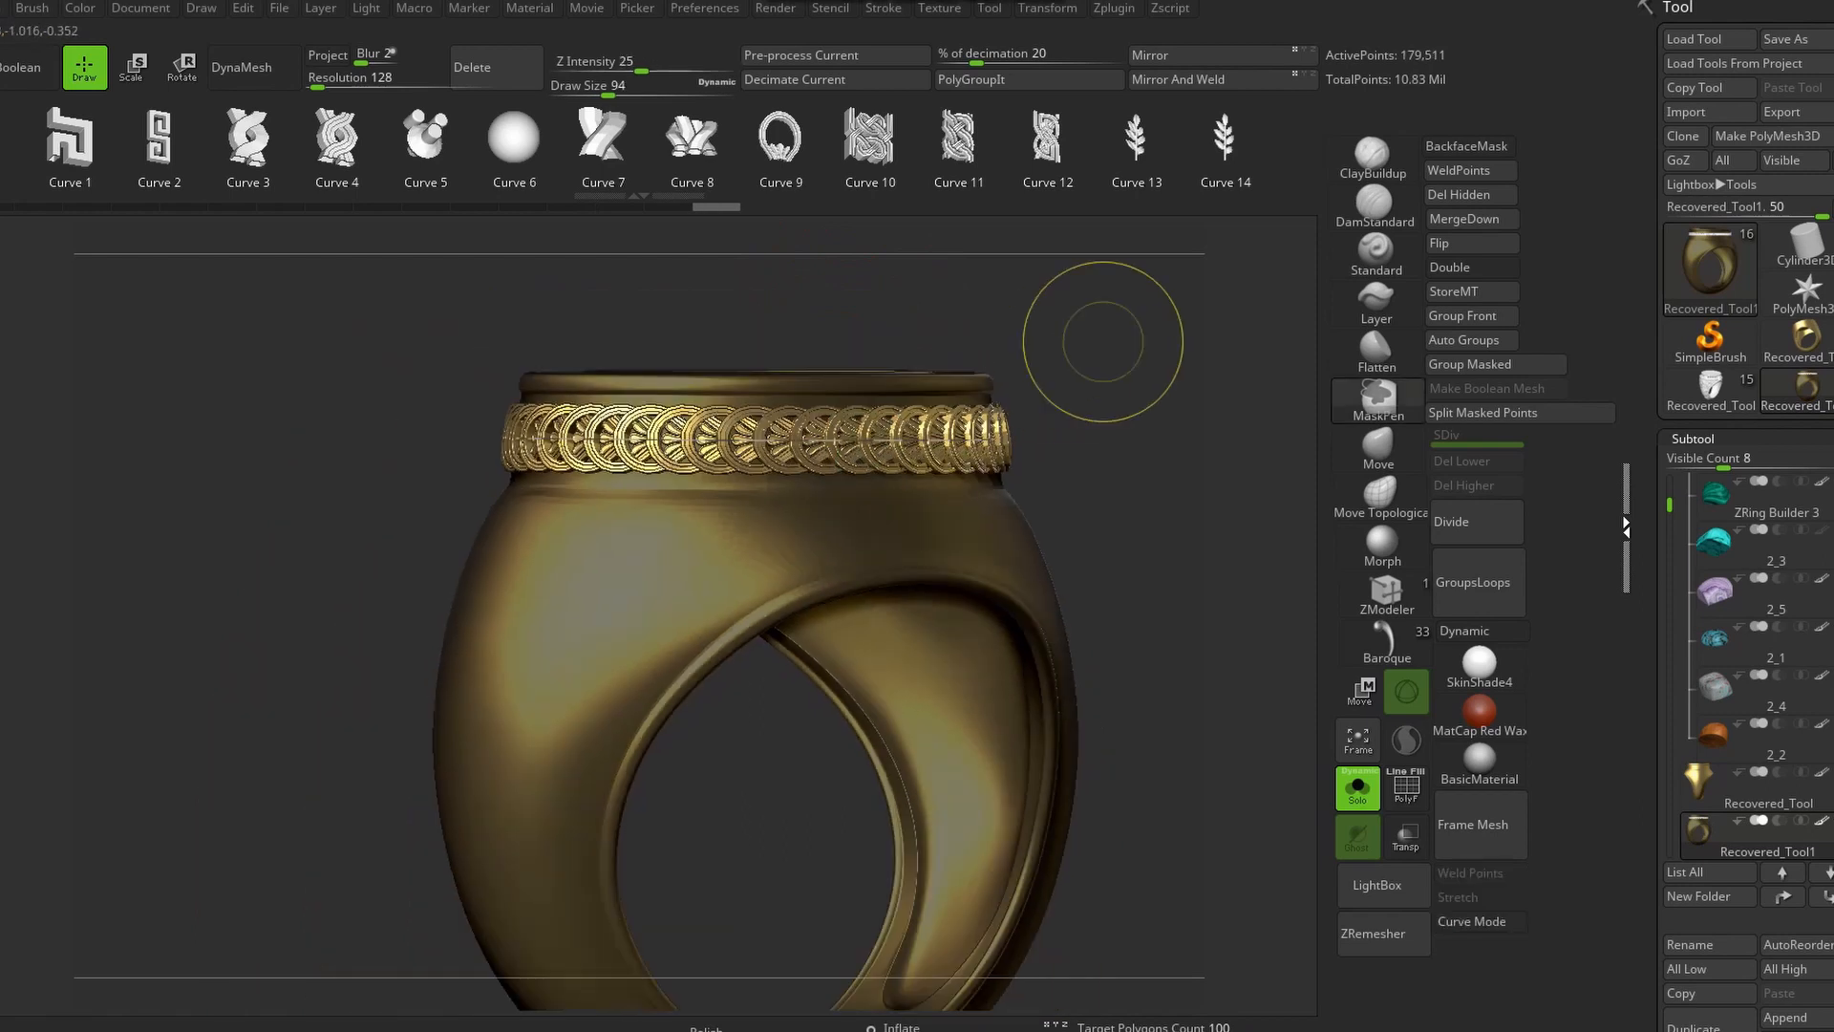
{"action": "left_click_drag", "start_coordinate": [1097, 327], "coordinate": [1093, 540]}
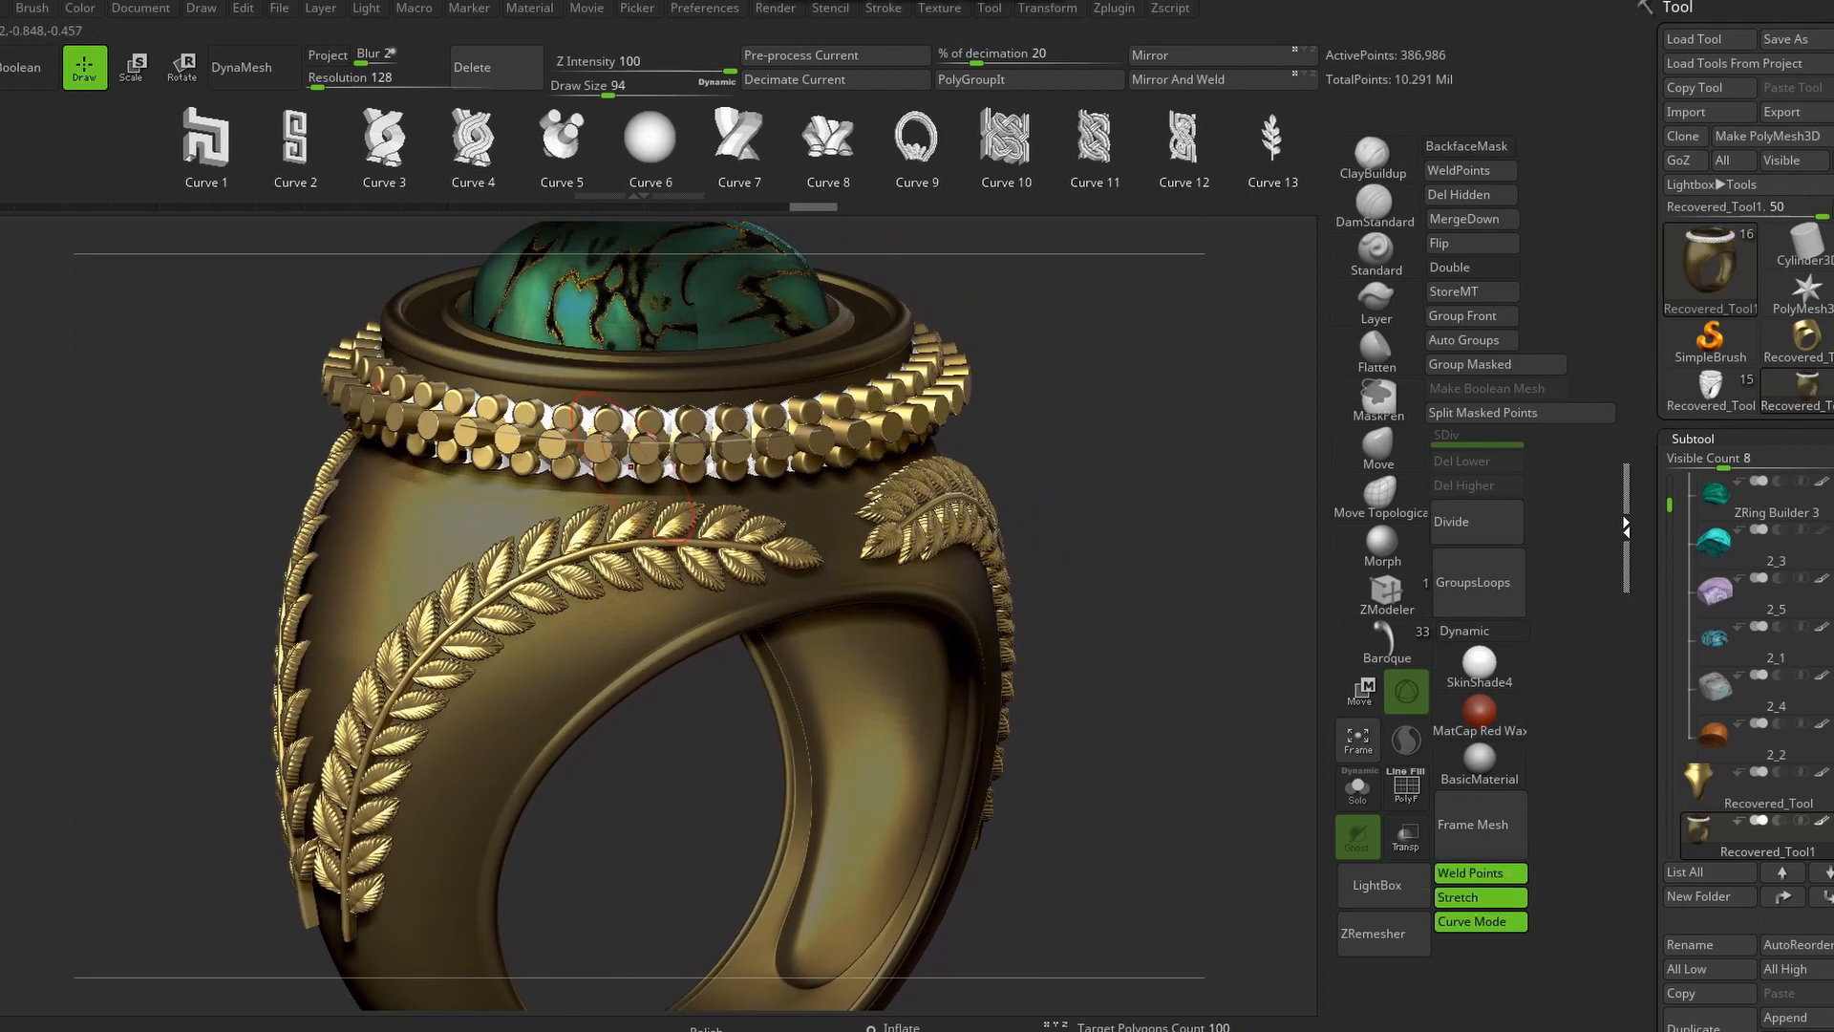
{"action": "left_click", "coordinate": [1471, 267]}
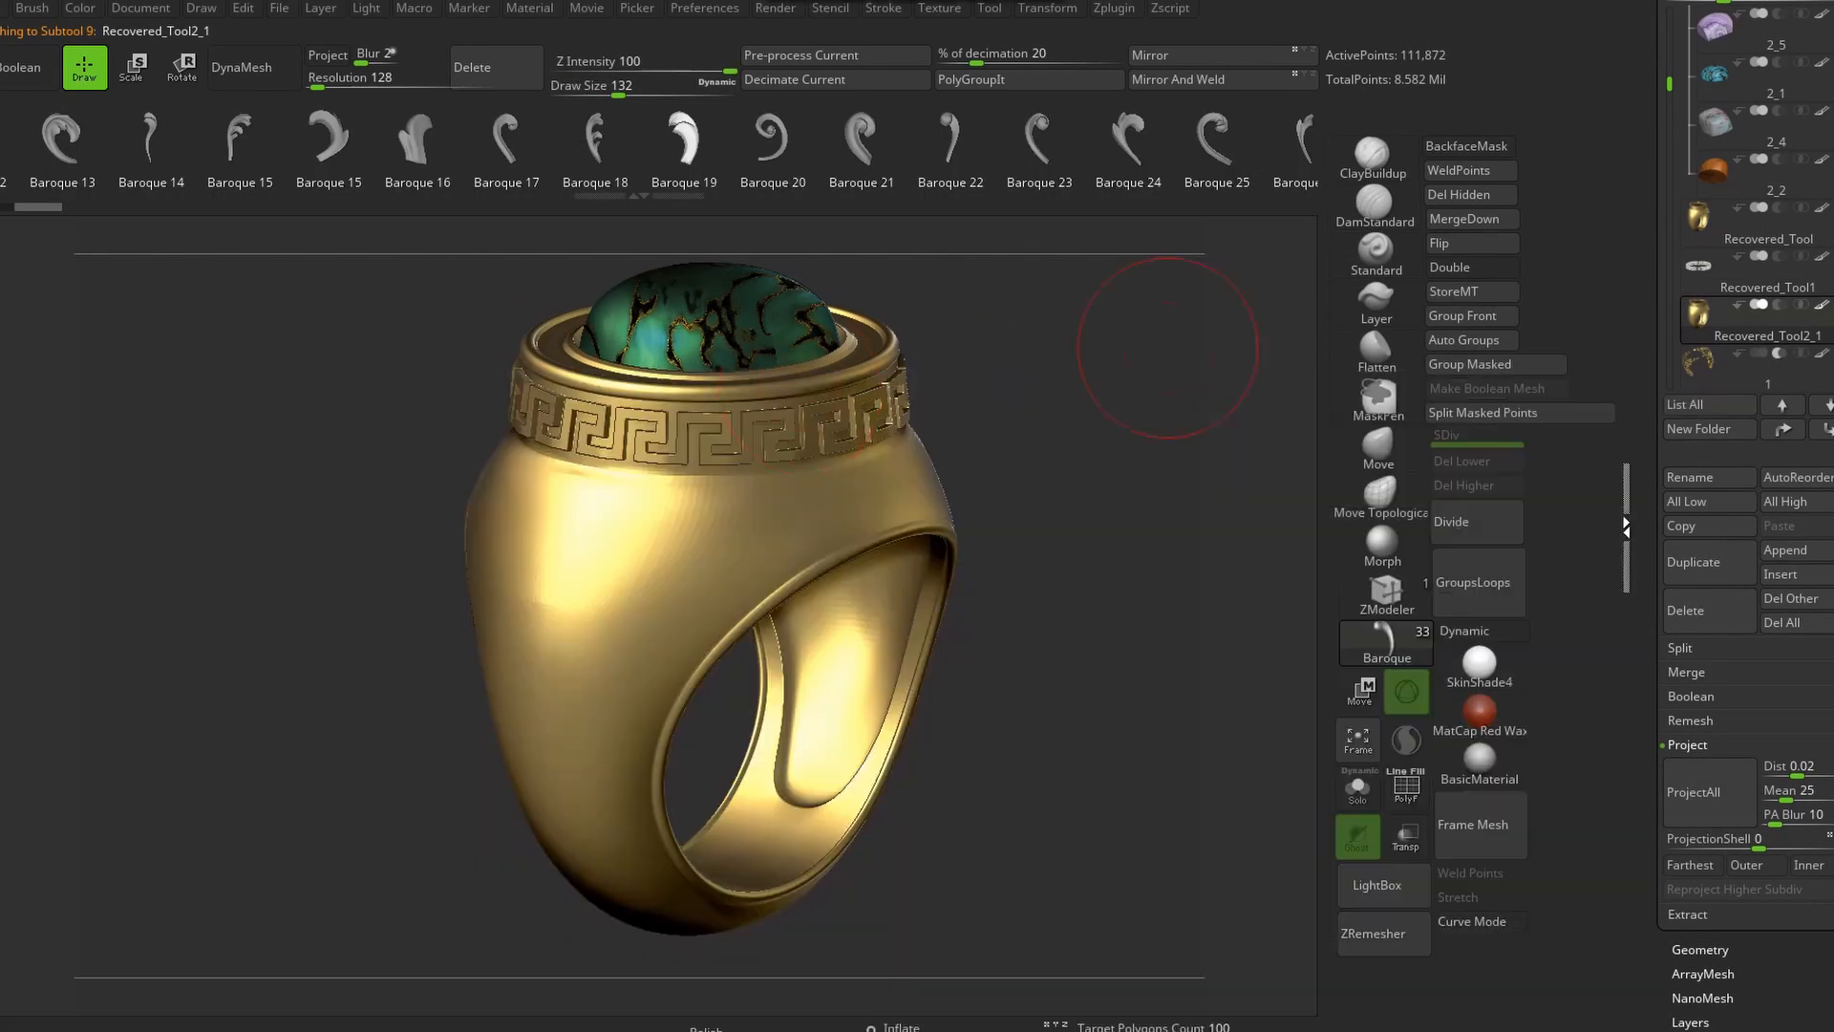
Choose the ZRing Builder curve brush and draw a curve along the ring's shoulder arch with a draw size of 71
{"action": "left_click", "coordinate": [1385, 642]}
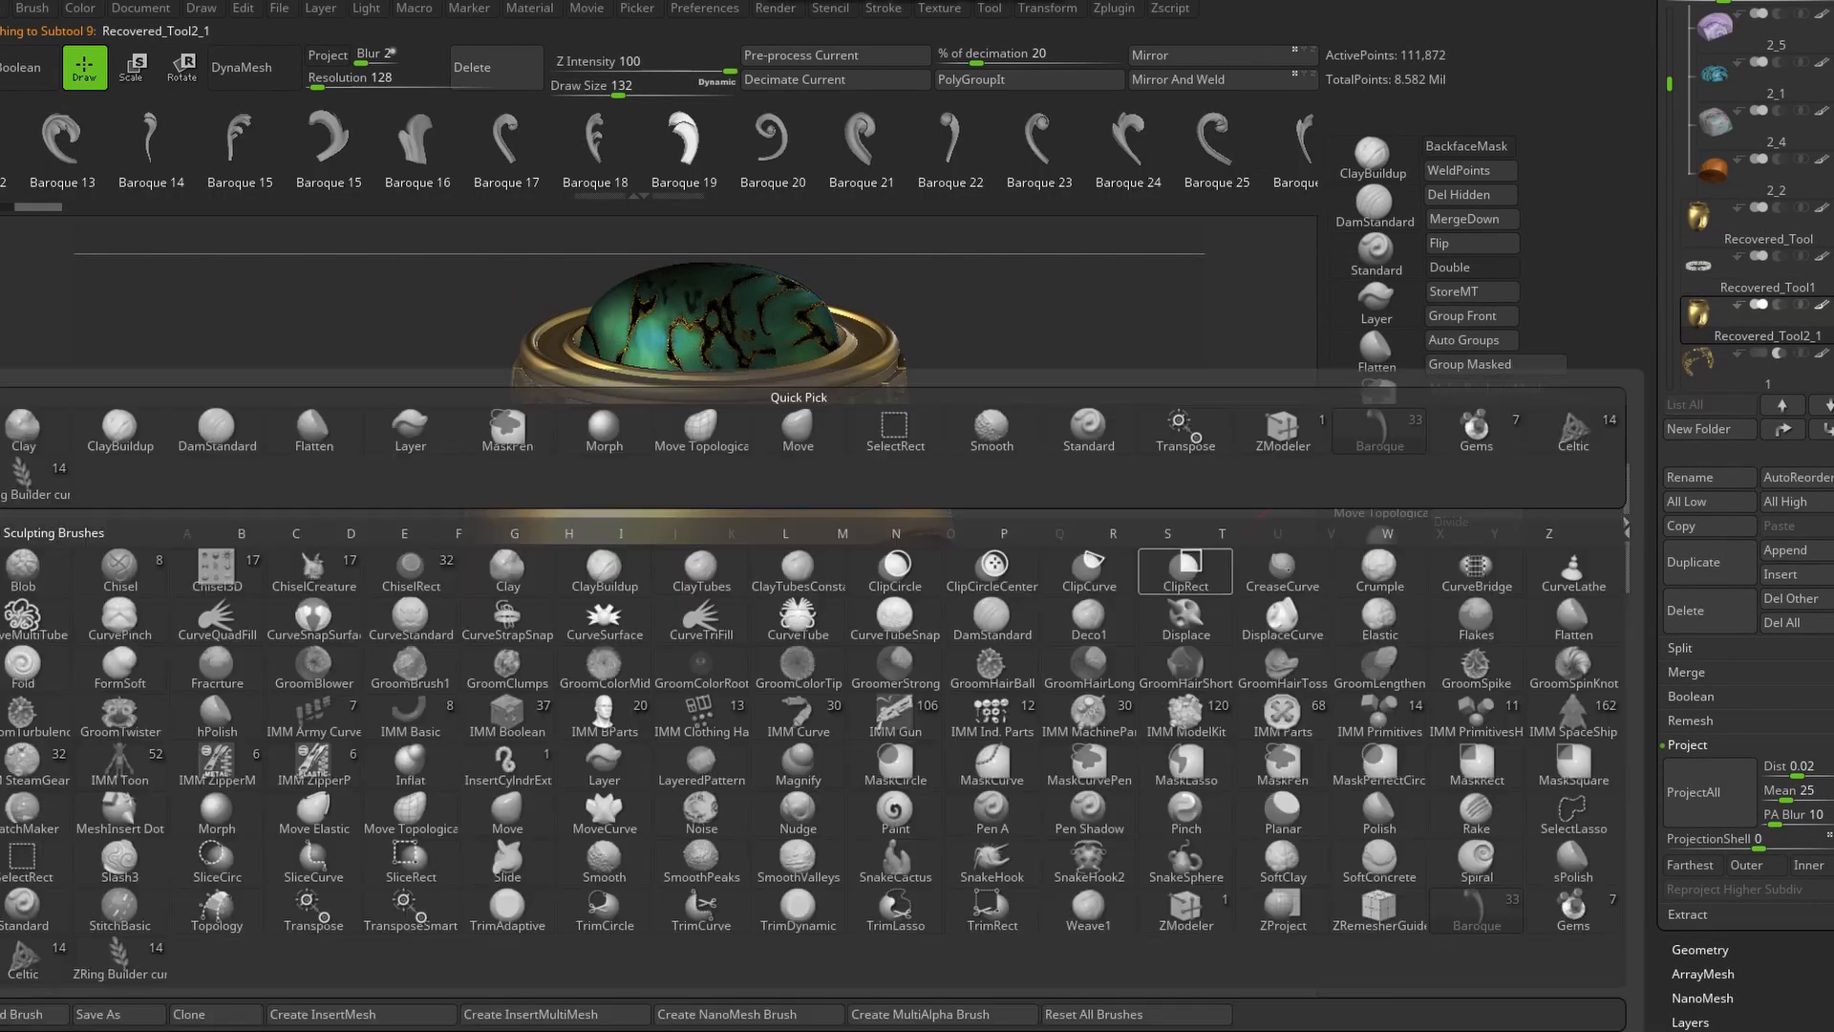
{"action": "left_click", "coordinate": [28, 479]}
{"action": "key", "text": "space"}
{"action": "left_click_drag", "start_coordinate": [730, 560], "coordinate": [712, 560]}
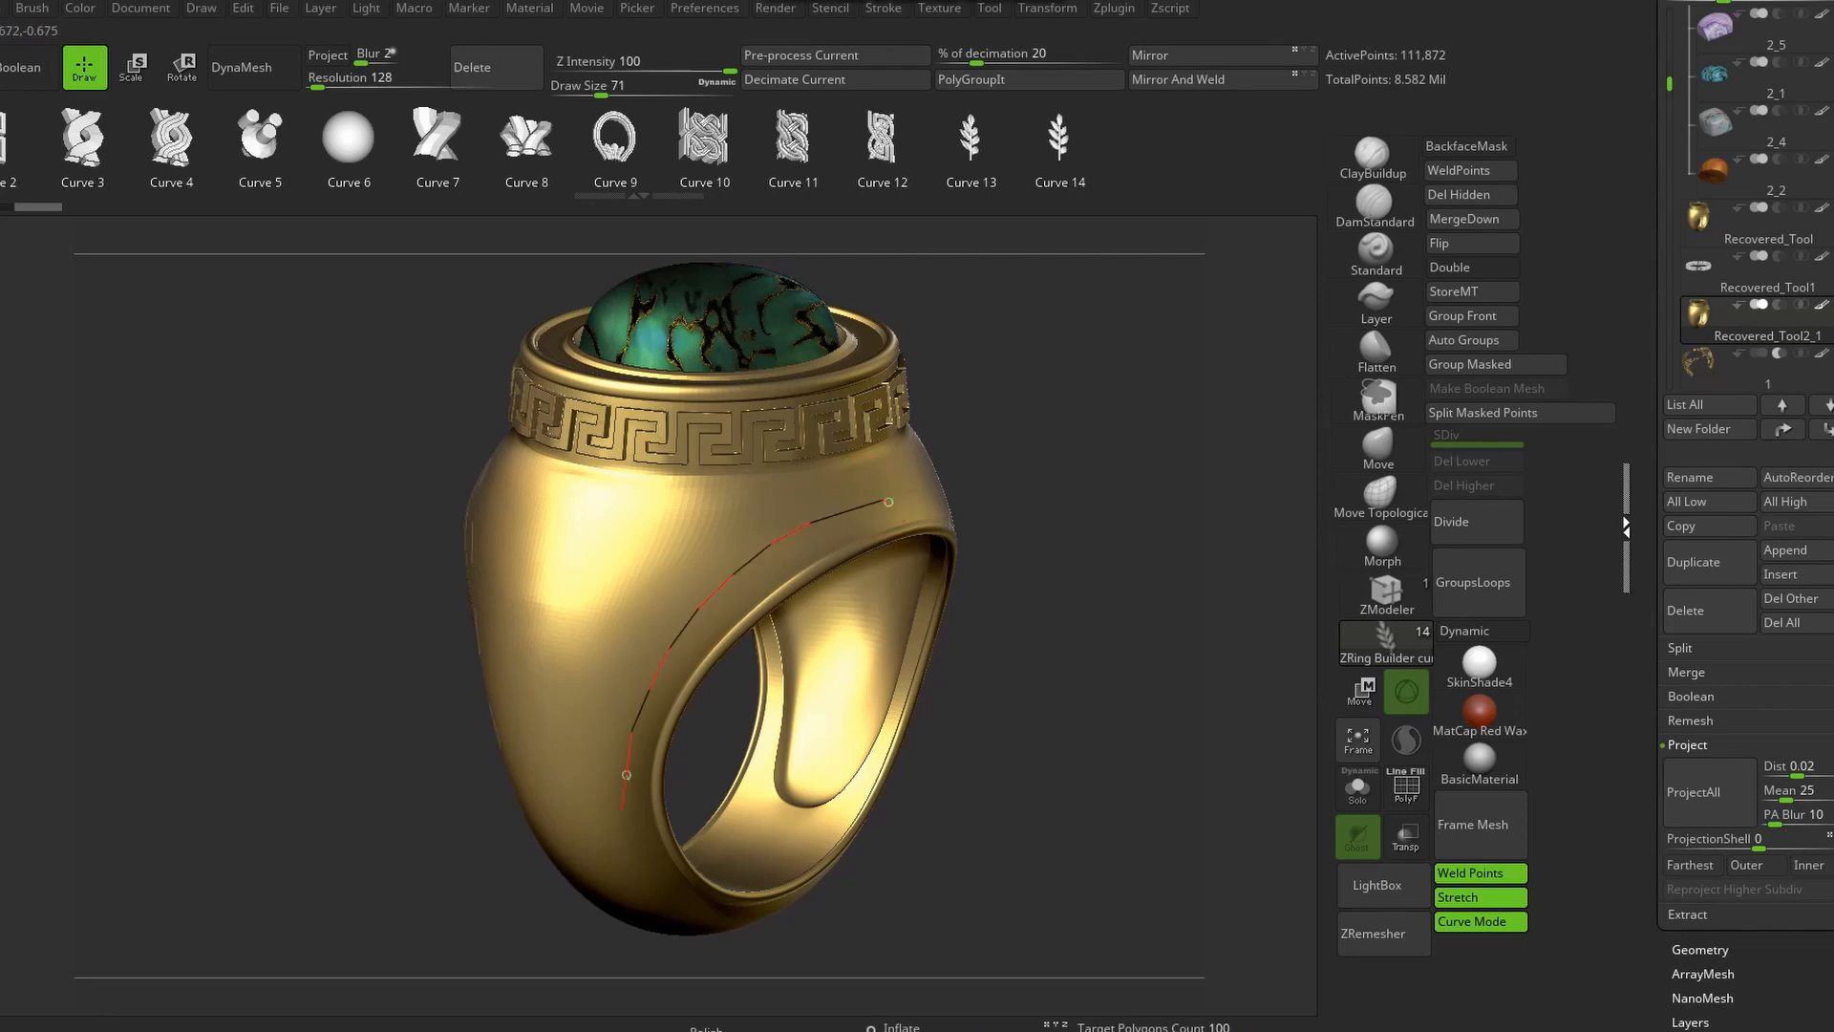
{"action": "left_click_drag", "start_coordinate": [626, 775], "coordinate": [623, 807]}
{"action": "left_click_drag", "start_coordinate": [778, 506], "coordinate": [783, 391]}
Try stretching the braided curve by pulling its ends along the arch, and adjust its size
{"action": "right_click_drag", "start_coordinate": [1032, 592], "coordinate": [1032, 497]}
{"action": "key", "text": "space"}
{"action": "left_click_drag", "start_coordinate": [511, 585], "coordinate": [544, 584]}
{"action": "left_click_drag", "start_coordinate": [490, 672], "coordinate": [475, 851]}
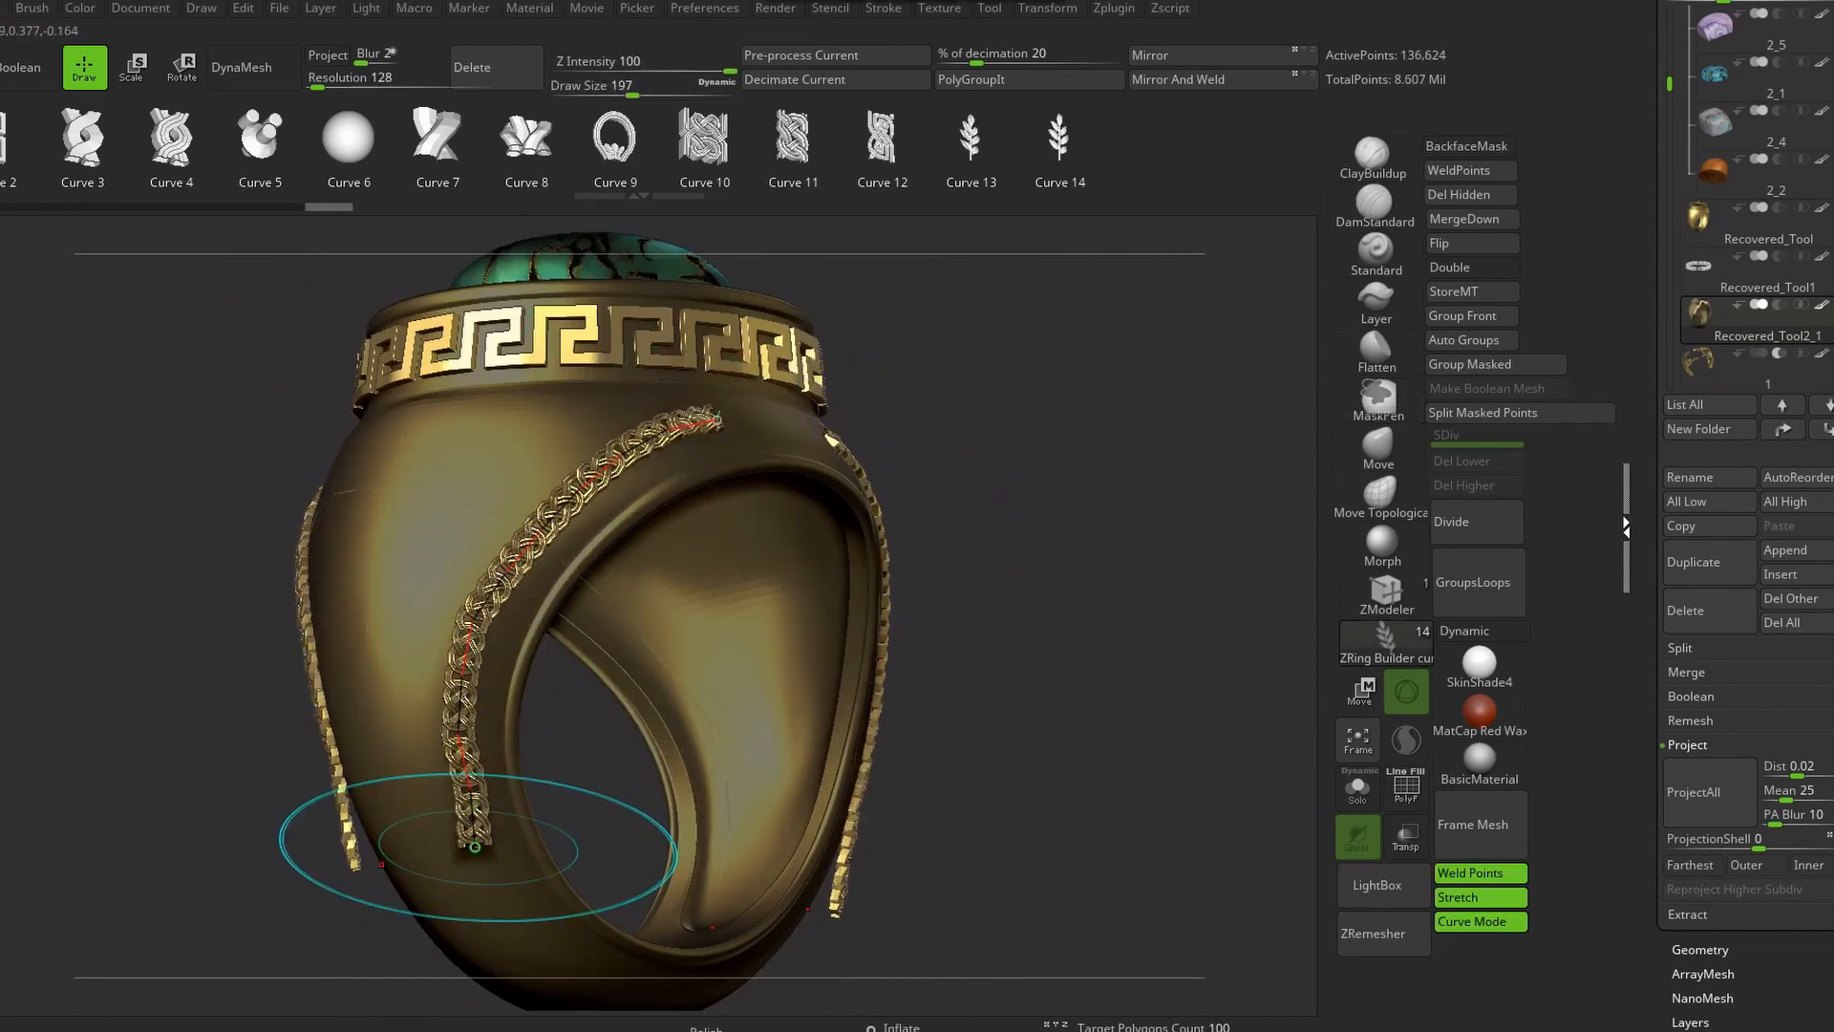
{"action": "right_click_drag", "start_coordinate": [474, 851], "coordinate": [382, 831]}
{"action": "left_click_drag", "start_coordinate": [721, 419], "coordinate": [764, 406]}
{"action": "left_click_drag", "start_coordinate": [524, 573], "coordinate": [490, 586]}
{"action": "key", "text": "space"}
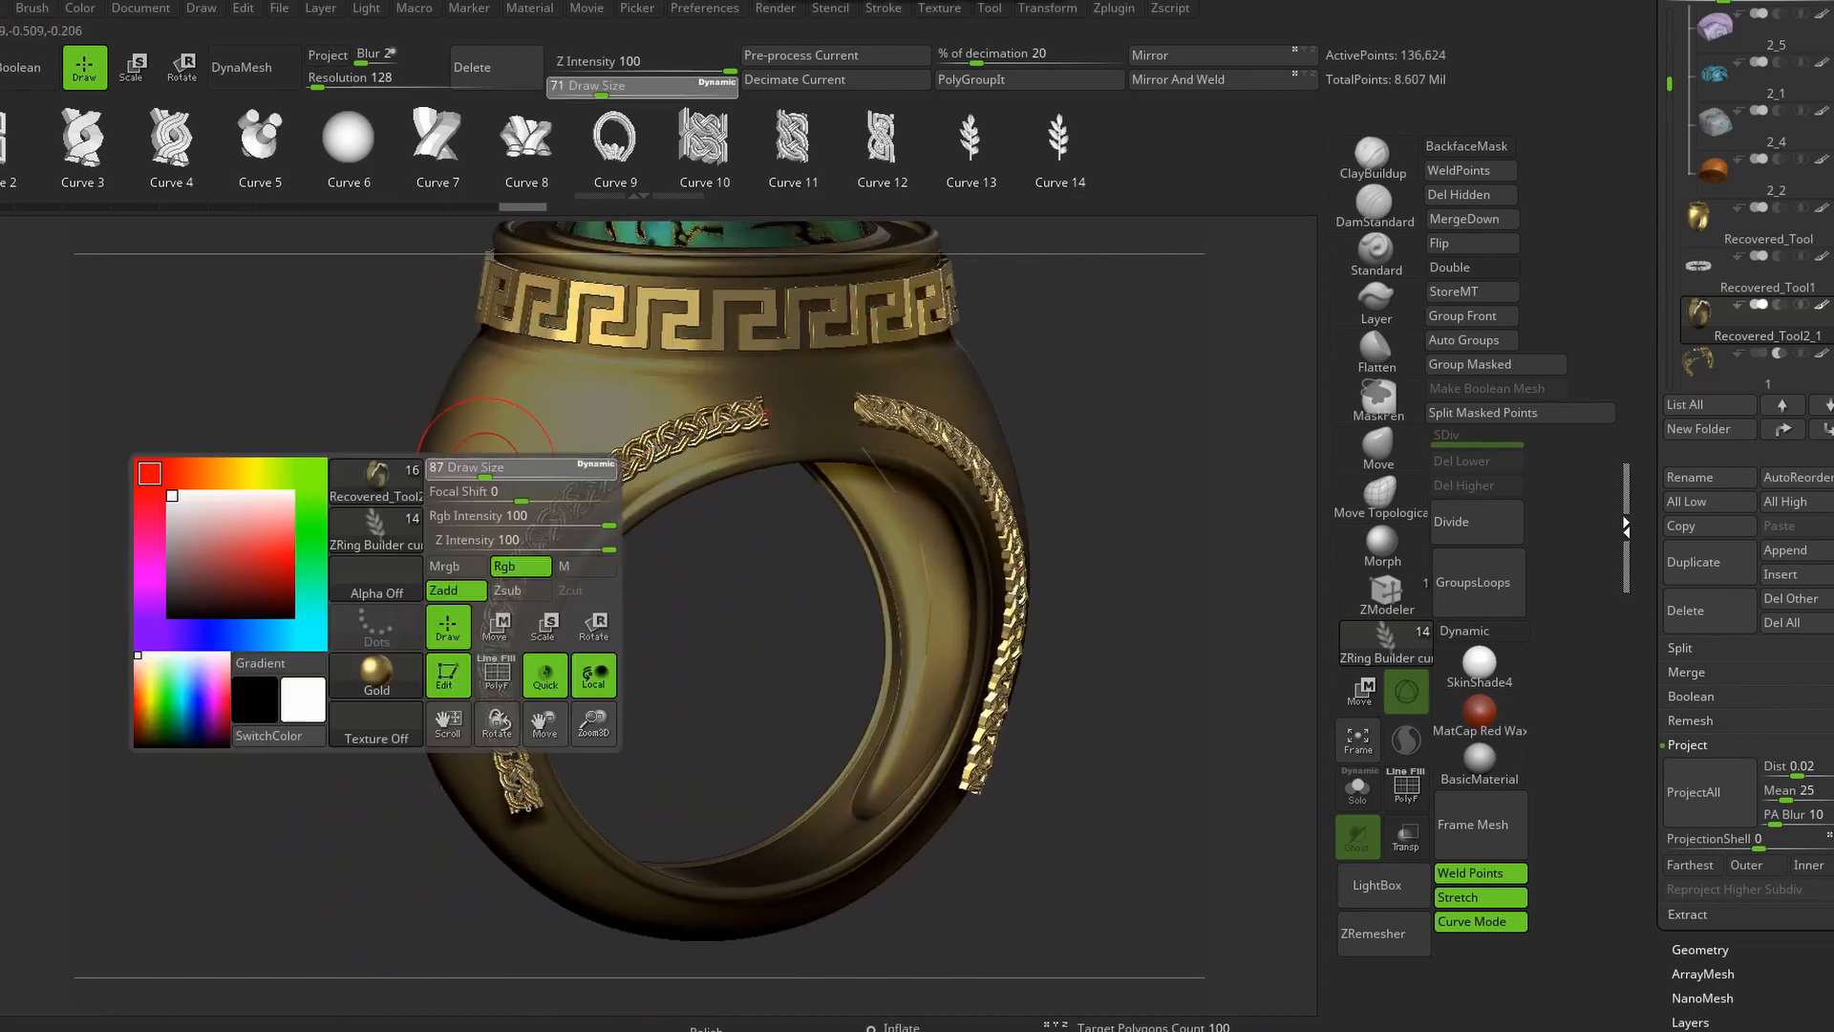
{"action": "left_click_drag", "start_coordinate": [762, 414], "coordinate": [770, 413]}
{"action": "mouse_move", "coordinate": [459, 755]}
{"action": "right_mouse_down"}
{"action": "mouse_move", "coordinate": [621, 726]}
{"action": "mouse_move", "coordinate": [623, 570]}
{"action": "mouse_move", "coordinate": [563, 573]}
{"action": "mouse_move", "coordinate": [603, 578]}
{"action": "mouse_move", "coordinate": [822, 459]}
{"action": "mouse_move", "coordinate": [726, 439]}
{"action": "right_mouse_up"}
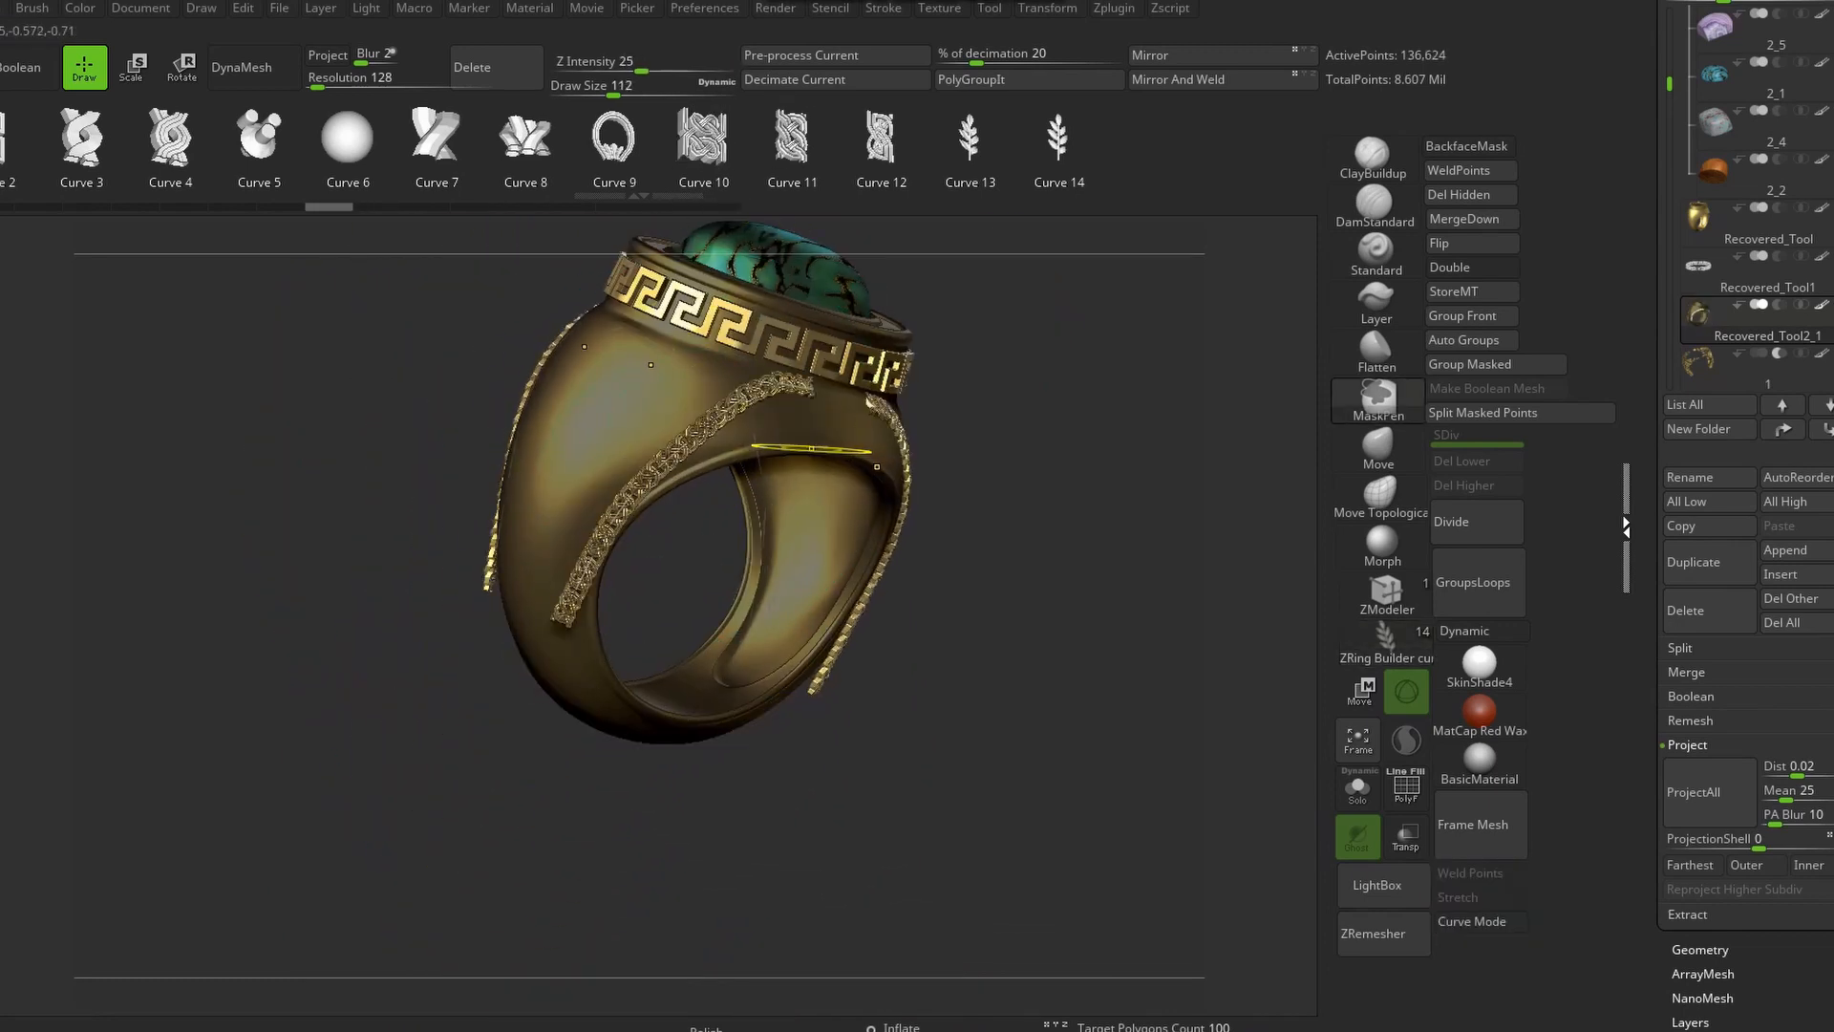
Undo the braided curve on the shoulders back to the bare ring body
{"action": "key", "text": "ctrl+z"}
{"action": "key", "text": "ctrl+z"}
{"action": "key", "text": "ctrl+z"}
{"action": "key", "text": "ctrl+z"}
{"action": "key", "text": "ctrl+z"}
{"action": "key", "text": "ctrl+z"}
{"action": "key", "text": "ctrl+z"}
{"action": "key", "text": "ctrl+z"}
{"action": "left_click", "coordinate": [36, 207]}
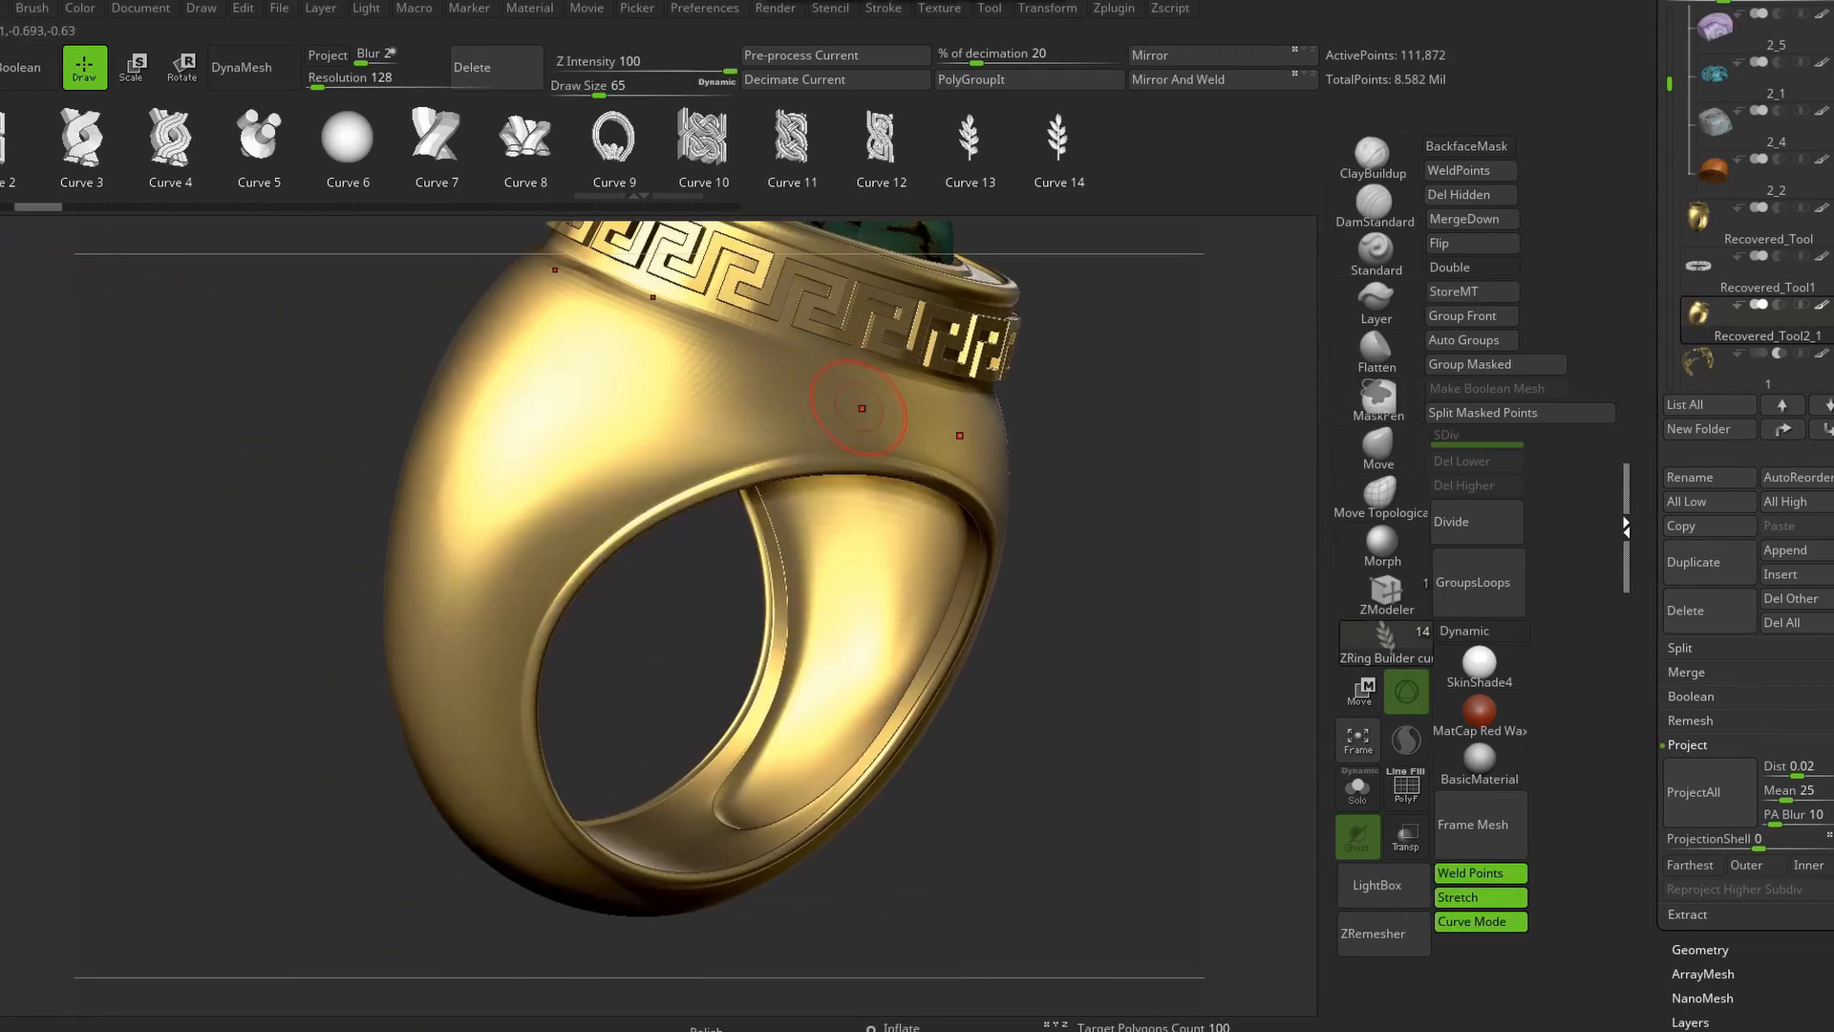
Lay a bordered Celtic knot curve along the shoulder arch above the finger opening
{"action": "key", "text": "ctrl+shift+z"}
{"action": "left_click_drag", "start_coordinate": [1099, 592], "coordinate": [1013, 535]}
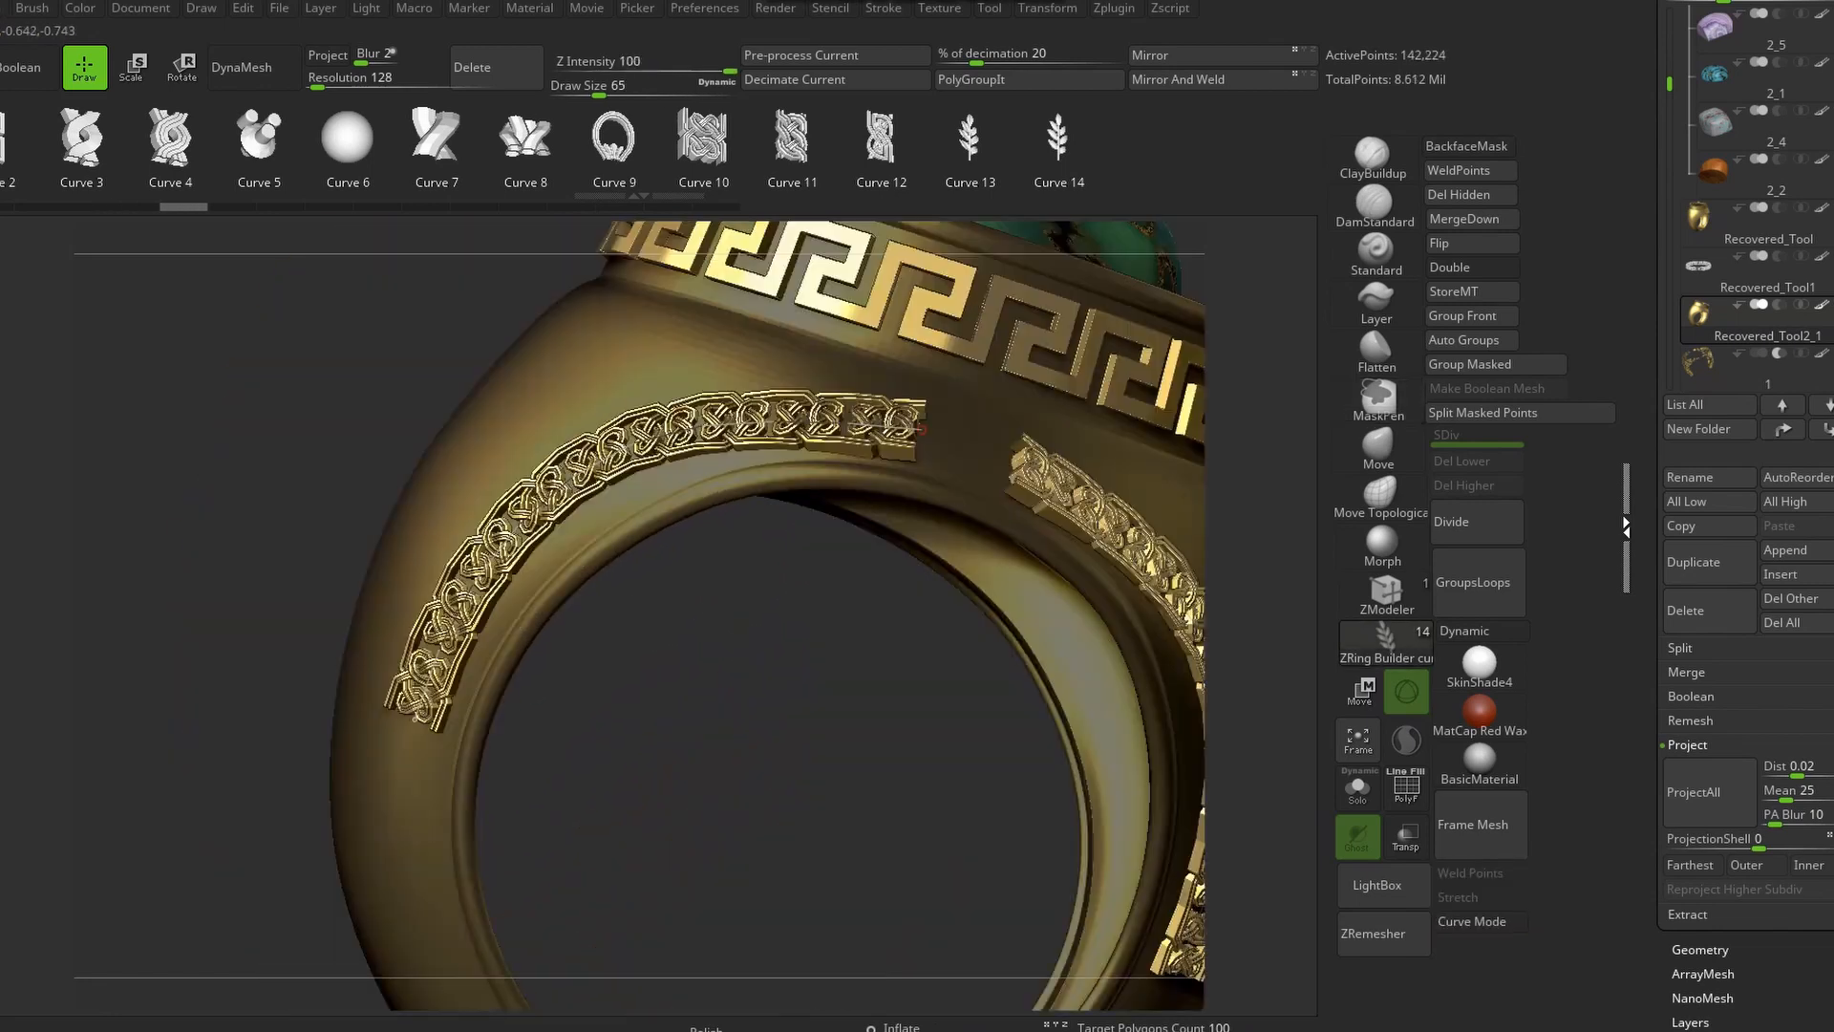
{"action": "mouse_move", "coordinate": [1098, 593]}
{"action": "left_mouse_down"}
{"action": "mouse_move", "coordinate": [1146, 612]}
{"action": "mouse_move", "coordinate": [1166, 574]}
{"action": "left_mouse_up"}
{"action": "mouse_move", "coordinate": [459, 573]}
{"action": "right_mouse_down"}
{"action": "mouse_move", "coordinate": [553, 593]}
{"action": "mouse_move", "coordinate": [532, 552]}
{"action": "mouse_move", "coordinate": [421, 495]}
{"action": "mouse_move", "coordinate": [535, 535]}
{"action": "mouse_move", "coordinate": [675, 483]}
{"action": "right_mouse_up"}
Enlarge the Celtic knot band and reposition its curve points and ends to follow the arch
{"action": "key", "text": "space"}
{"action": "left_click_drag", "start_coordinate": [689, 519], "coordinate": [661, 522]}
{"action": "left_click", "coordinate": [561, 525]}
{"action": "mouse_move", "coordinate": [561, 525]}
{"action": "right_mouse_down"}
{"action": "mouse_move", "coordinate": [621, 516]}
{"action": "mouse_move", "coordinate": [655, 478]}
{"action": "right_mouse_up"}
{"action": "left_click", "coordinate": [516, 717]}
{"action": "left_click_drag", "start_coordinate": [516, 716], "coordinate": [521, 734]}
{"action": "left_click_drag", "start_coordinate": [853, 382], "coordinate": [852, 371]}
{"action": "left_click_drag", "start_coordinate": [702, 408], "coordinate": [692, 399]}
{"action": "left_click_drag", "start_coordinate": [852, 367], "coordinate": [860, 364]}
{"action": "left_click_drag", "start_coordinate": [516, 710], "coordinate": [518, 701]}
{"action": "right_click_drag", "start_coordinate": [421, 704], "coordinate": [520, 693]}
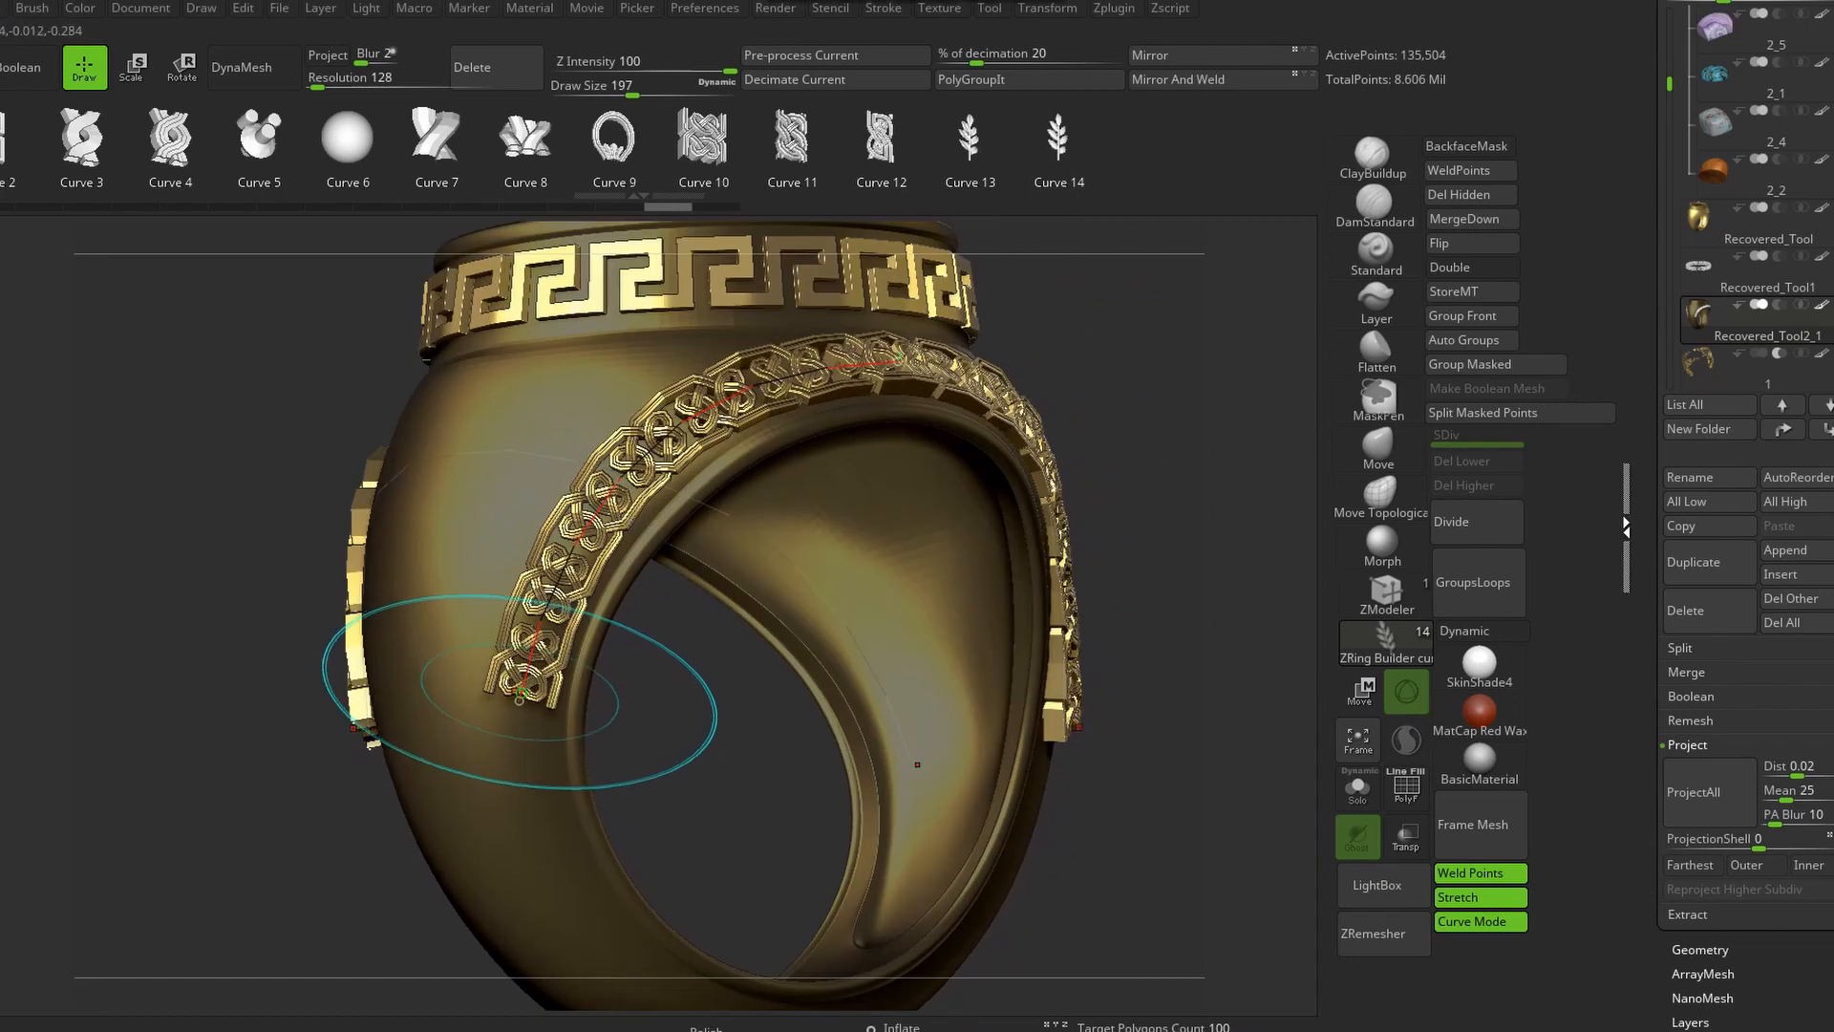
Split the Celtic knot band into its own subtool and subdivide it to level 3
{"action": "left_click", "coordinate": [460, 525]}
{"action": "left_click", "coordinate": [1482, 412]}
{"action": "right_click_drag", "start_coordinate": [1113, 434], "coordinate": [1306, 640], "text": "ctrl"}
{"action": "left_click", "coordinate": [1461, 523]}
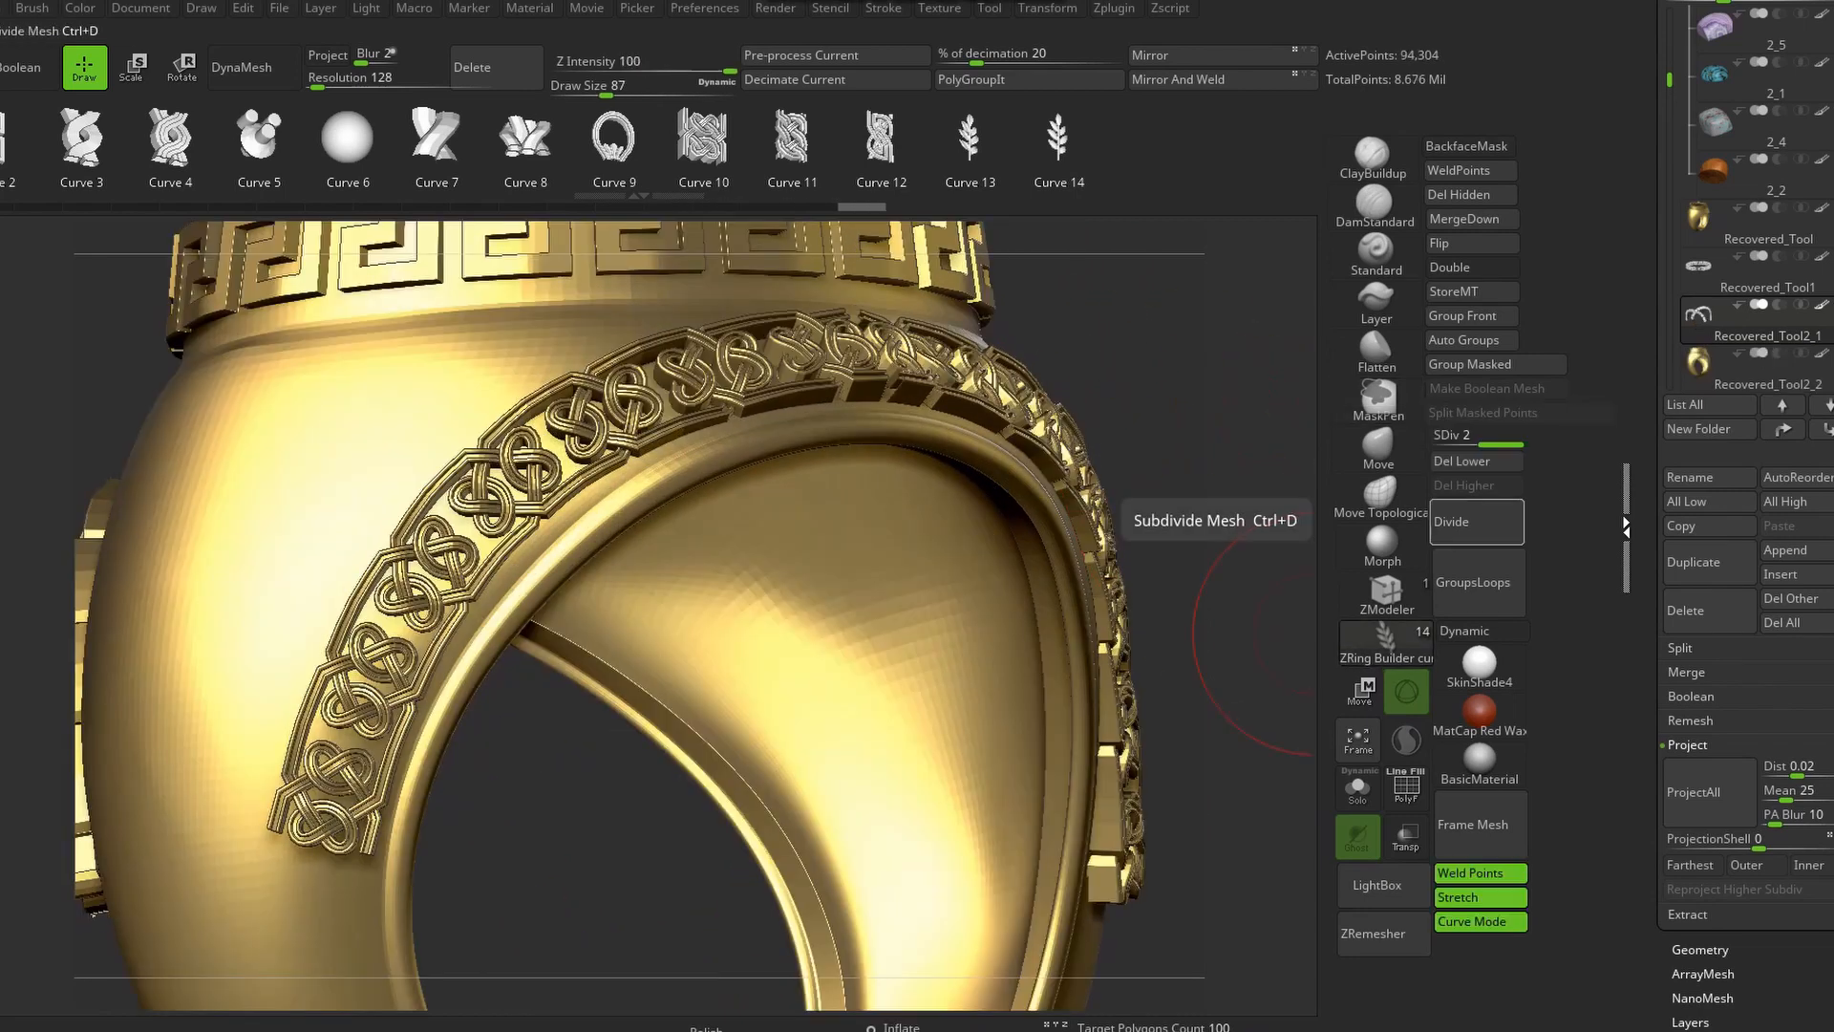
{"action": "left_click", "coordinate": [1462, 523]}
Reshape the upper arch of the knot band with the Move brush to fit above the finger opening
{"action": "left_click", "coordinate": [1377, 449]}
{"action": "mouse_move", "coordinate": [1146, 612]}
{"action": "right_mouse_down"}
{"action": "mouse_move", "coordinate": [1070, 516]}
{"action": "mouse_move", "coordinate": [1069, 631]}
{"action": "right_mouse_up"}
{"action": "left_click_drag", "start_coordinate": [831, 351], "coordinate": [831, 342]}
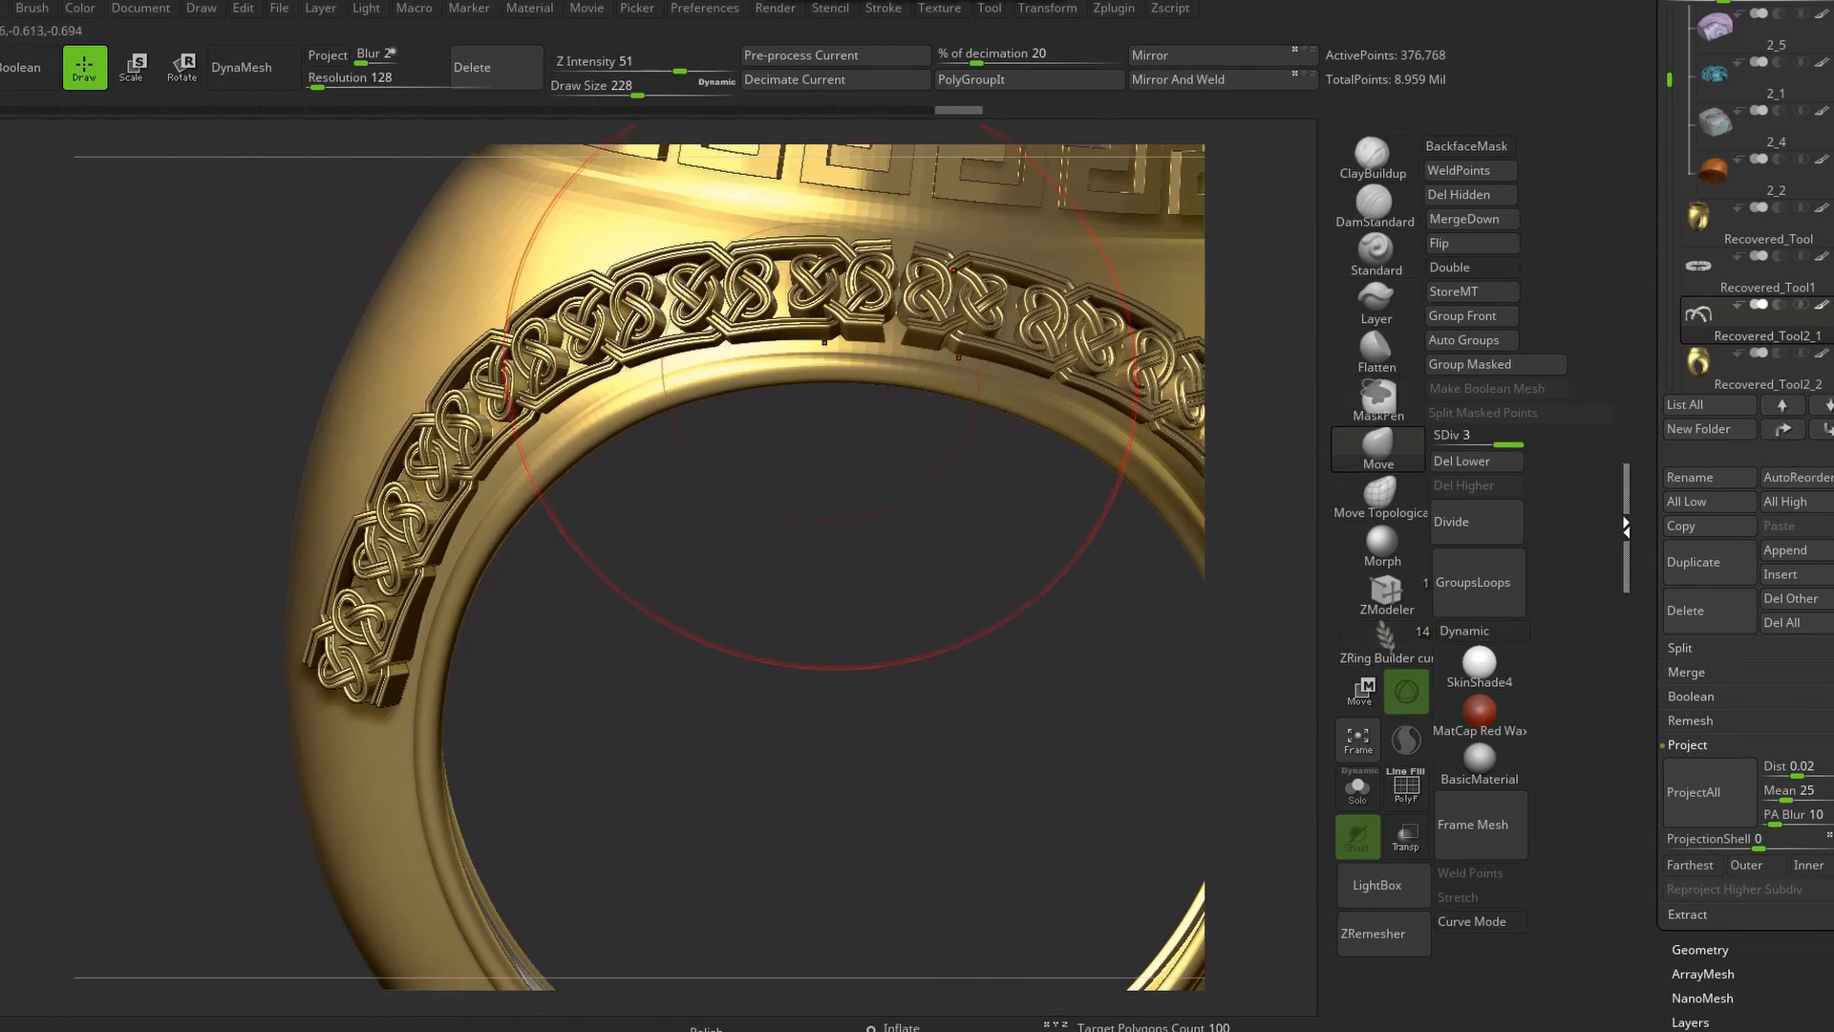
{"action": "right_click_drag", "start_coordinate": [1127, 611], "coordinate": [1060, 458]}
{"action": "left_click_drag", "start_coordinate": [884, 355], "coordinate": [885, 345]}
{"action": "left_click_drag", "start_coordinate": [619, 380], "coordinate": [625, 372]}
Push the lower side portions of the knot band against the ring's surface with the Move brush
{"action": "right_click_drag", "start_coordinate": [401, 534], "coordinate": [478, 592]}
{"action": "left_click_drag", "start_coordinate": [304, 659], "coordinate": [309, 653]}
{"action": "right_click_drag", "start_coordinate": [229, 669], "coordinate": [535, 611]}
{"action": "left_click_drag", "start_coordinate": [271, 592], "coordinate": [264, 594]}
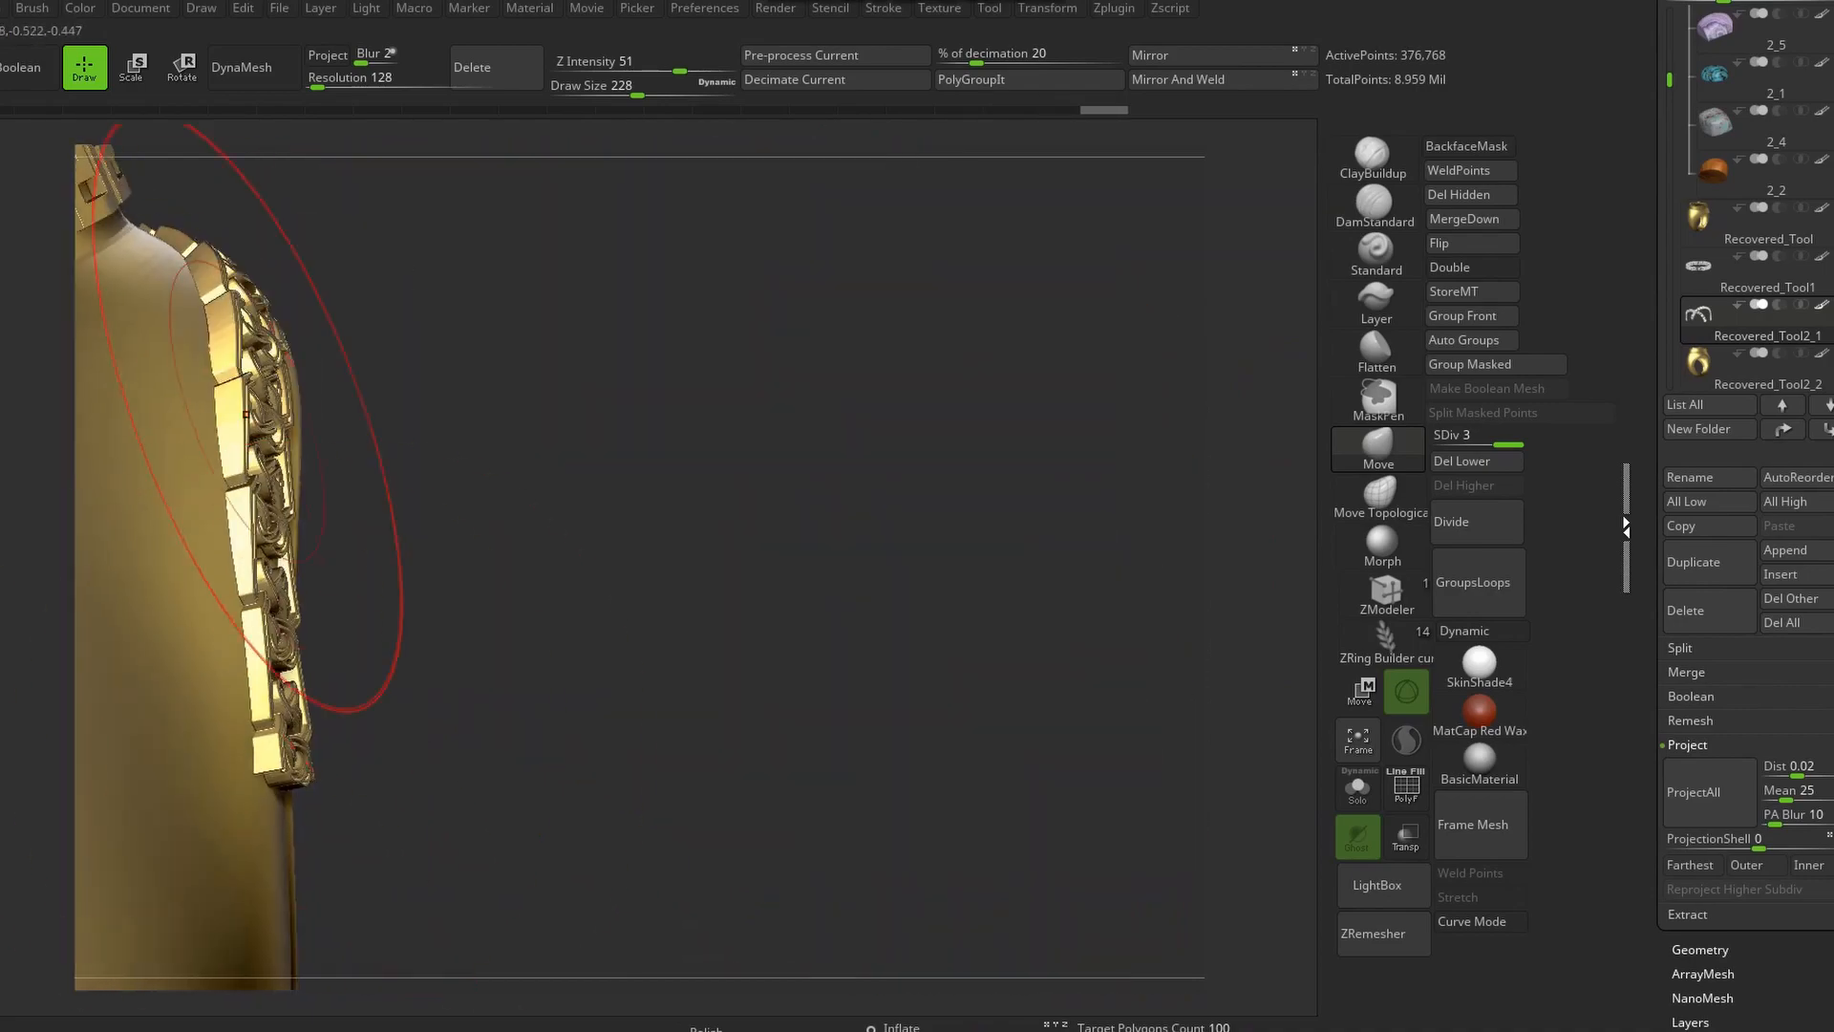
{"action": "right_click_drag", "start_coordinate": [535, 401], "coordinate": [573, 573]}
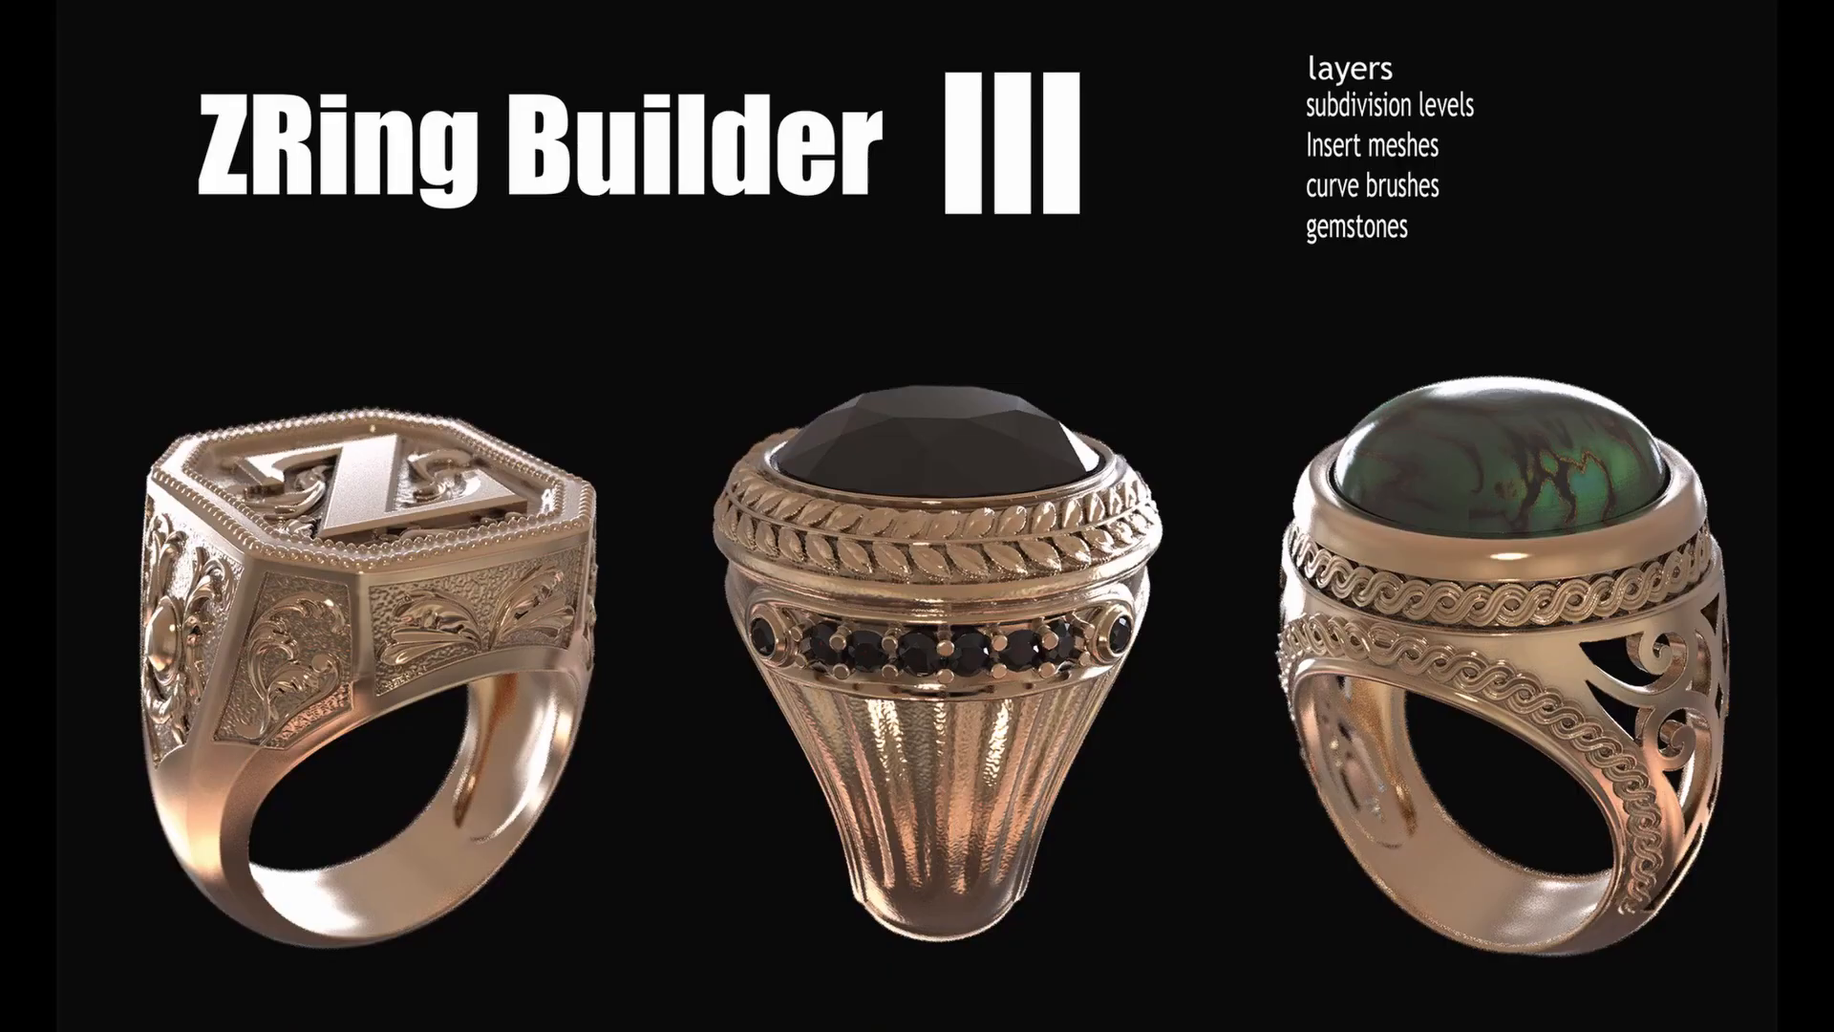